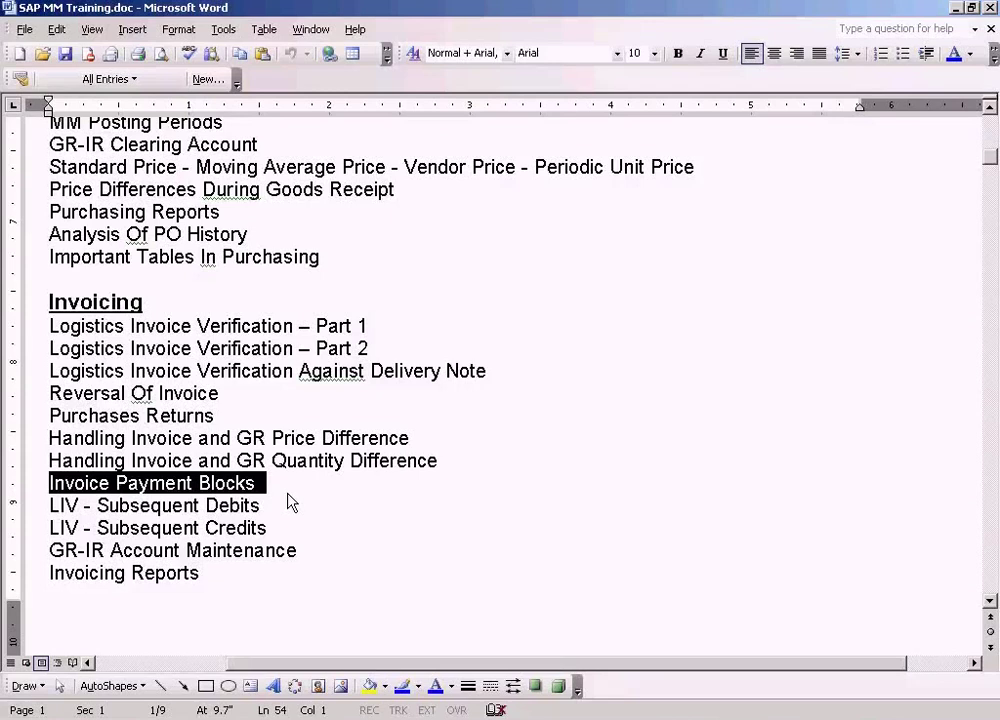
left_click(309, 460)
left_click(311, 491)
left_click(334, 461)
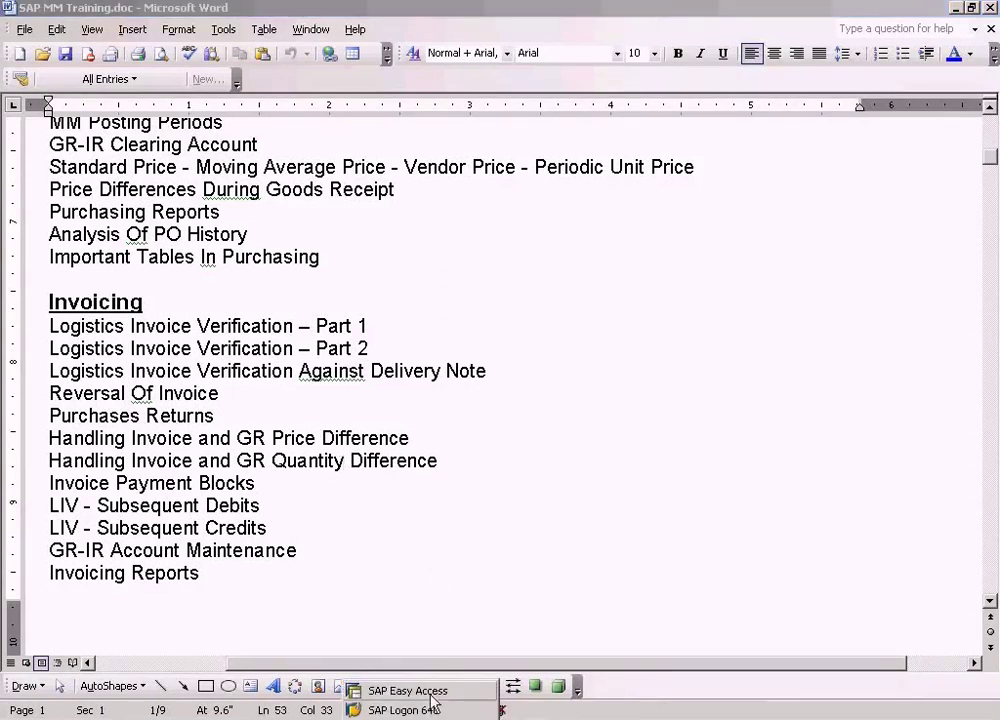
Step: Switch to SAP Easy Access and start the purchase order display transaction ME23N
left_click(402, 689)
type("m")
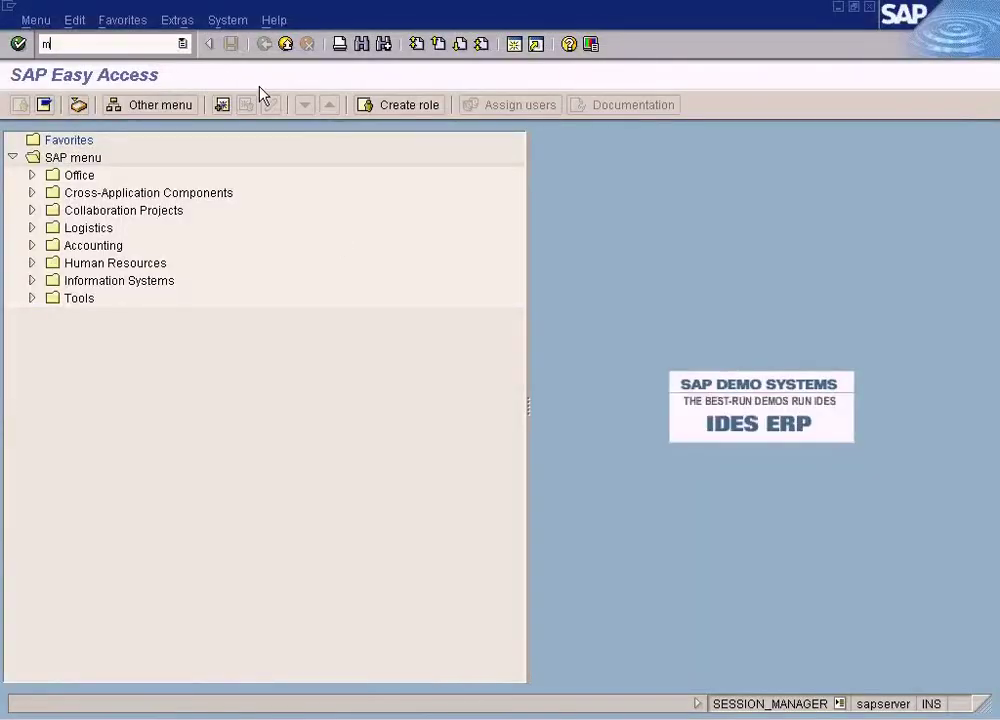
type("23")
key("BackSpace")
key("BackSpace")
key("BackSpace")
key("BackSpace")
type("me23")
key("Return")
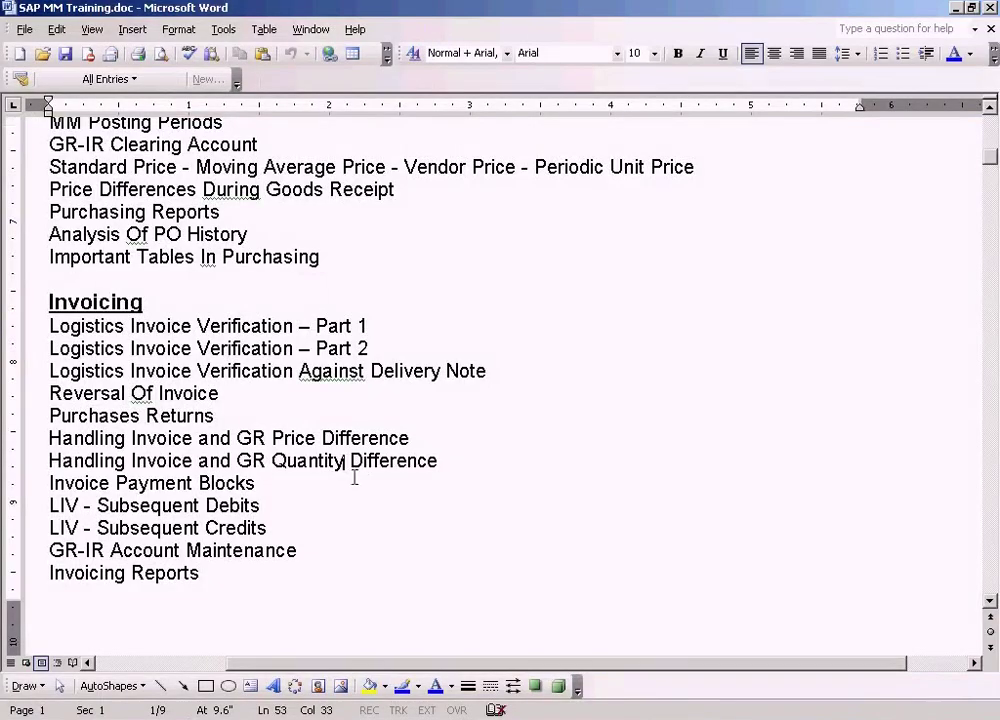
Step: Highlight the topic line "Handling Invoice and GR Quantity Difference" in the Word training outline
left_click(290, 482)
left_click_drag(440, 461, 106, 462)
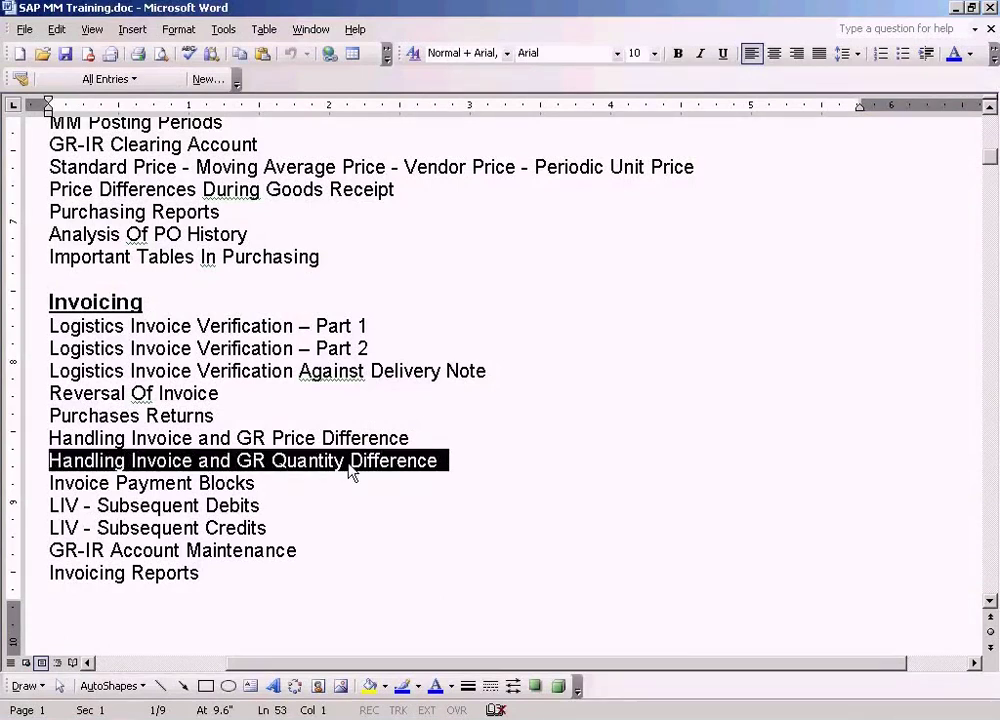
Step: Switch back to SAP Easy Access and create an additional session
left_click(462, 718)
left_click(458, 699)
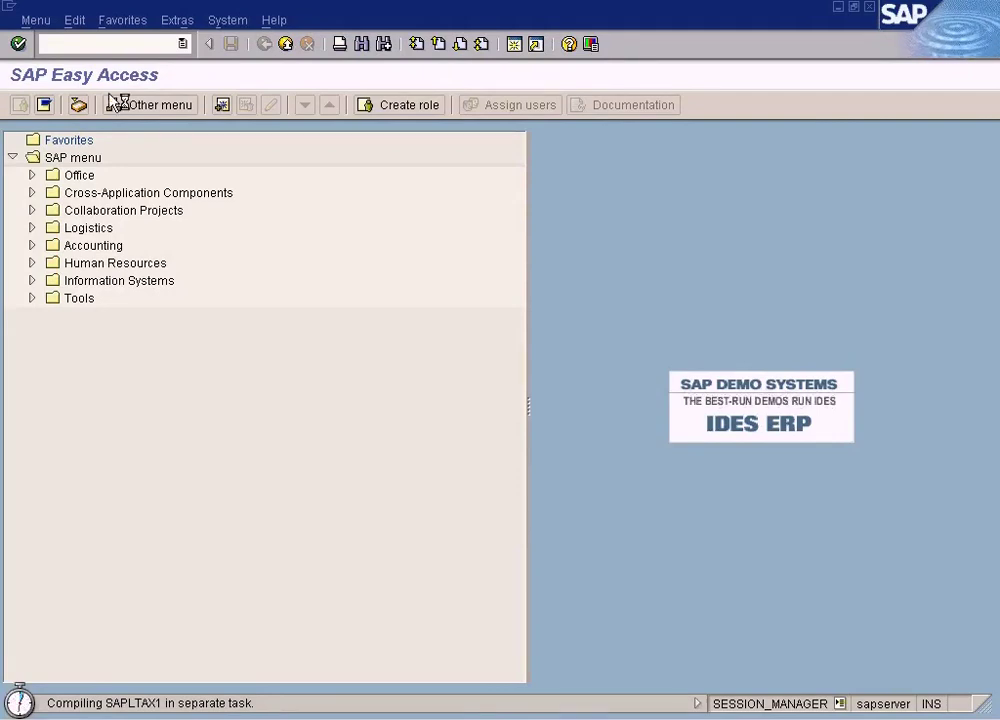
left_click(9, 8)
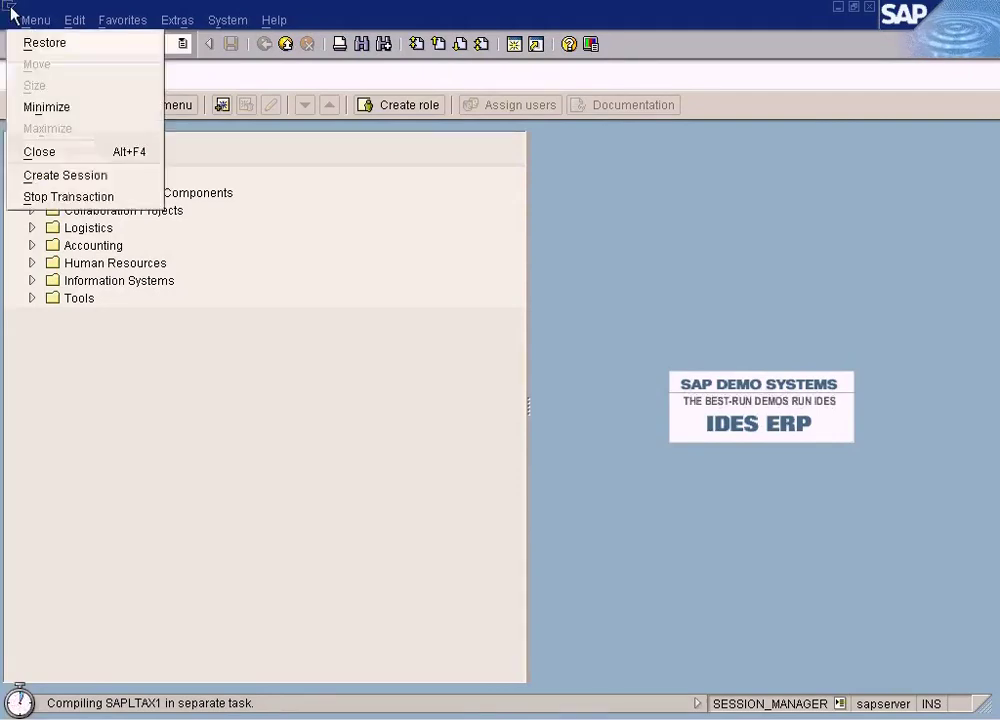
left_click(63, 175)
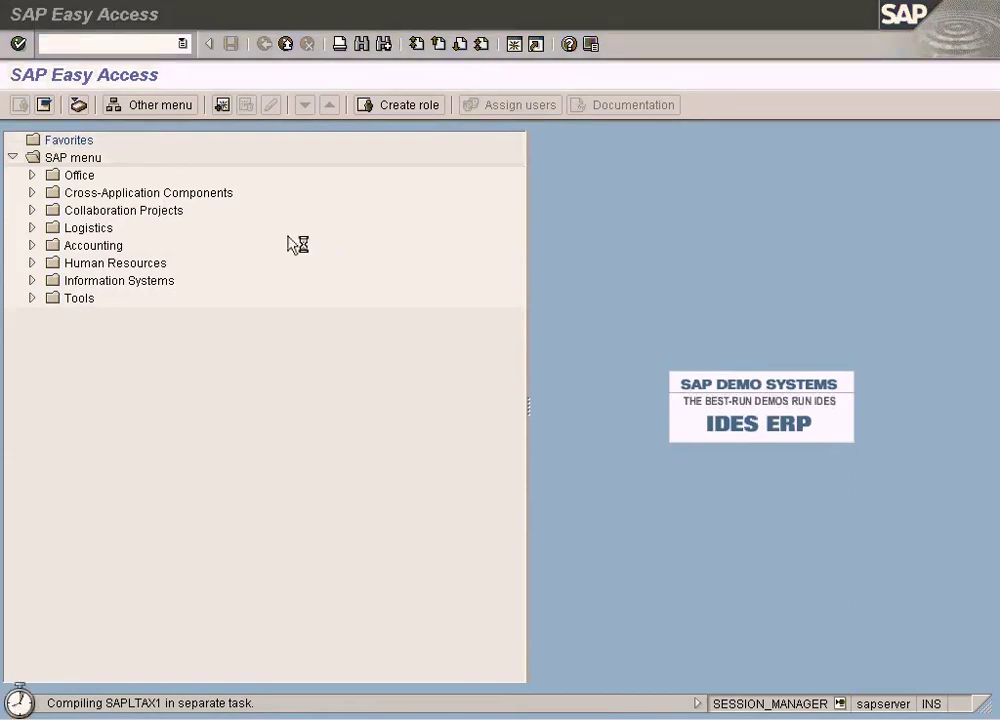
Step: Expand the SAP tree through Logistics, Materials Management and Logistics Invoice Verification to Further Processing, leaving Document Entry collapsed
left_click(32, 229)
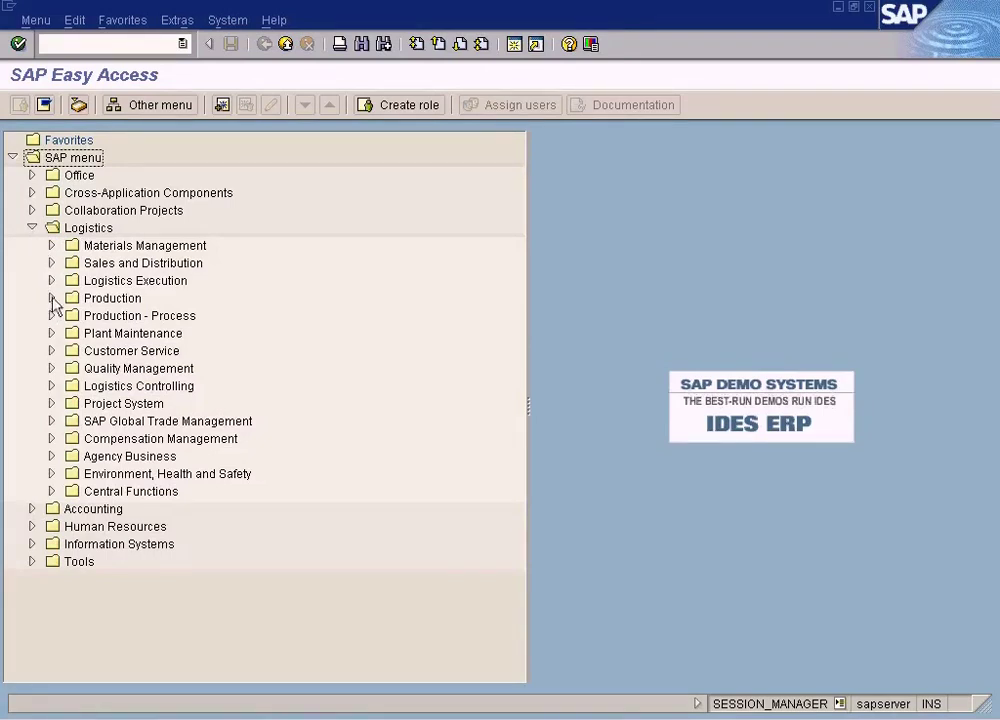
left_click(51, 246)
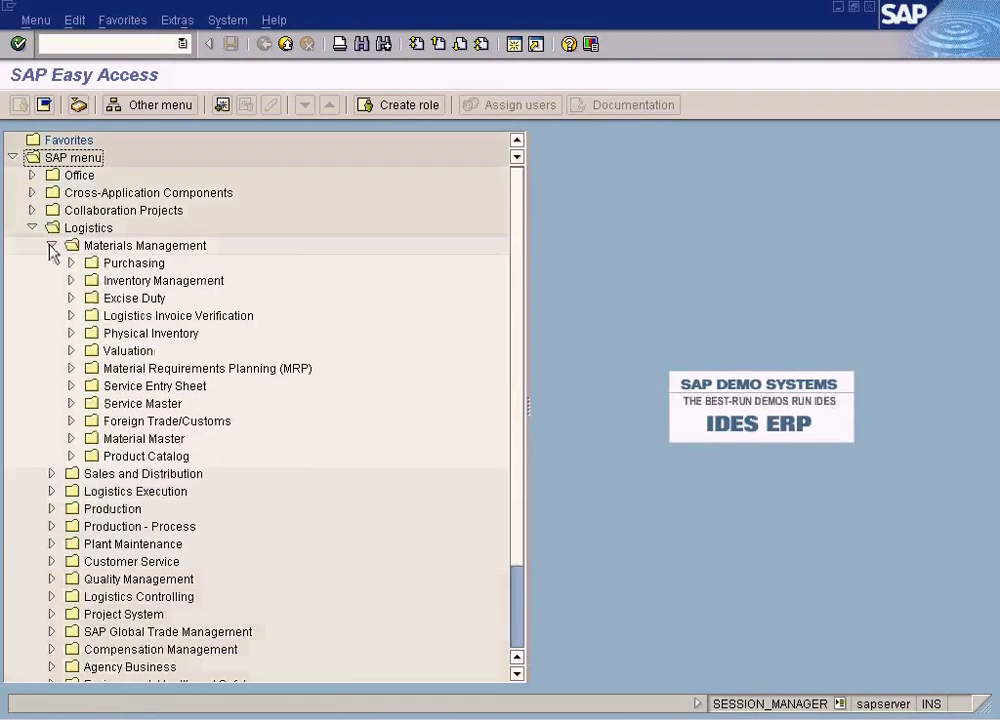
left_click(72, 316)
left_click(89, 334)
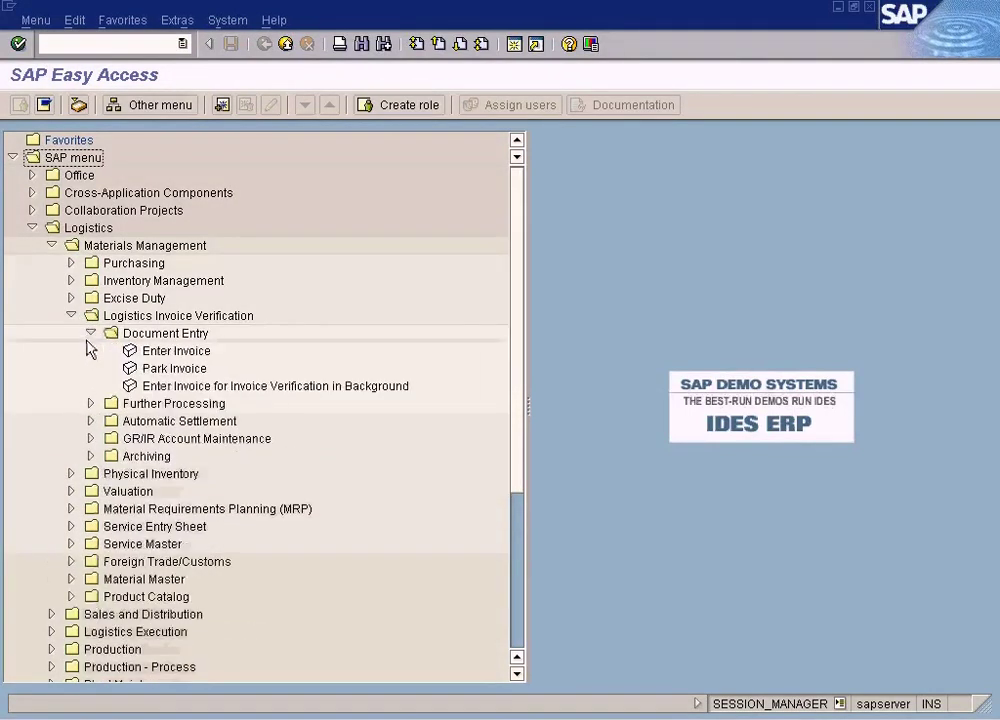
left_click(88, 336)
left_click(89, 351)
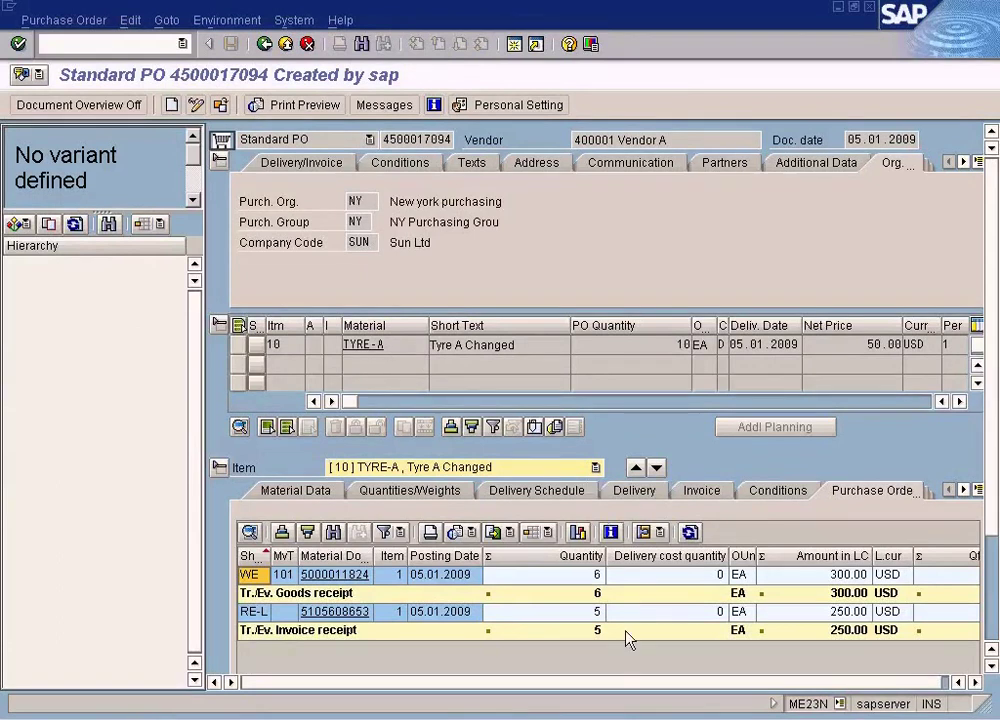
Step: Open the invoice document from the purchase order history and examine its payment block setting and the available block options
left_click(594, 613)
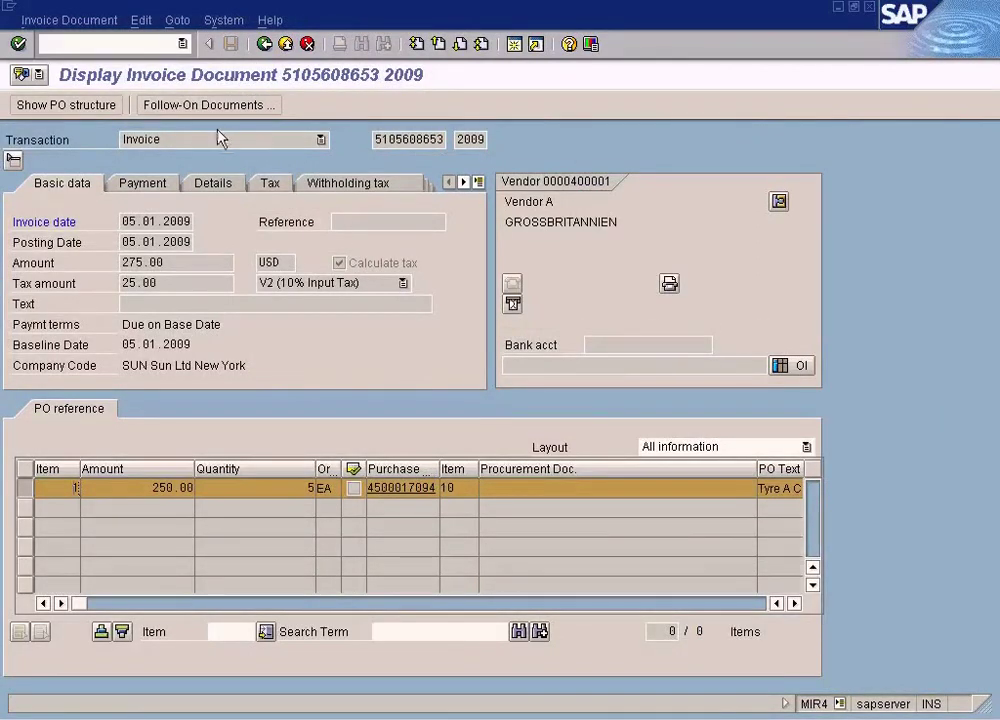
left_click(159, 184)
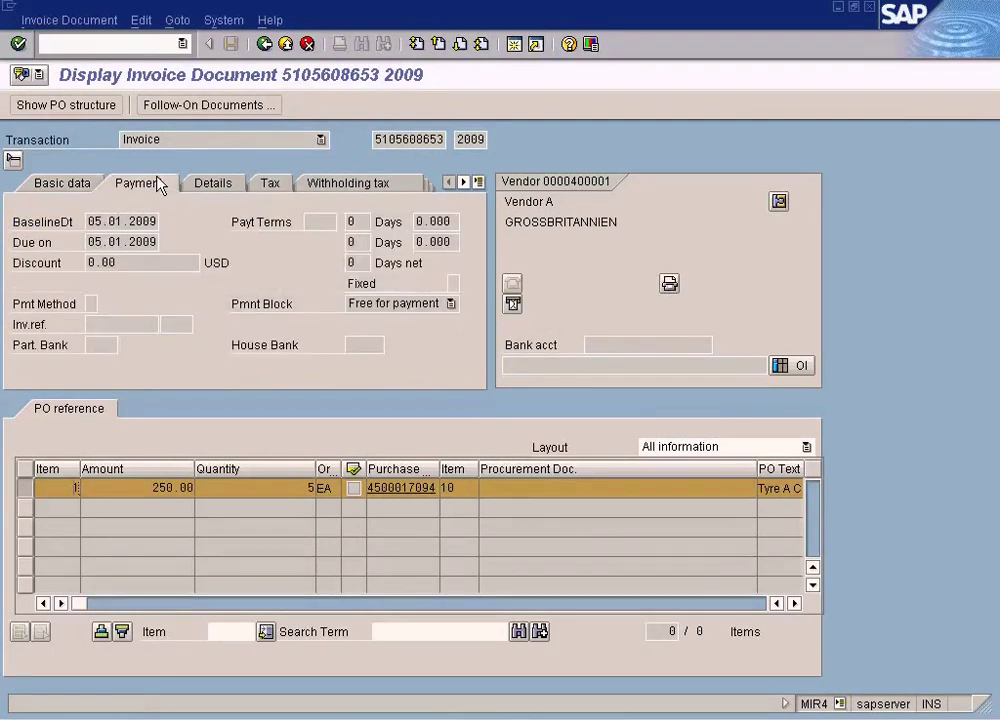
left_click(451, 304)
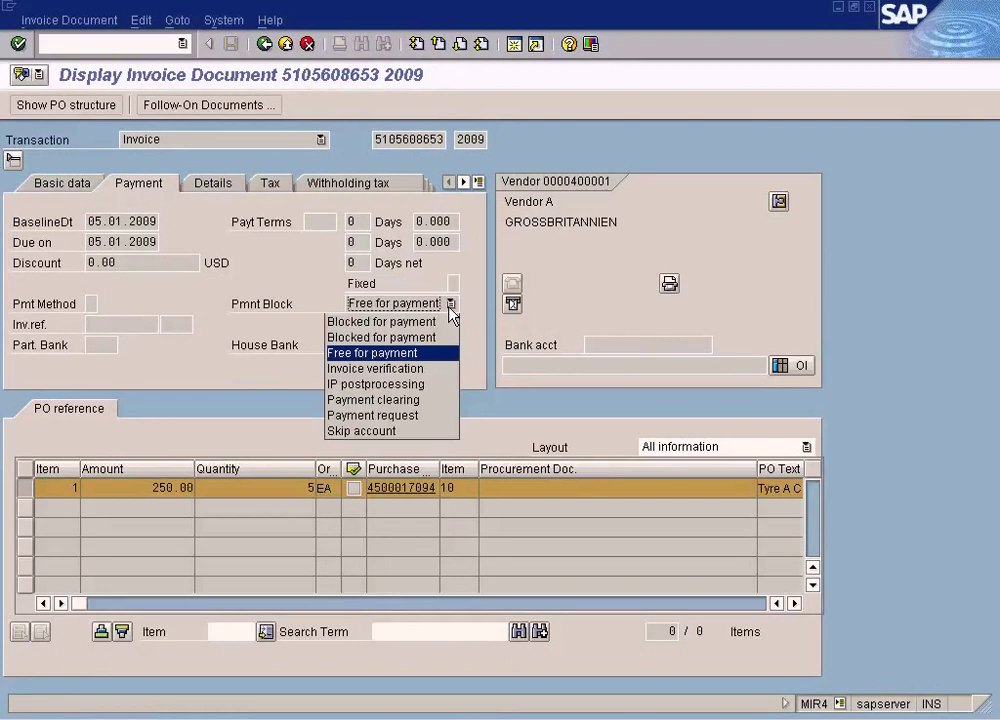
left_click(445, 353)
left_click(311, 488)
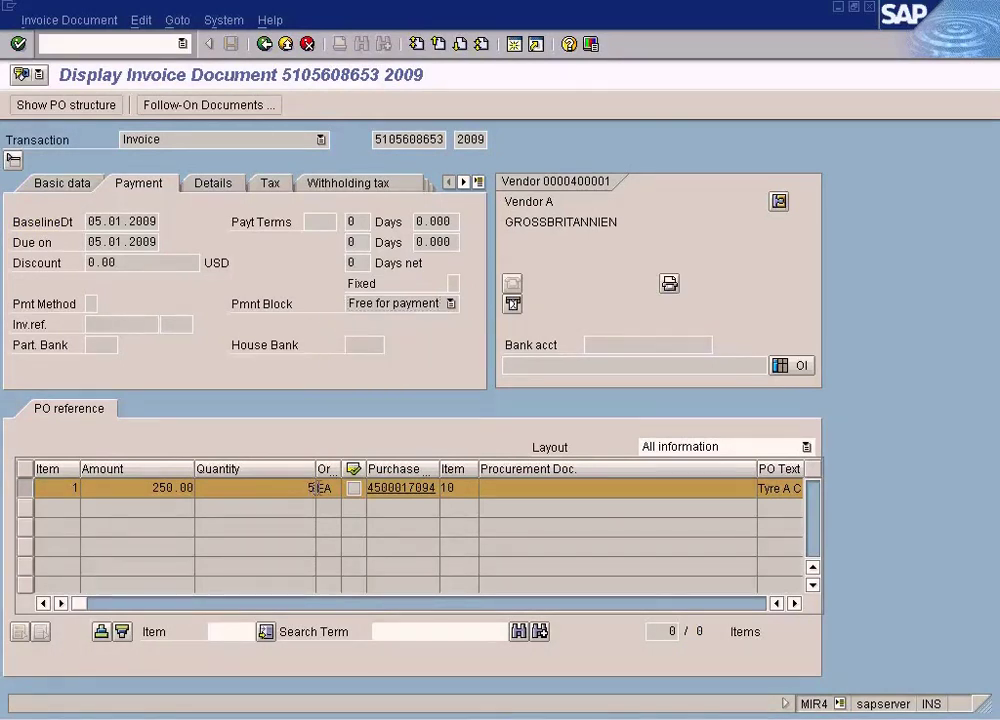
left_click(451, 304)
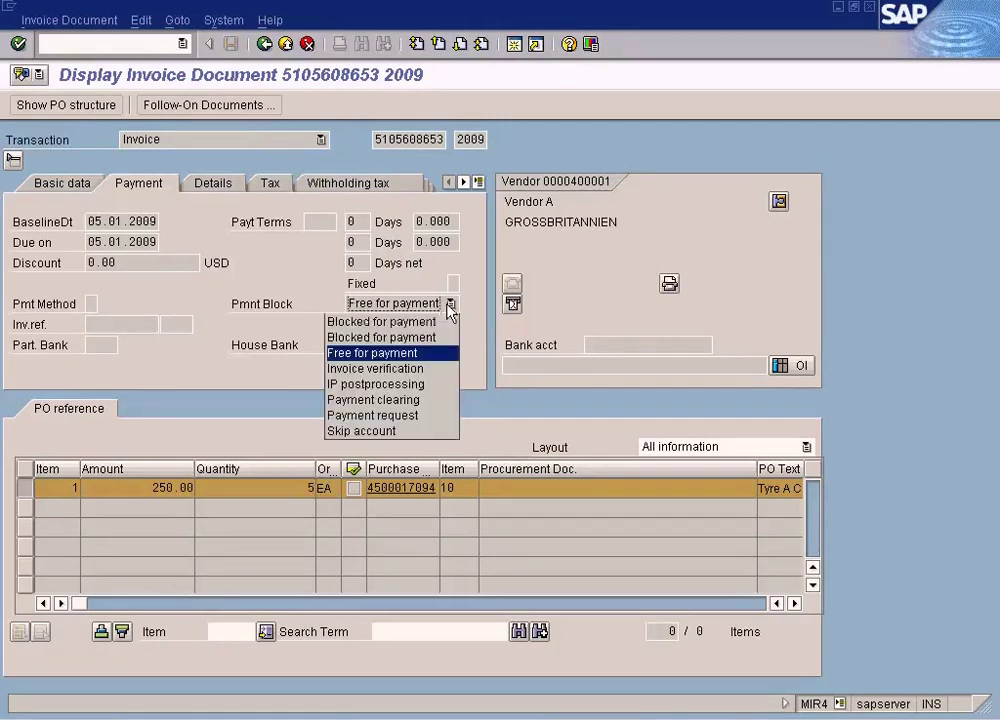
left_click(485, 372)
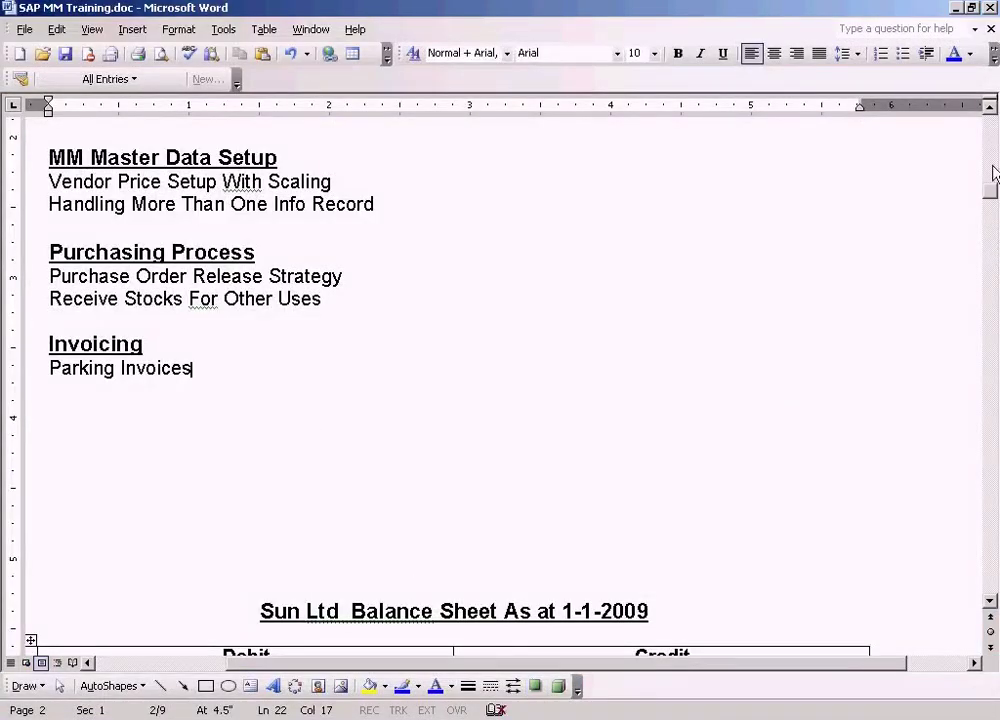
Step: Locate the Invoicing section in the Word training outline and place the cursor after "Invoice Payment Blocks"
scroll(995, 157, "up", 5)
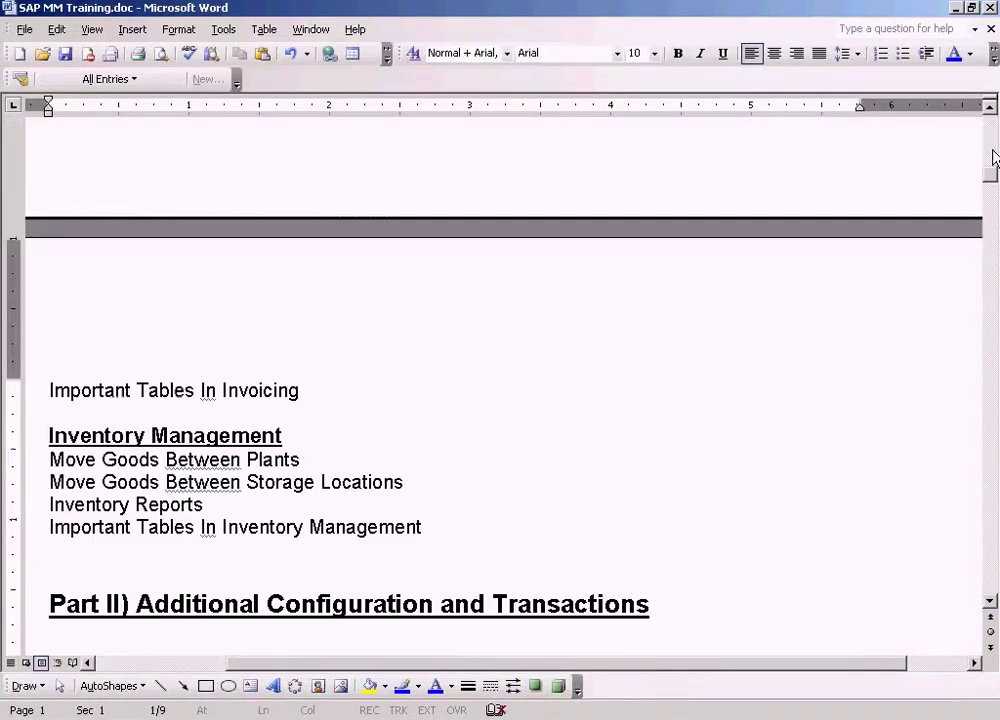
scroll(993, 158, "up", 5)
left_click(479, 422)
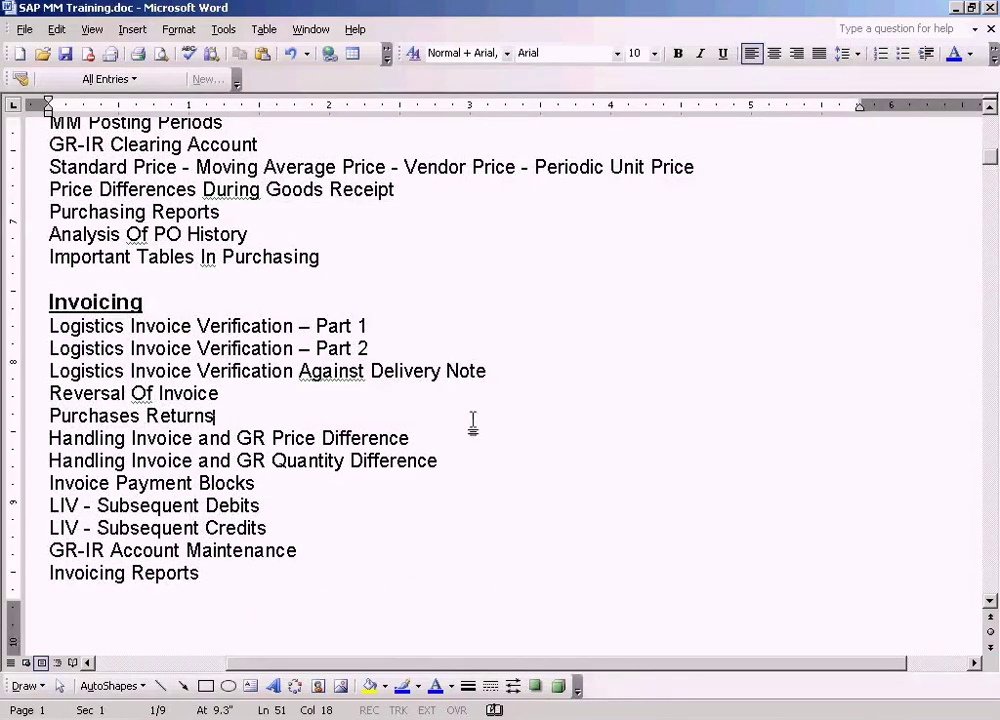
left_click(318, 499)
left_click(304, 486)
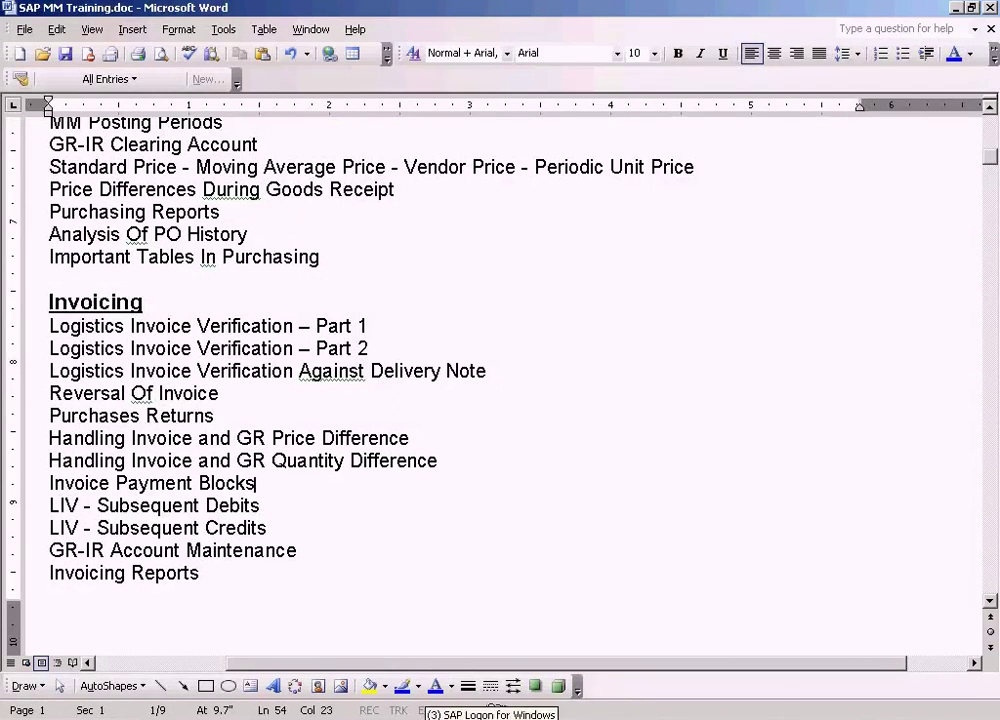
Step: Switch to the SAP session displaying the invoice document and return to its purchase order
left_click(377, 668)
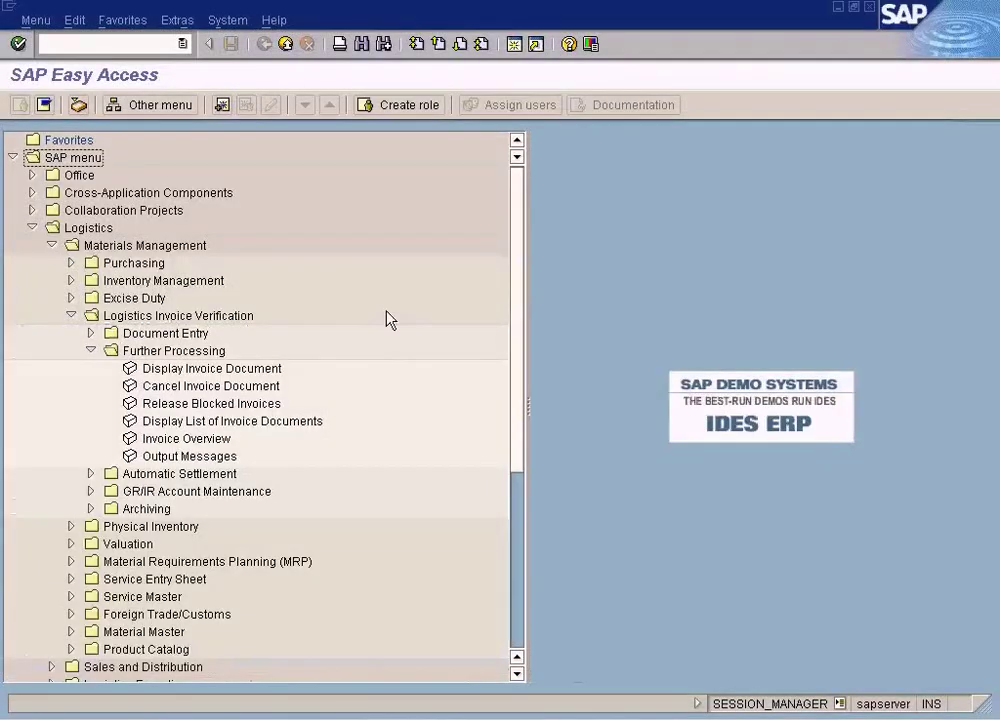
left_click(405, 714)
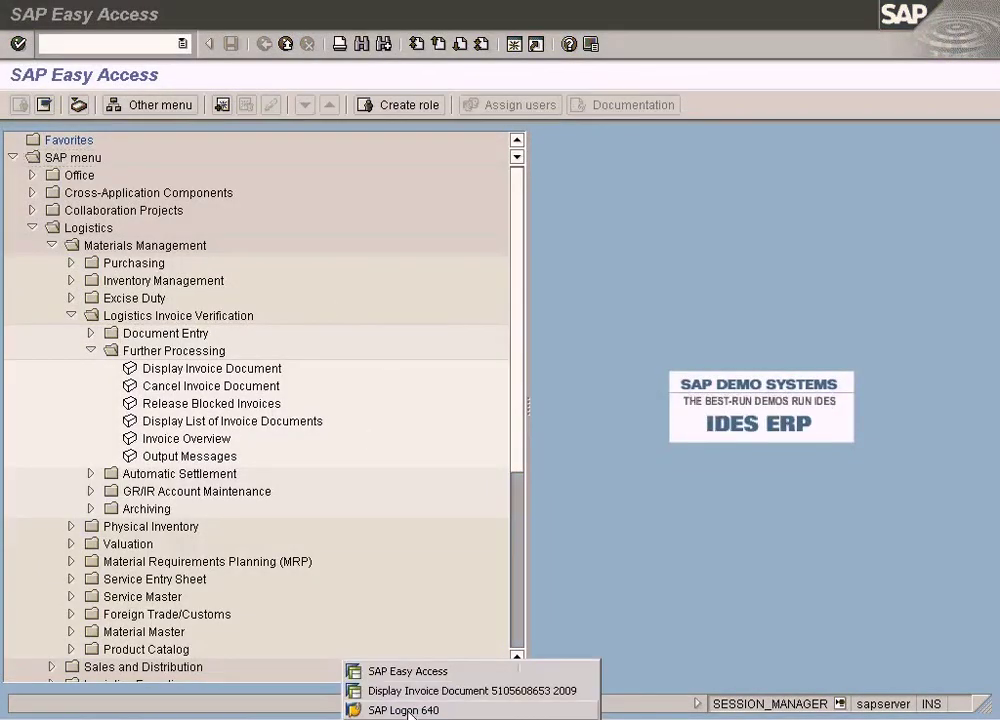
left_click(430, 689)
left_click(263, 44)
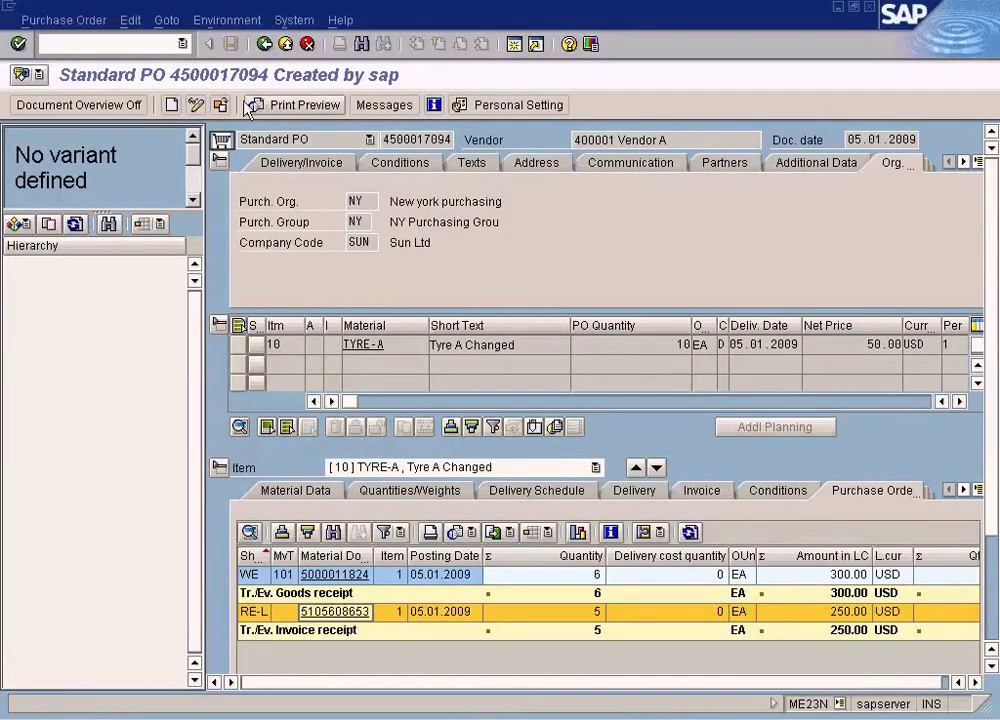
Step: Display the other purchase order whose document number is one lower than the current one
key("shift+F5")
key("BackSpace")
type("3")
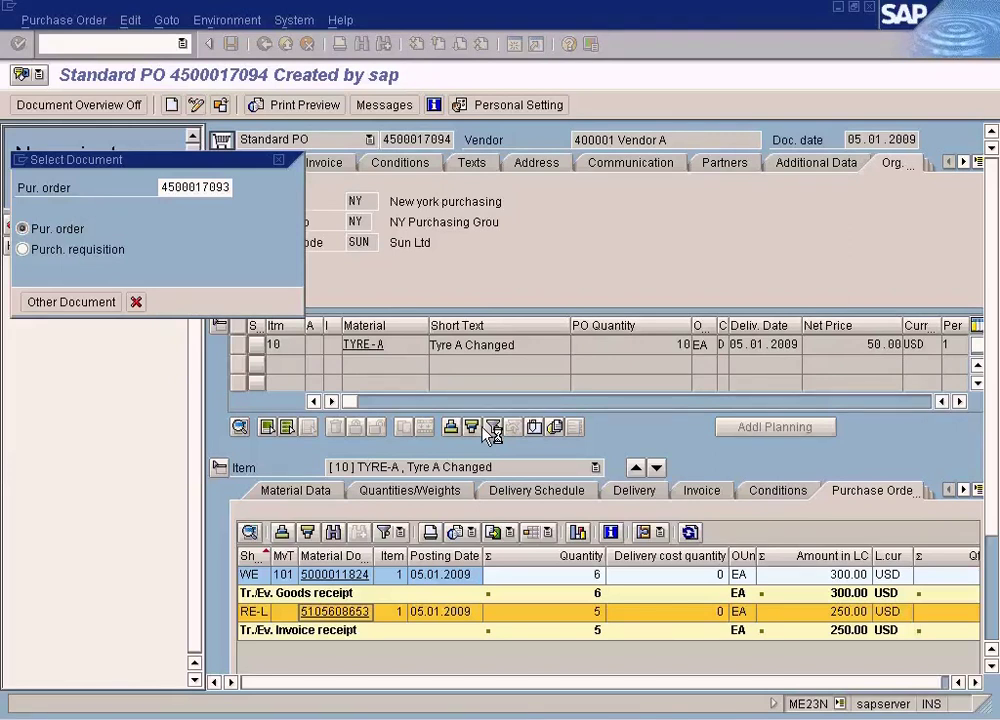
key("Return")
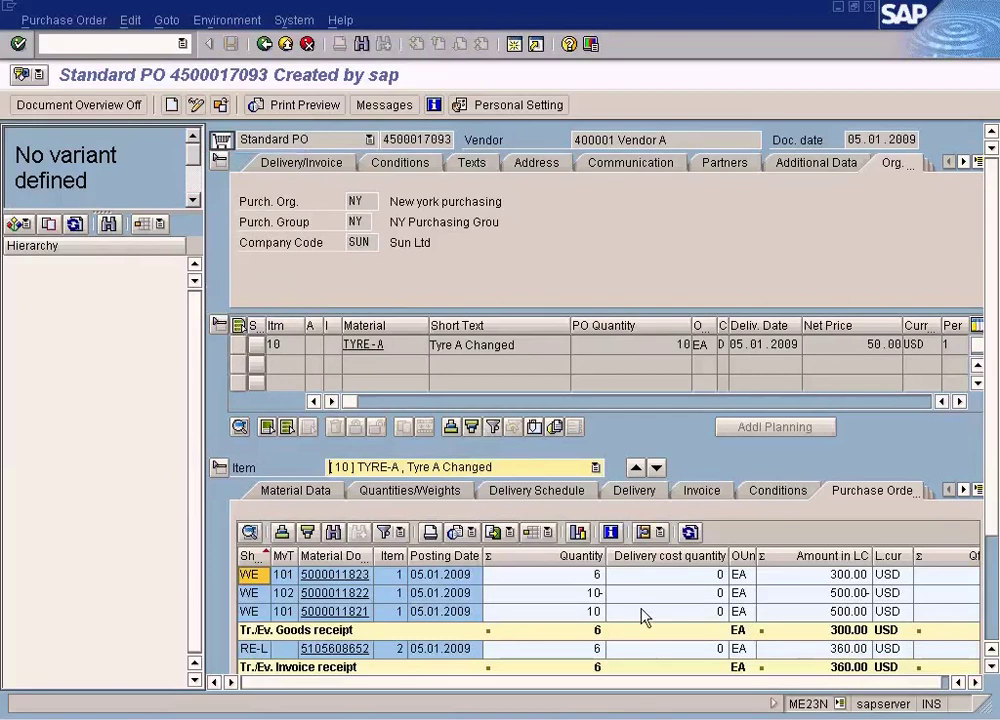
Step: Open the invoice document from this purchase order's history and view its list of follow-on accounting documents
left_click(991, 665)
left_click(992, 666)
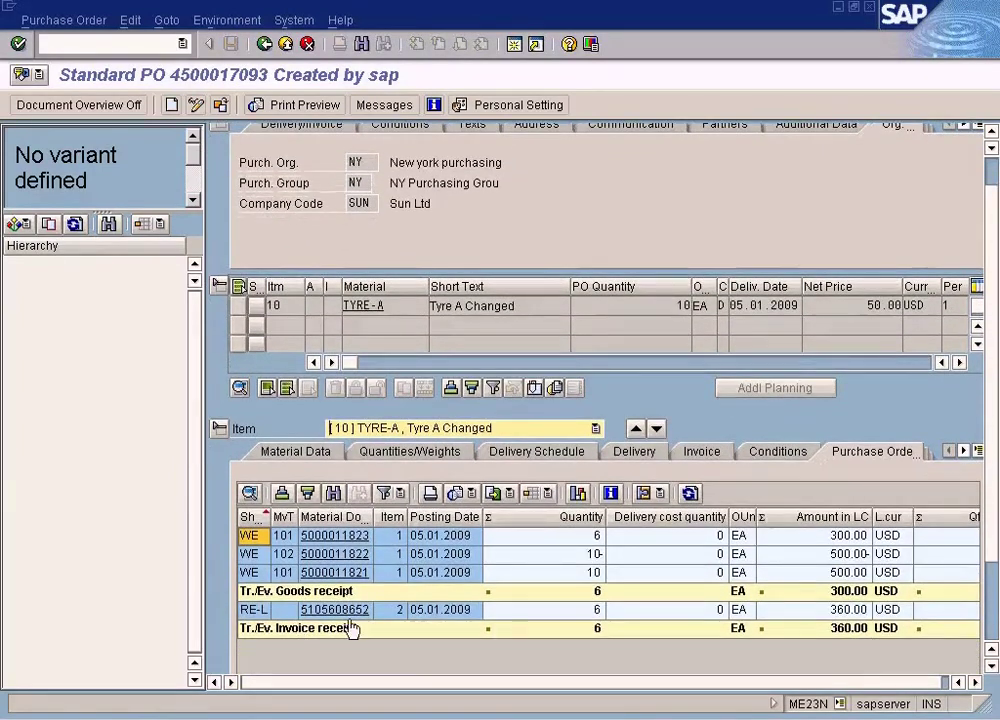
left_click(360, 612)
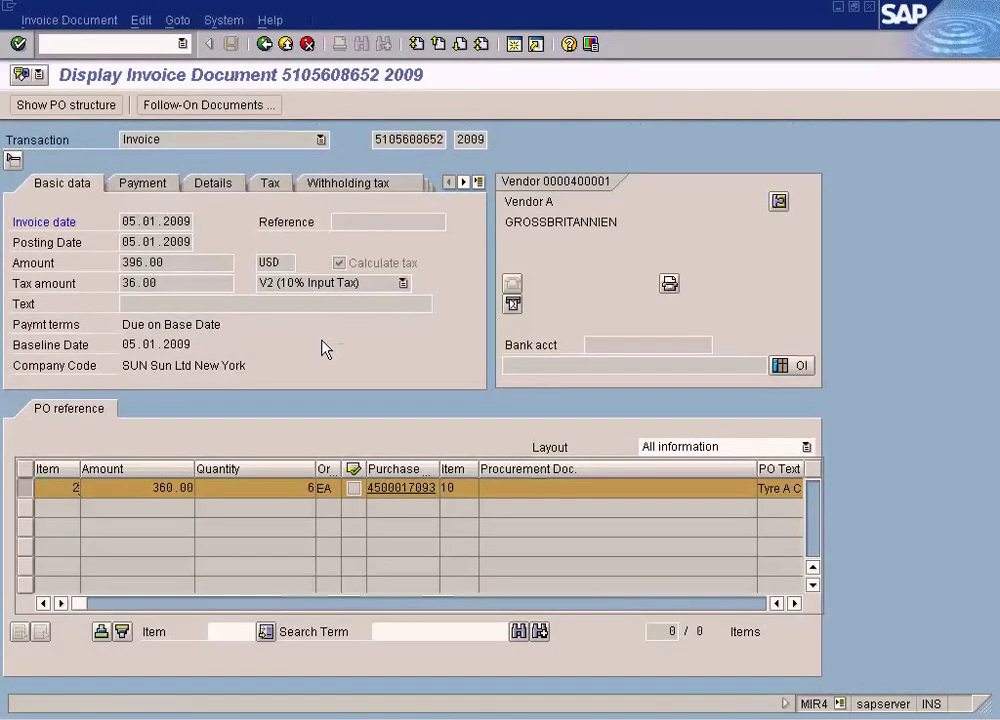
left_click(209, 105)
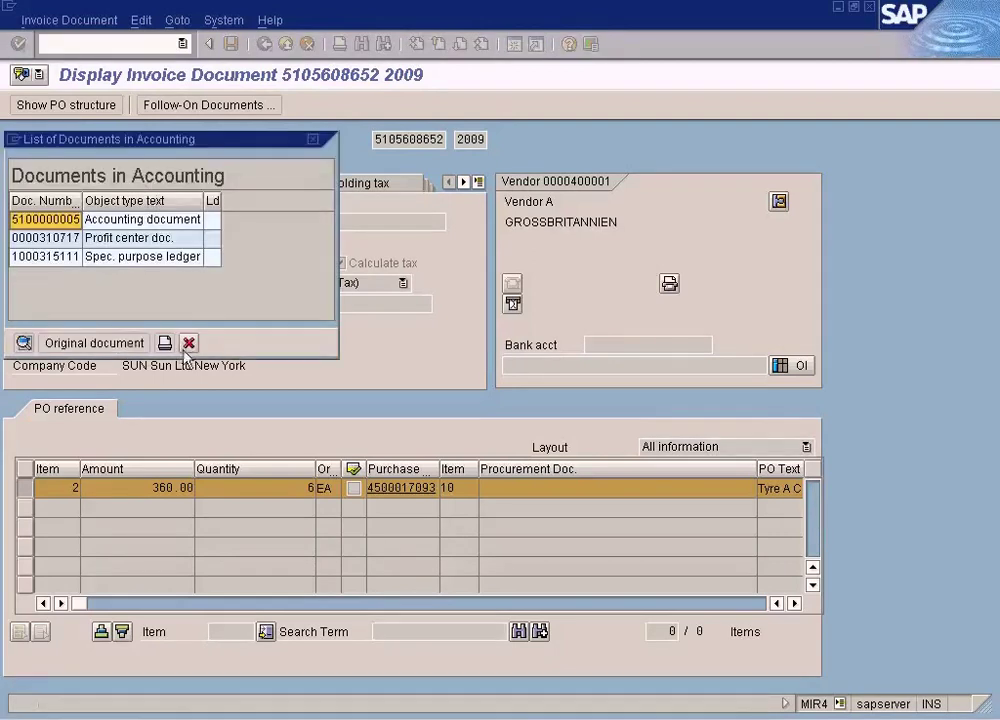
left_click(189, 341)
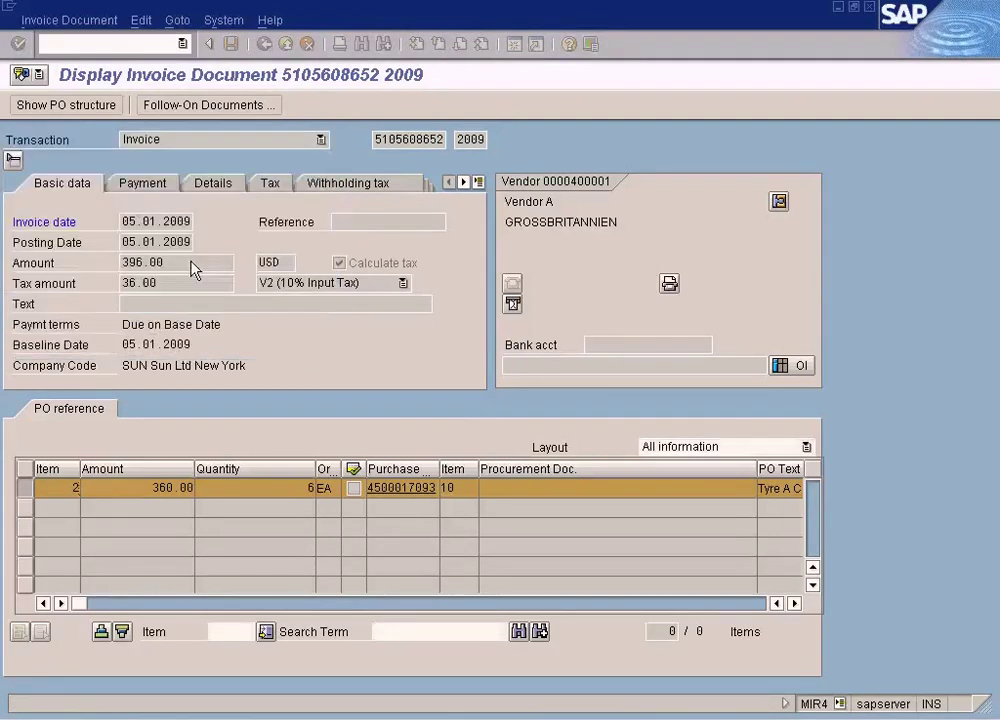
Step: Examine the payment block setting of the 396.00 USD invoice and its available block options
left_click(148, 184)
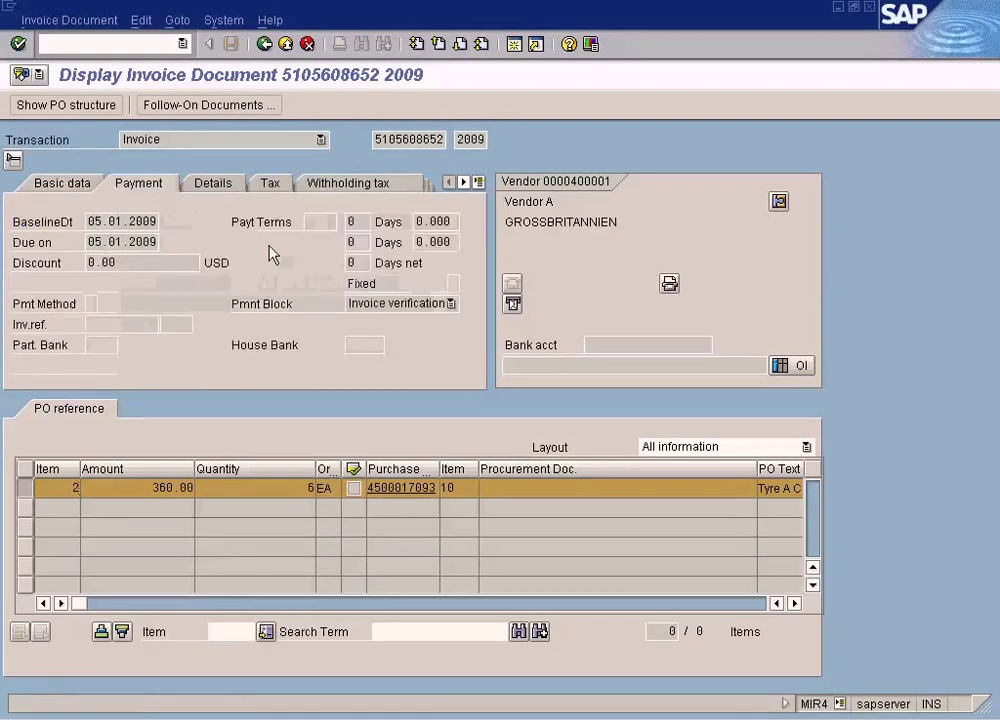
left_click(451, 303)
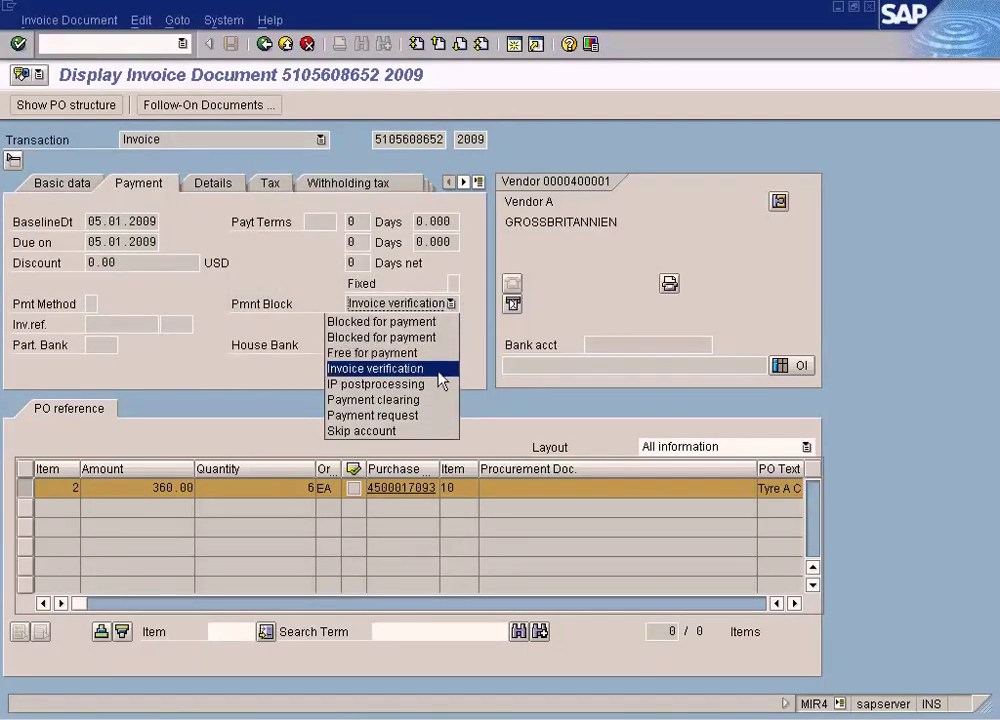
key("F3")
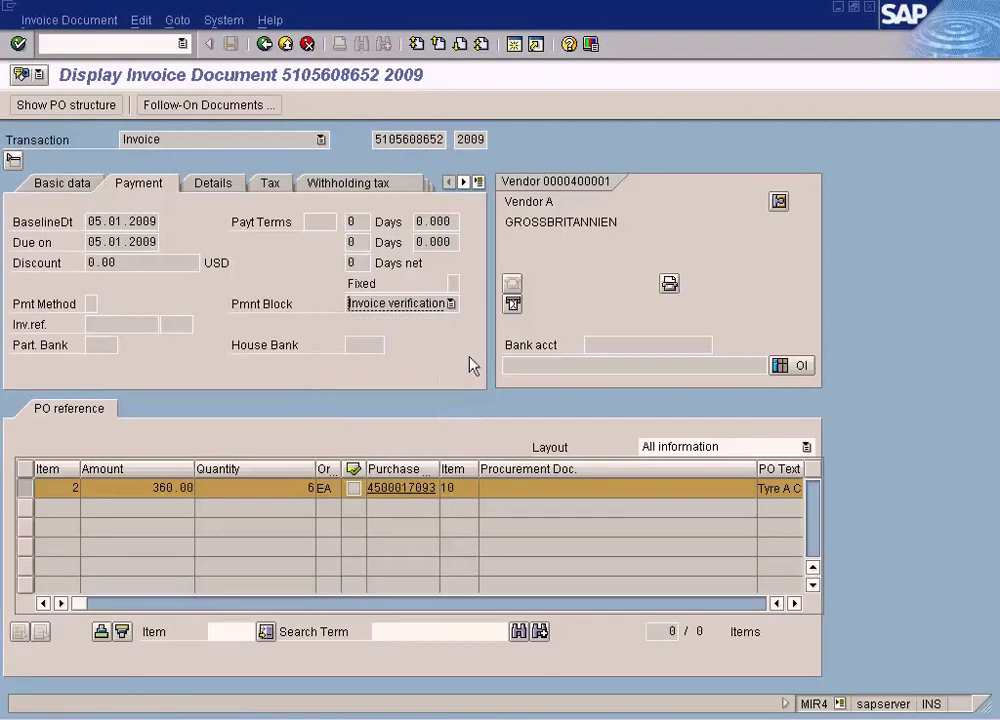
Step: Switch to the SAP Easy Access session, collapse Further Processing and expand Document Entry under Logistics Invoice Verification
key("alt+Tab")
key("F3")
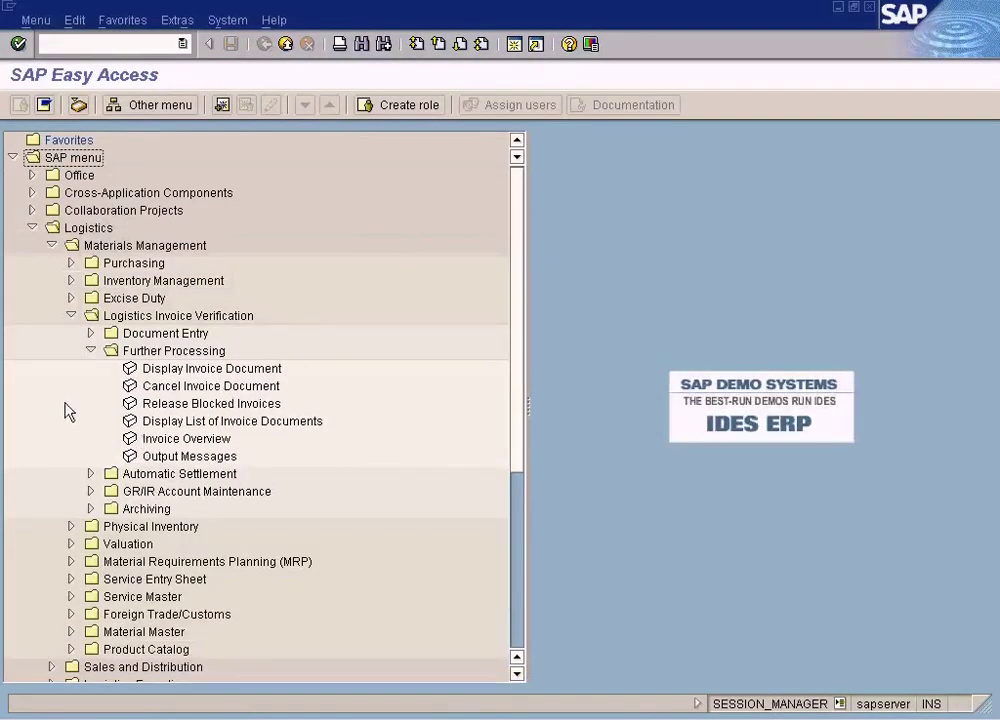
left_click(91, 351)
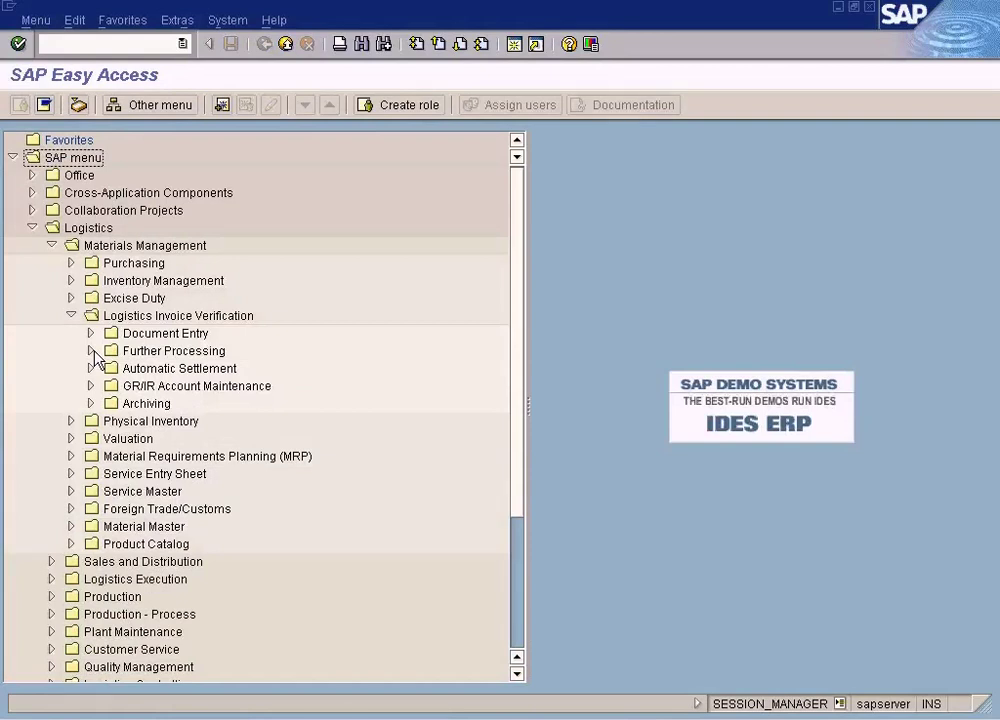
left_click(92, 335)
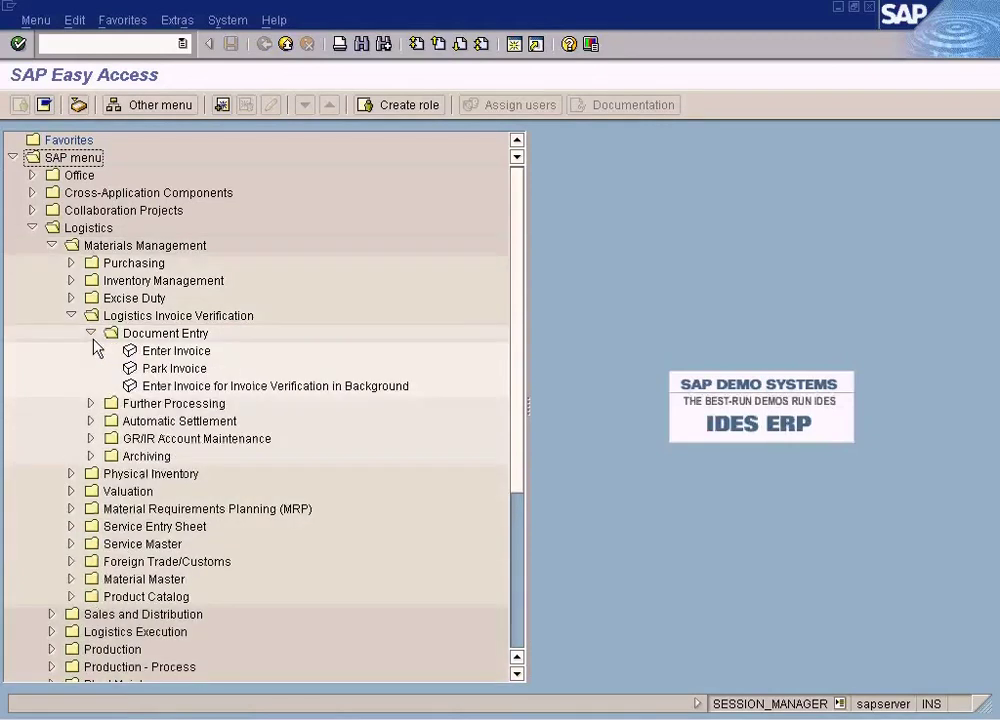
Step: Collapse Document Entry, expand Further Processing under Logistics Invoice Verification and open Release Blocked Invoices
left_click(91, 333)
left_click(91, 351)
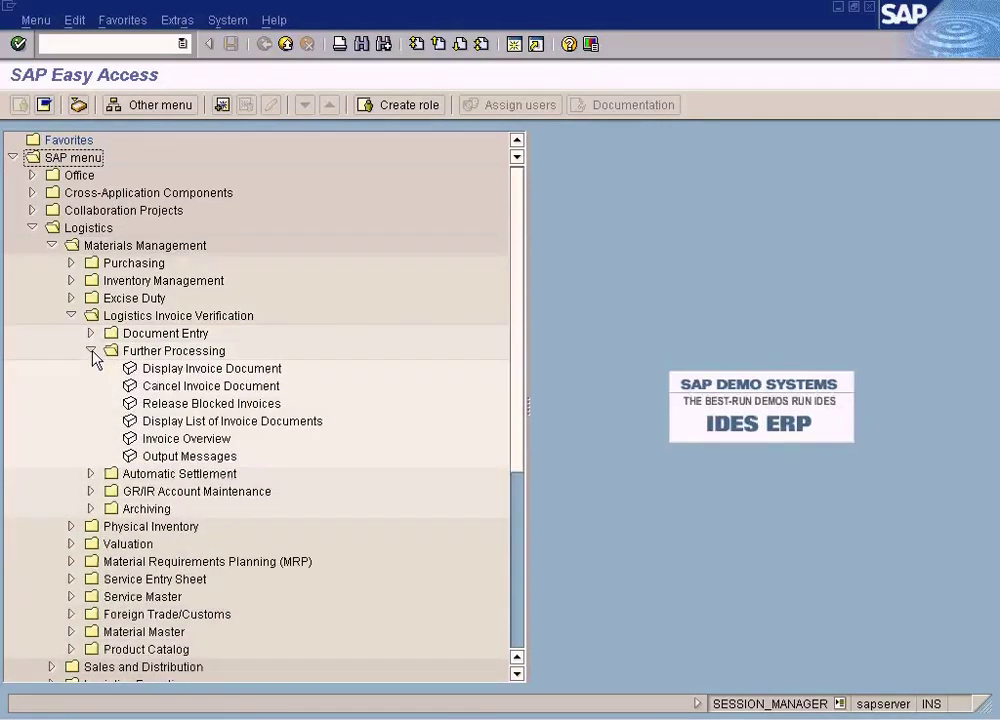
left_click(205, 403)
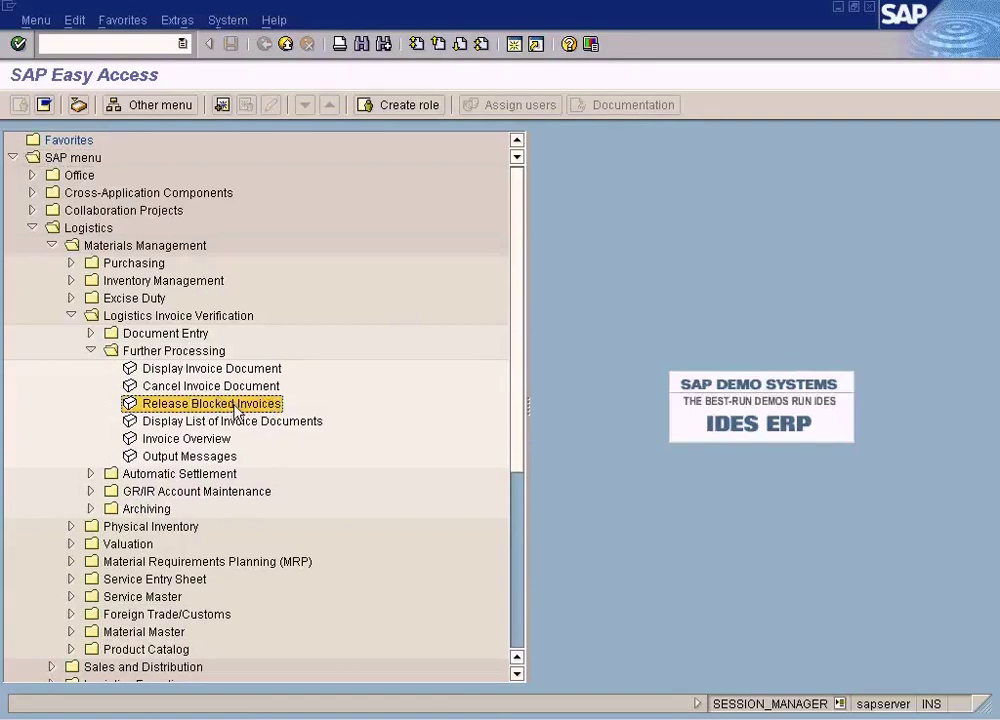
left_click(172, 351)
left_click(165, 316)
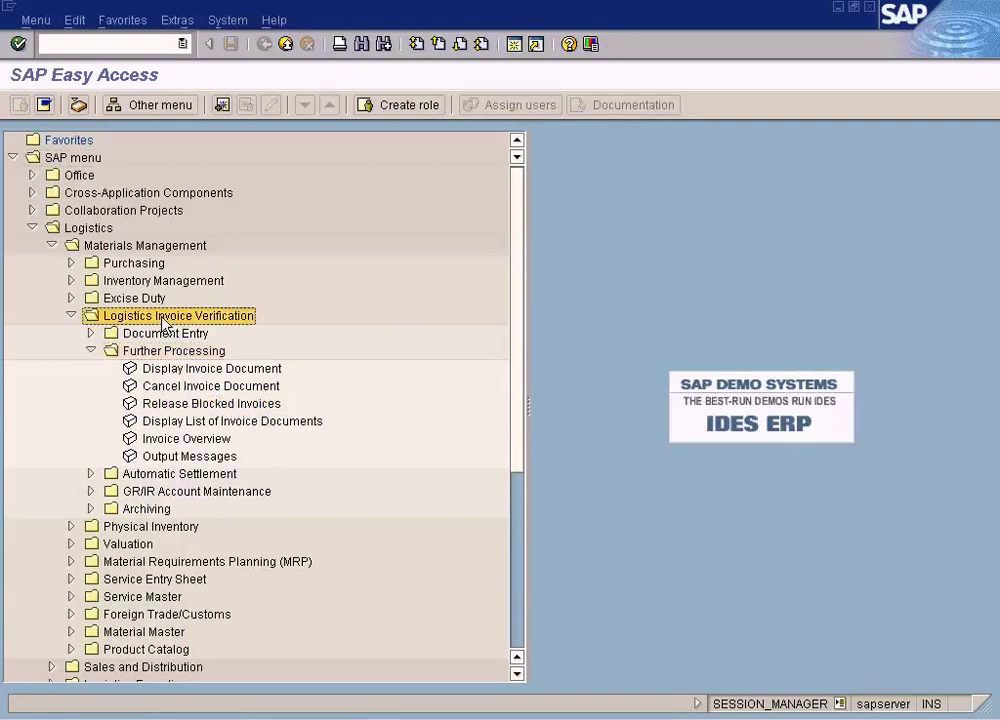
left_click(130, 246)
left_click(180, 405)
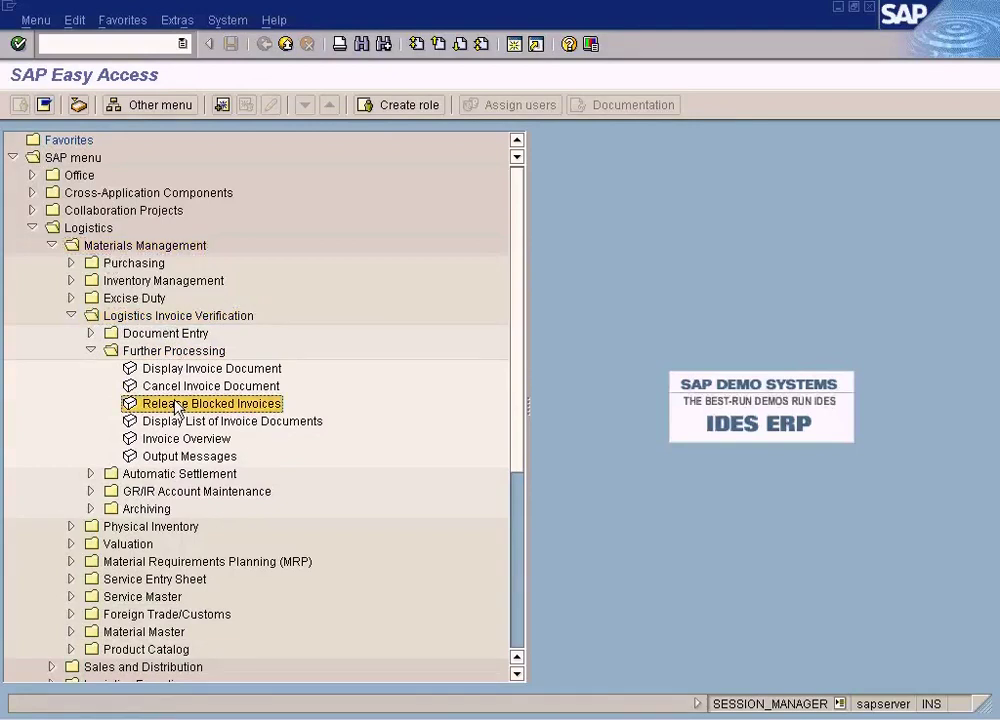
double_click(230, 410)
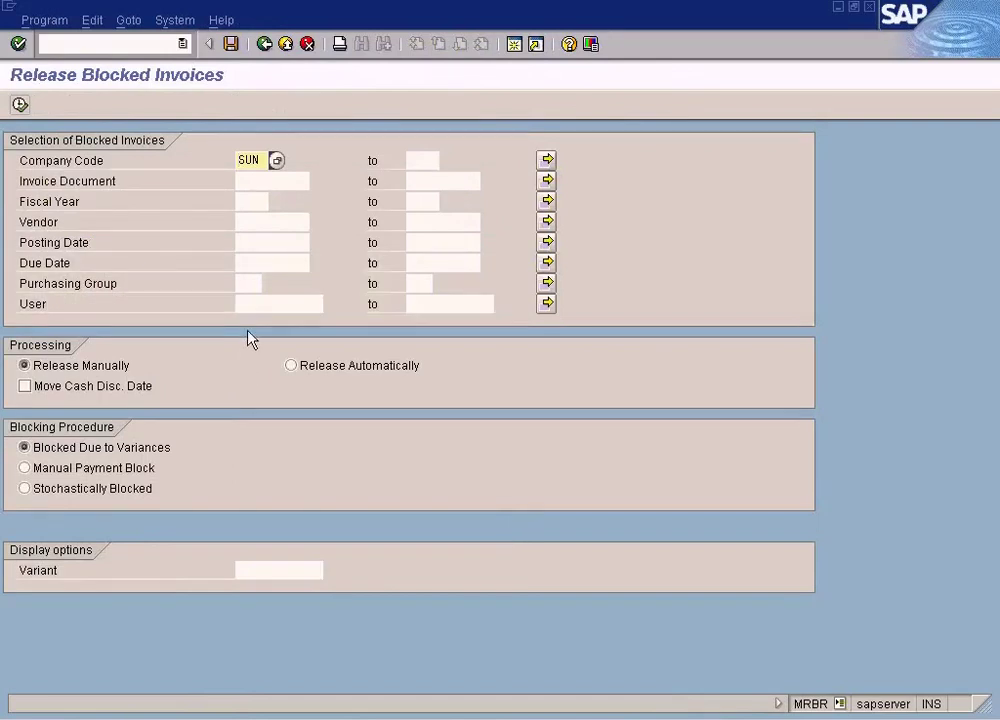
Step: List the blocked invoices by entering the vendor number, with Release Manually and Blocked Due to Variances selected
left_click(254, 223)
type("400001")
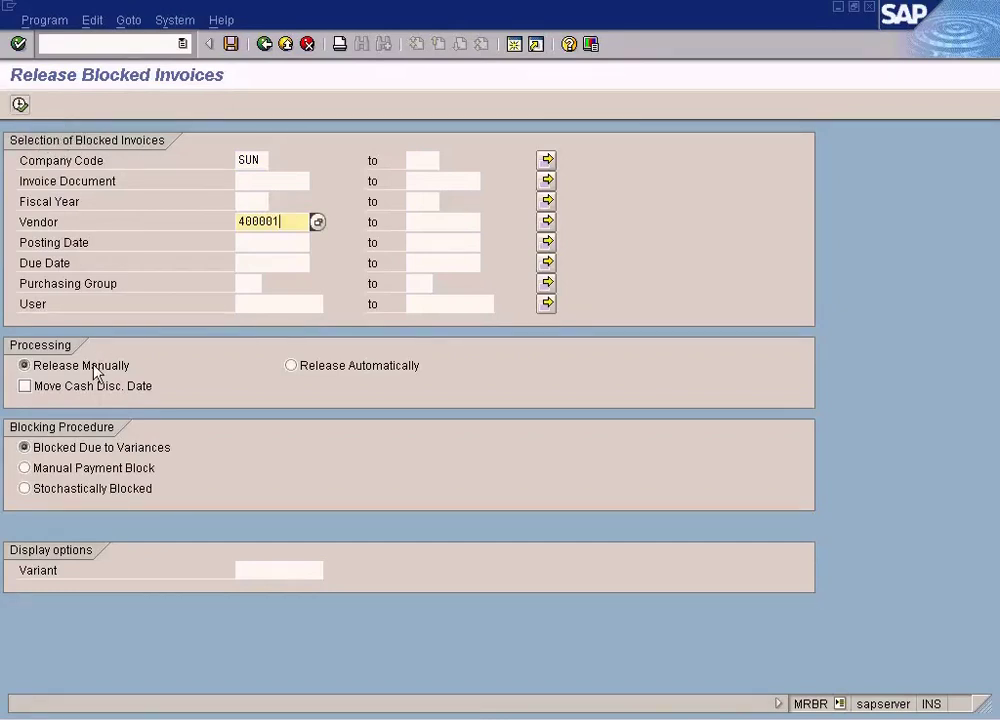
left_click(112, 492)
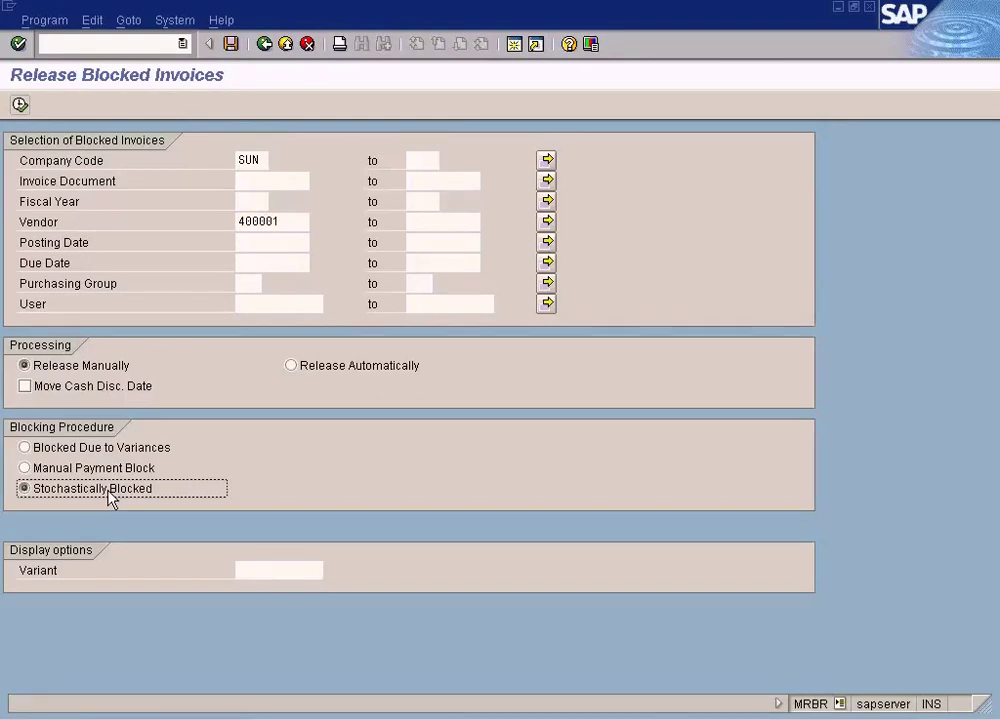
left_click(107, 449)
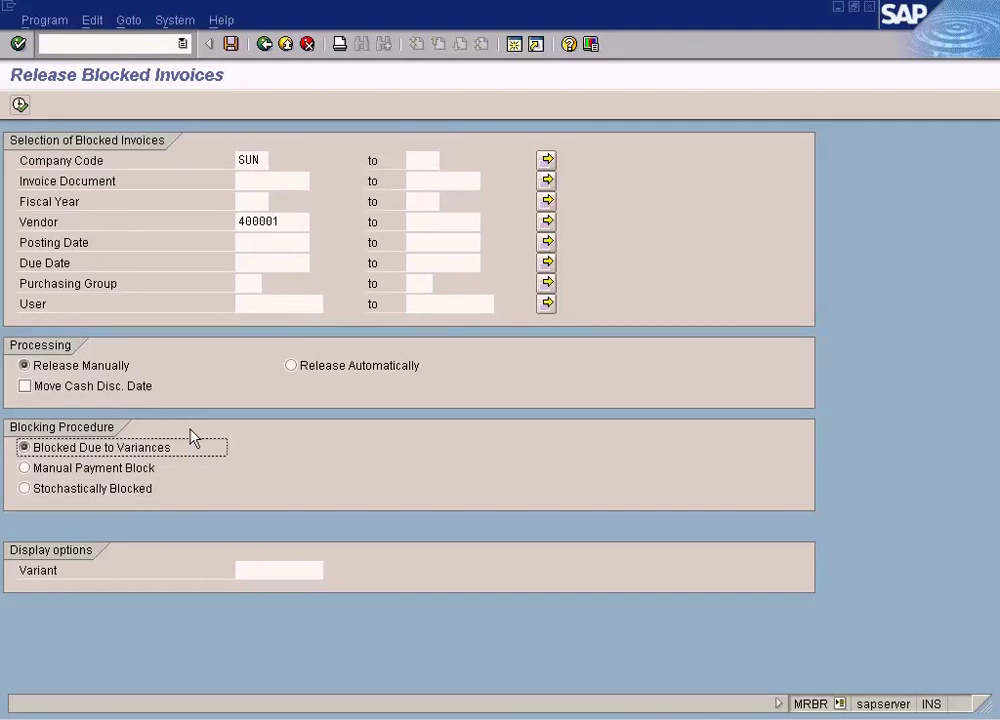
key("Down")
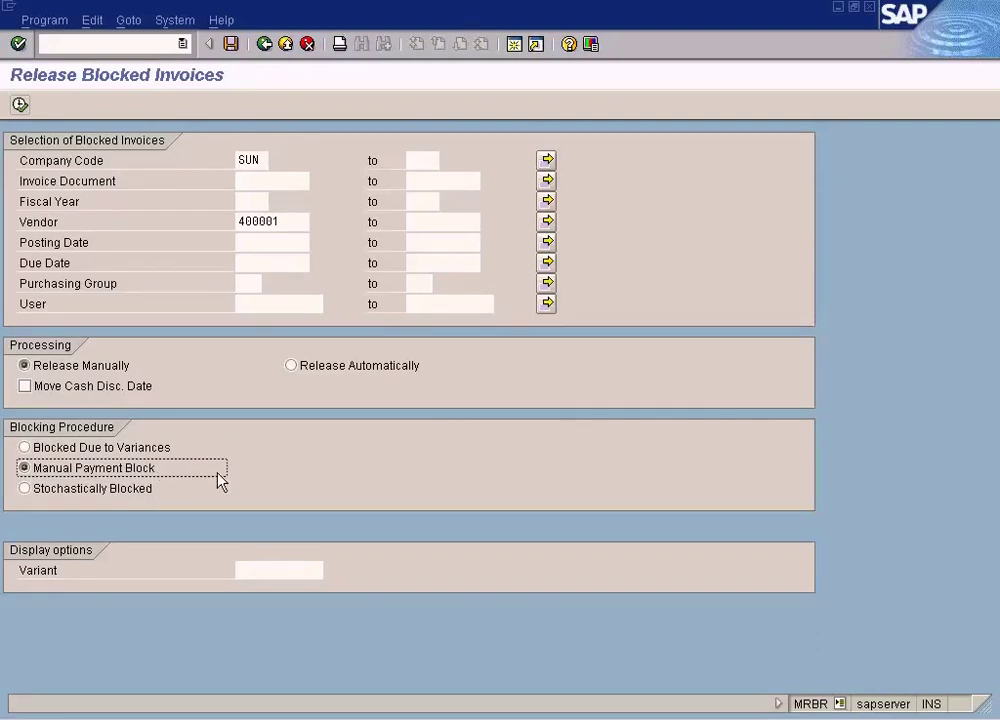
left_click(155, 451)
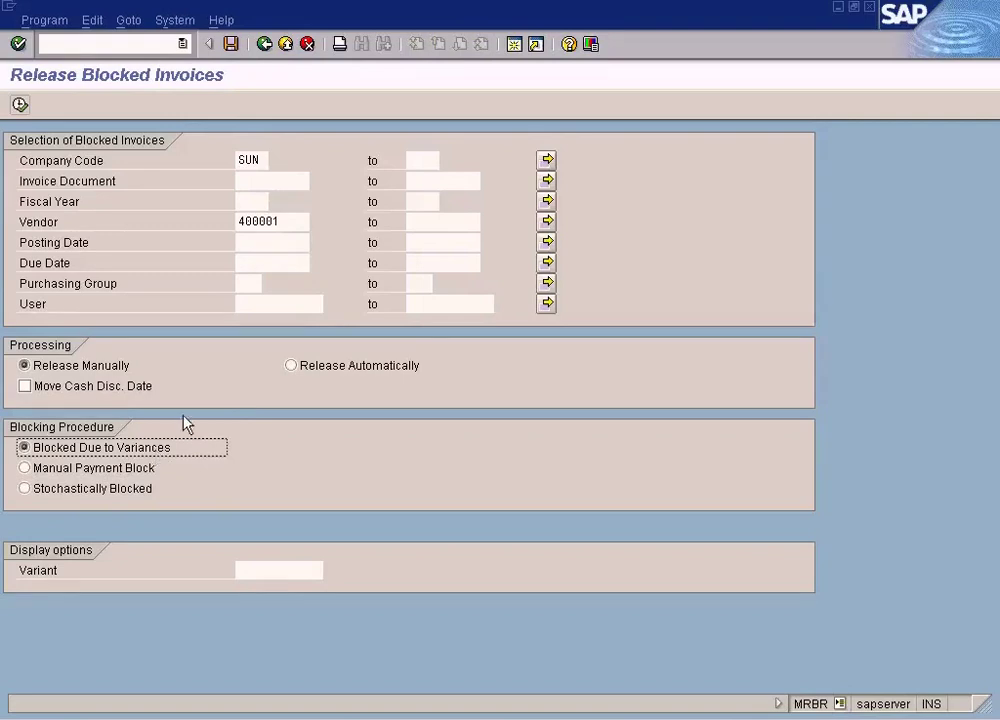
left_click(116, 372)
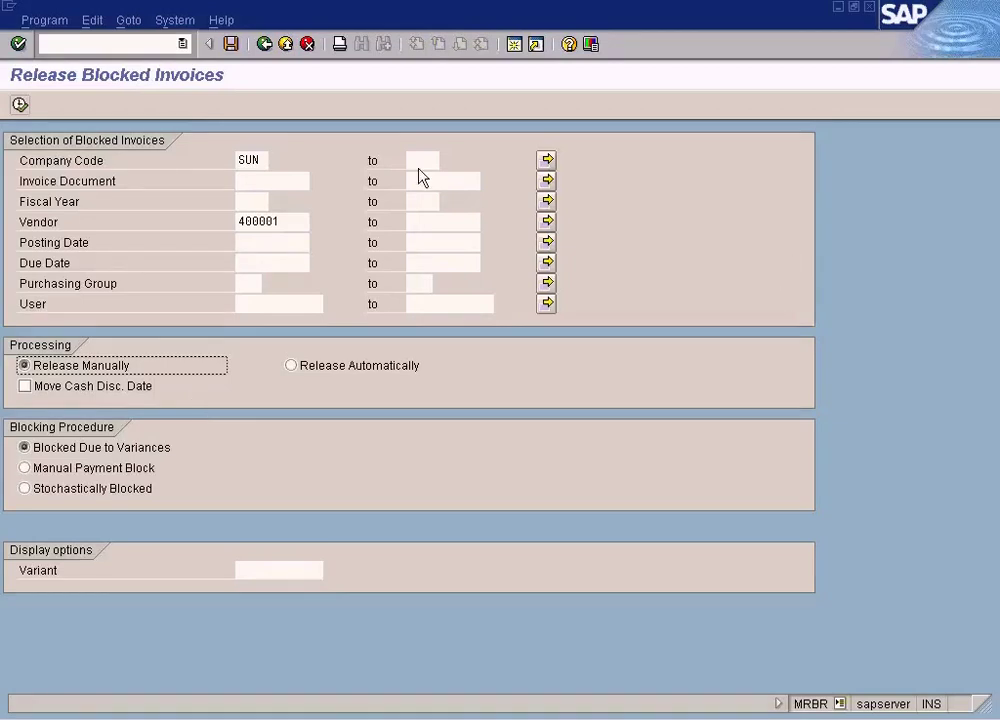
left_click(20, 104)
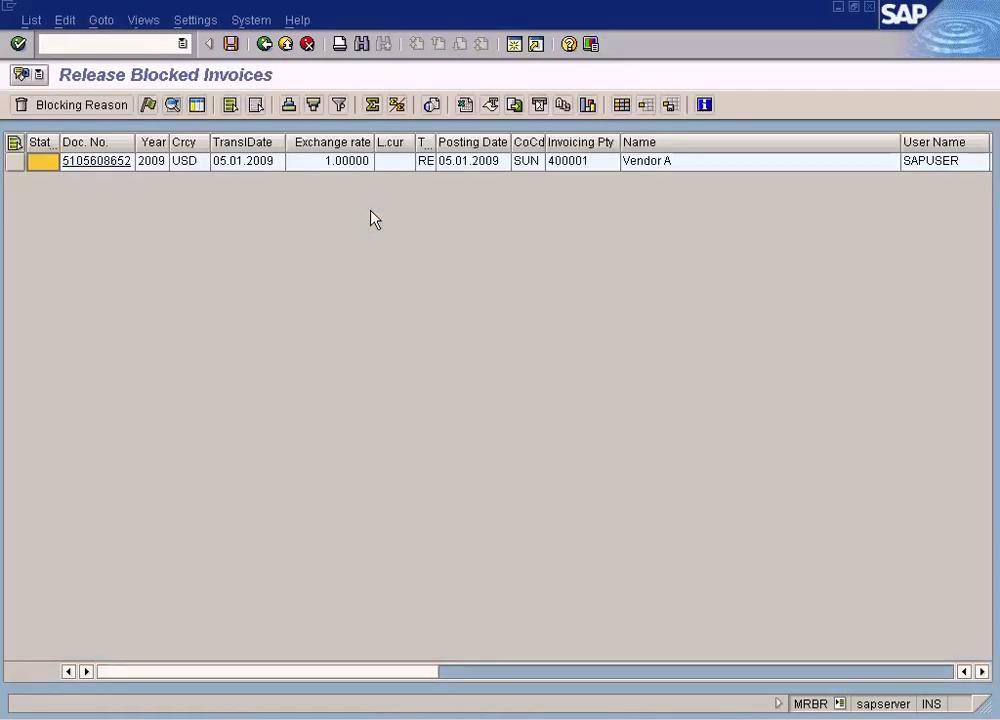
Step: Examine the listed invoice line's quantity, difference value and blocking reason columns
left_click(745, 164)
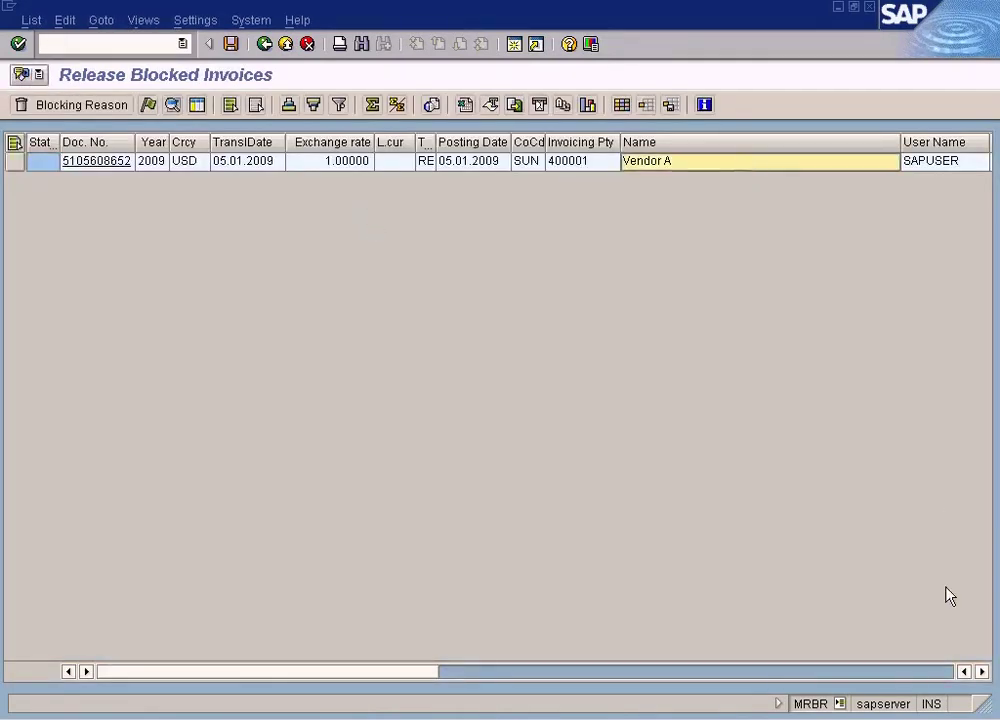
left_click(944, 672)
left_click(944, 672)
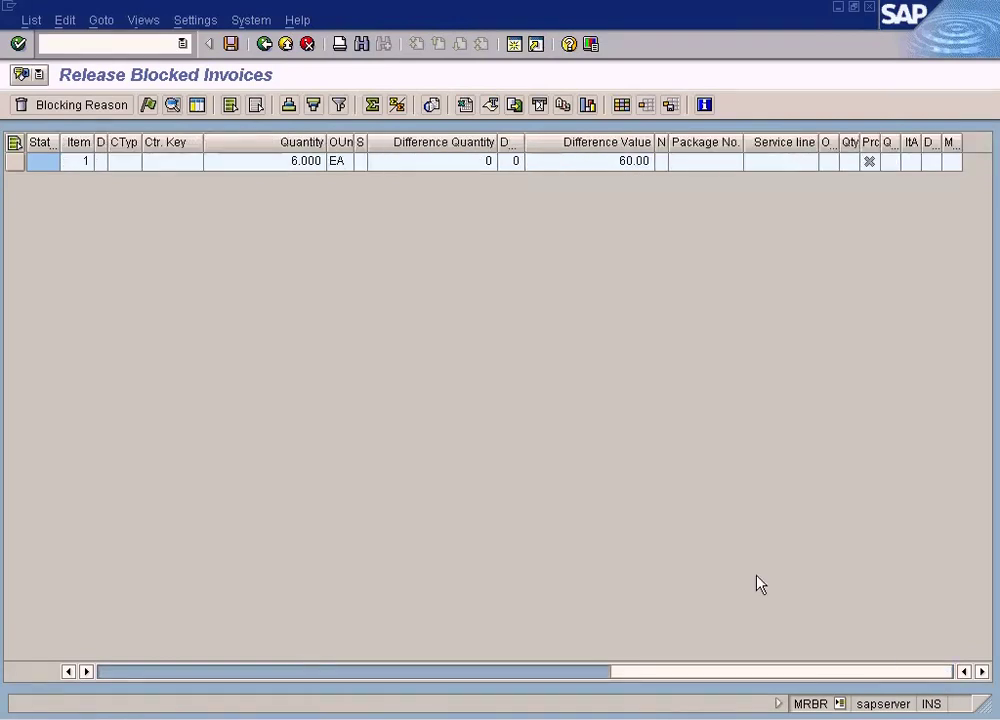
left_click(191, 676)
left_click(158, 672)
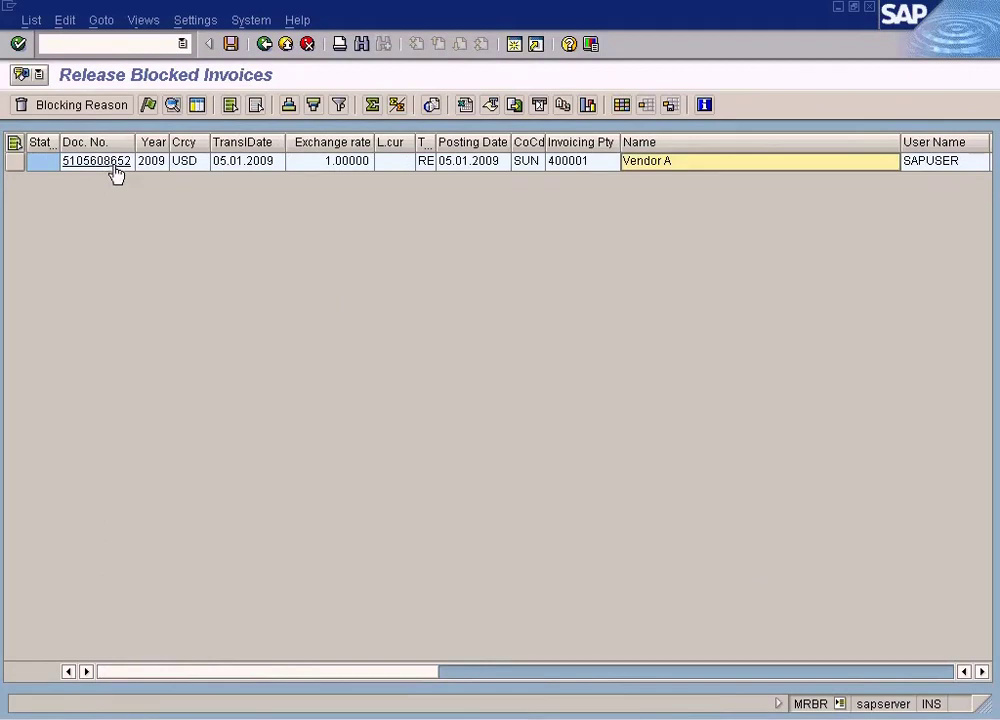
Step: Switch to the accounting document session, go back to the invoice document and check its document number against the blocked invoice list
left_click(411, 718)
left_click(412, 698)
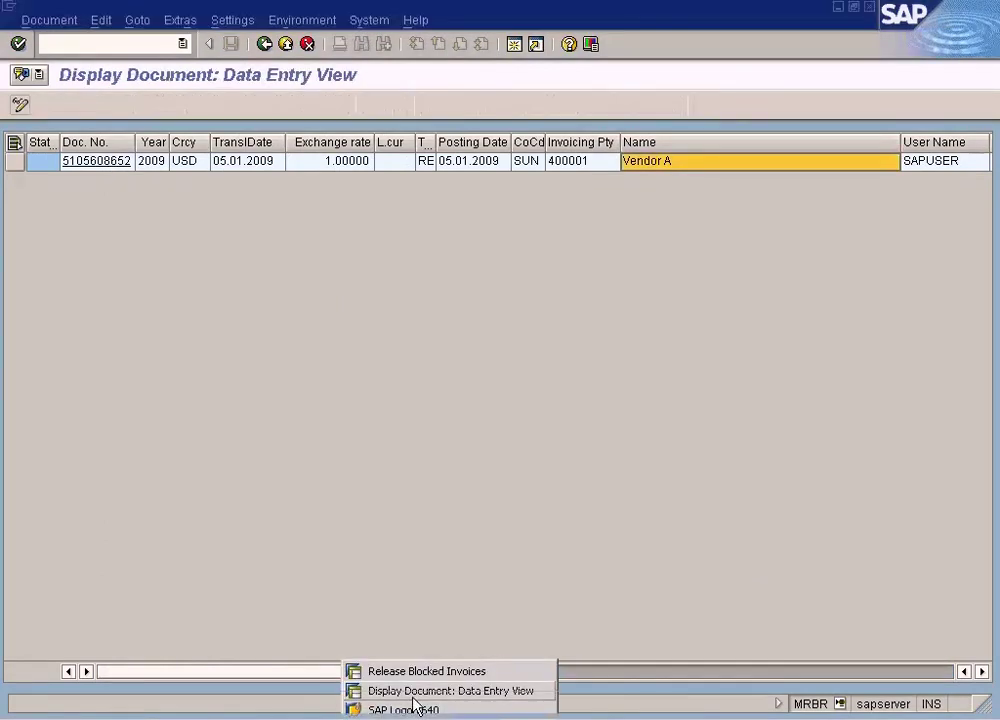
left_click(266, 46)
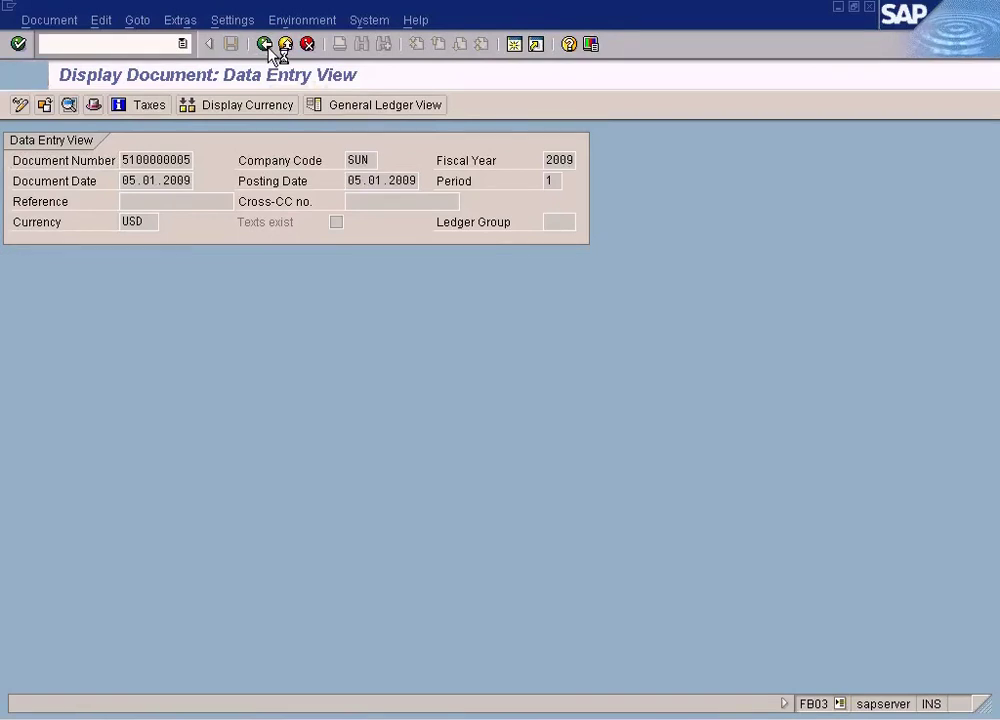
left_click(266, 46)
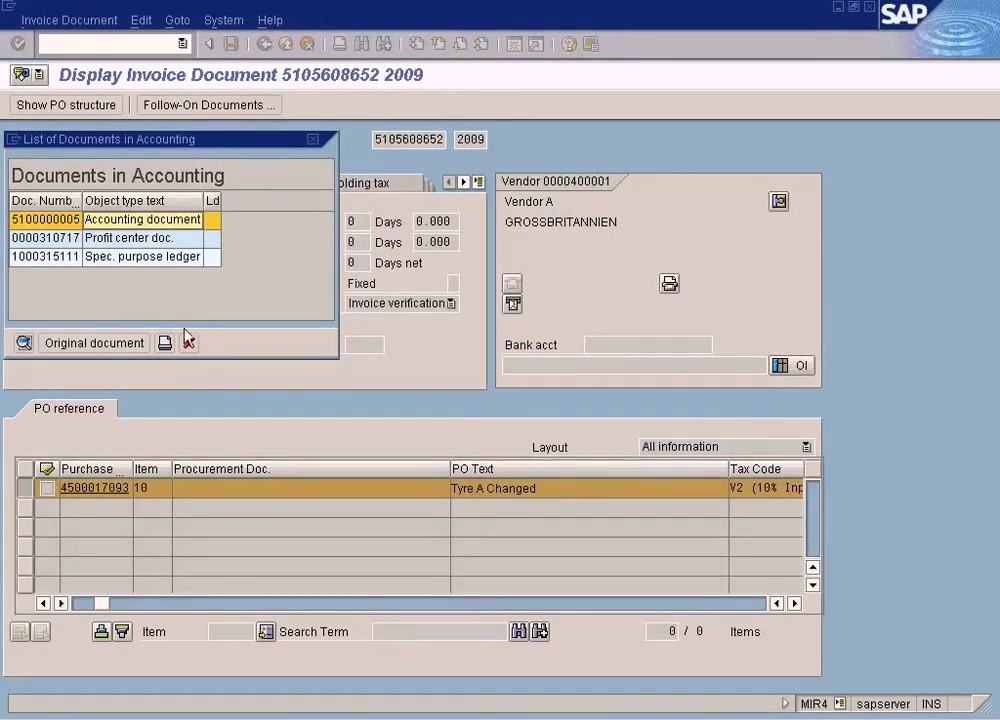
left_click(313, 139)
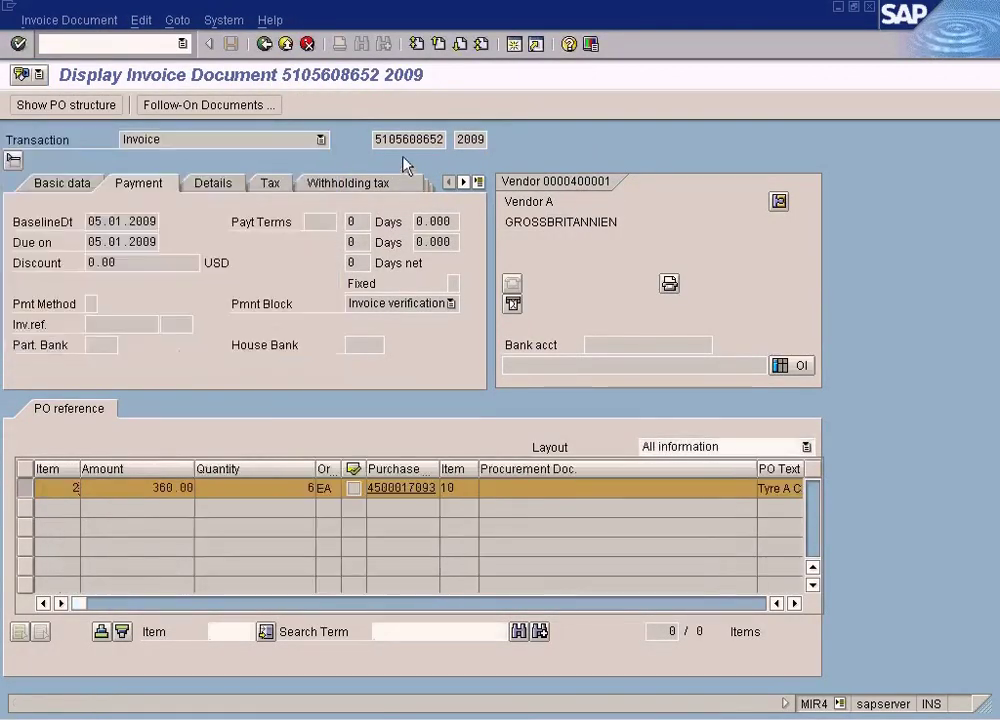
left_click_drag(415, 139, 451, 133)
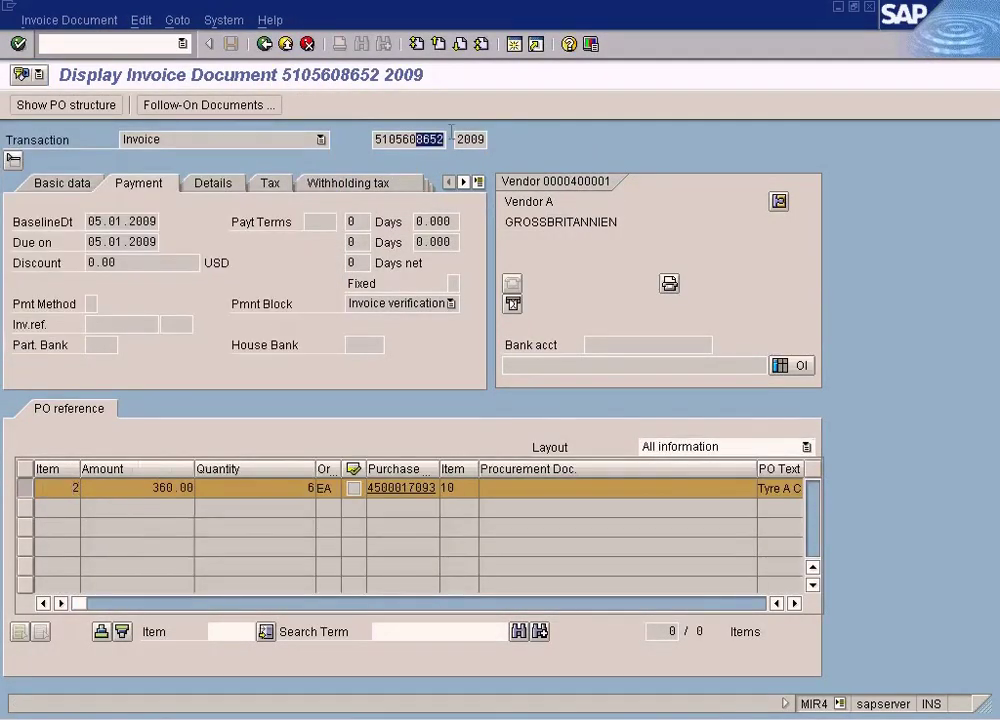
Step: Review the payment block options of the displayed invoice and return to the Release Blocked Invoices session
left_click(264, 44)
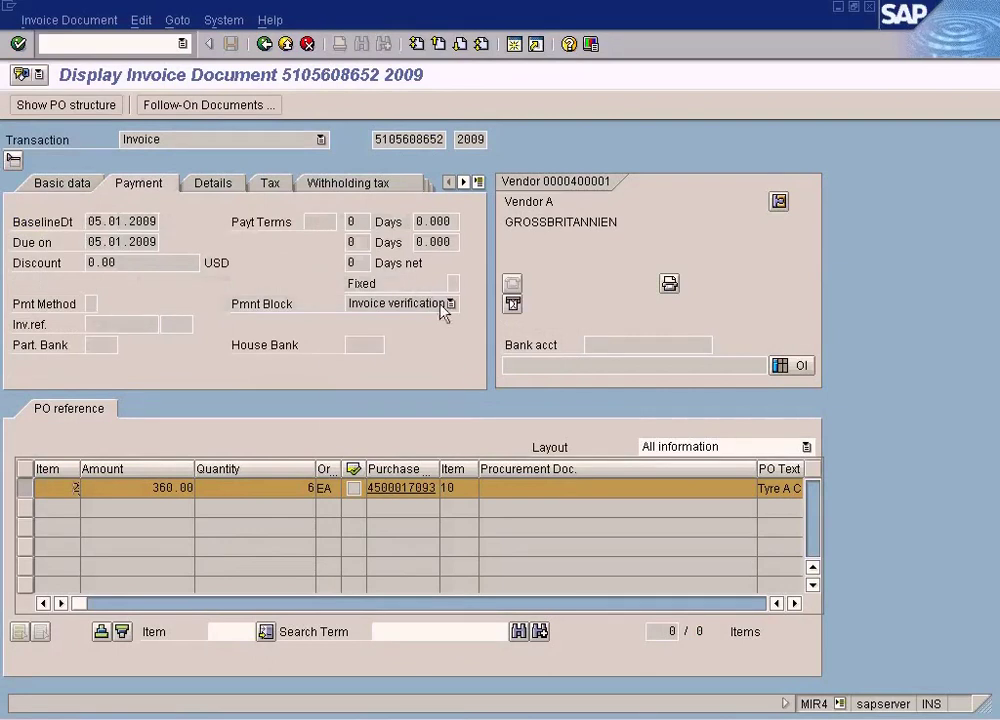
left_click(443, 305)
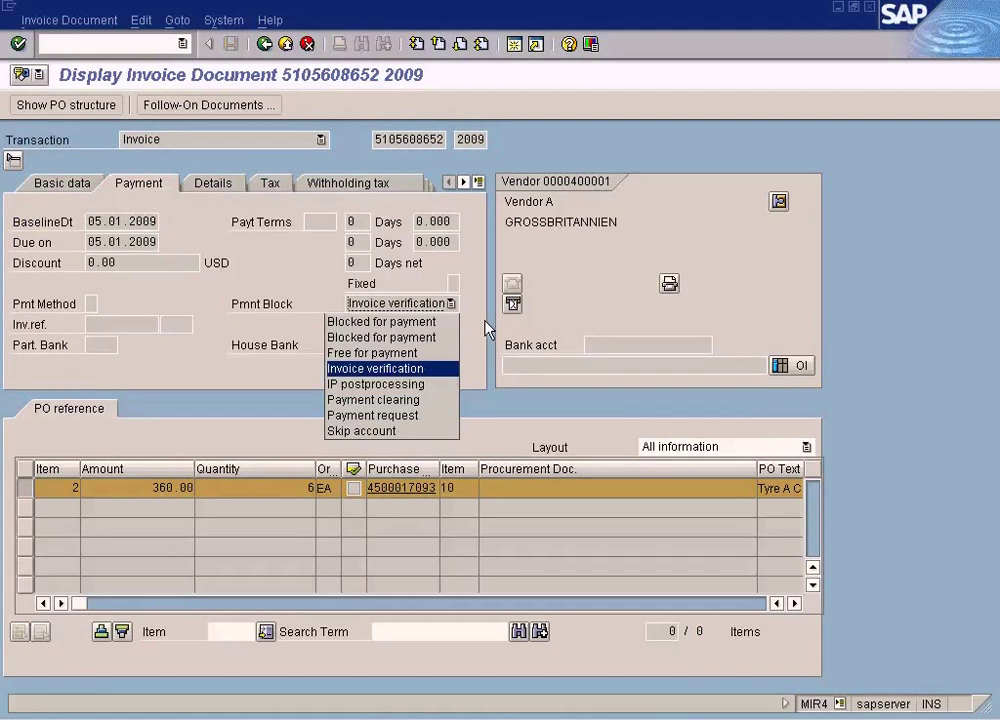
left_click(487, 328)
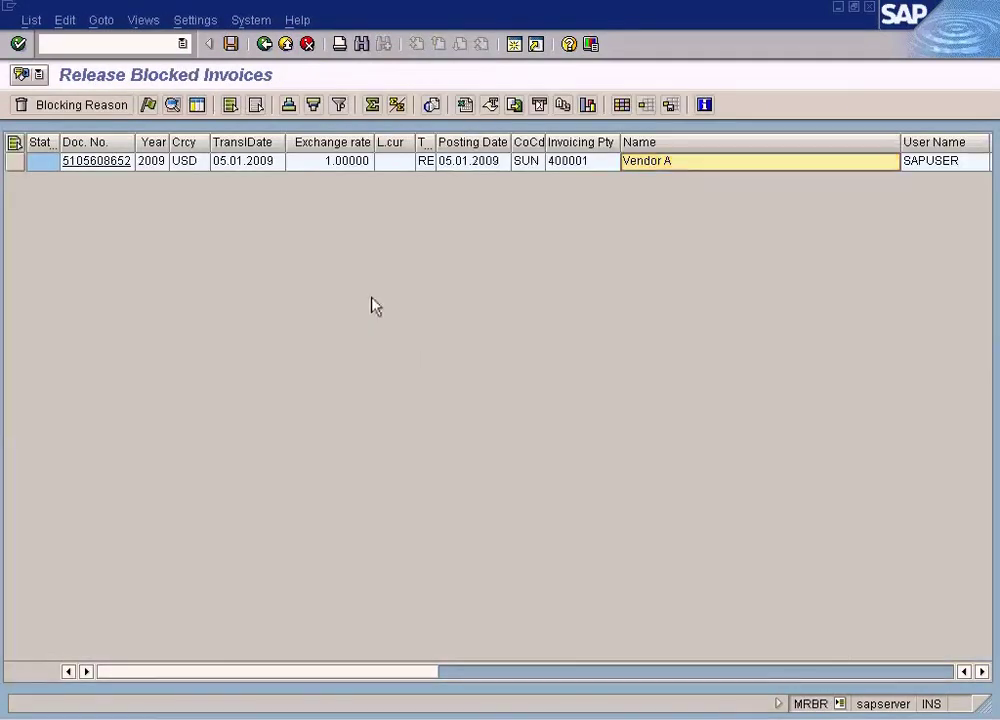
Step: Select the blocked invoice line and look through its remaining columns, such as baseline date, payment block and invoice item
left_click(13, 141)
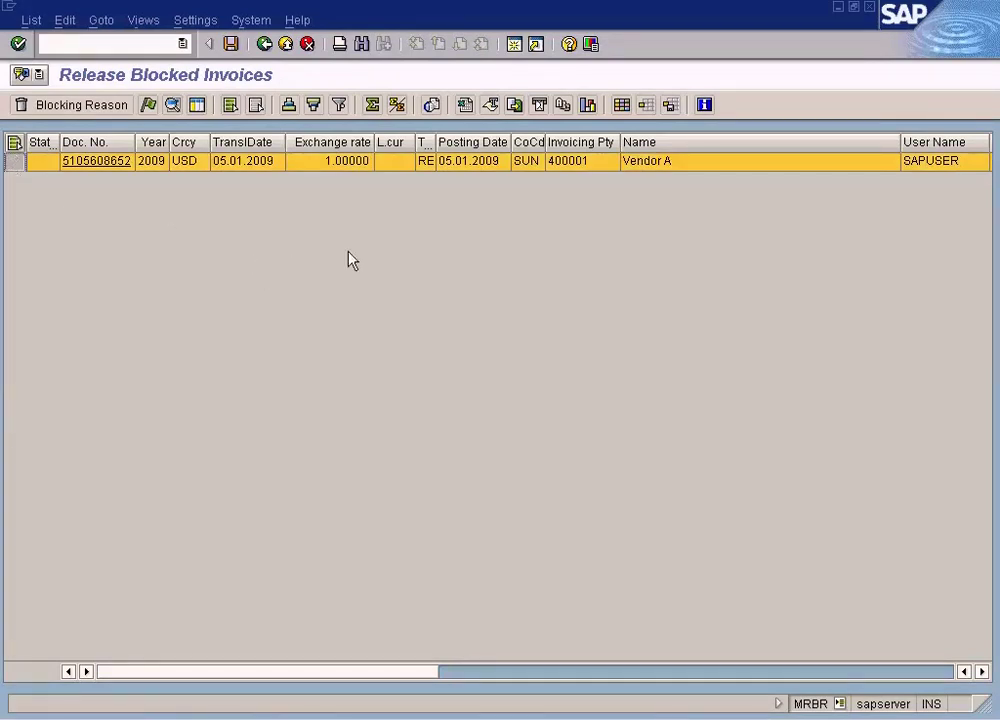
left_click(982, 671)
left_click(982, 671)
left_click(982, 671)
left_click(982, 671)
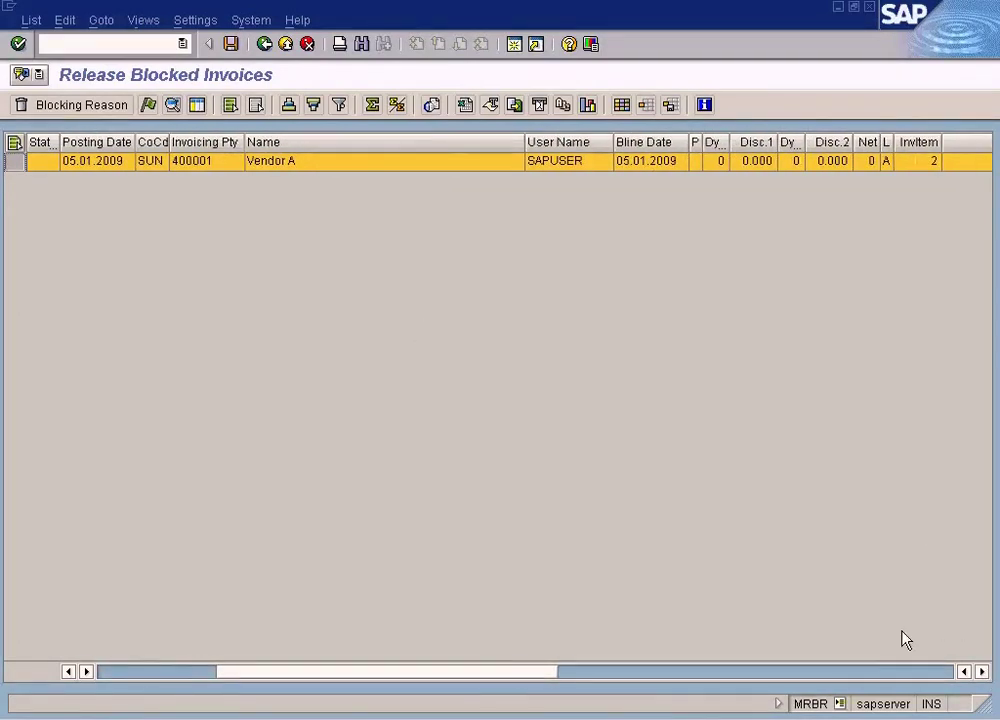
left_click(161, 671)
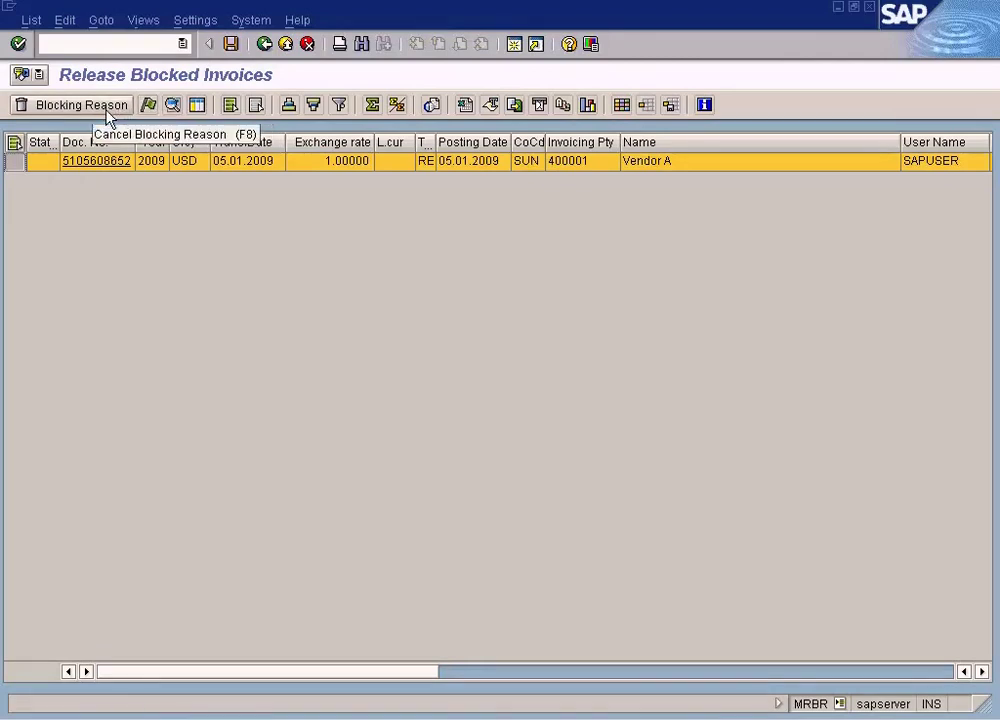
Step: View the details of the blocked invoice line, including payment block, amount and purchasing document, and close them
left_click(180, 166)
left_click(182, 162)
left_click(172, 105)
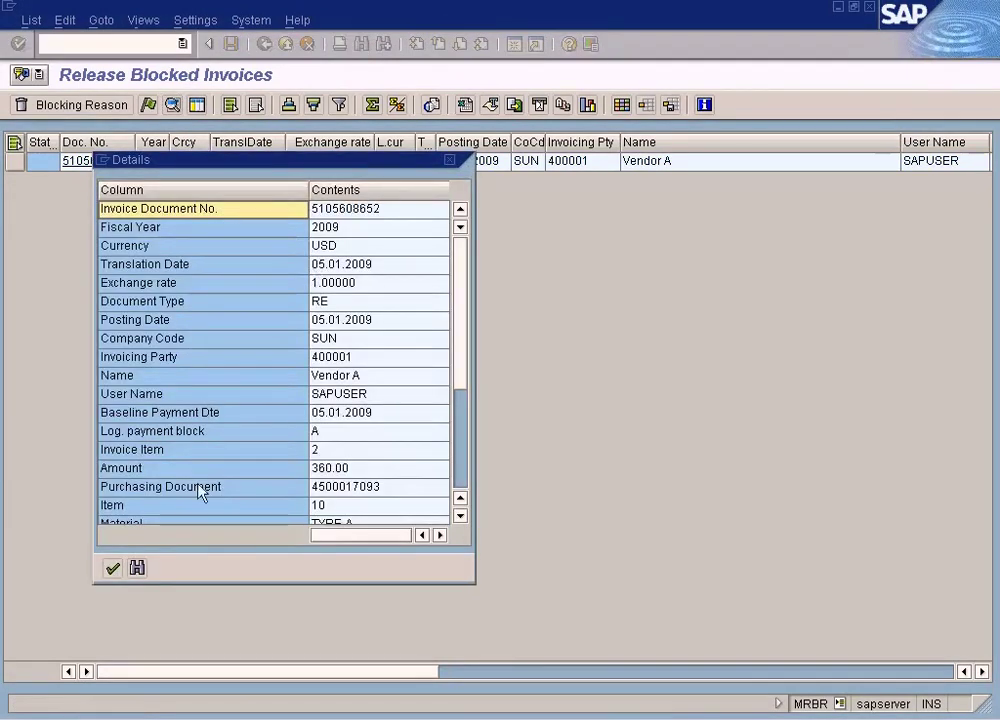
left_click(112, 568)
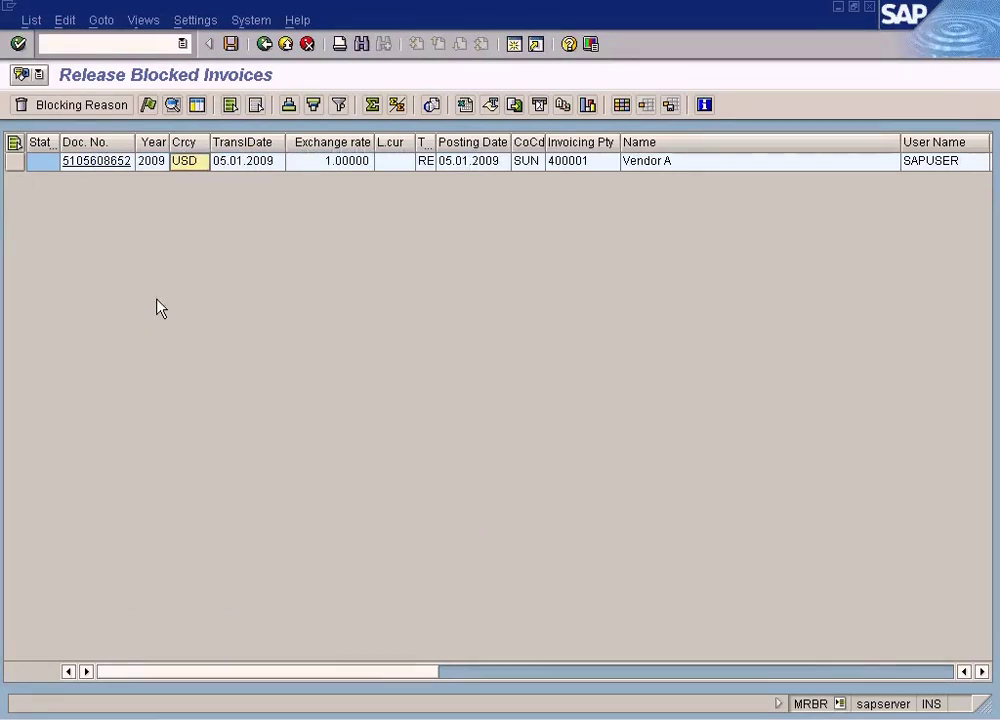
Step: Try to cancel the blocking reason for the invoice line and read the help for the resulting message
left_click(98, 105)
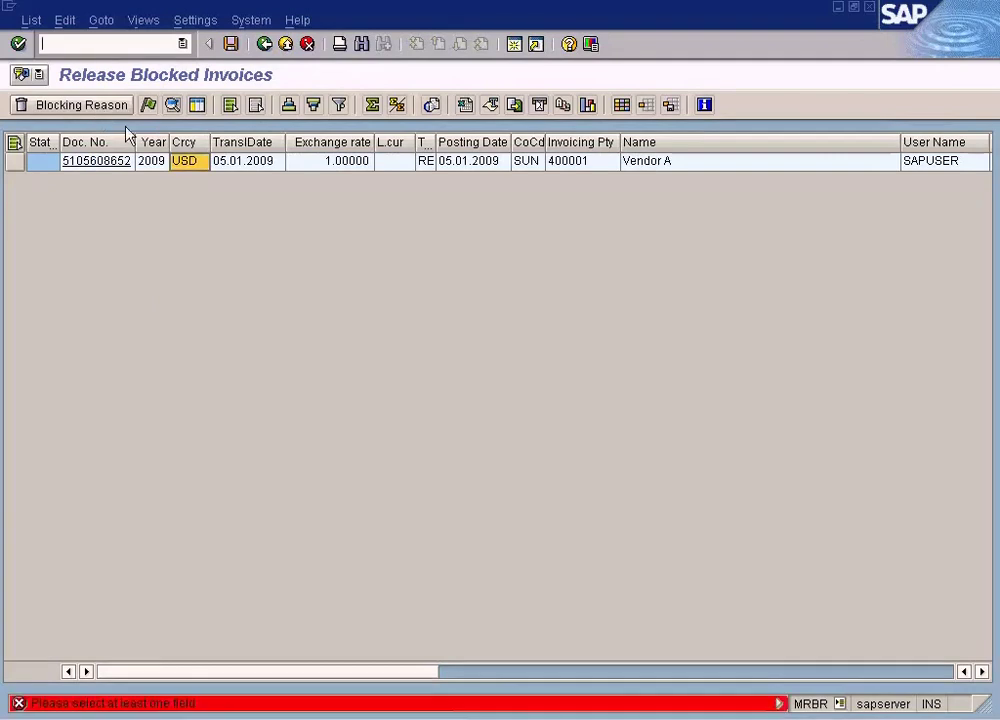
left_click(15, 161)
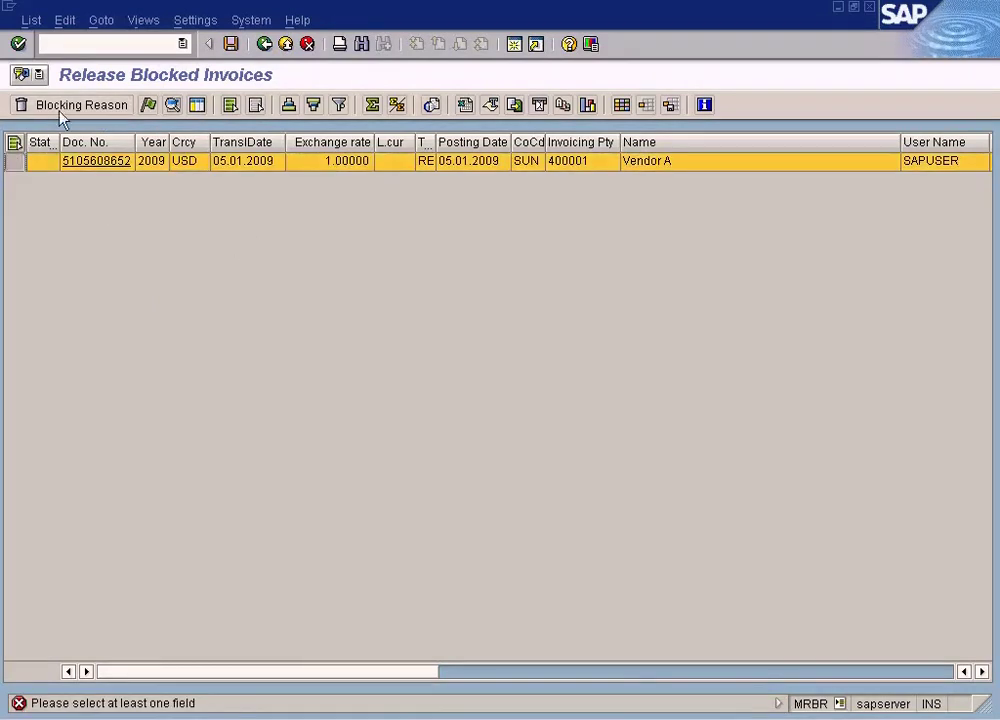
left_click(85, 110)
key("F1")
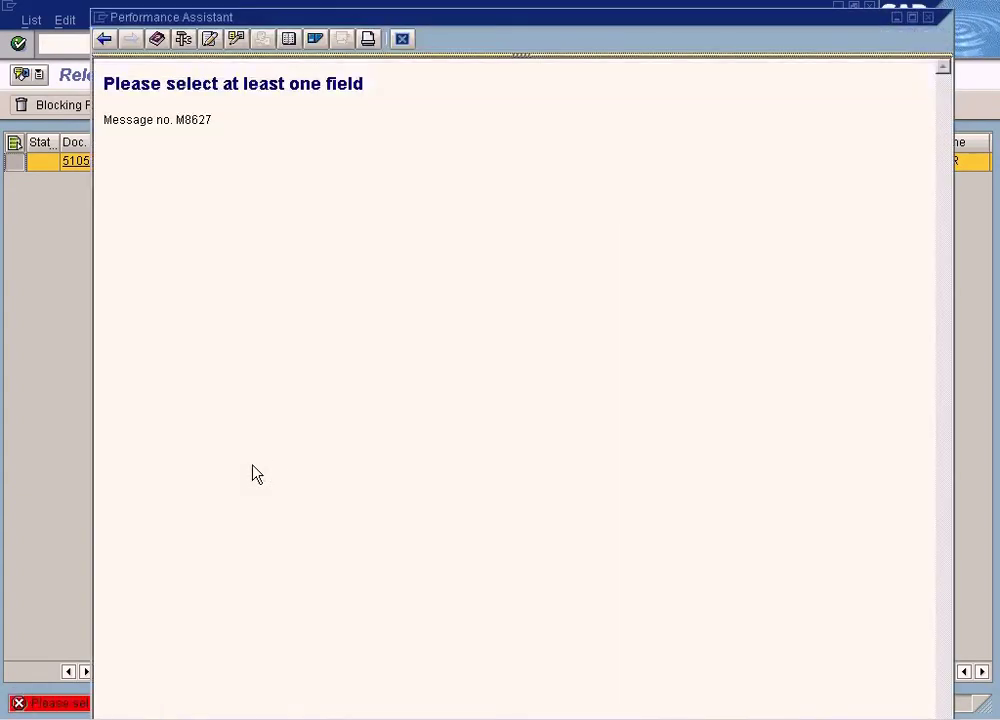
left_click(403, 39)
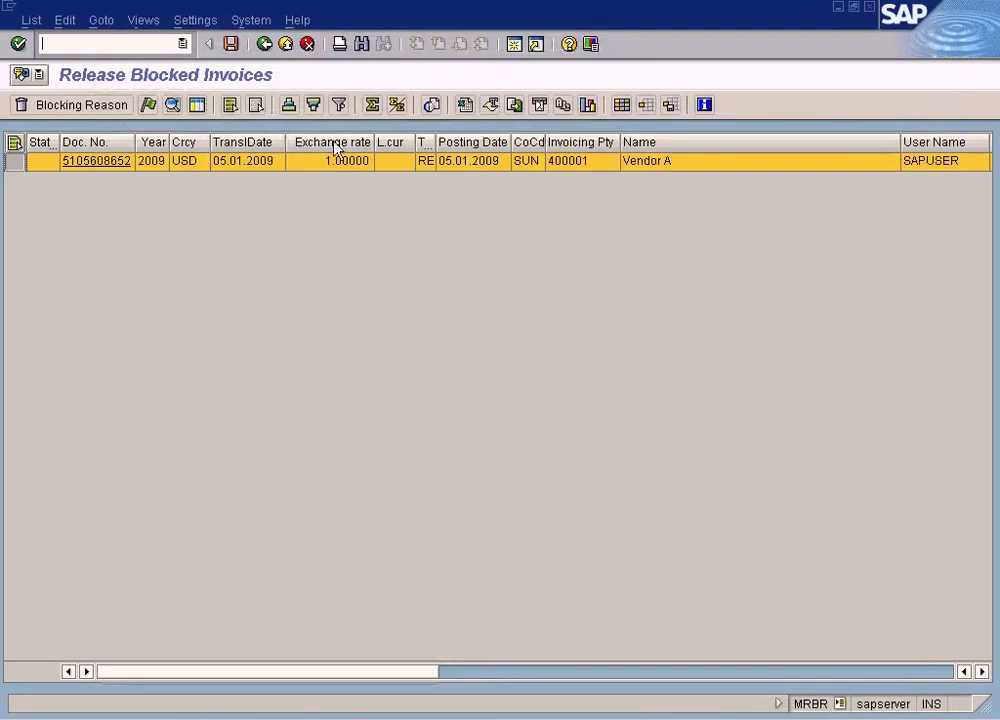
Step: Select the entire Vendor A invoice line and flag the invoice for release
left_click(306, 218)
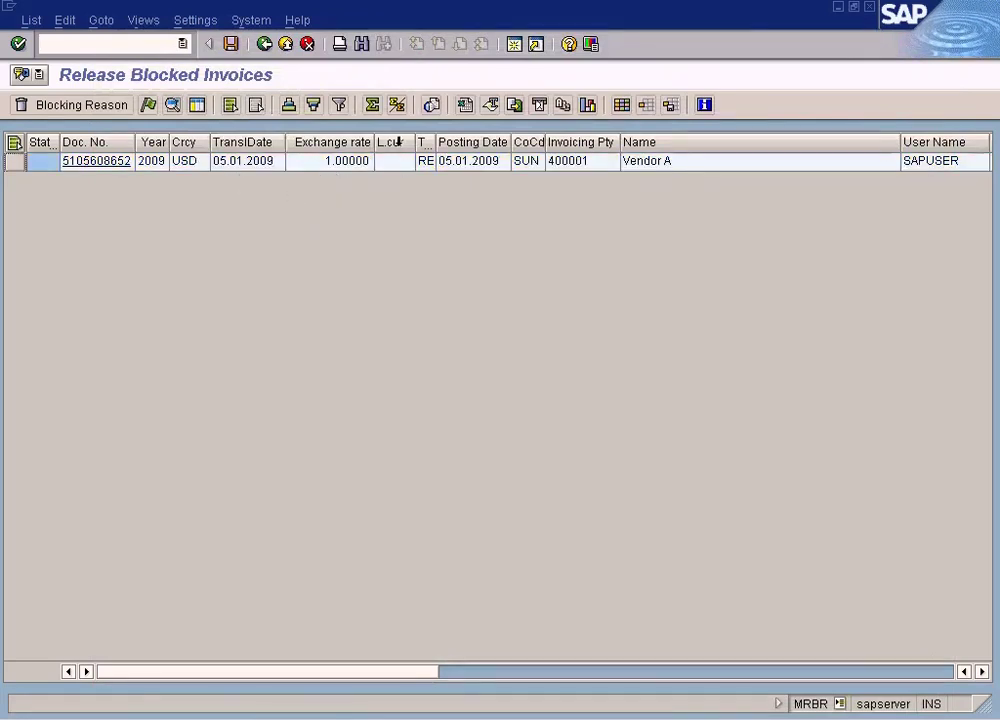
left_click(630, 160)
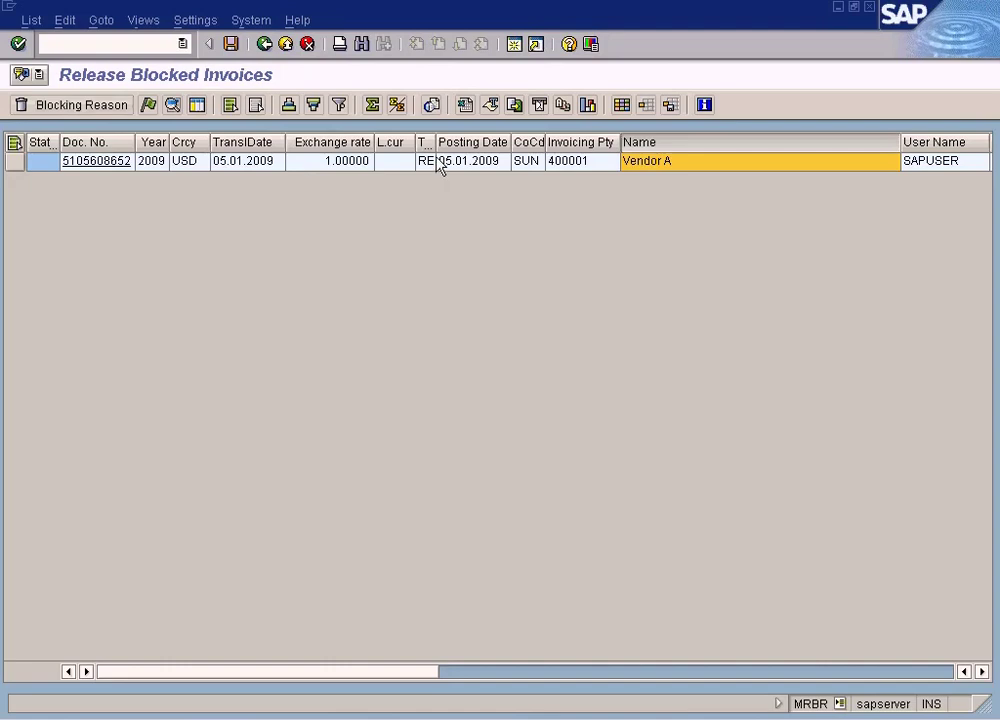
left_click(15, 162)
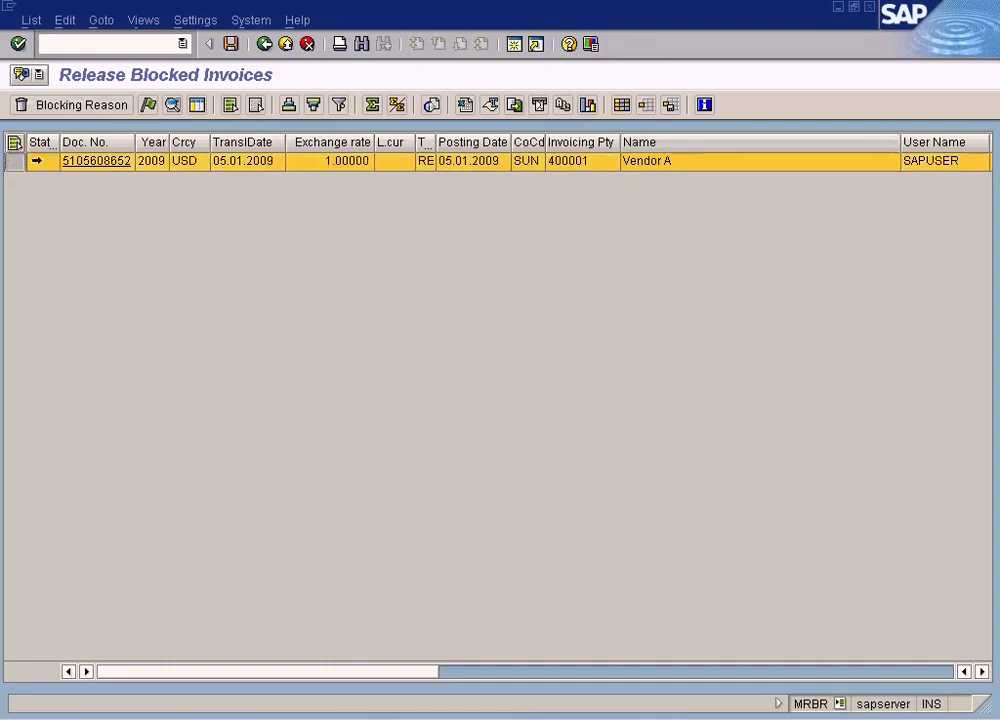
Step: Mark the selected Vendor A invoice line as released in the blocked invoices list
left_click(150, 111)
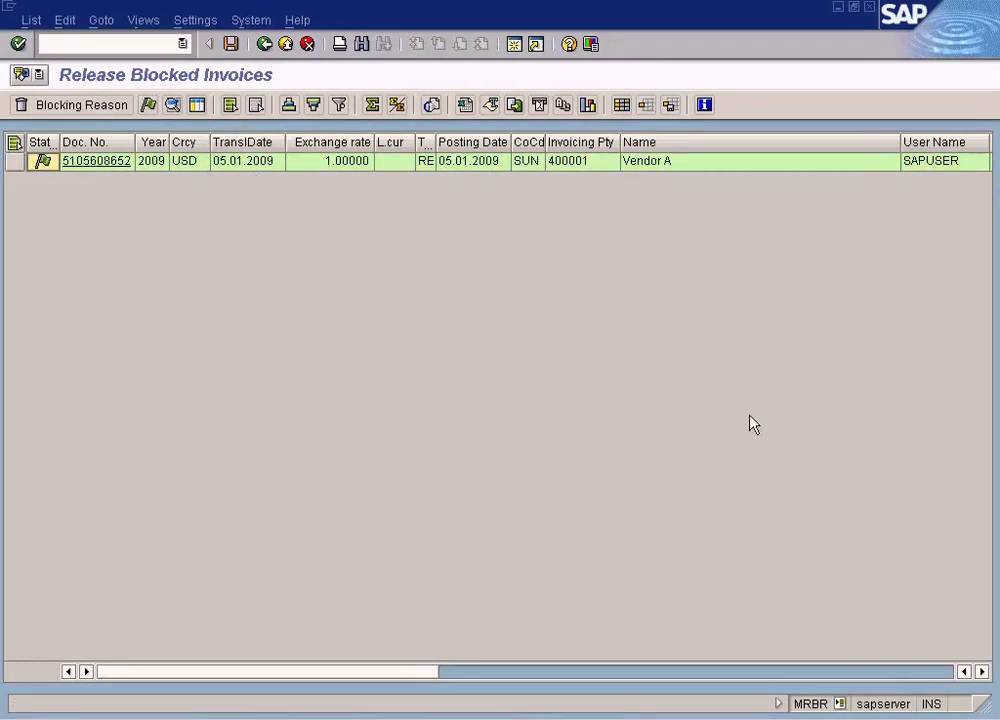
Step: Look through all columns of the flagged invoice line, including purchasing document, material, quantity, difference value and price block, and return to the first column
left_click(982, 671)
left_click(982, 671)
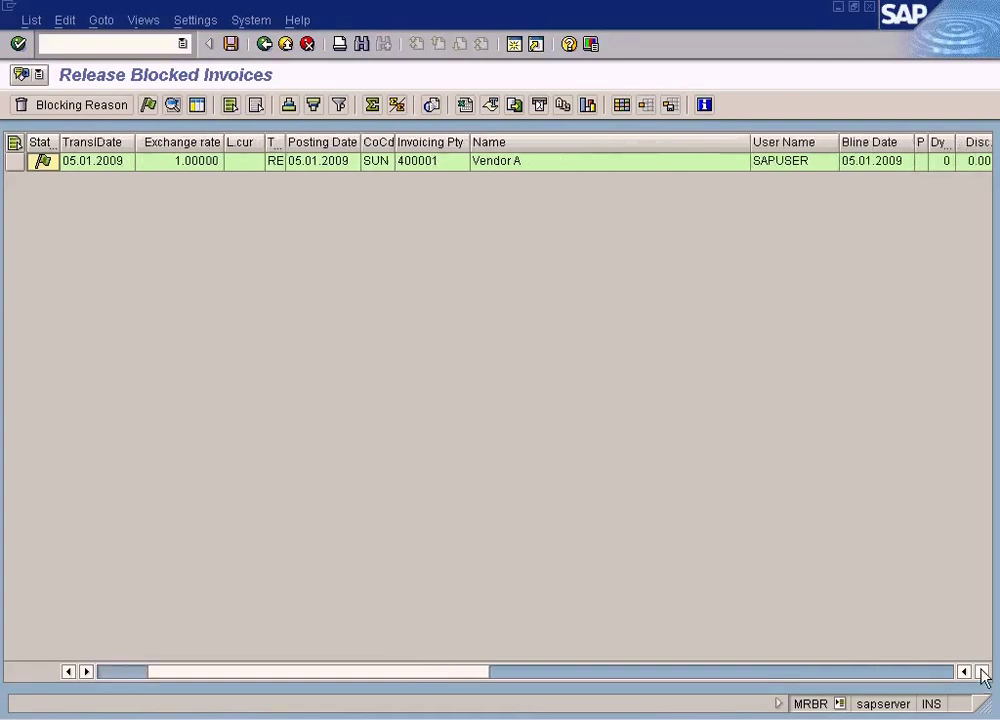
left_click(982, 671)
left_click(982, 671)
left_click(982, 671)
left_click(982, 671)
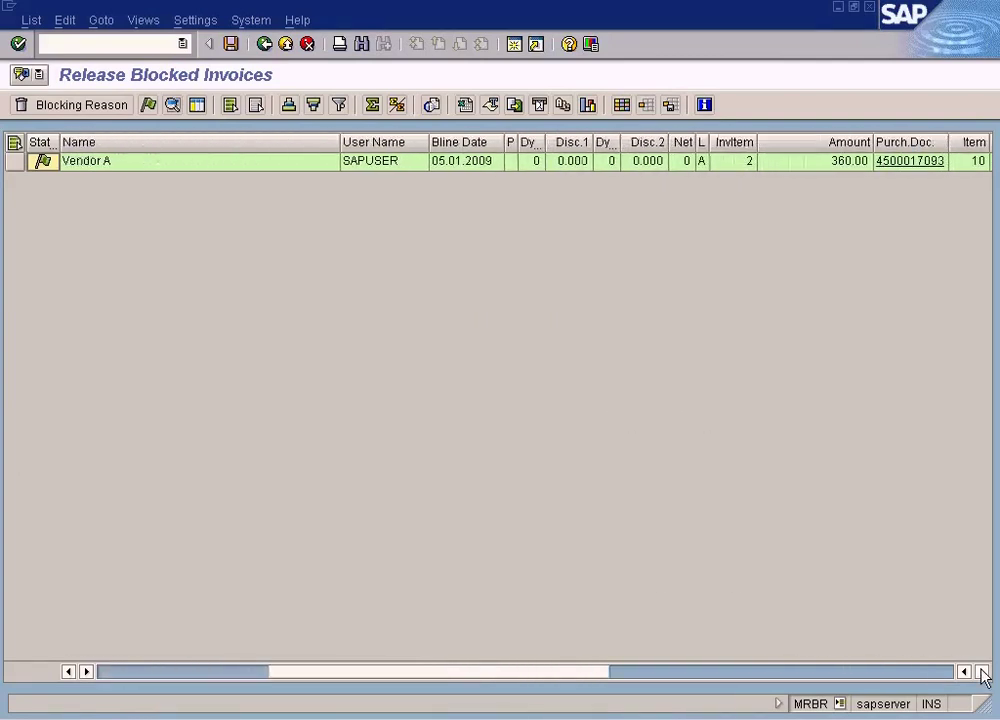
left_click(982, 671)
left_click(982, 671)
left_click(982, 671)
left_click(982, 671)
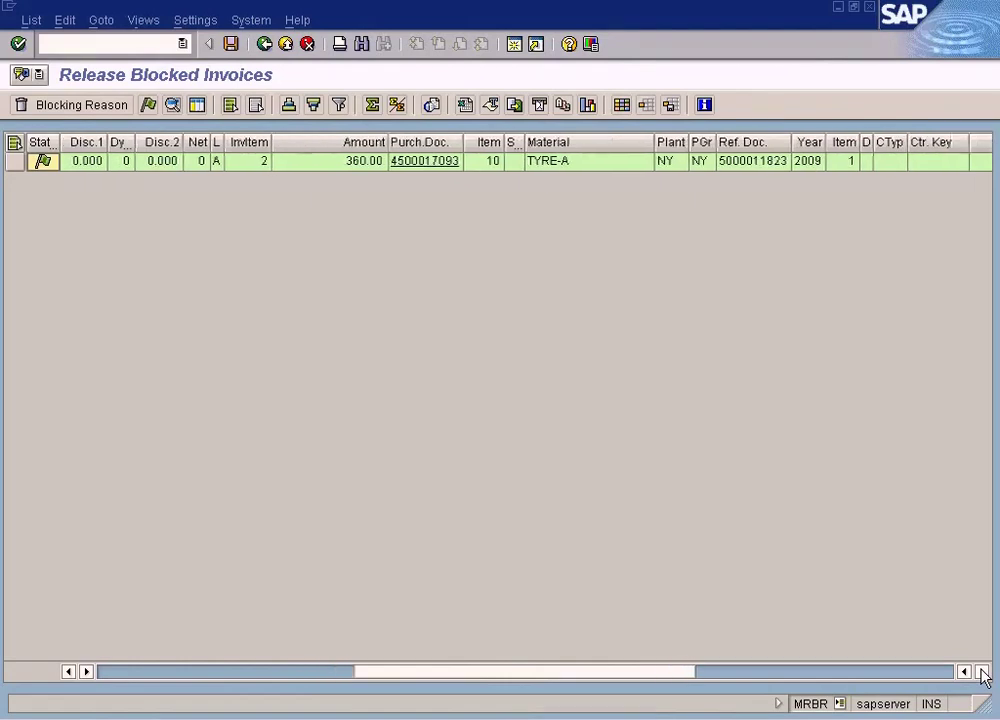
left_click(982, 671)
left_click(982, 671)
left_click(982, 671)
left_click(982, 671)
left_click(982, 671)
left_click(982, 671)
left_click(982, 671)
left_click(982, 671)
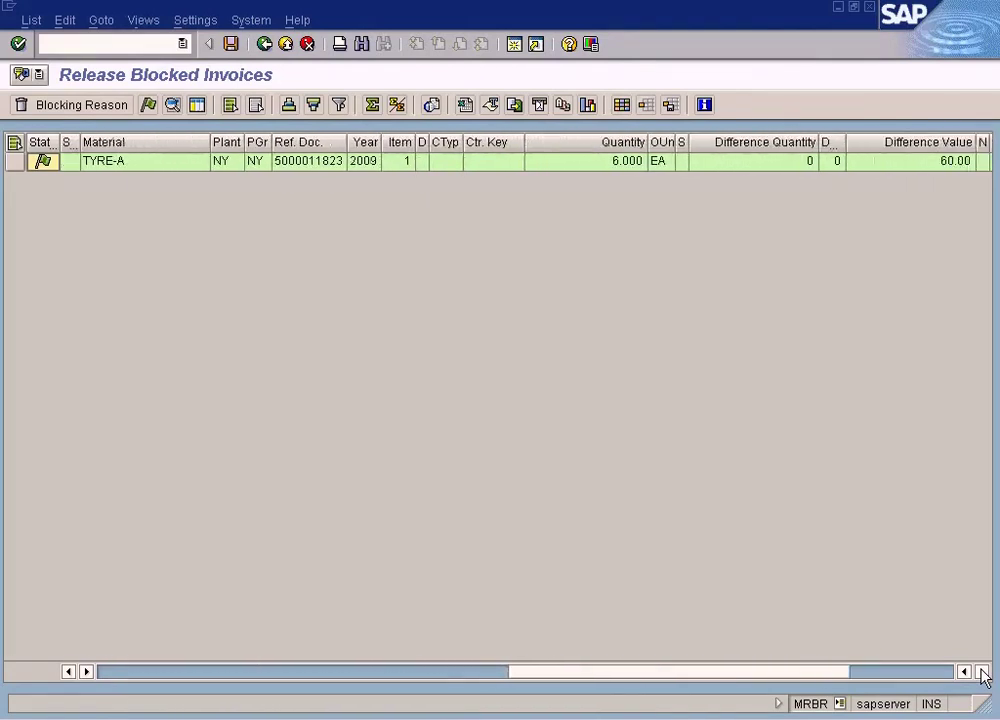
left_click(982, 671)
left_click(982, 671)
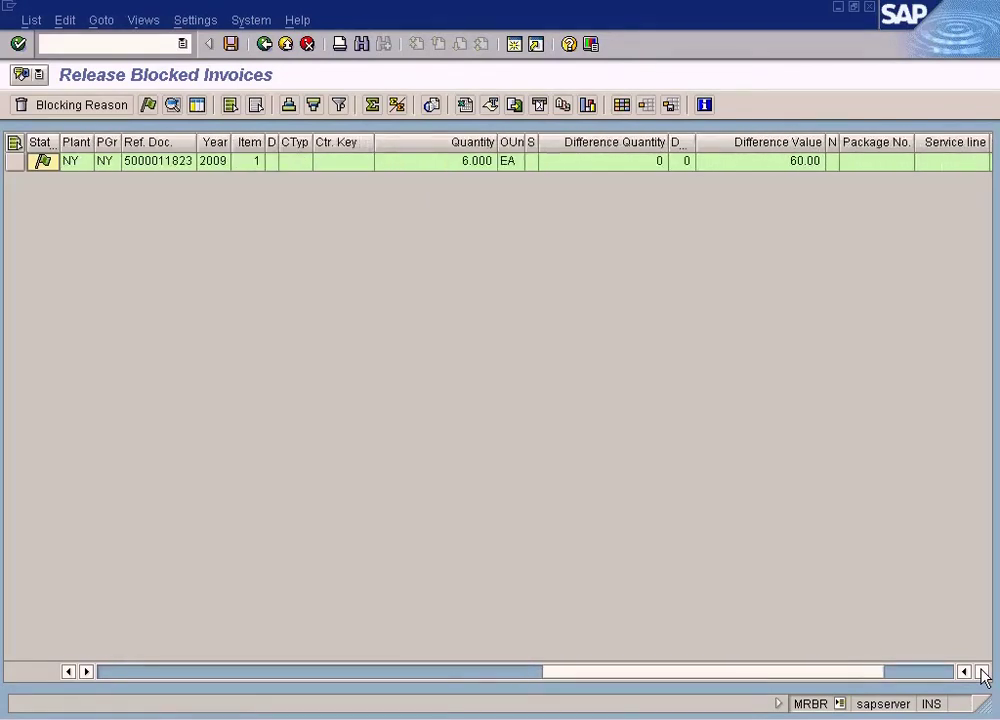
left_click(982, 671)
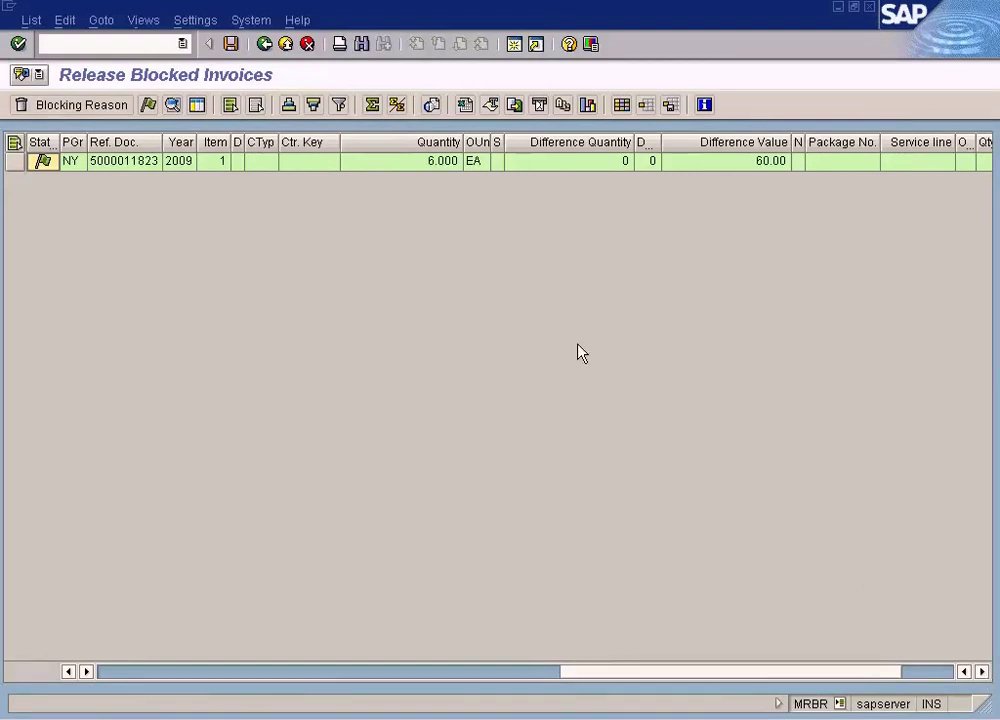
left_click(955, 672)
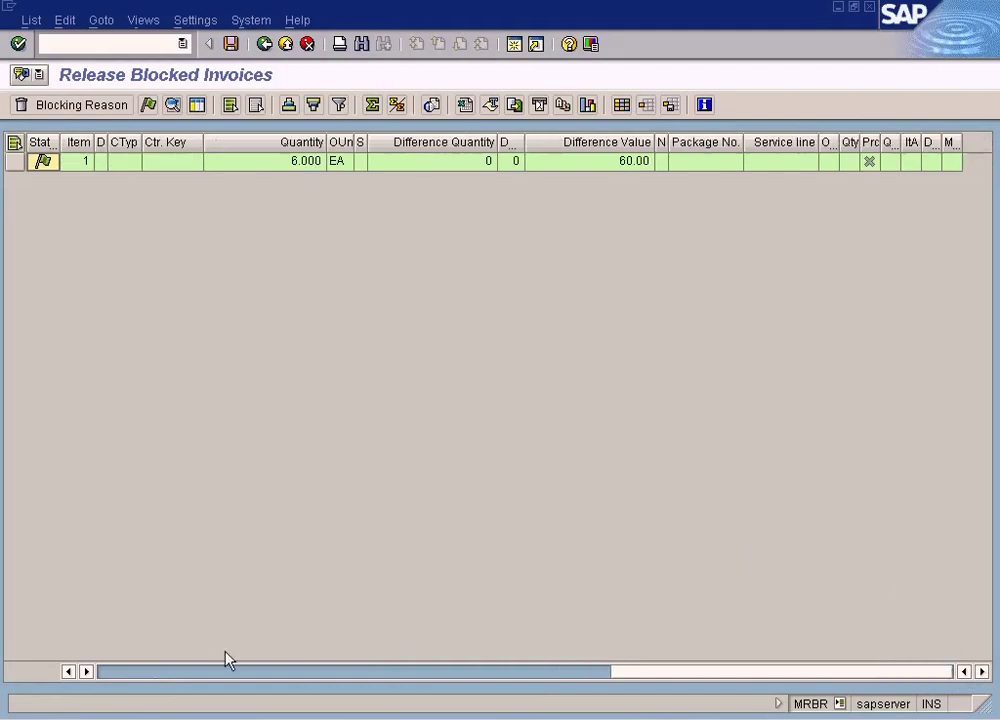
left_click(153, 671)
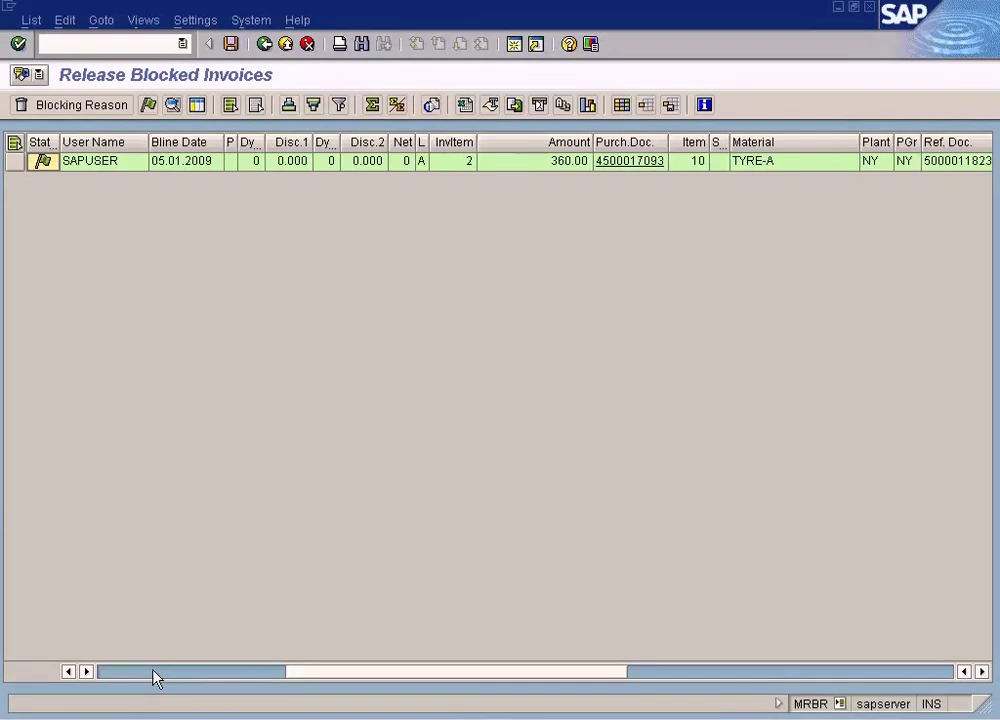
left_click(153, 672)
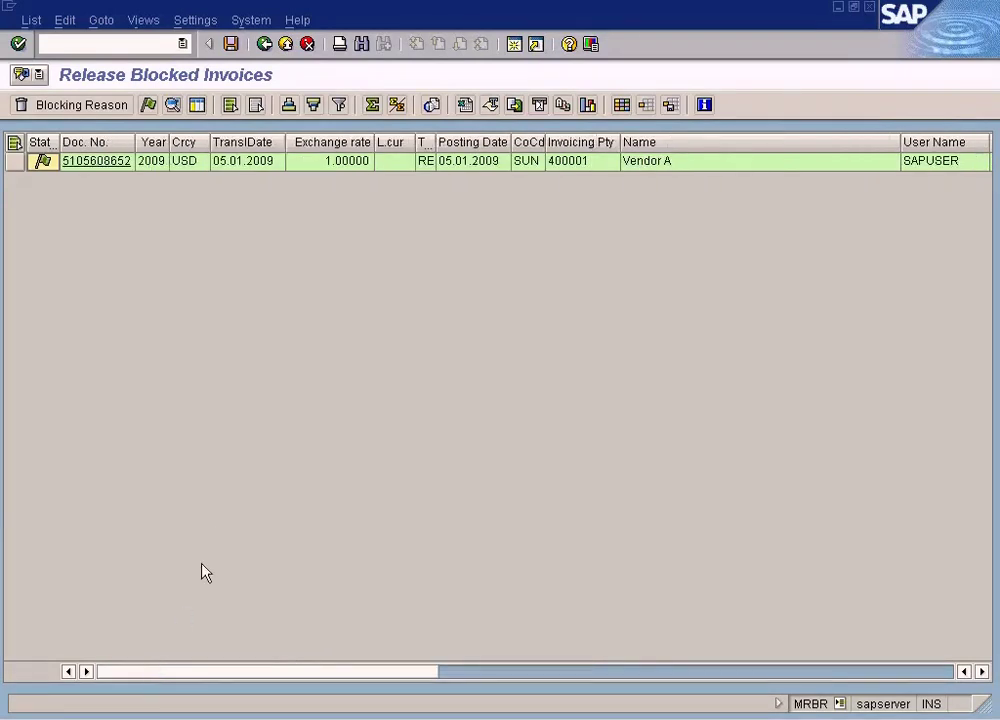
Step: Add all seven hidden blocking reason columns, from OPQ to Manual Block. Reason, to the displayed columns of the list layout
left_click(621, 105)
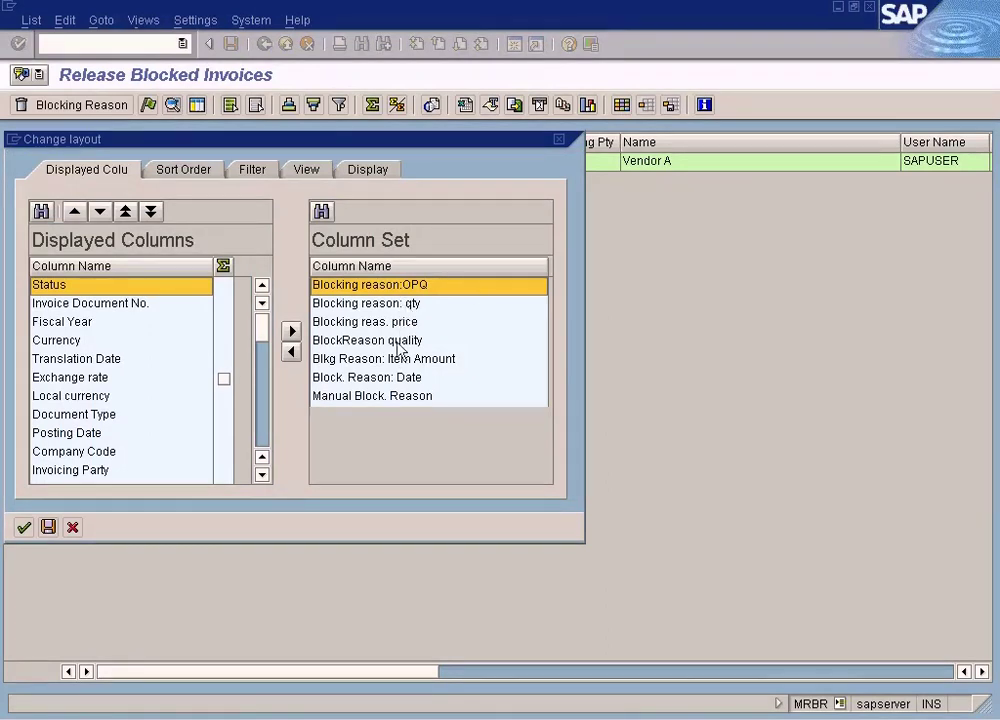
left_click(383, 397, "shift")
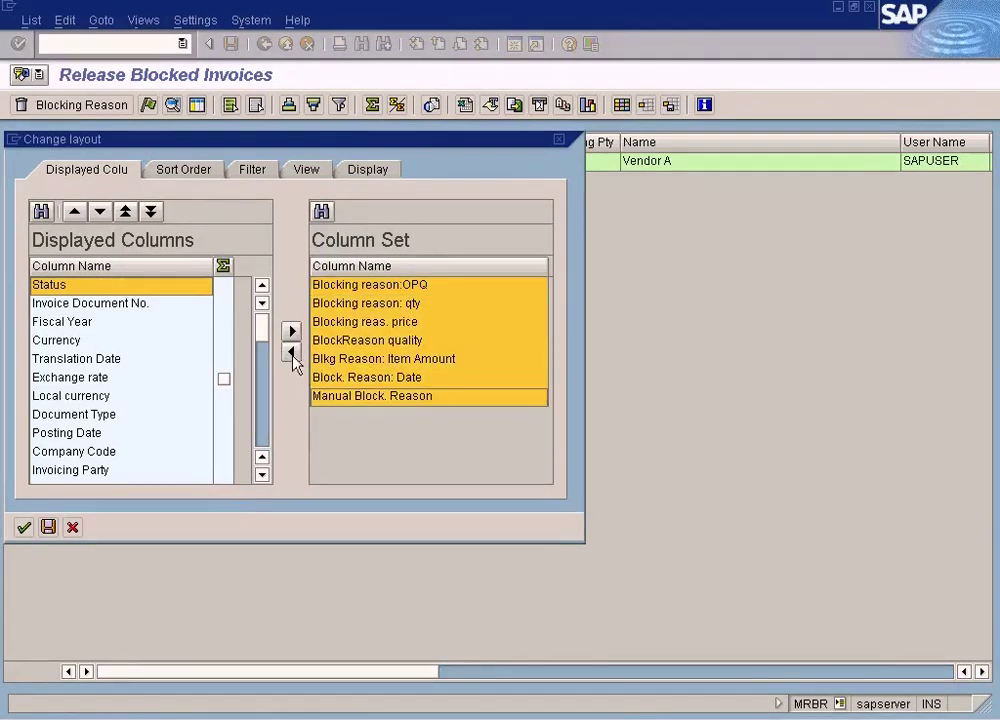
left_click(291, 351)
left_click(21, 531)
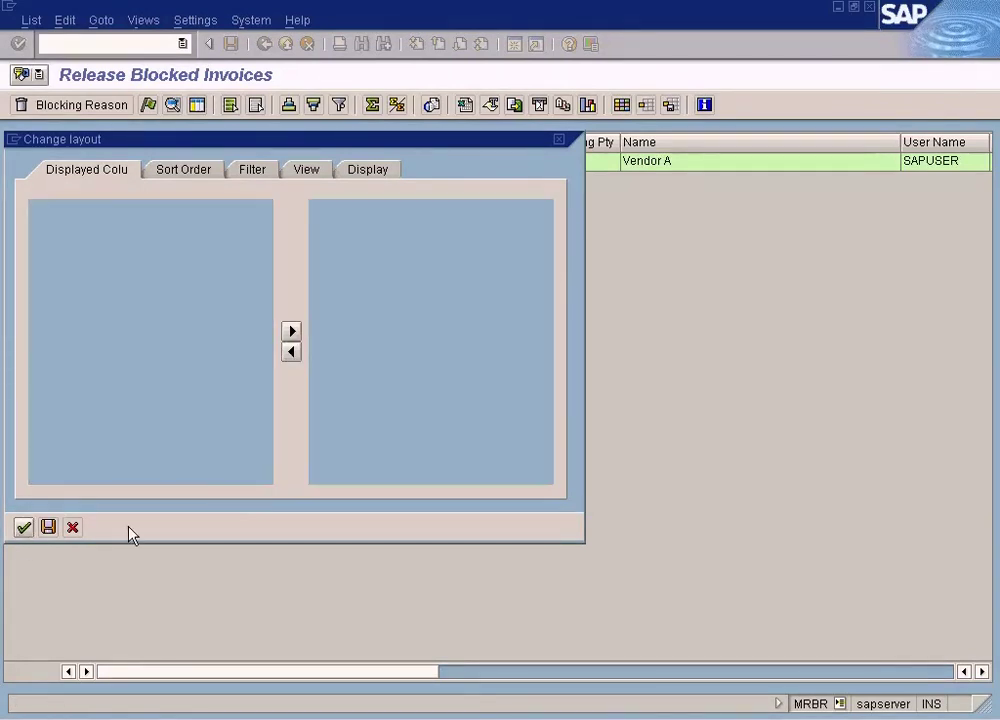
Step: Widen the Blocking reas. price column, view the possible entries for its value, and check the invoice's difference value
left_click(924, 672)
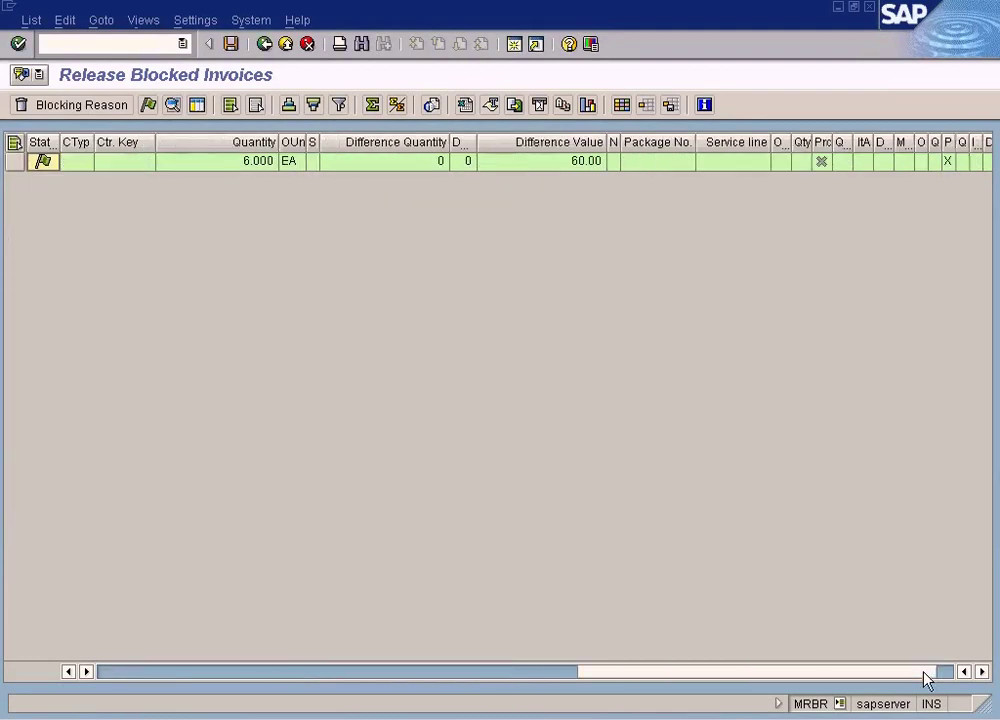
left_click(981, 672)
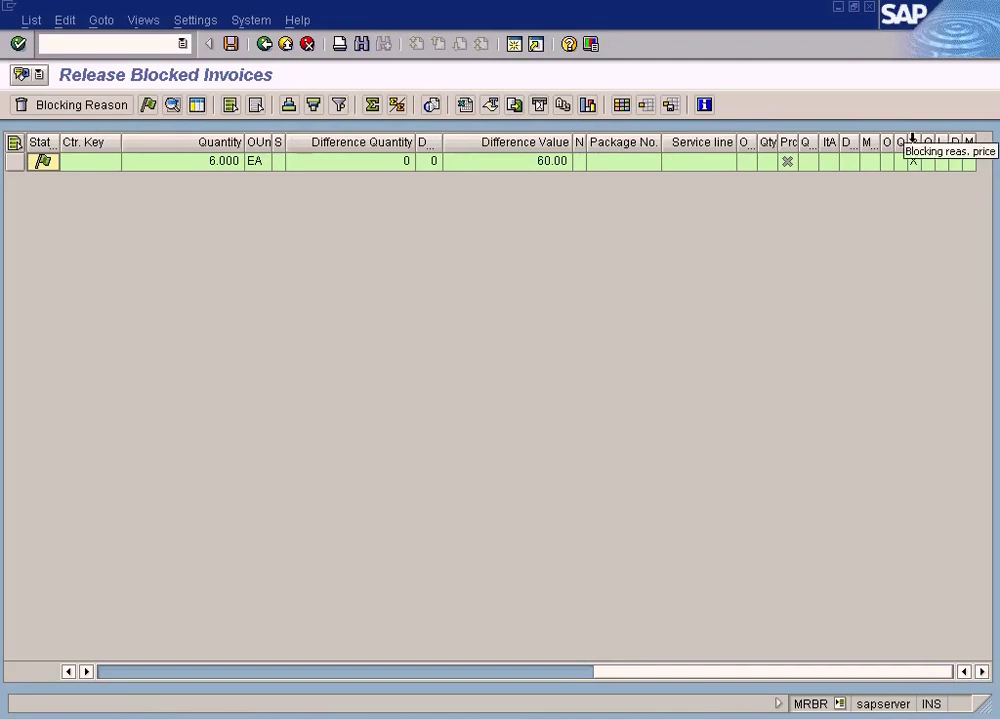
left_click_drag(912, 143, 937, 143)
left_click(929, 163)
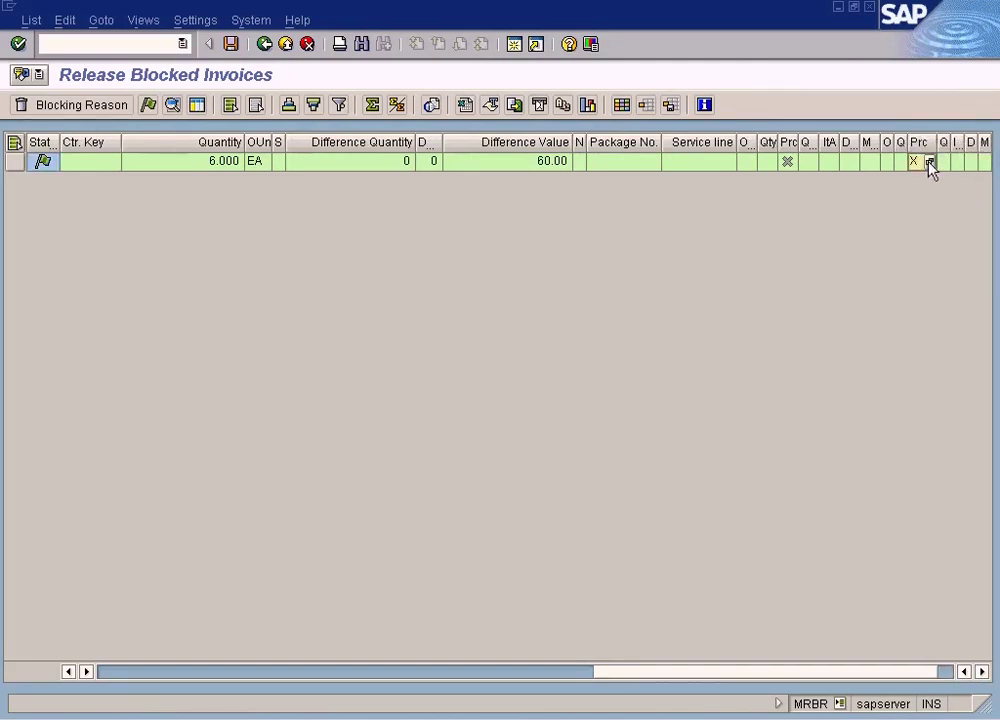
left_click(929, 163)
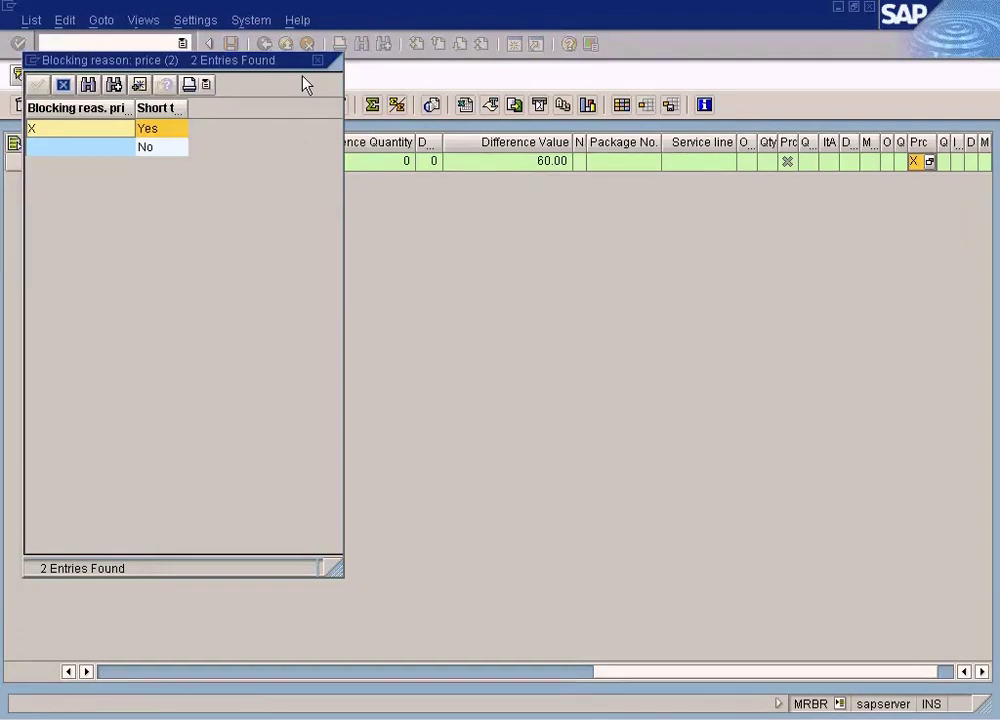
left_click(317, 62)
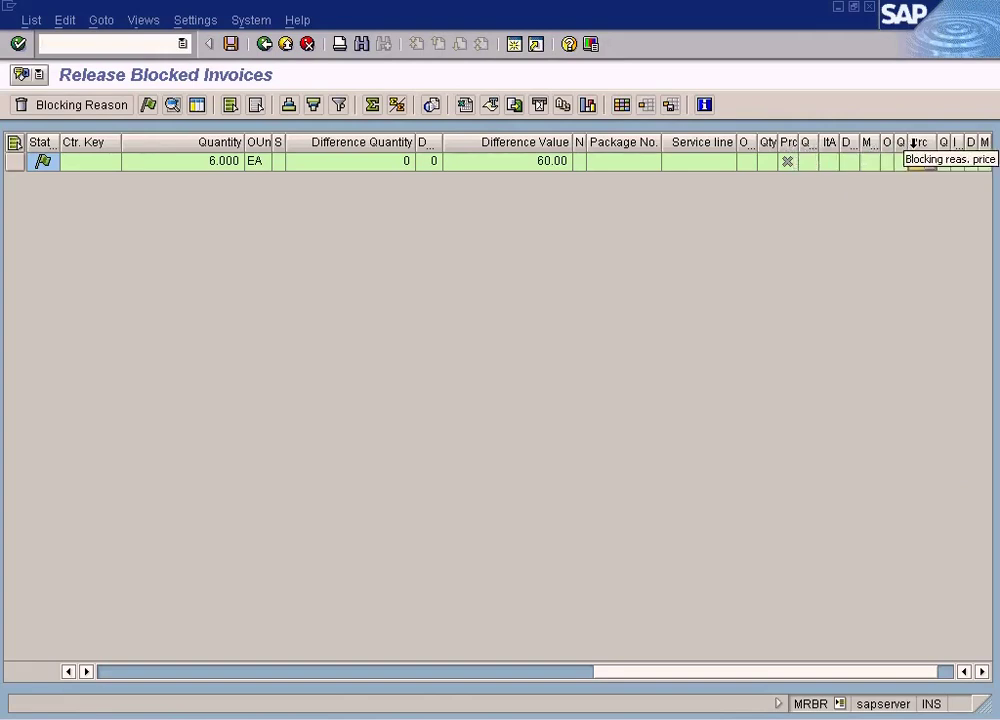
left_click(915, 161)
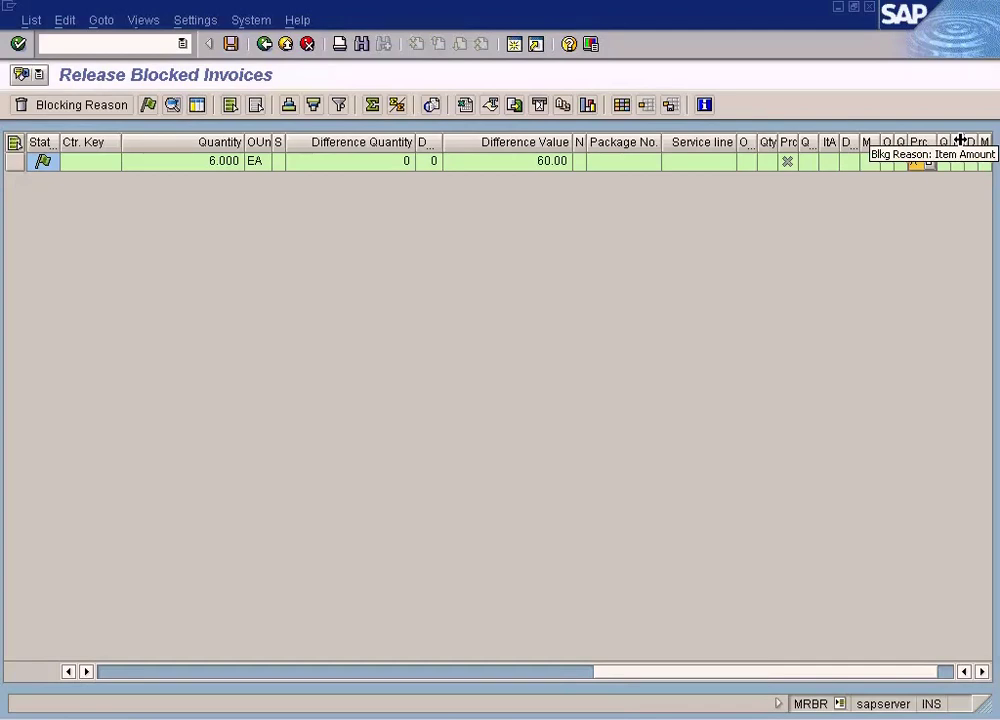
left_click(510, 161)
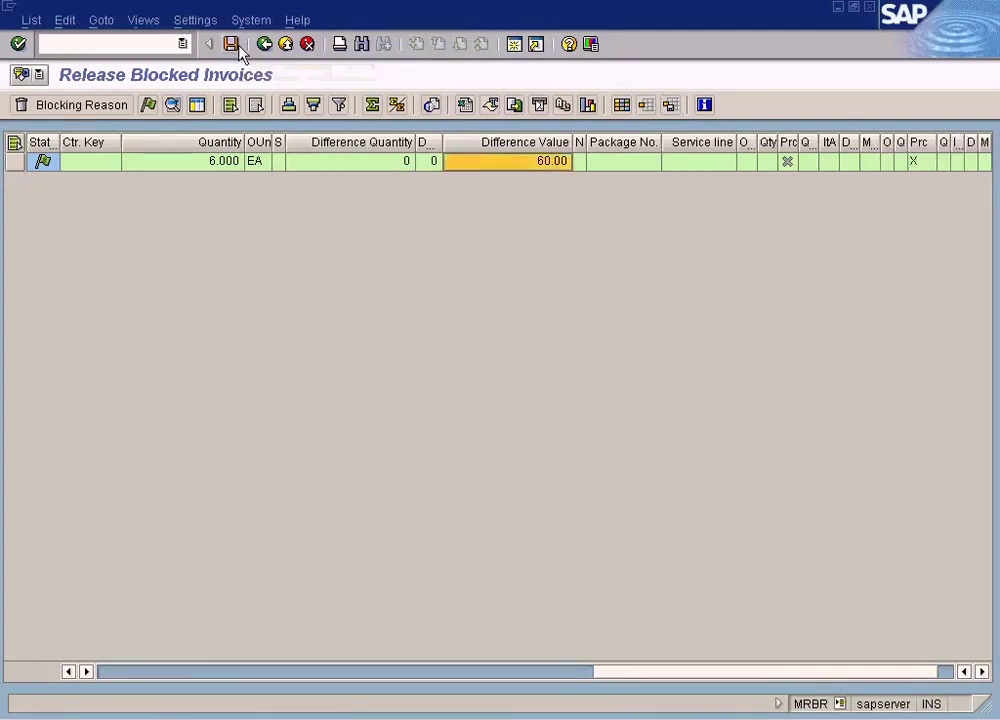
Step: Save the release of the flagged invoice, and view and close the details of the resulting message
left_click(238, 48)
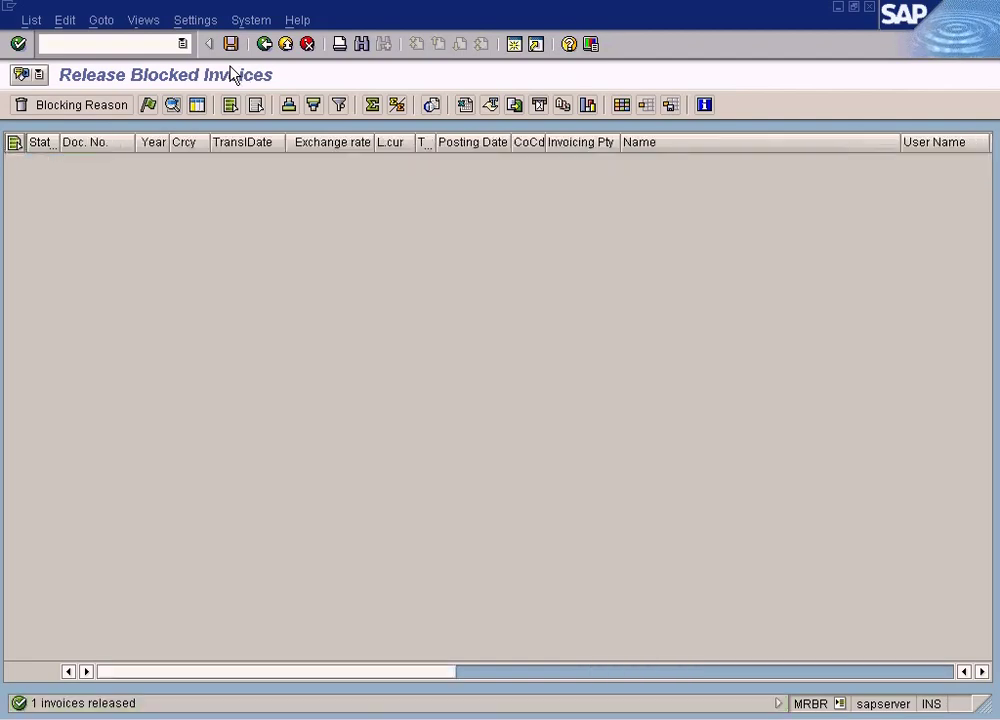
double_click(116, 708)
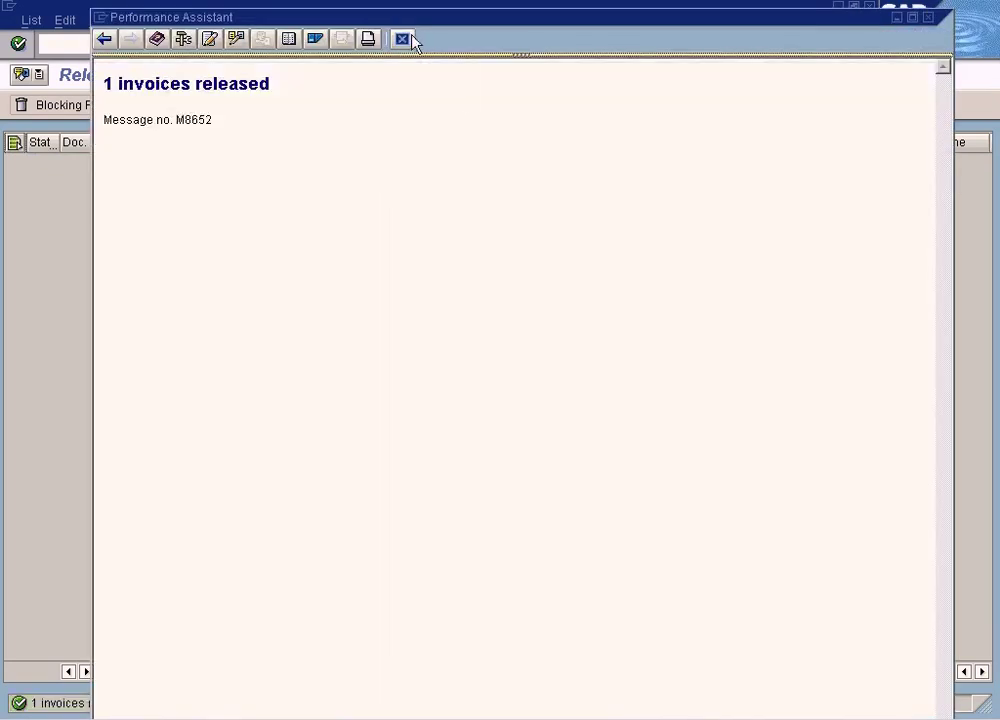
left_click(410, 38)
Step: Leave the release list, reopen the invoice from the purchase order history, and check the payment block in its payment data
left_click(268, 46)
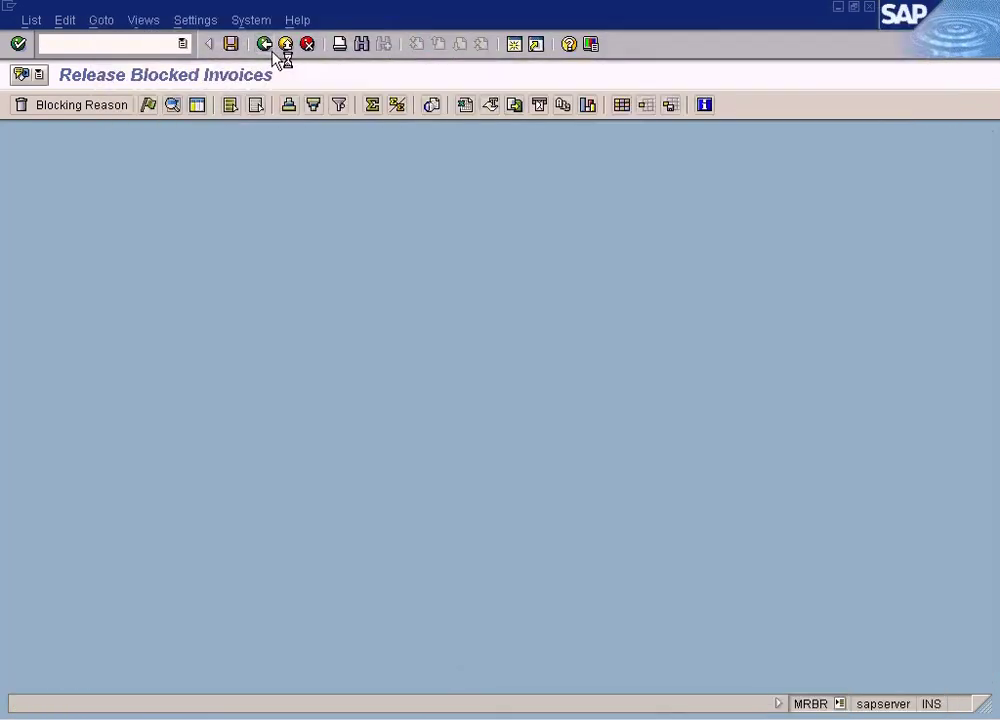
left_click(420, 719)
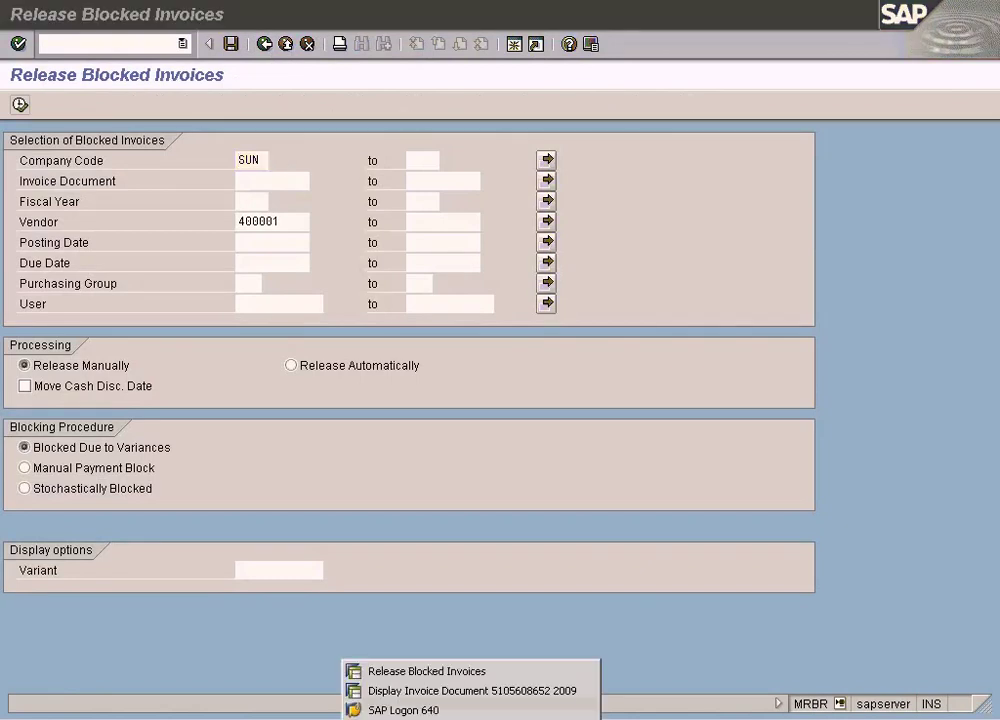
left_click(428, 690)
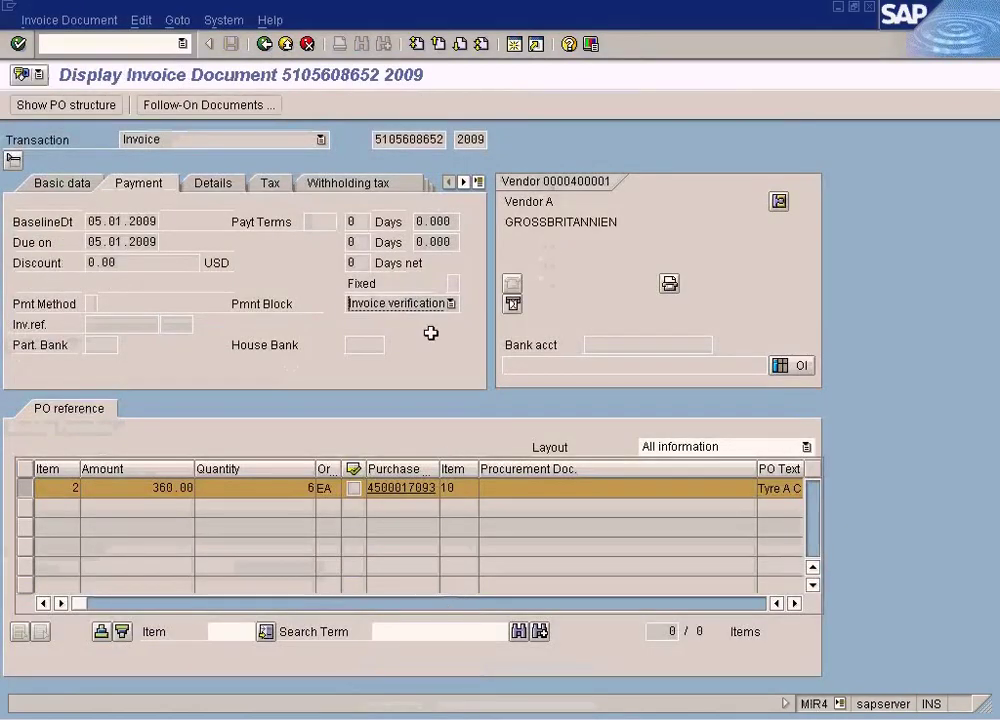
left_click(266, 44)
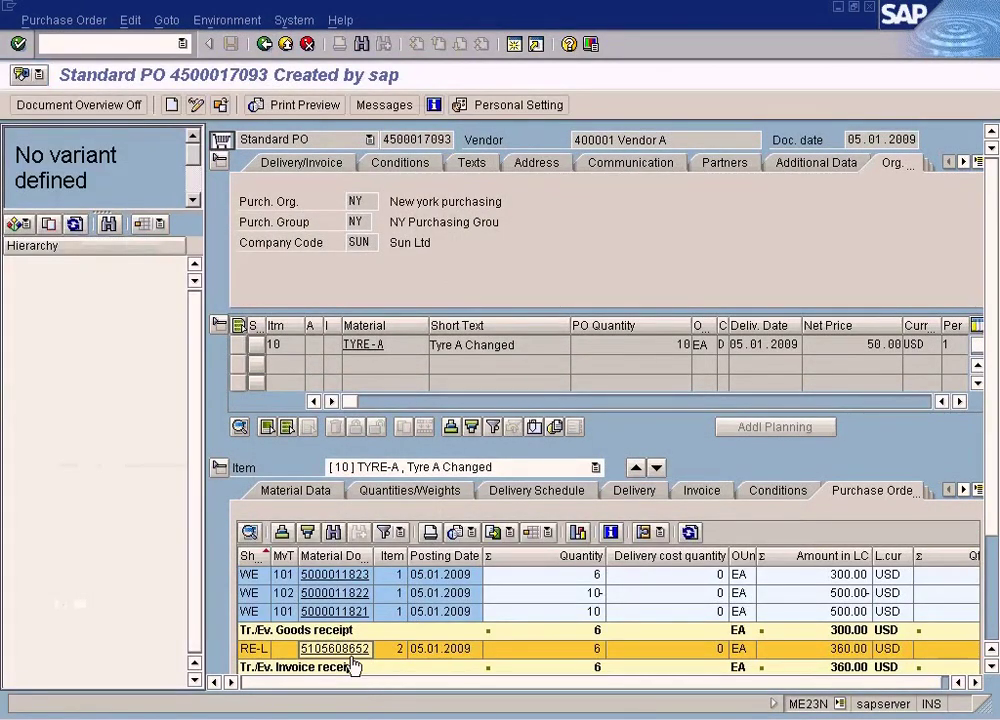
left_click(352, 658)
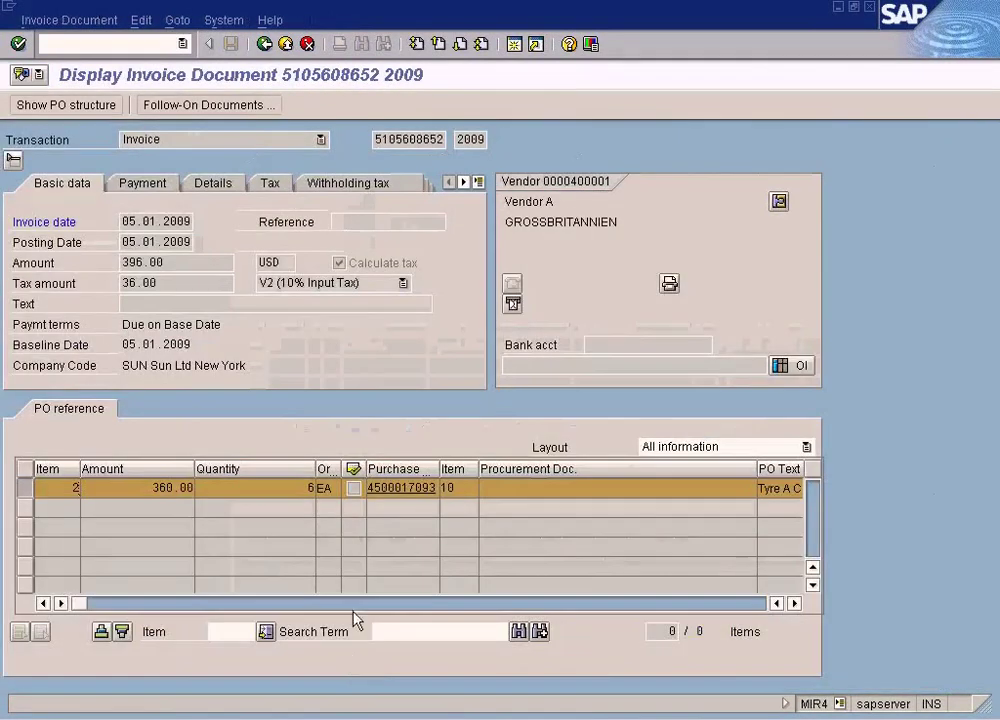
left_click(157, 191)
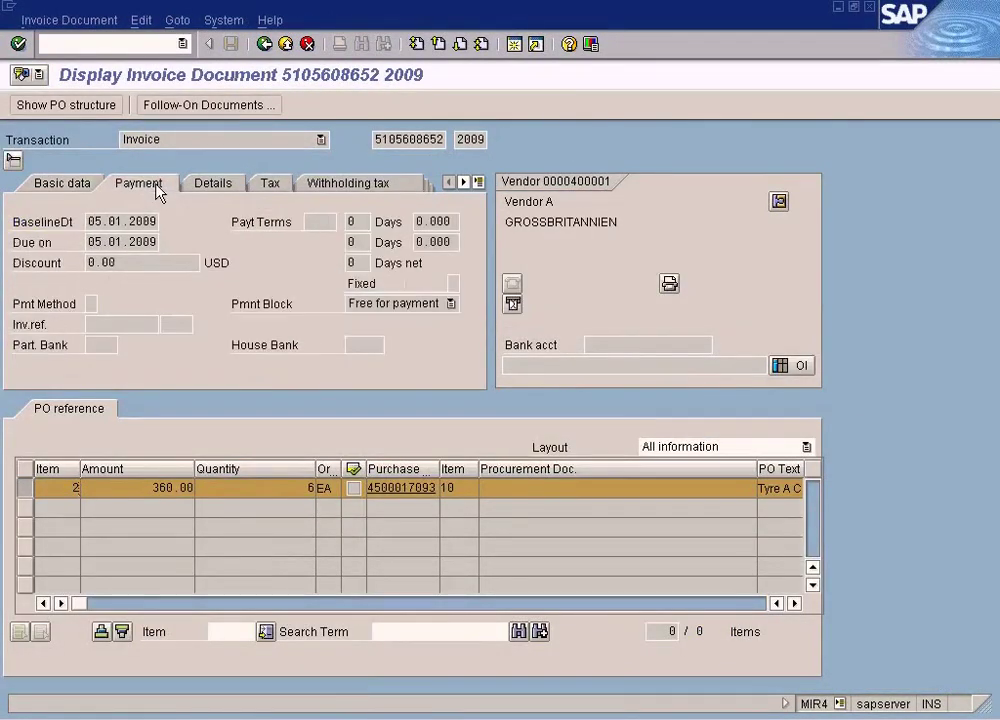
left_click(430, 305)
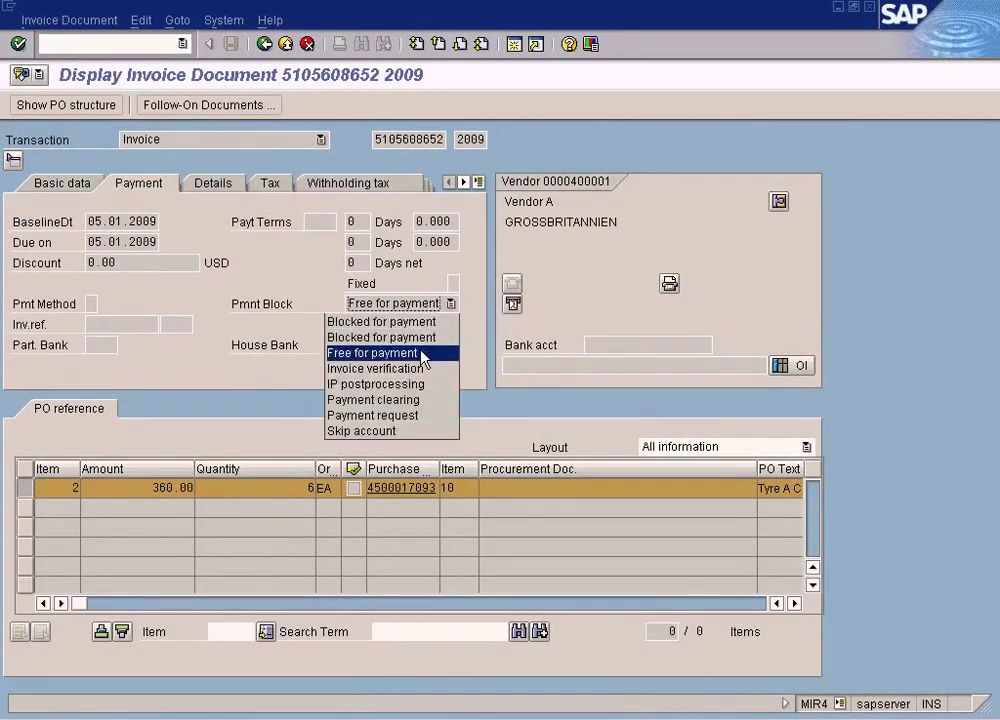
left_click(452, 356)
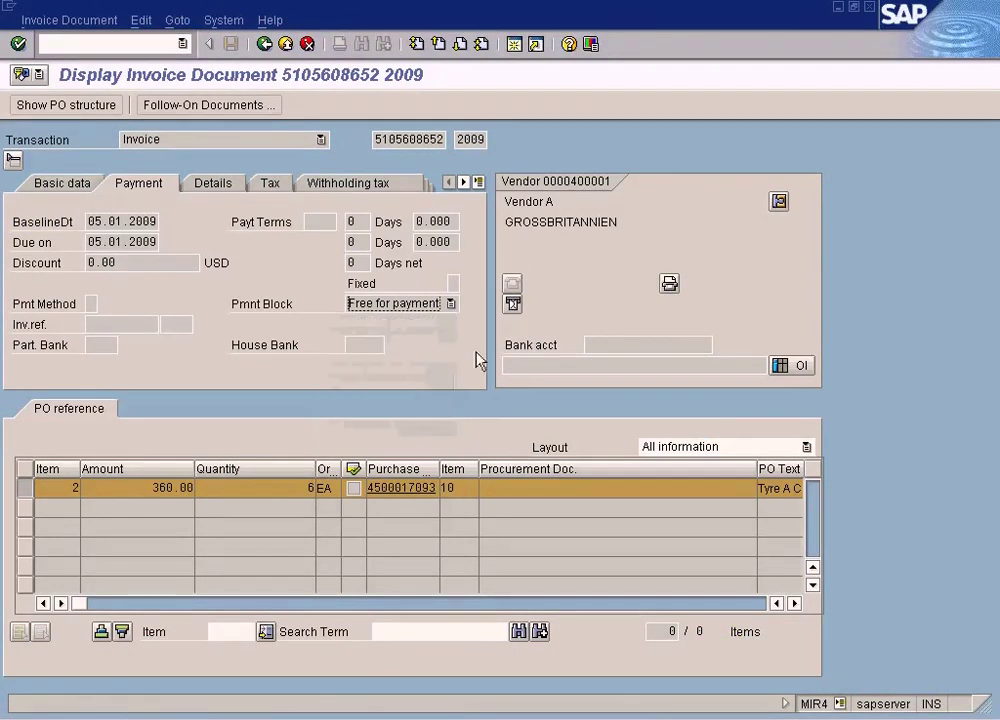
Step: Return to the Release Blocked Invoices selection, choose Release Automatically as the processing option, and switch back to Release Manually
left_click(443, 712)
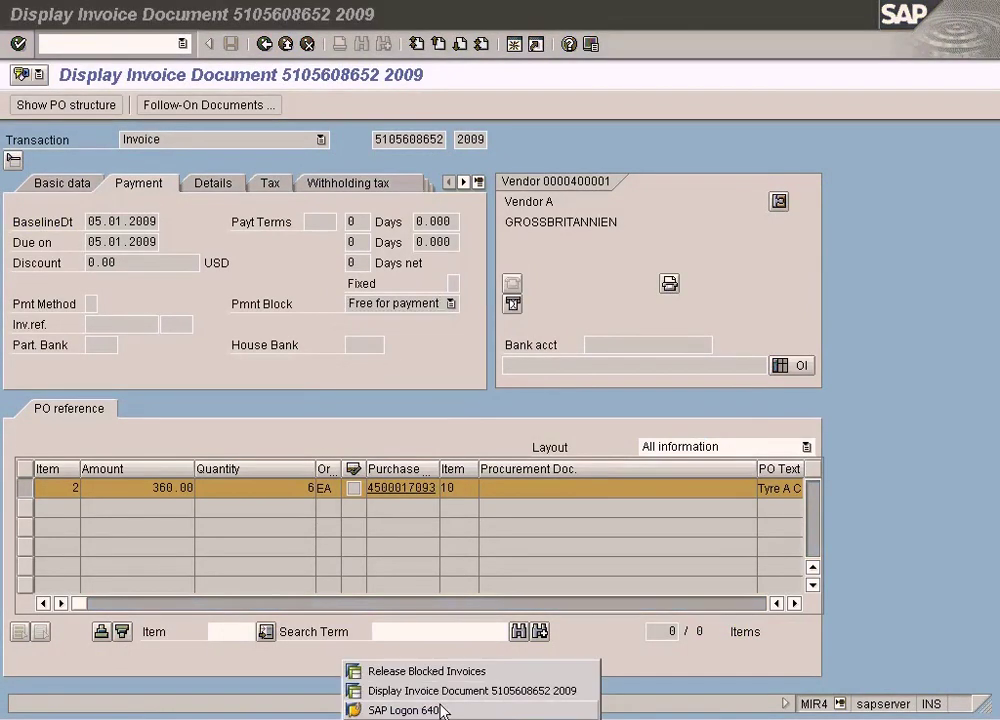
left_click(356, 674)
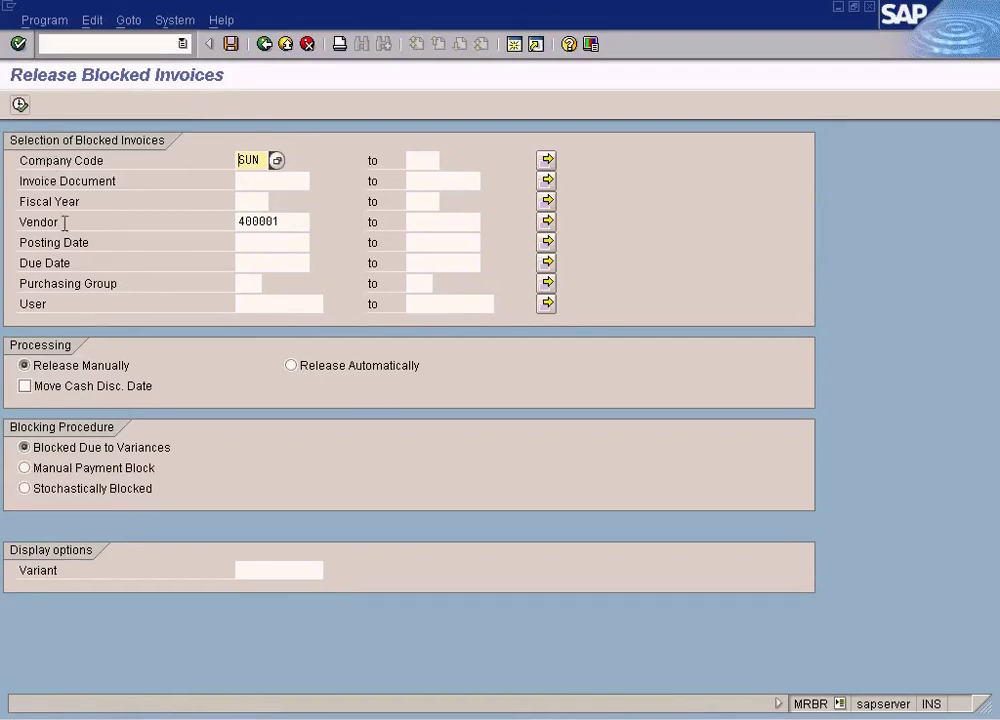
left_click(292, 367)
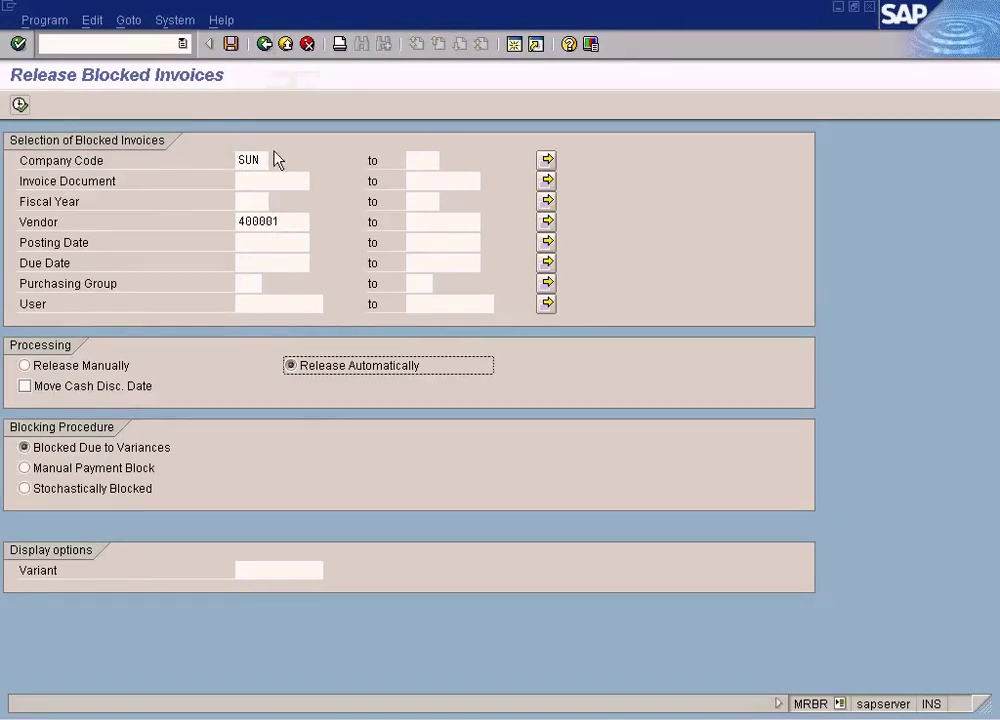
left_click(122, 367)
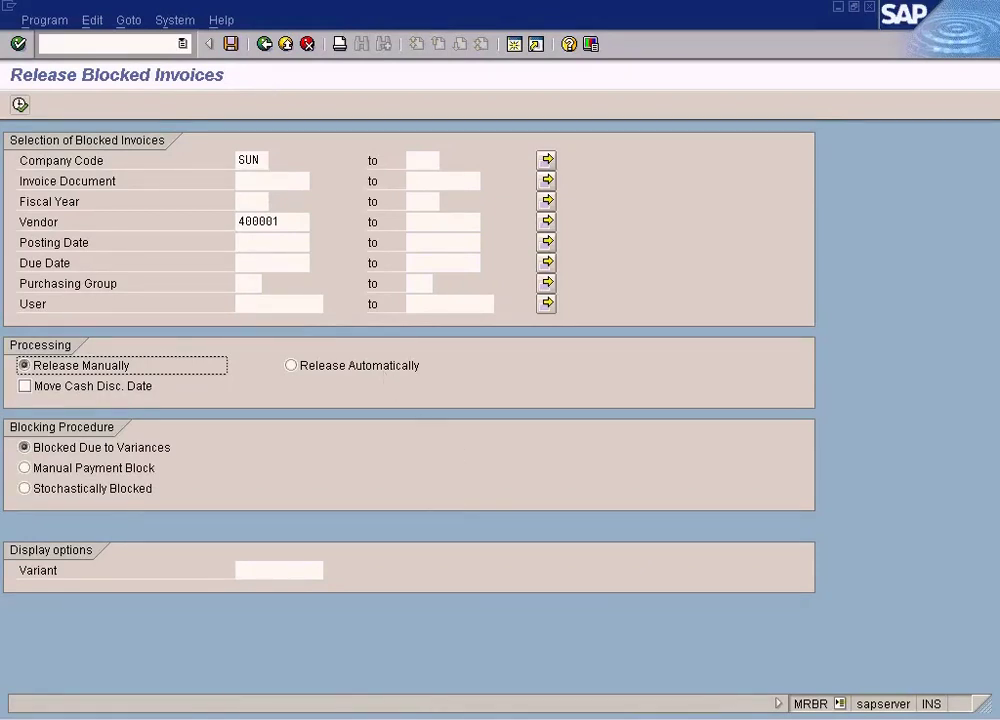
Step: Switch to the session displaying the released invoice and return to the purchase order it belongs to
left_click(432, 718)
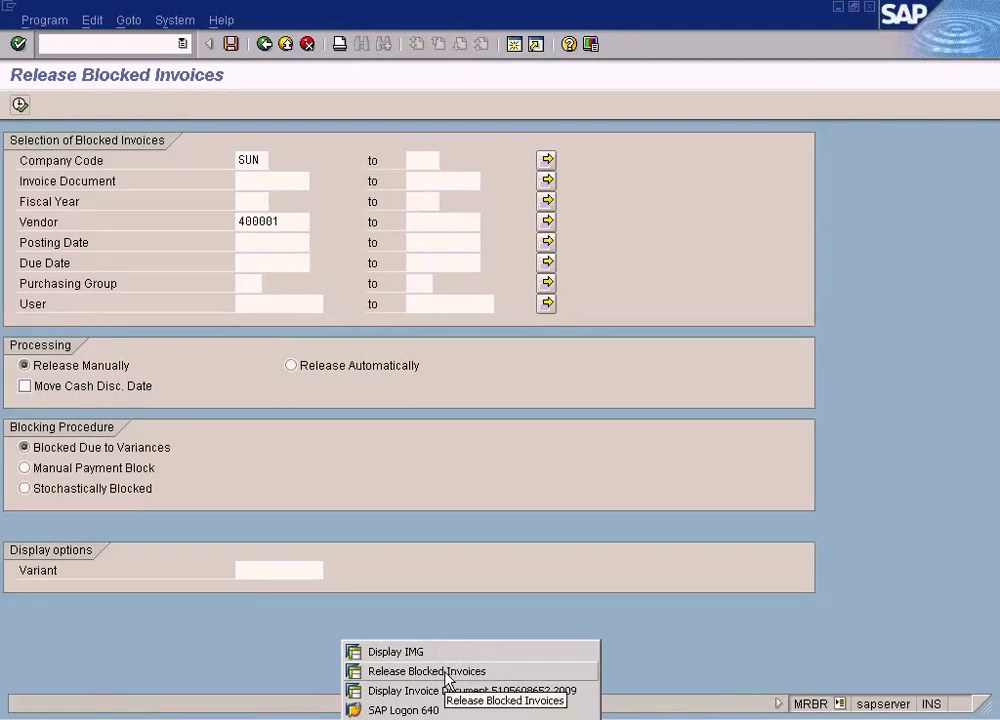
left_click(547, 516)
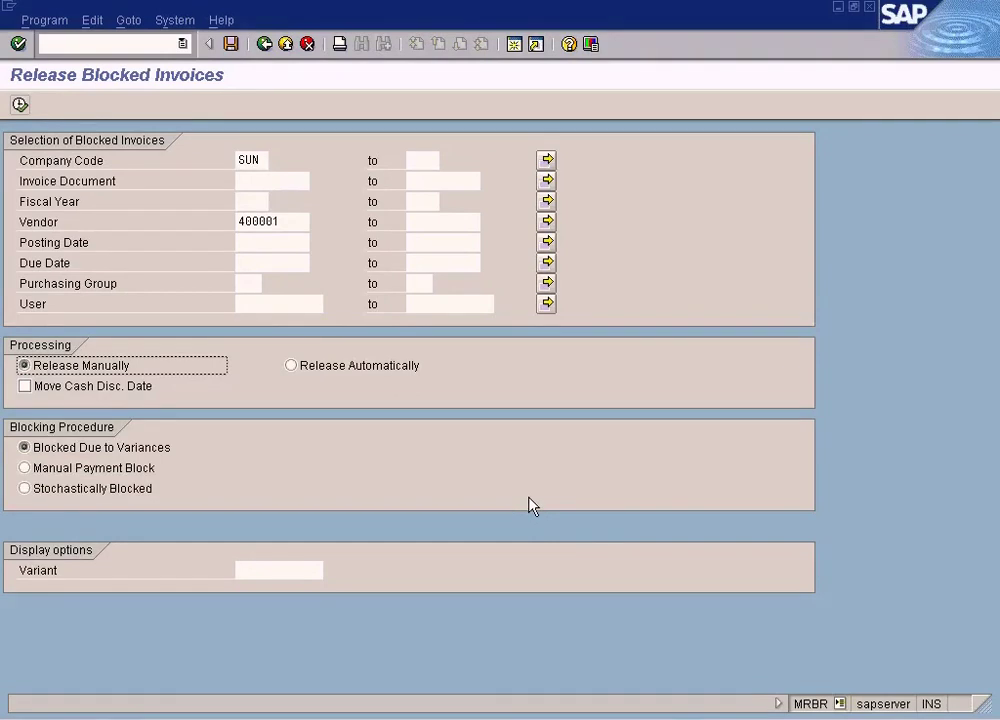
left_click(470, 716)
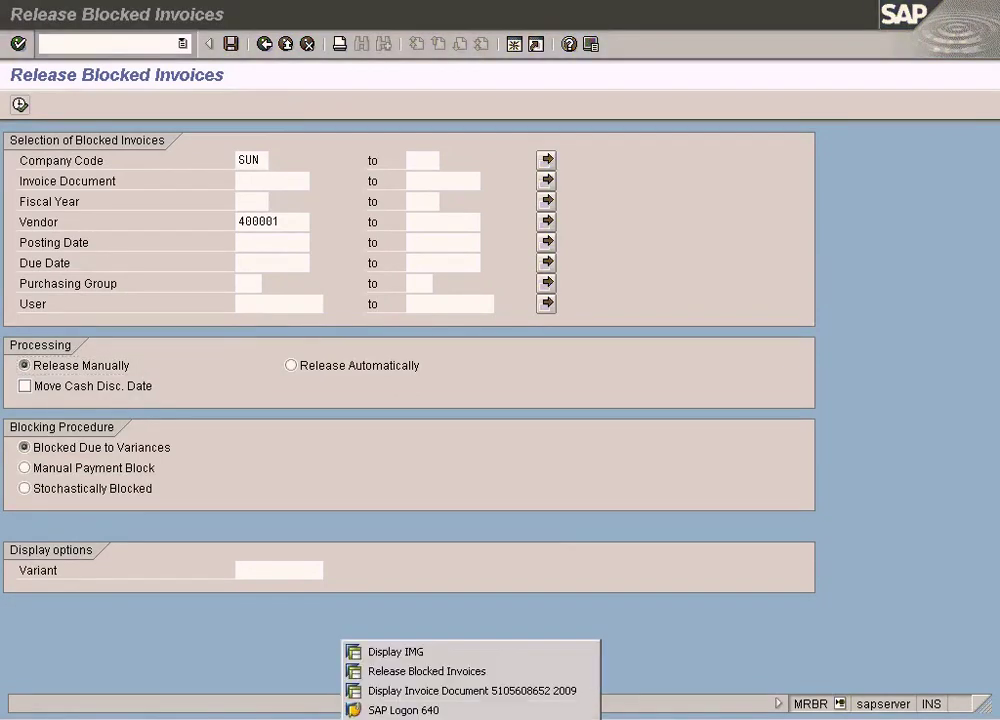
left_click(468, 690)
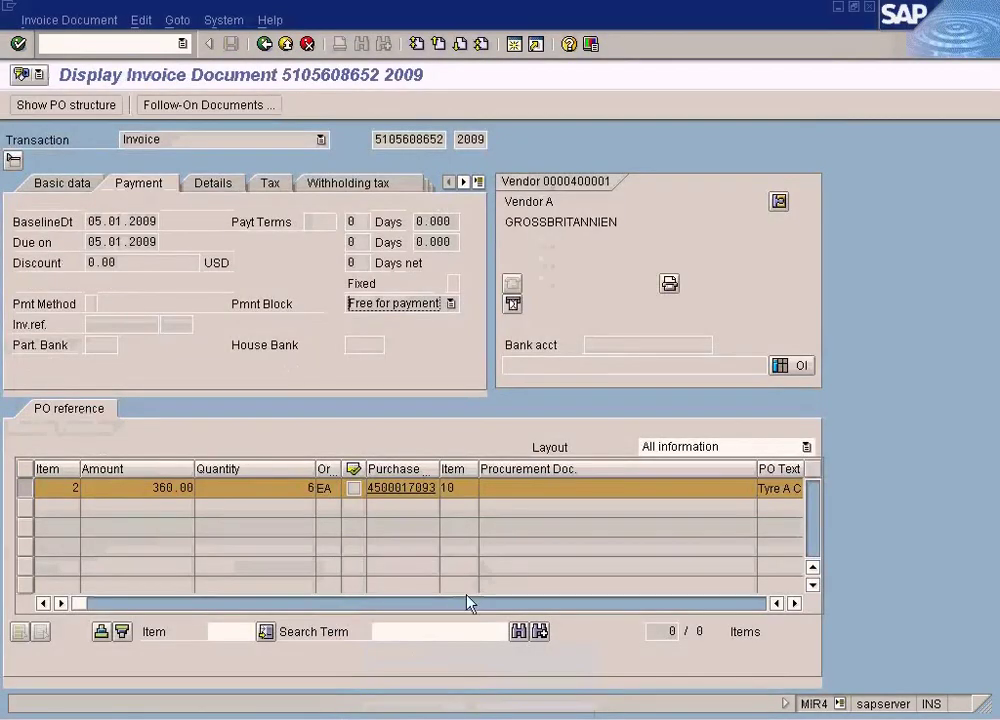
left_click(265, 44)
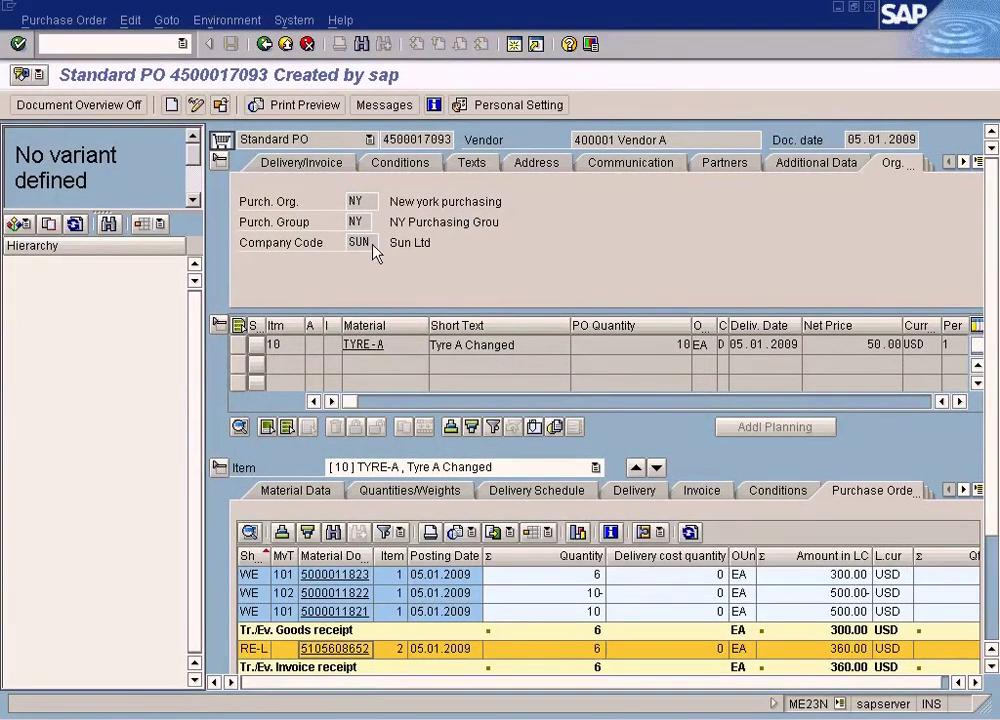
Step: Display another purchase order by changing the last digit of the current order's number to 4
key("shift+F5")
key("BackSpace")
type("4")
key("Return")
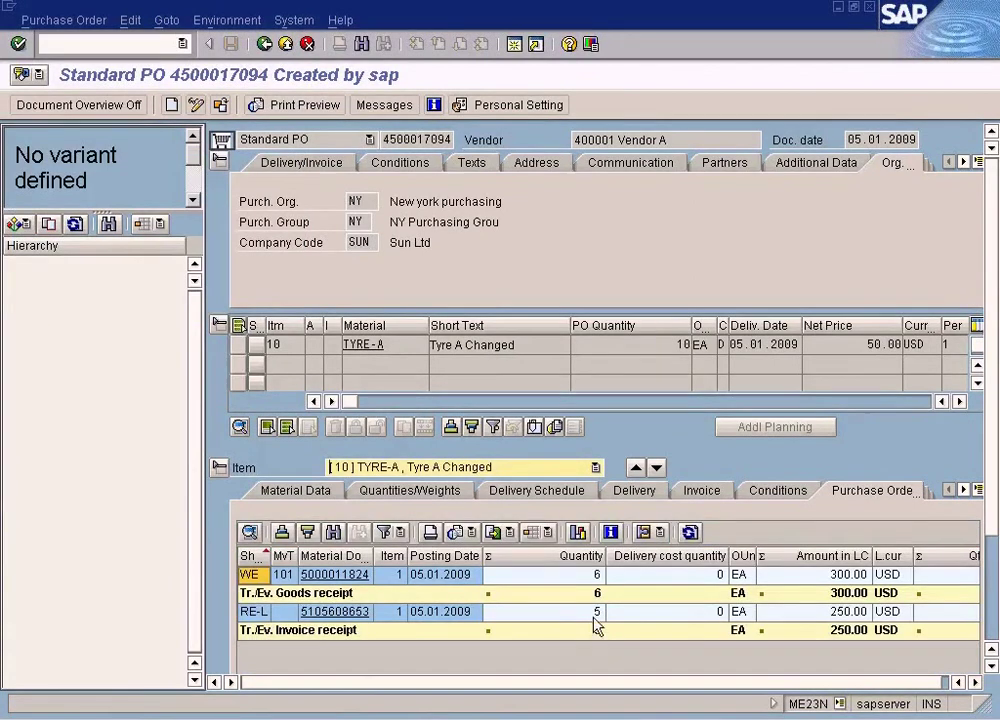
Step: Compare the goods receipt quantity with the invoiced quantity in the item's purchase order history
left_click(594, 615)
left_click(594, 578)
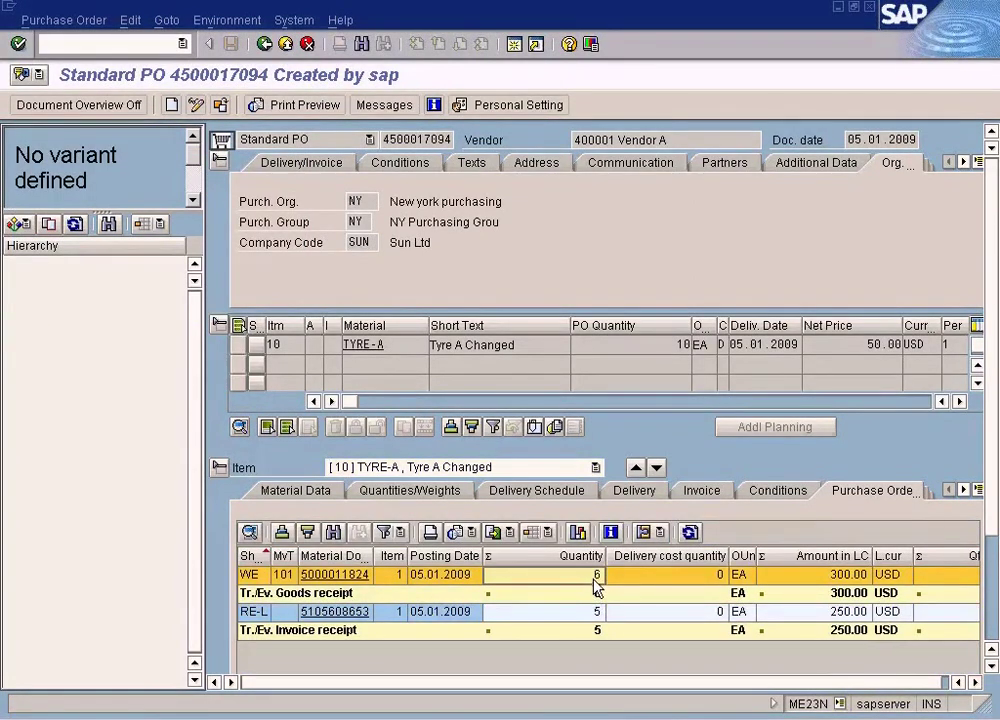
left_click(589, 612)
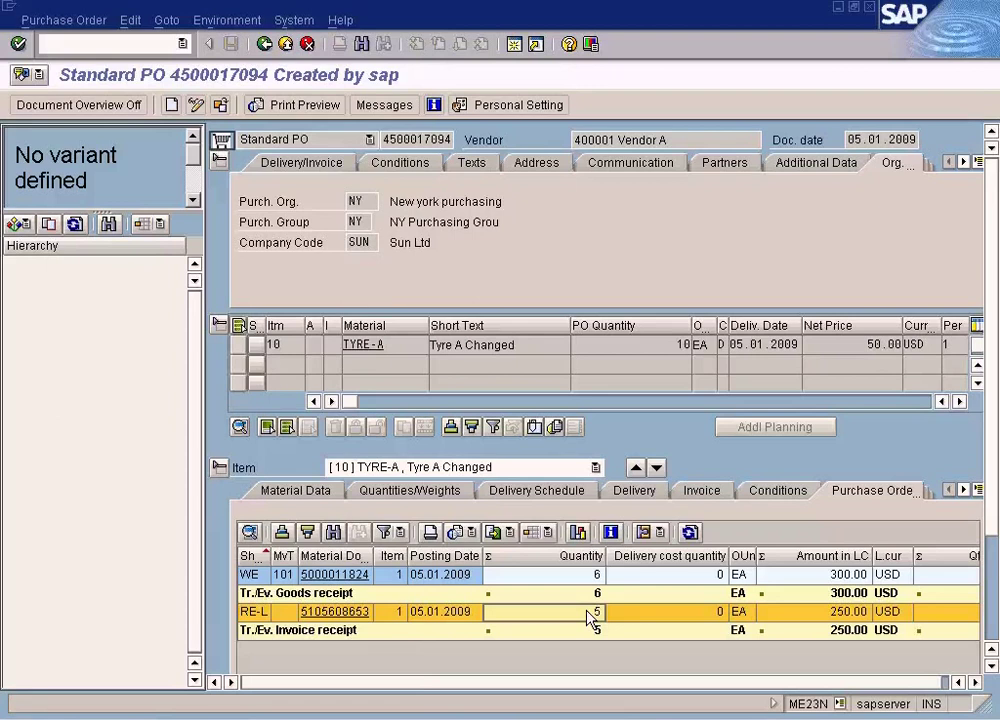
left_click(585, 575)
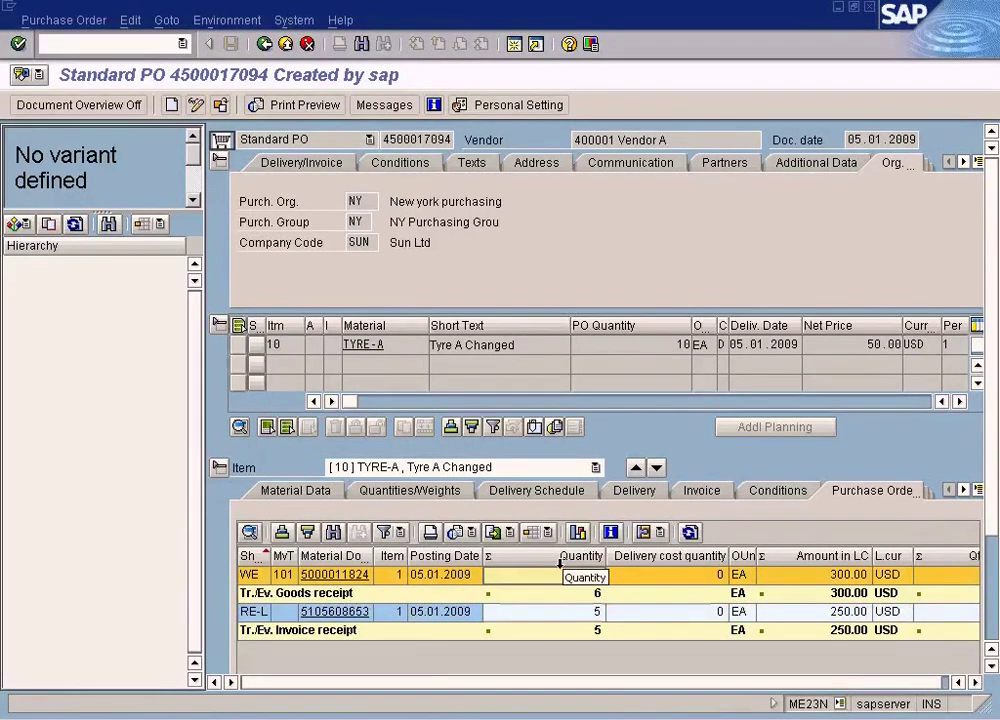
left_click(570, 612)
left_click(576, 575)
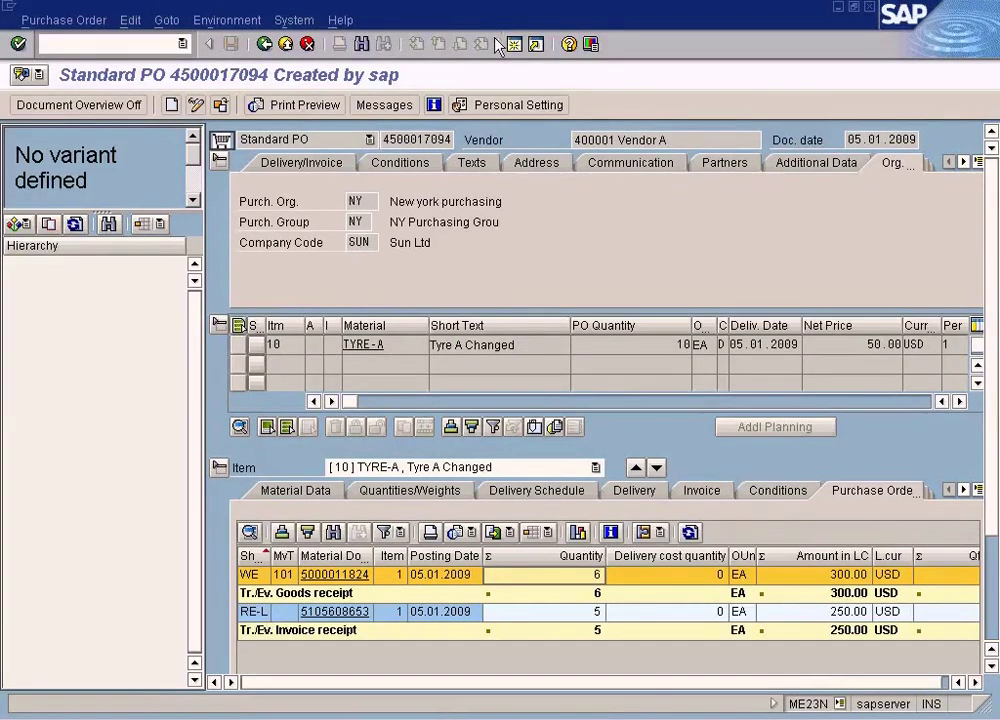
Step: Open the invoice from the order history, check the payment block in its payment data, and return to the goods receipt quantity
left_click(362, 613)
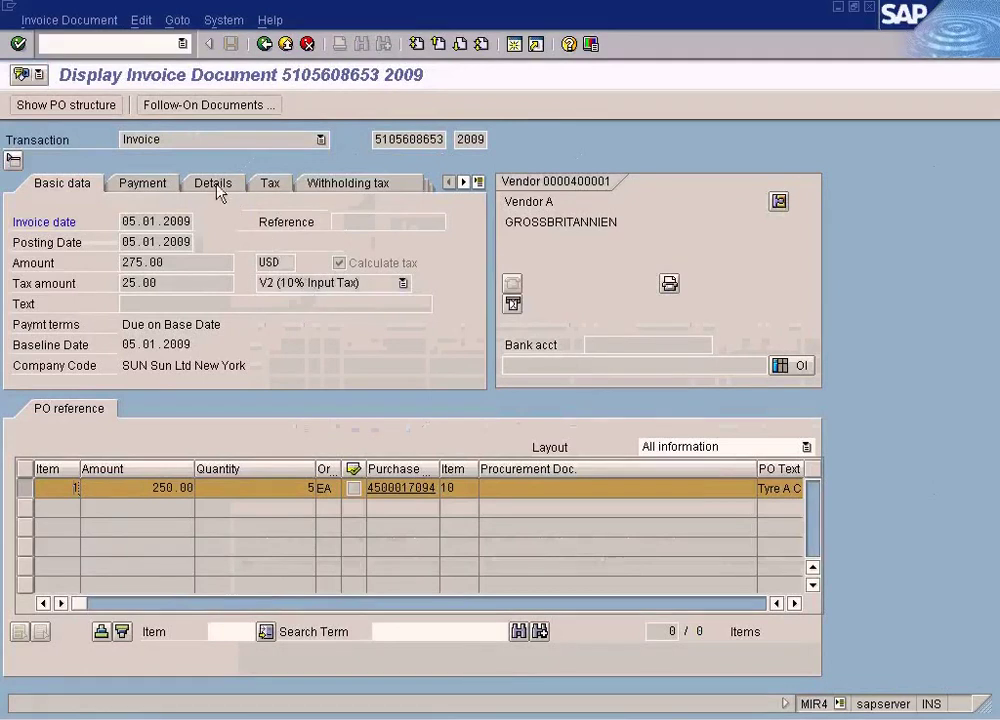
left_click(145, 184)
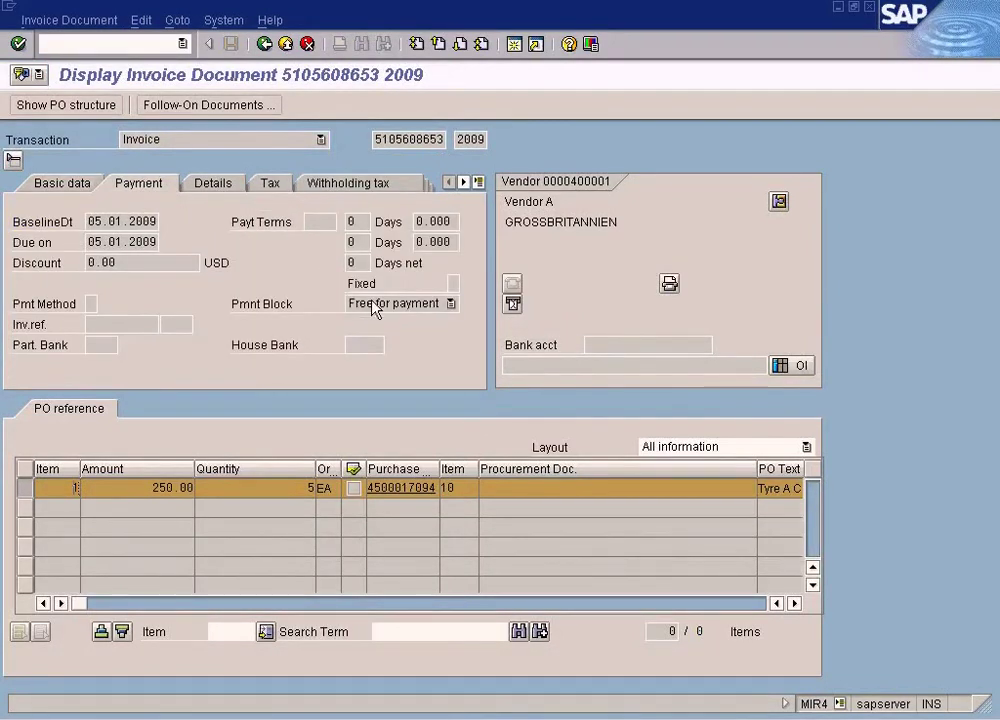
left_click(373, 305)
left_click(264, 44)
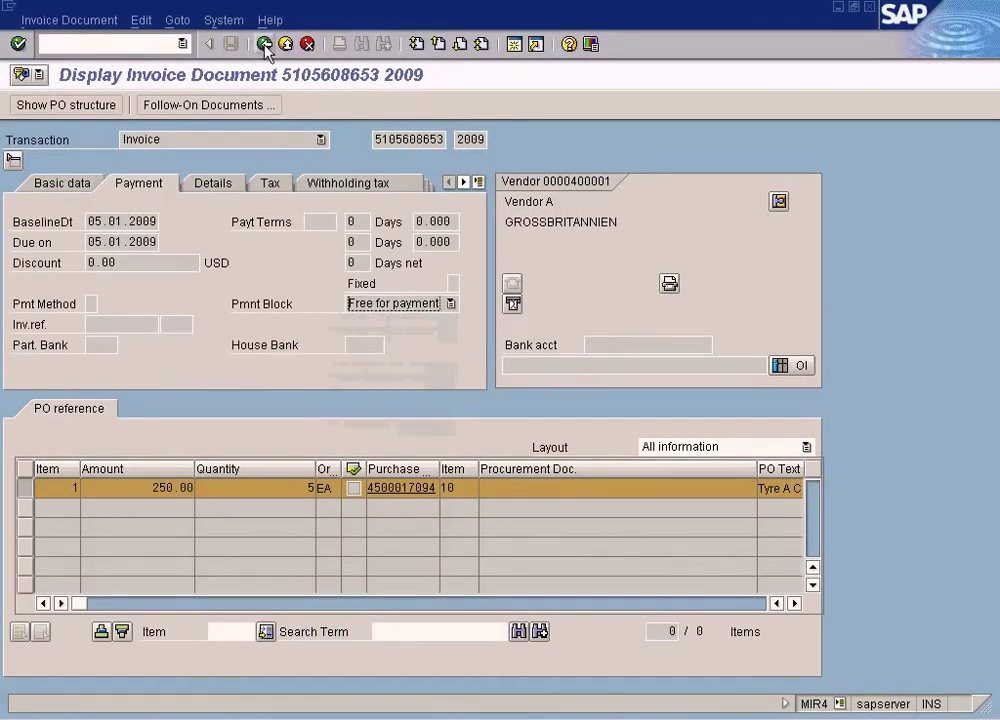
left_click(264, 44)
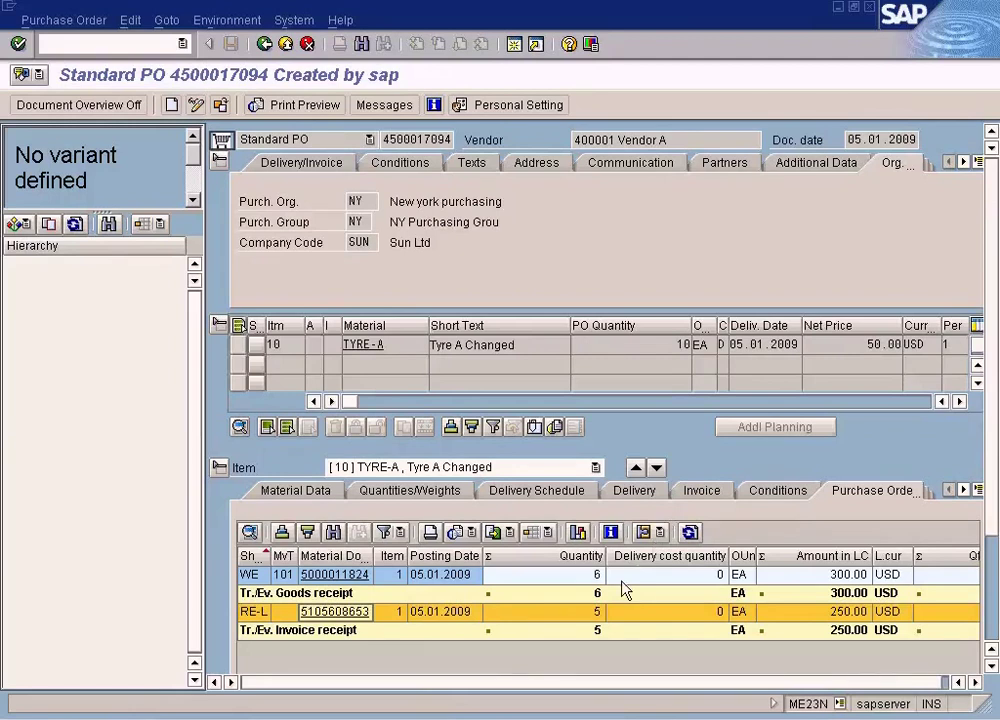
left_click(571, 579)
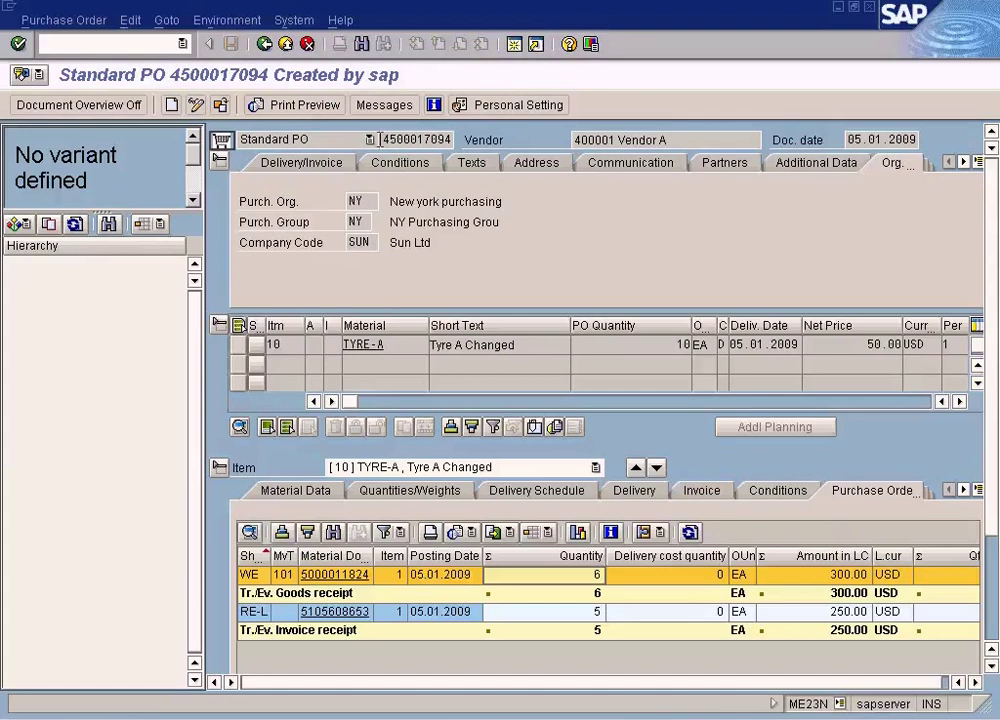
Step: Select the displayed purchase order's number, exit to SAP Easy Access, and start transaction me21n
left_click_drag(380, 139, 511, 159)
left_click(285, 44)
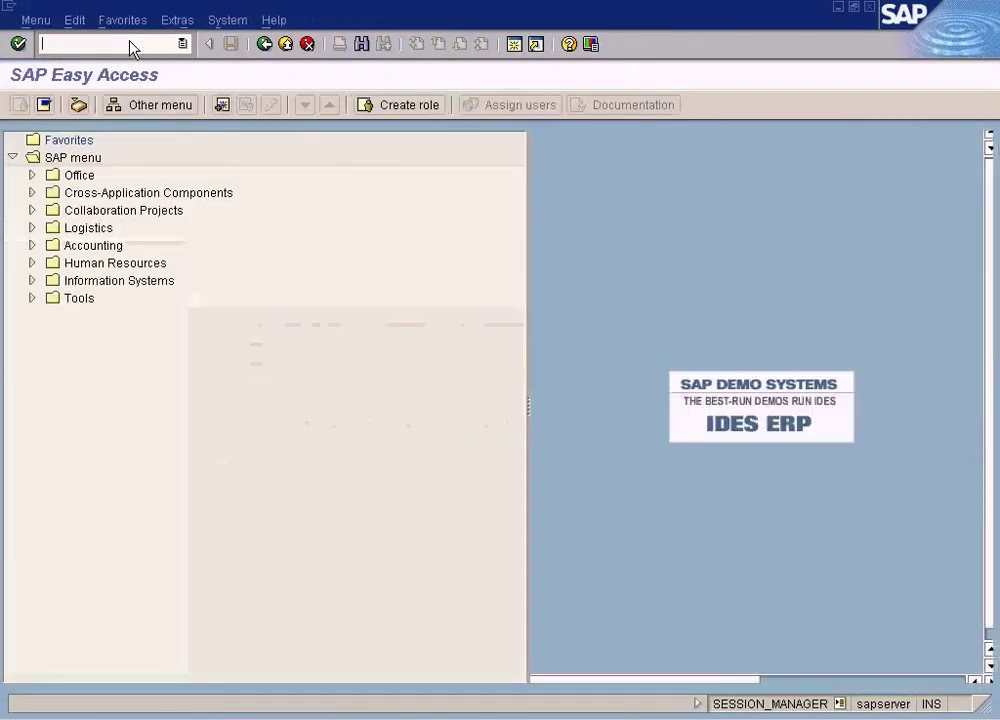
type("me21n")
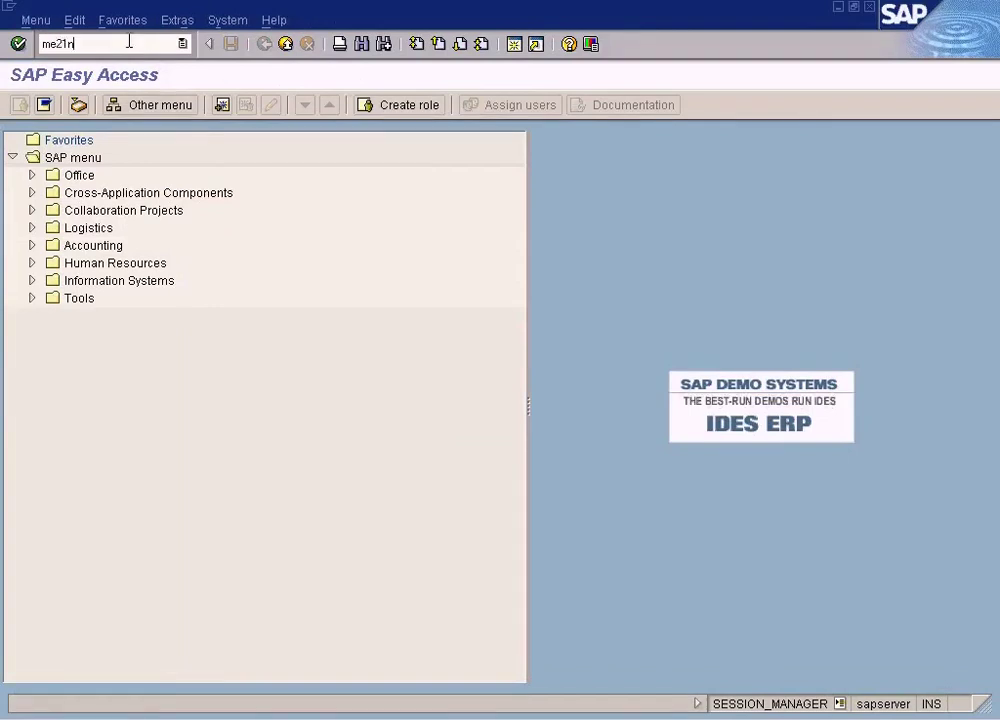
key("Return")
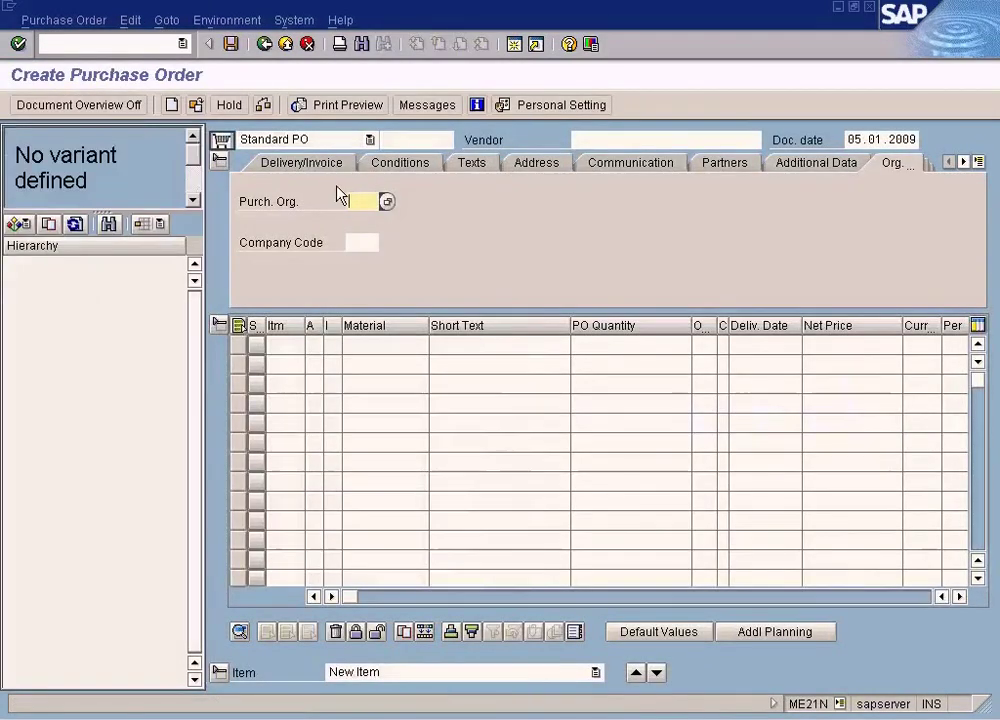
Step: List purchase orders in the document overview for the preset order number and company code SUN, and adopt the listed order into the new one
left_click(30, 236)
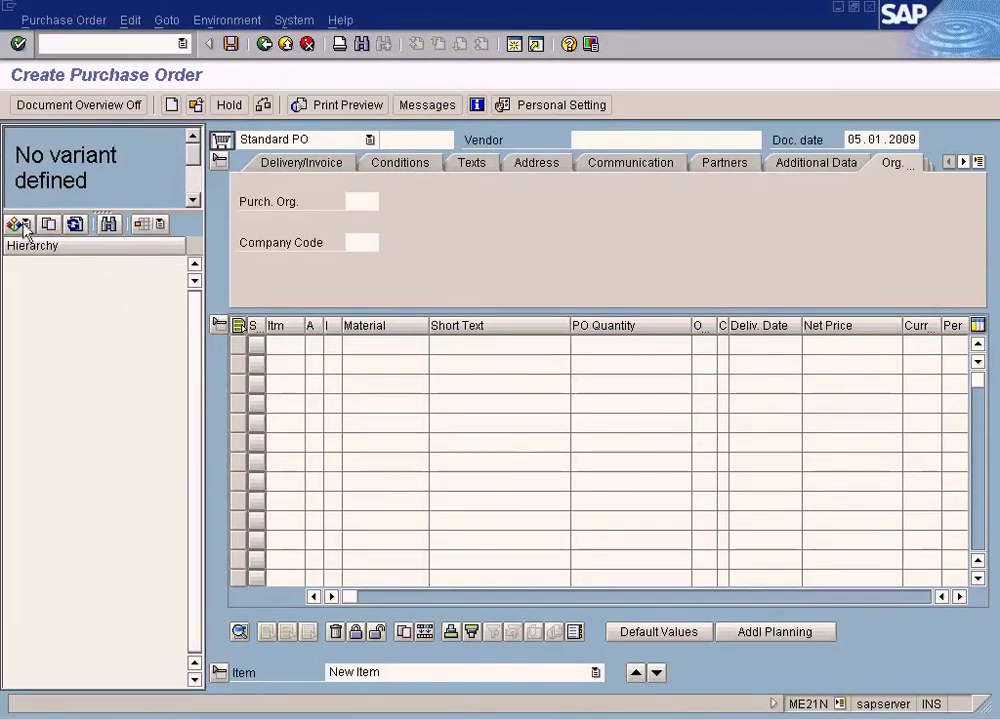
left_click(22, 225)
left_click(45, 249)
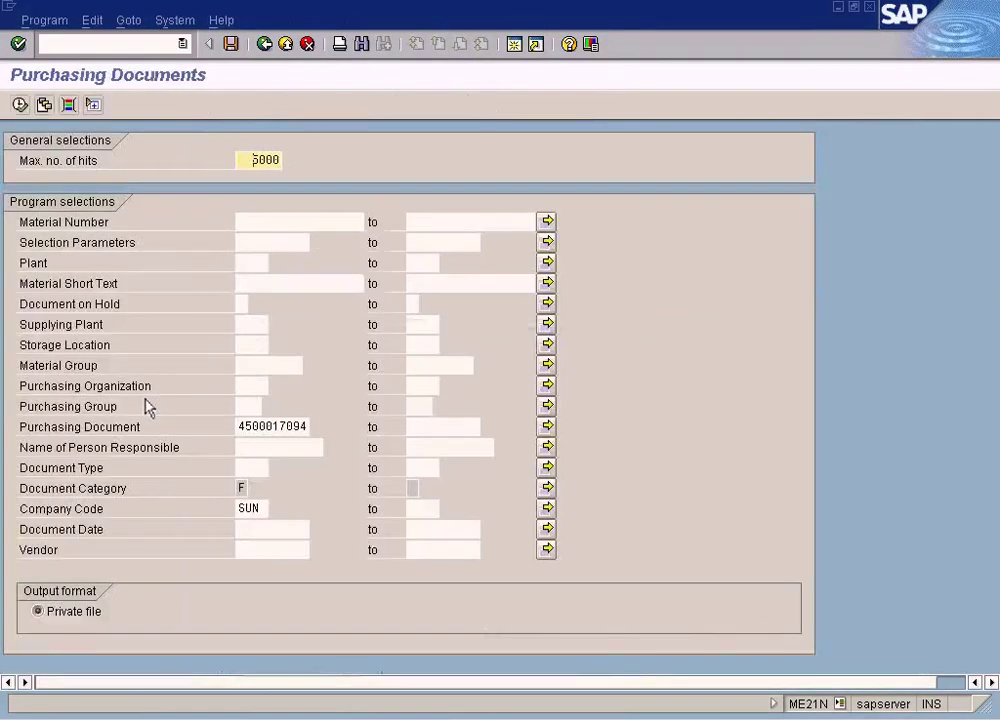
left_click(19, 104)
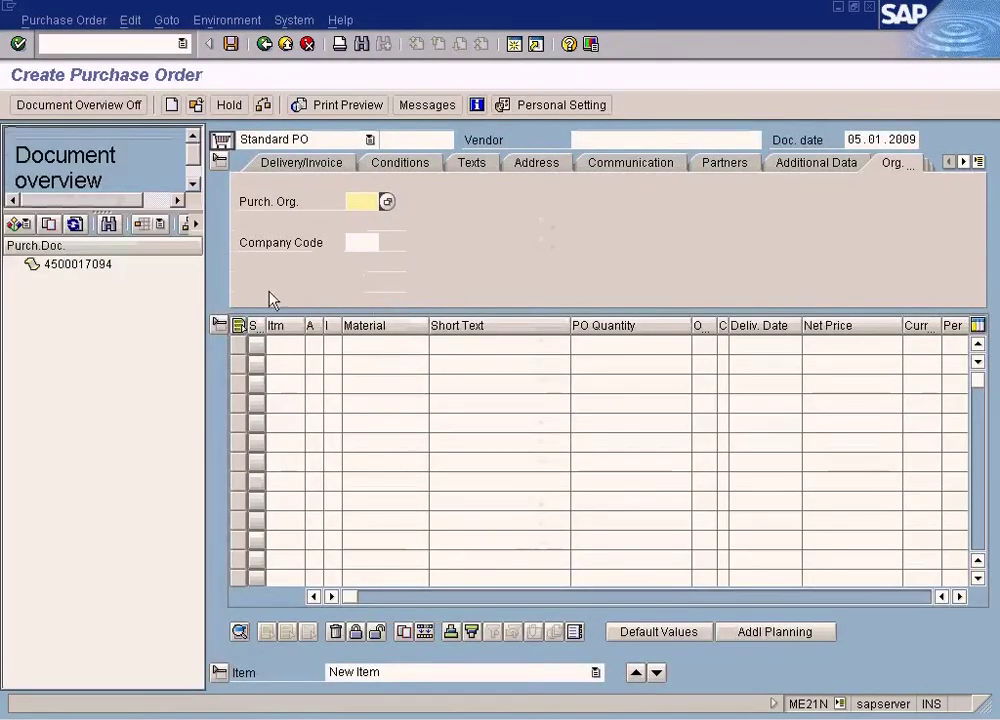
left_click(85, 265)
left_click(48, 226)
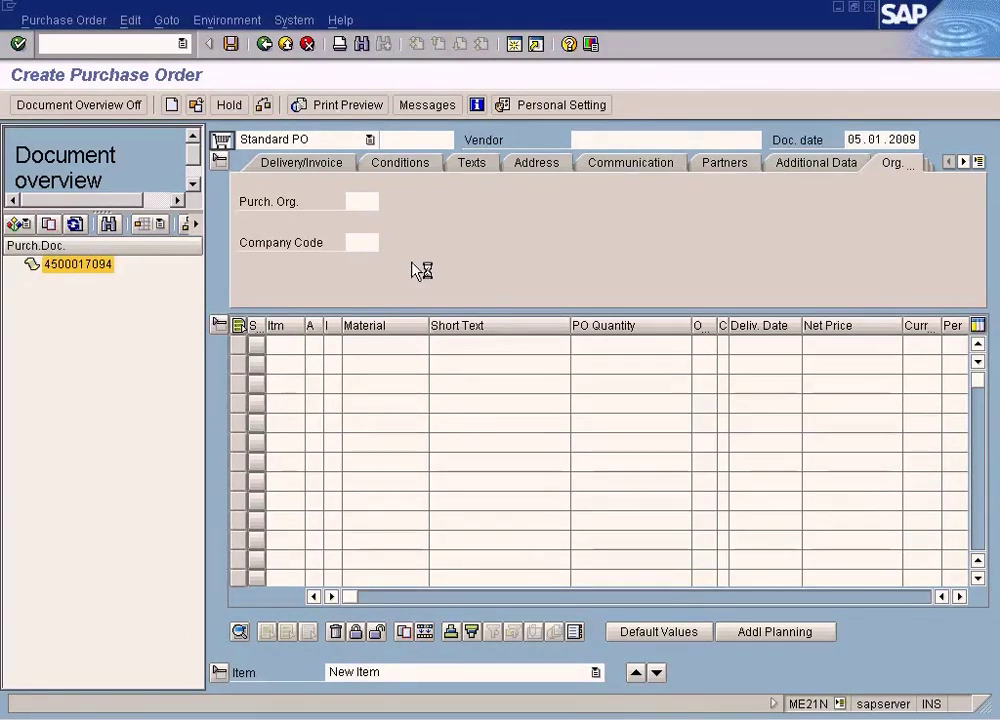
Step: Save the new purchase order, copy its number from the message details, and close the details
left_click(231, 44)
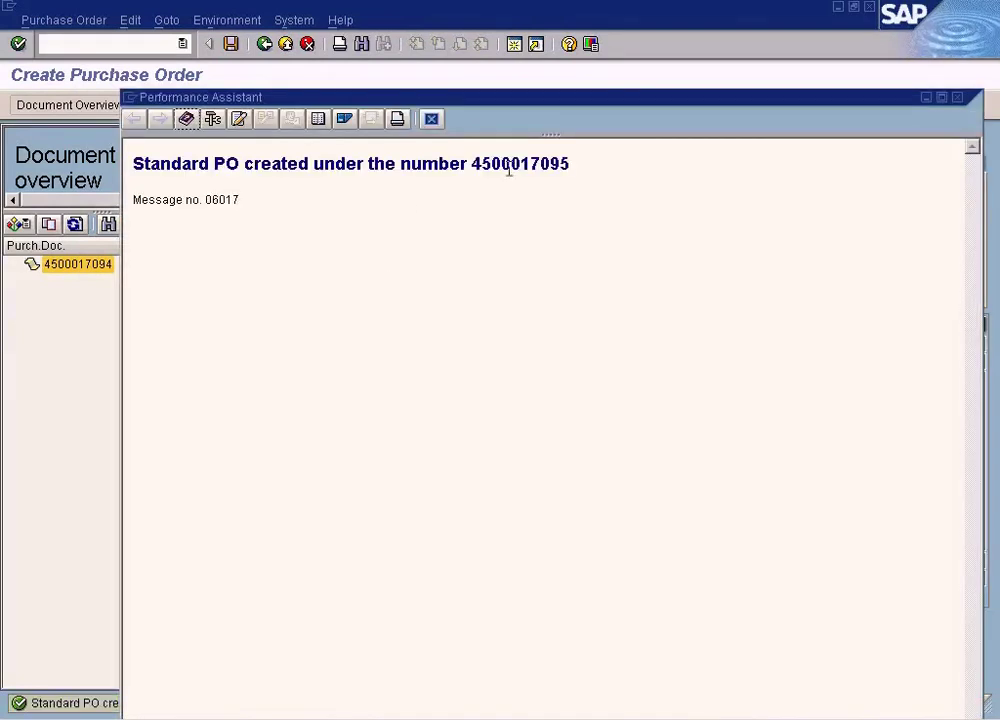
double_click(535, 166)
key("ctrl+c")
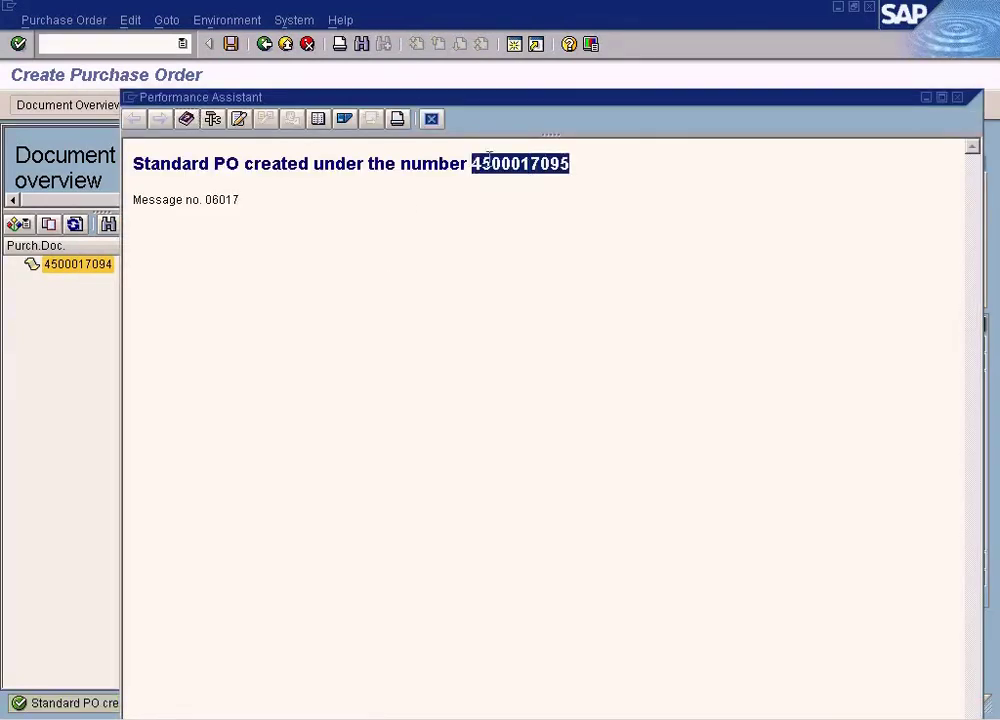
left_click(431, 120)
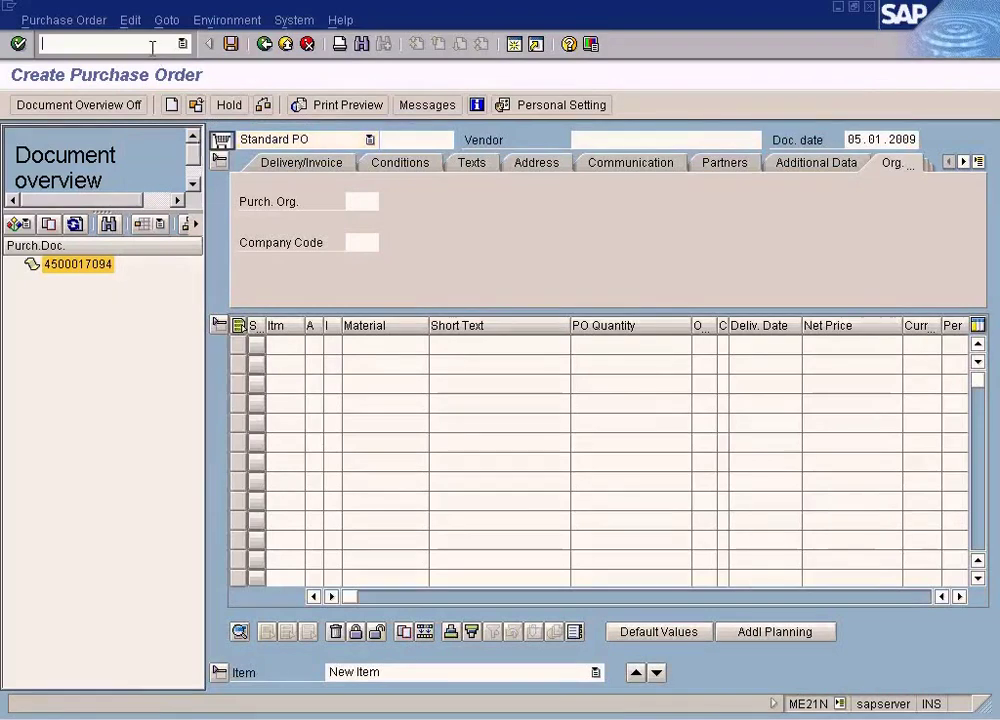
Step: Start transaction migo and load the newly created purchase order for a goods receipt
type("/nmigo")
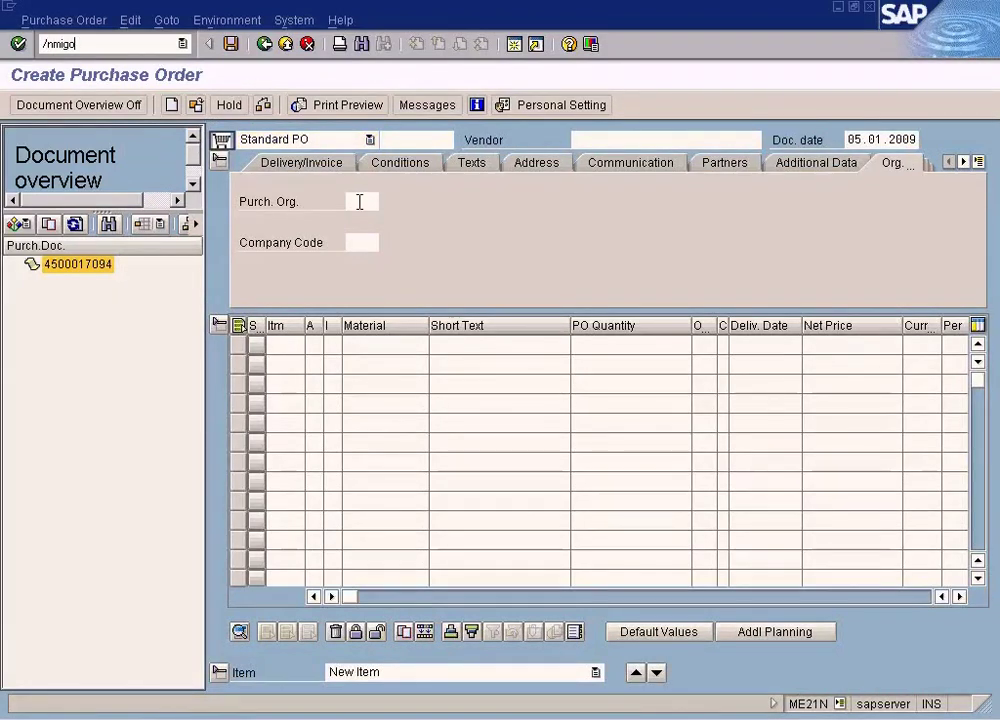
key("Return")
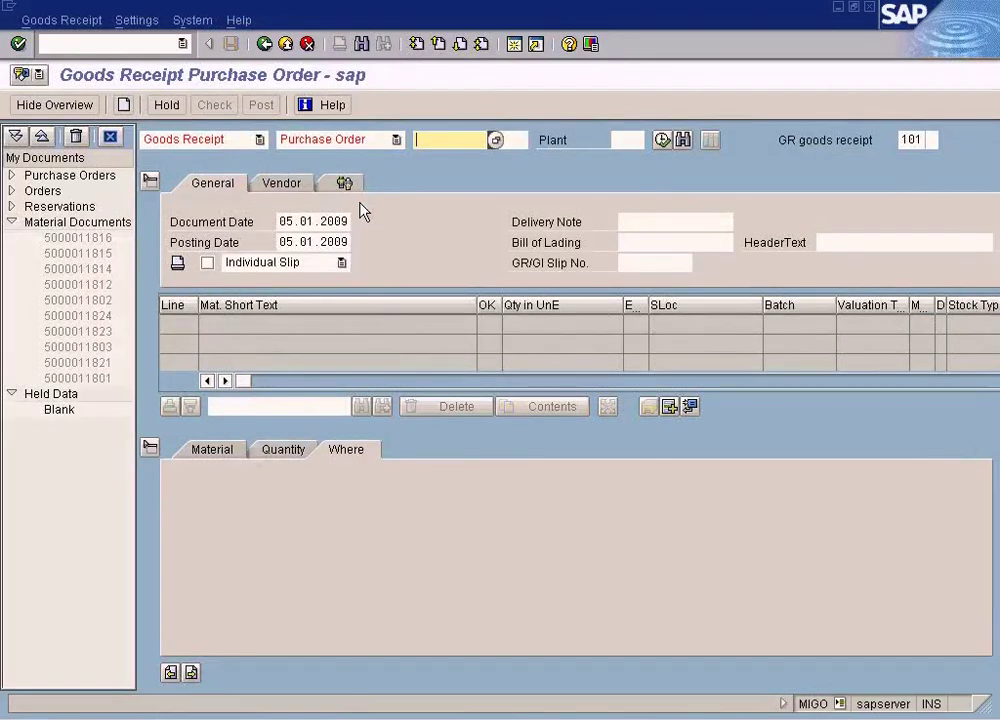
type("4500017095")
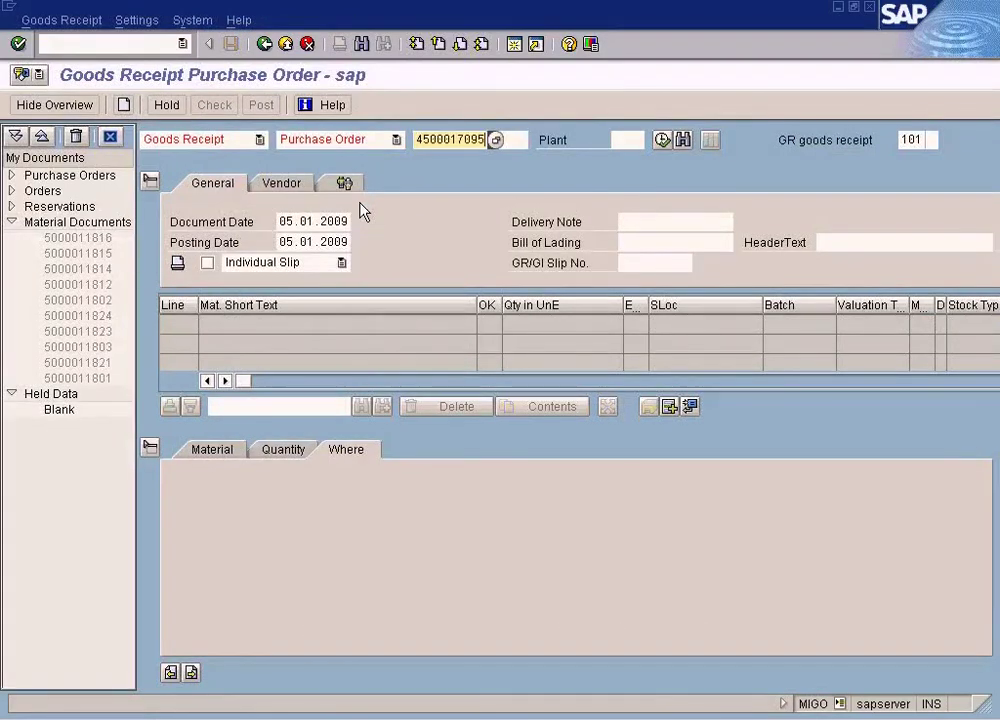
key("Return")
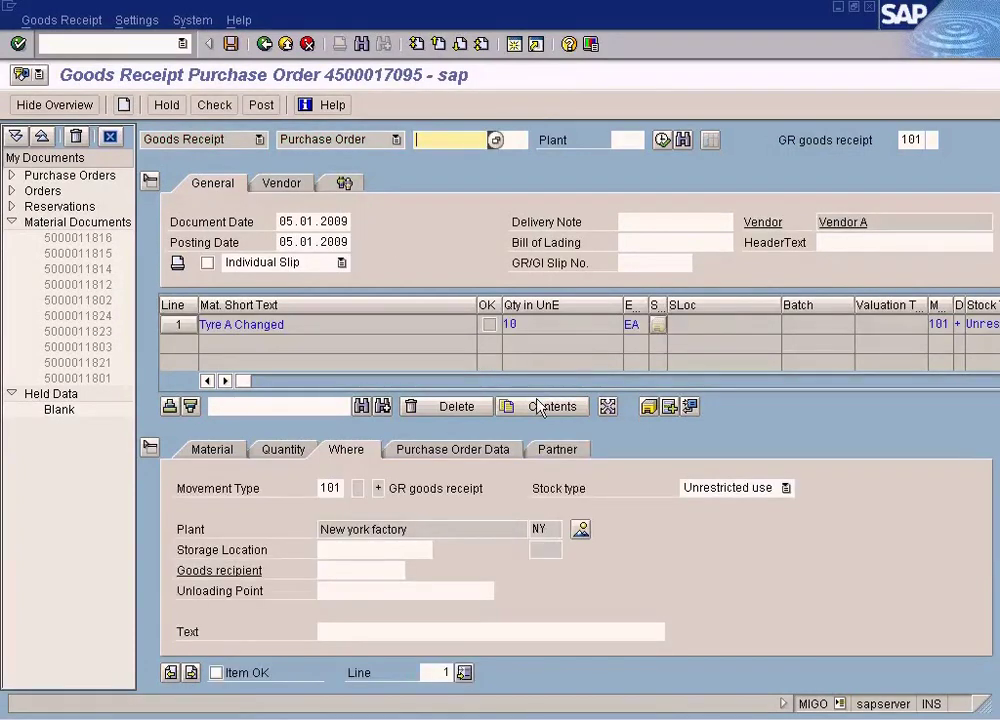
Step: Set the goods receipt quantity in unit of entry to 3 and mark the item as OK
left_click(284, 450)
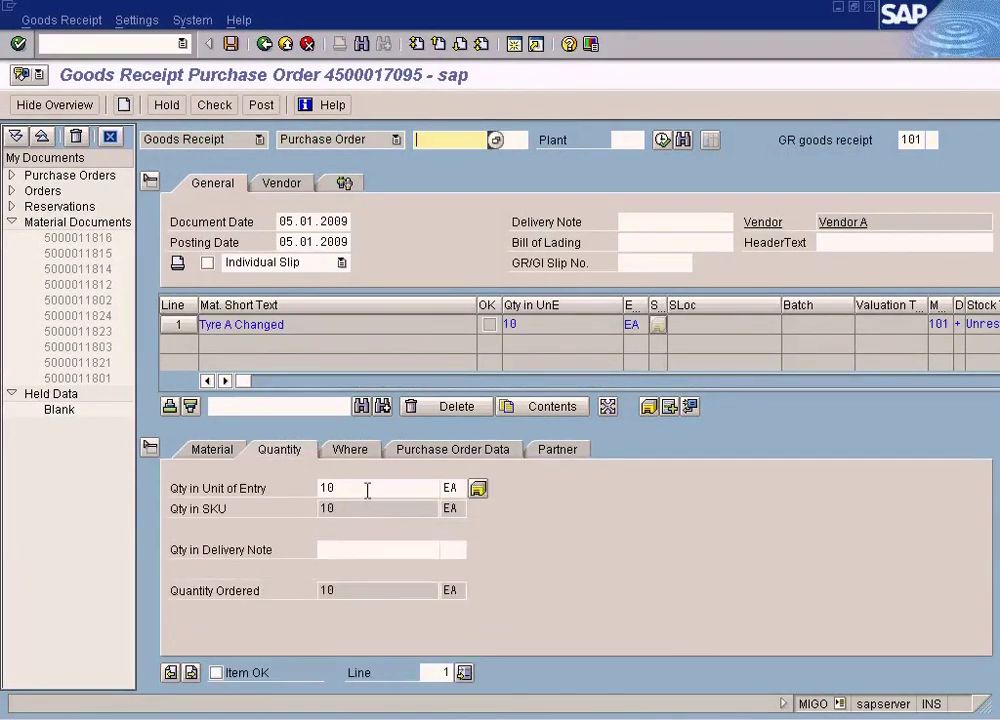
left_click_drag(367, 490, 291, 487)
type("3")
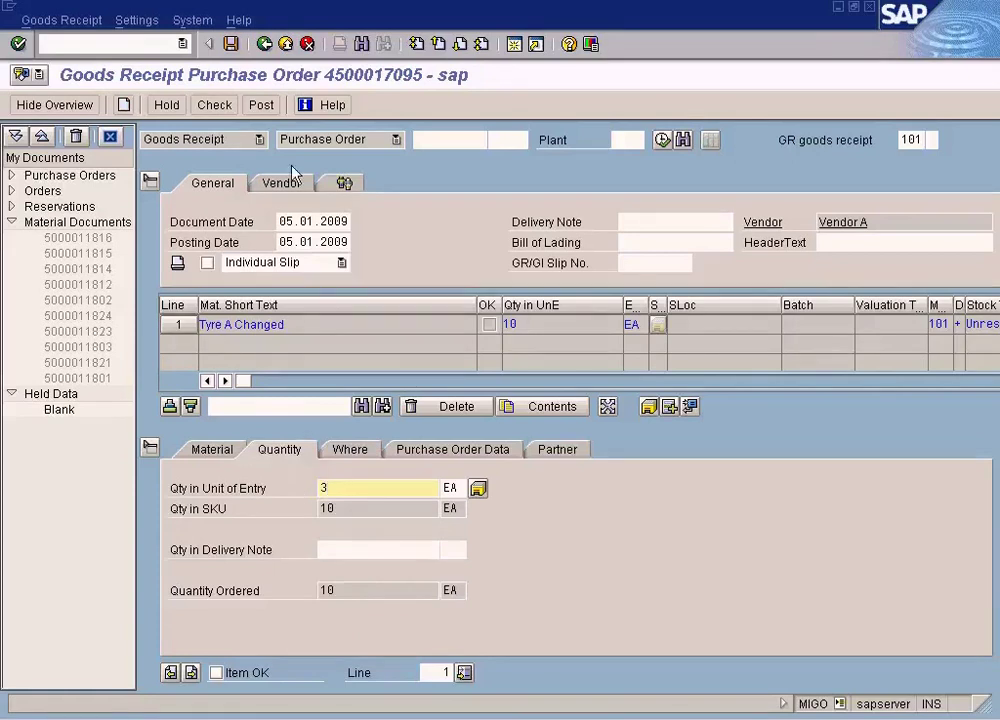
left_click(216, 673)
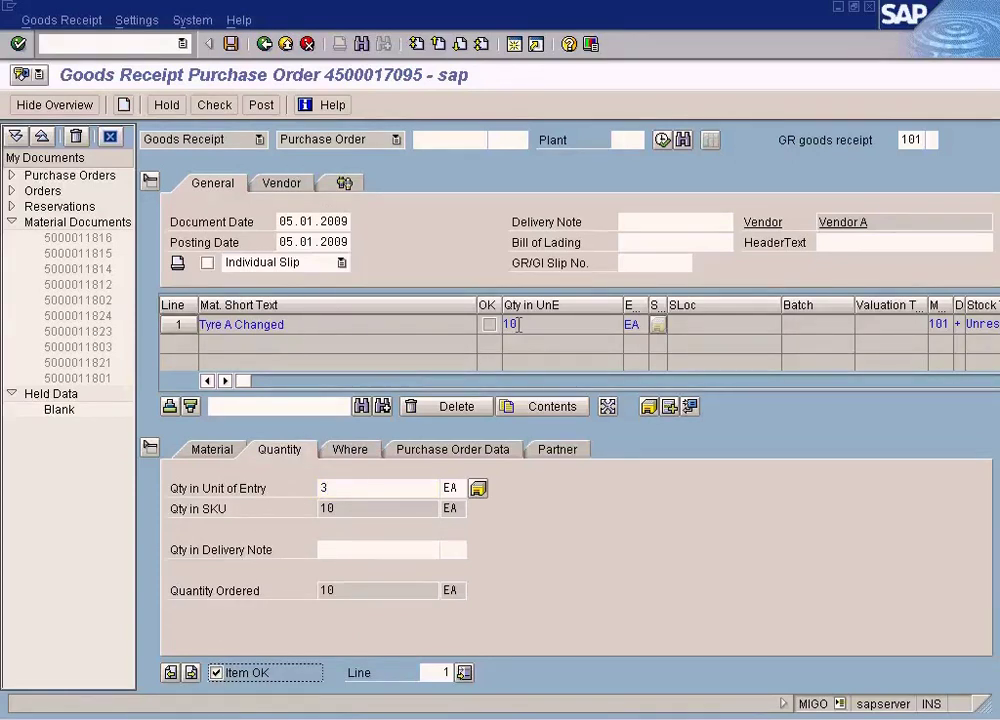
Step: Try to post the goods receipt, close the message log, and set the item's storage location to WH1
left_click(231, 44)
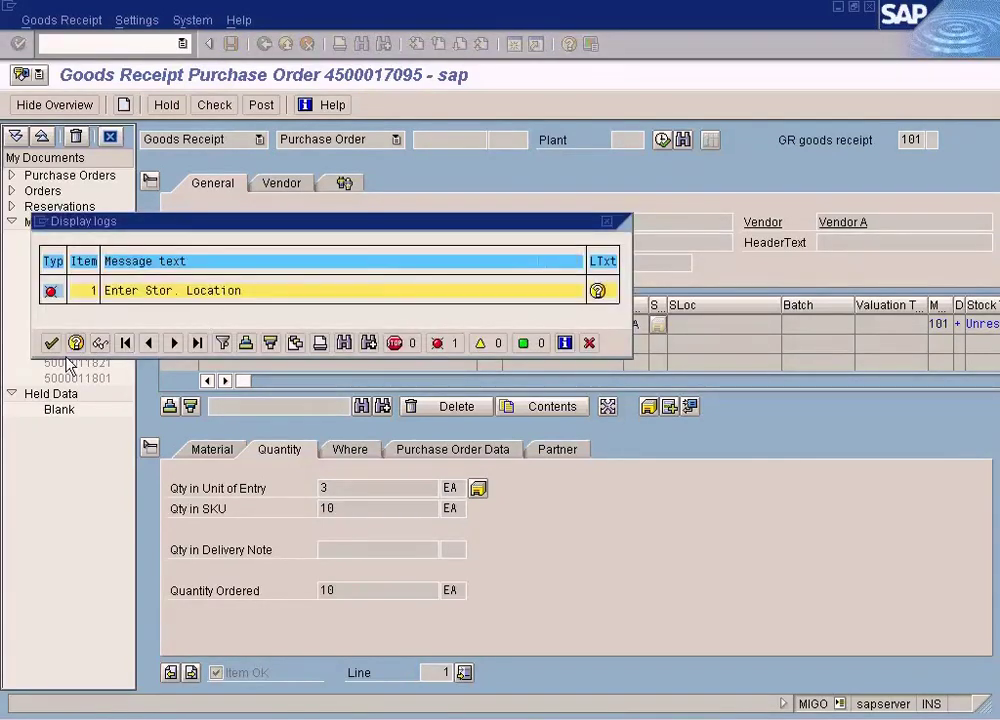
left_click(51, 343)
left_click(358, 452)
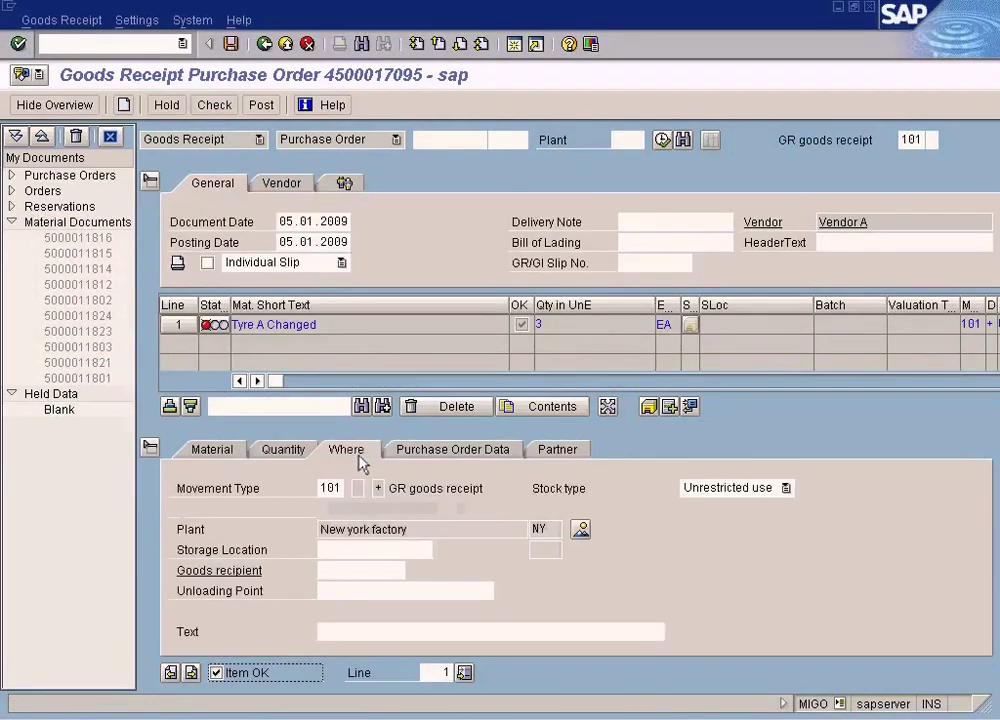
left_click(353, 549)
type("WH1")
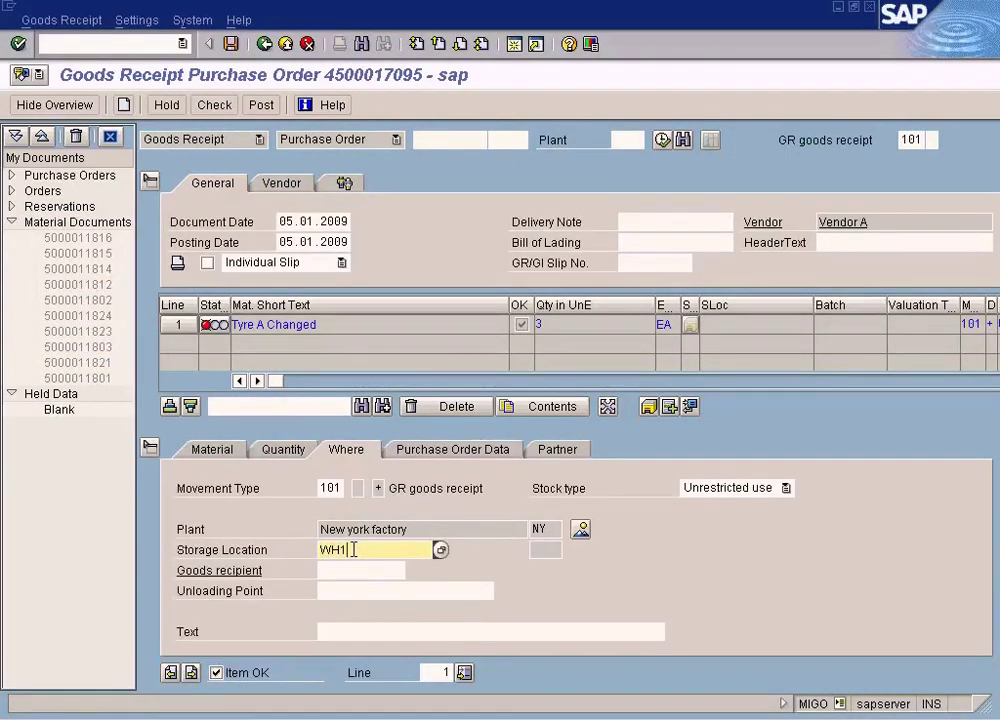
Step: Post the goods receipt for the purchase order
left_click(236, 45)
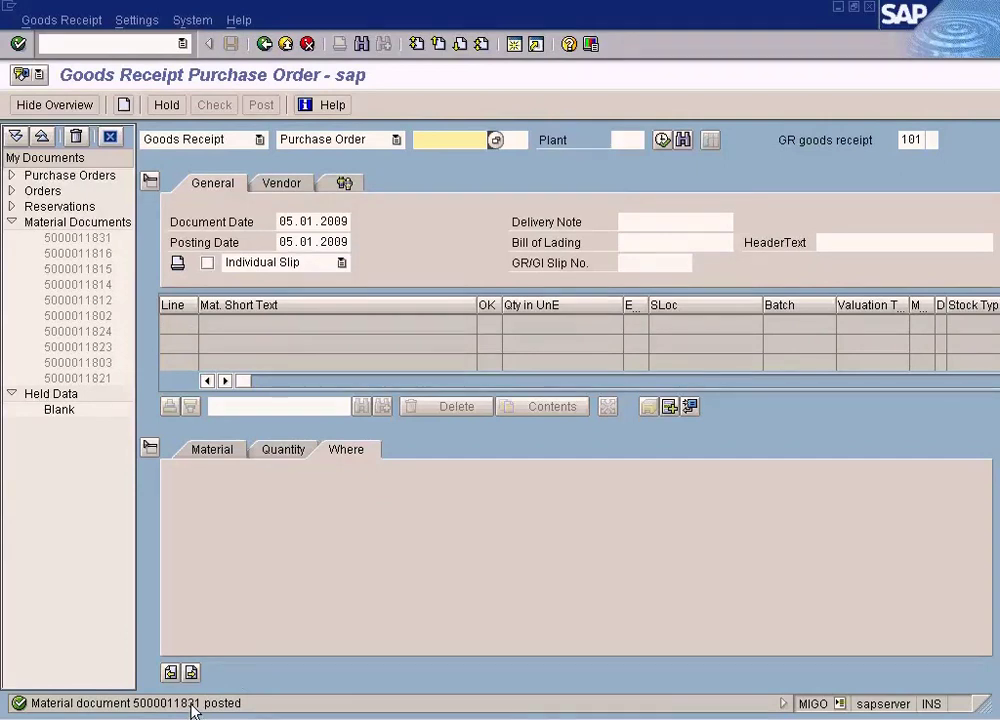
key("ctrl+v")
key("BackSpace")
key("BackSpace")
key("BackSpace")
key("BackSpace")
key("BackSpace")
key("BackSpace")
key("BackSpace")
Step: Start transaction miro, enter the invoice date 05.01.2009, and load the newly created purchase order
left_click(133, 44)
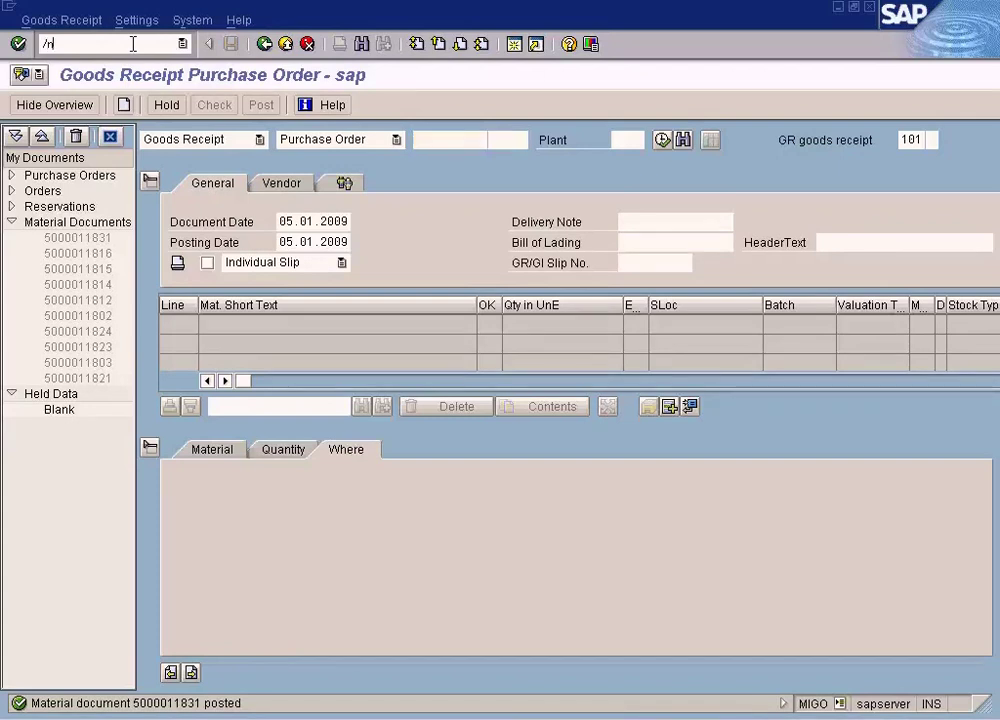
key("Return")
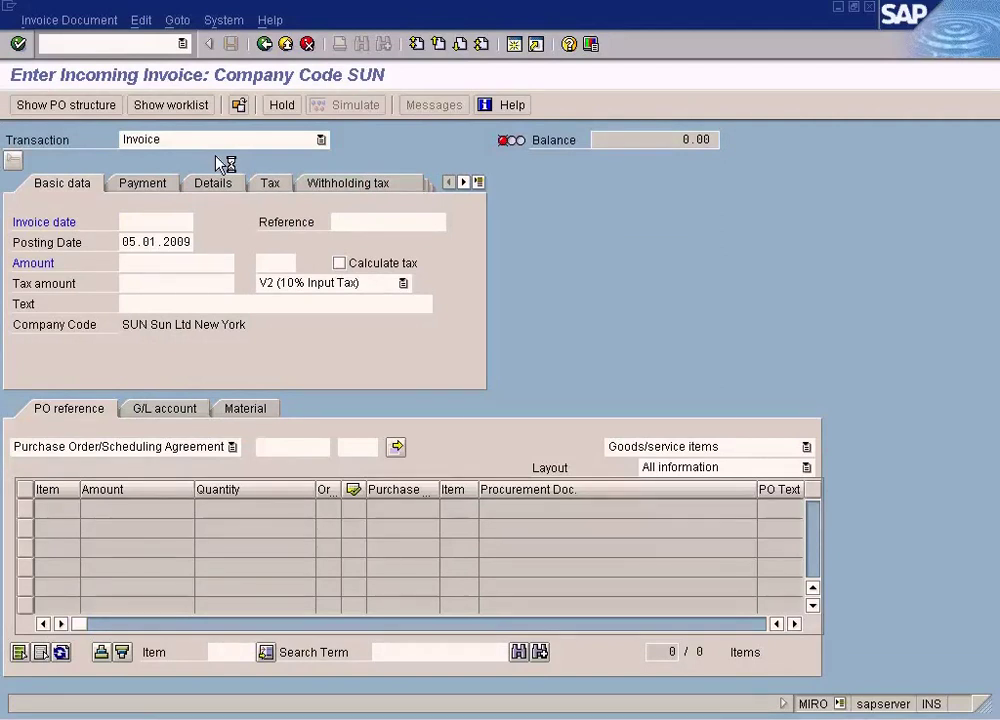
key("Return")
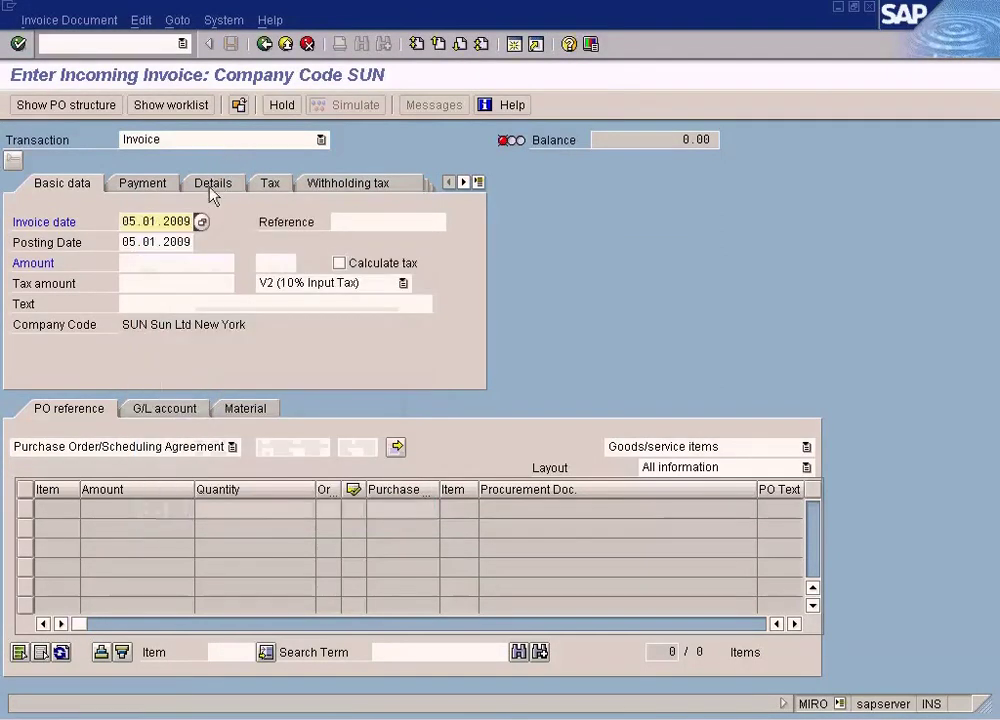
left_click(167, 266)
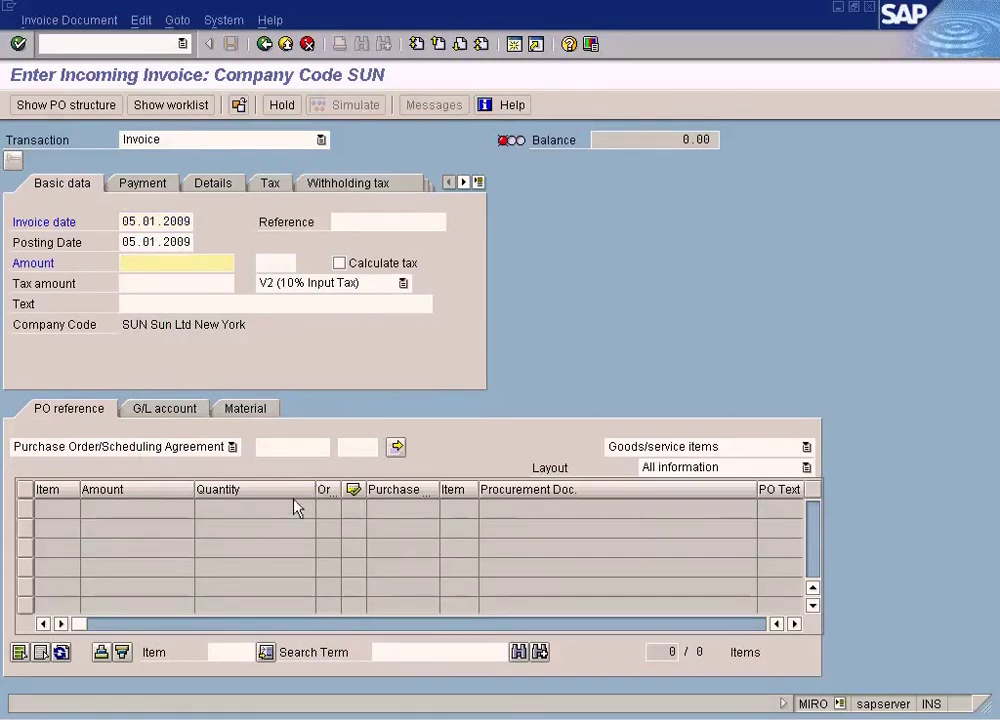
left_click(297, 451)
type("4500017095")
key("Return")
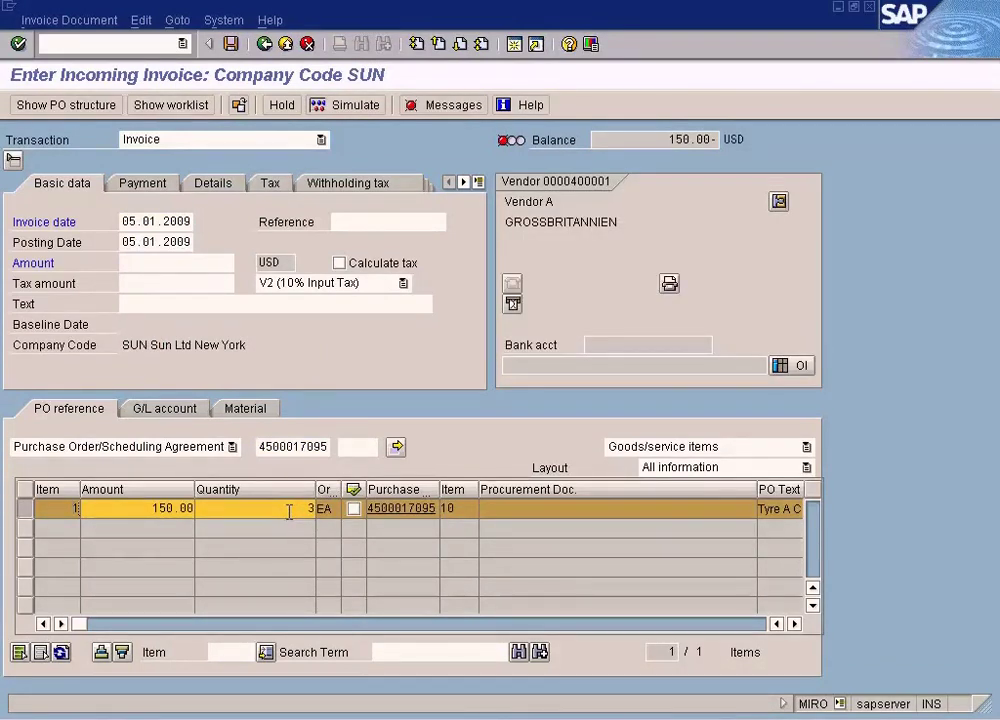
Step: Set the invoice item's quantity to 4 and its amount to 200
left_click_drag(289, 512, 357, 512)
type("4")
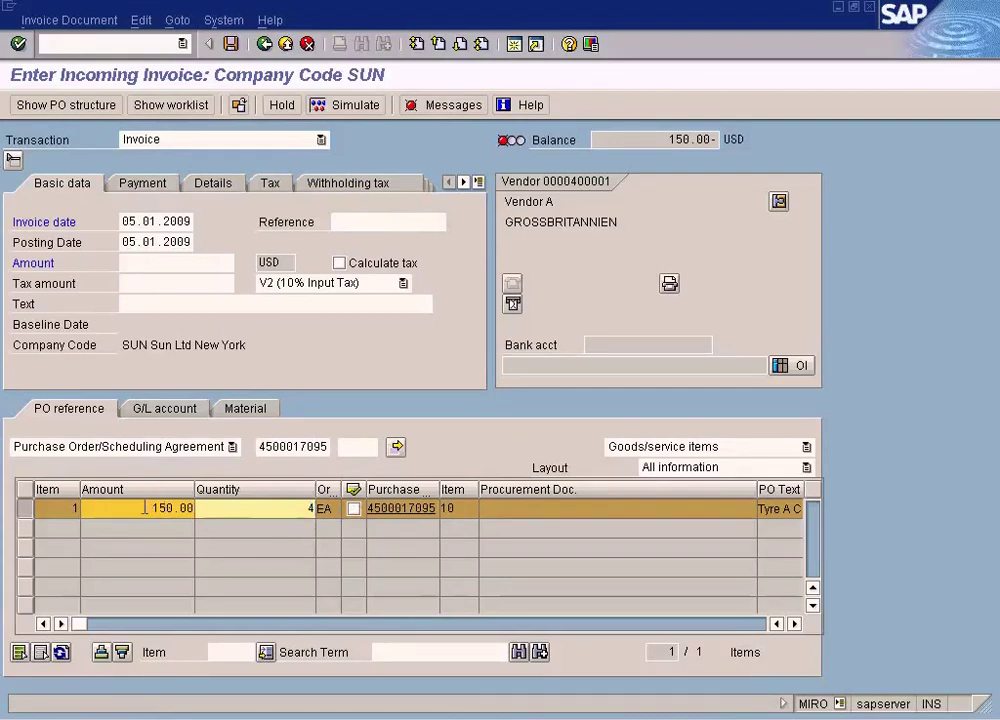
left_click_drag(144, 508, 234, 510)
type("200")
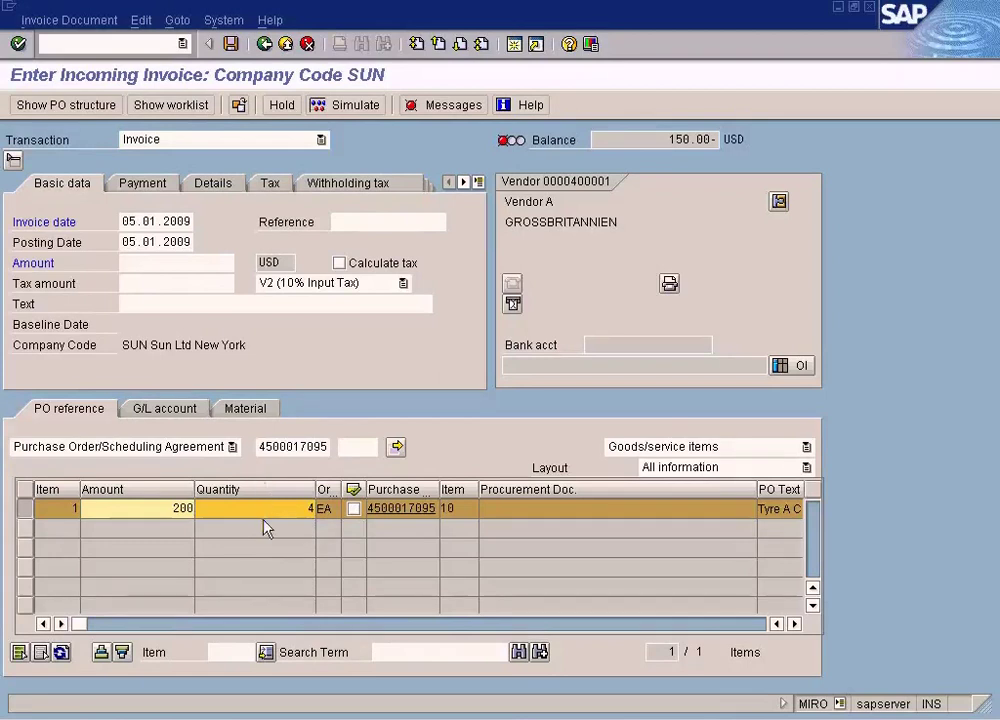
Step: Enter 210 as the total invoice amount and turn on automatic tax calculation
left_click(165, 267)
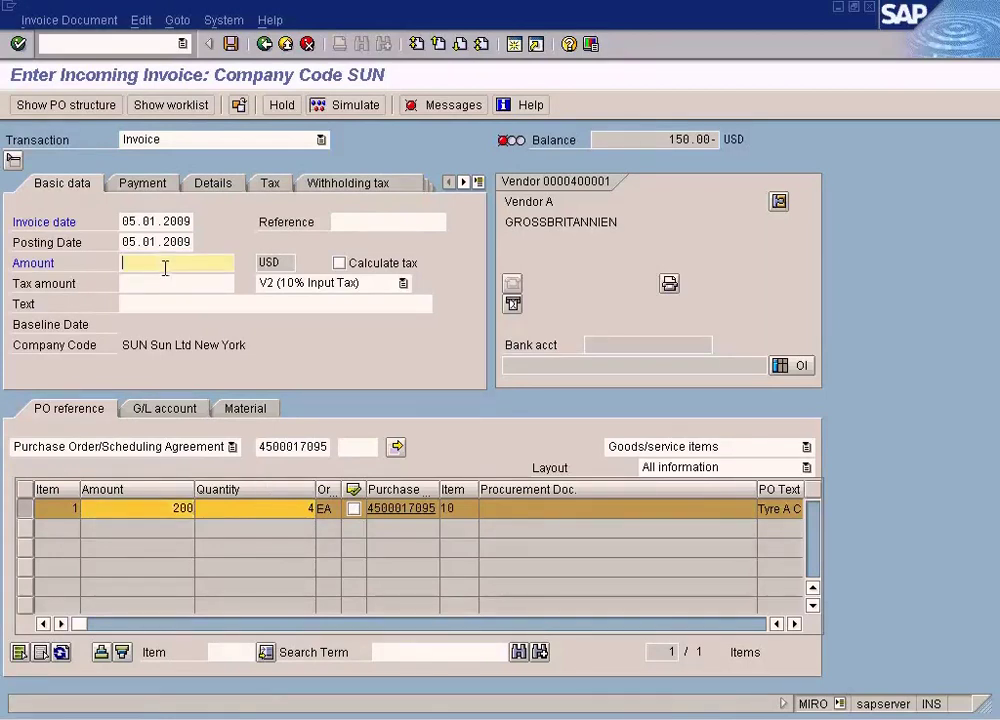
type("210")
left_click(339, 264)
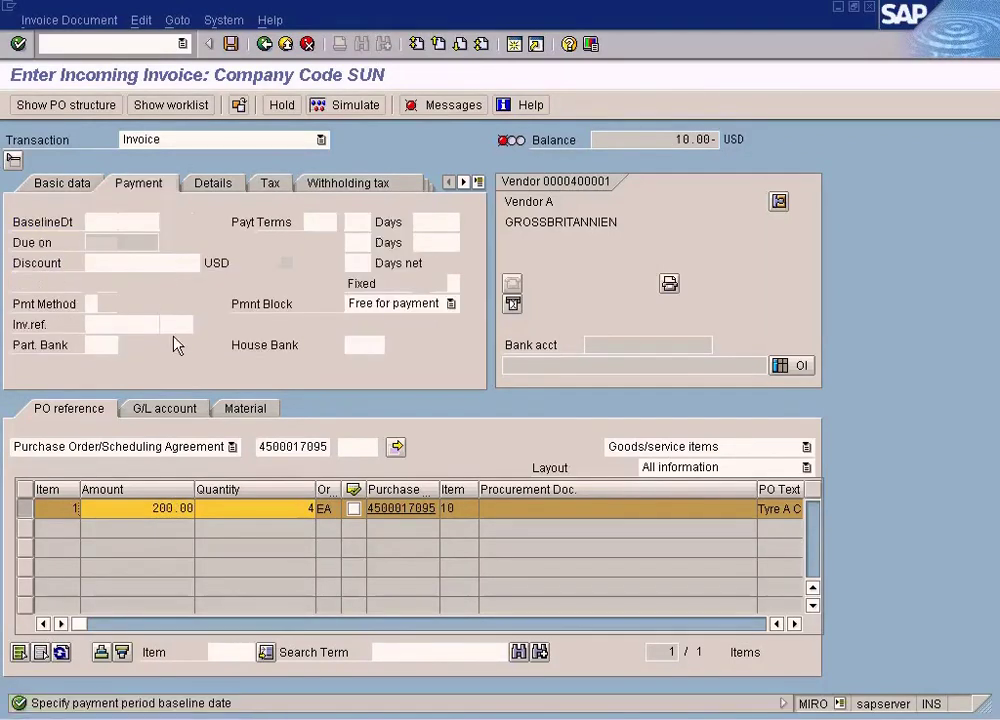
Step: Set the payment baseline date to 05.01.2009
left_click(131, 224)
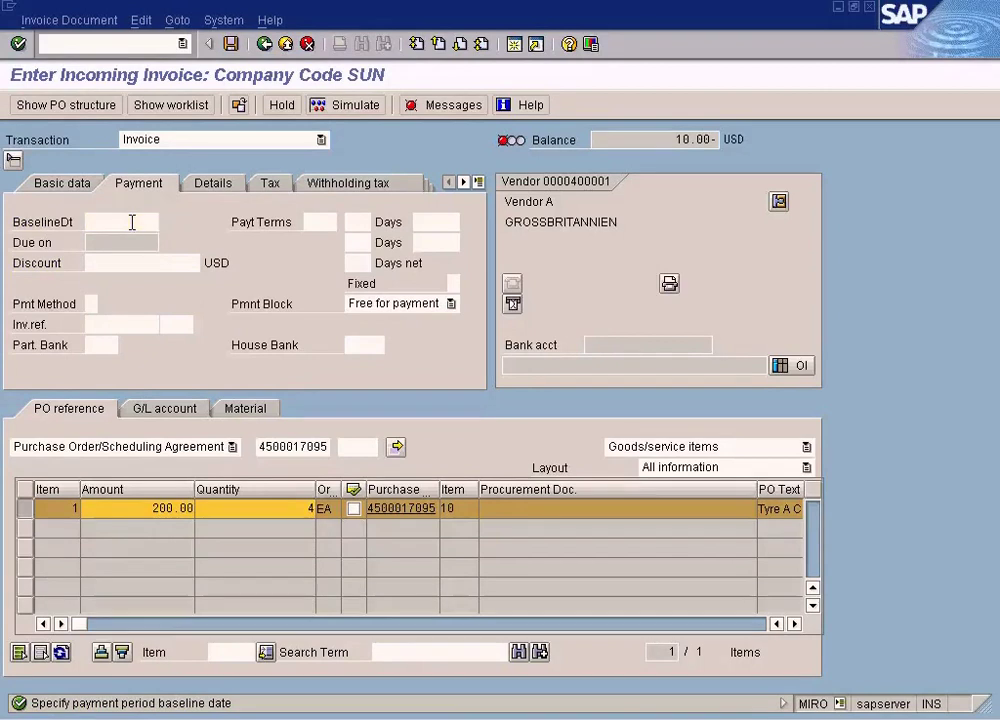
key("F4")
key("Return")
Step: Correct the total invoice amount in the basic data to 220
left_click(70, 188)
left_click(147, 263)
key("BackSpace")
type("2")
Step: Simulate the invoice postings without posting, review the verification messages, and close the log
left_click(356, 105)
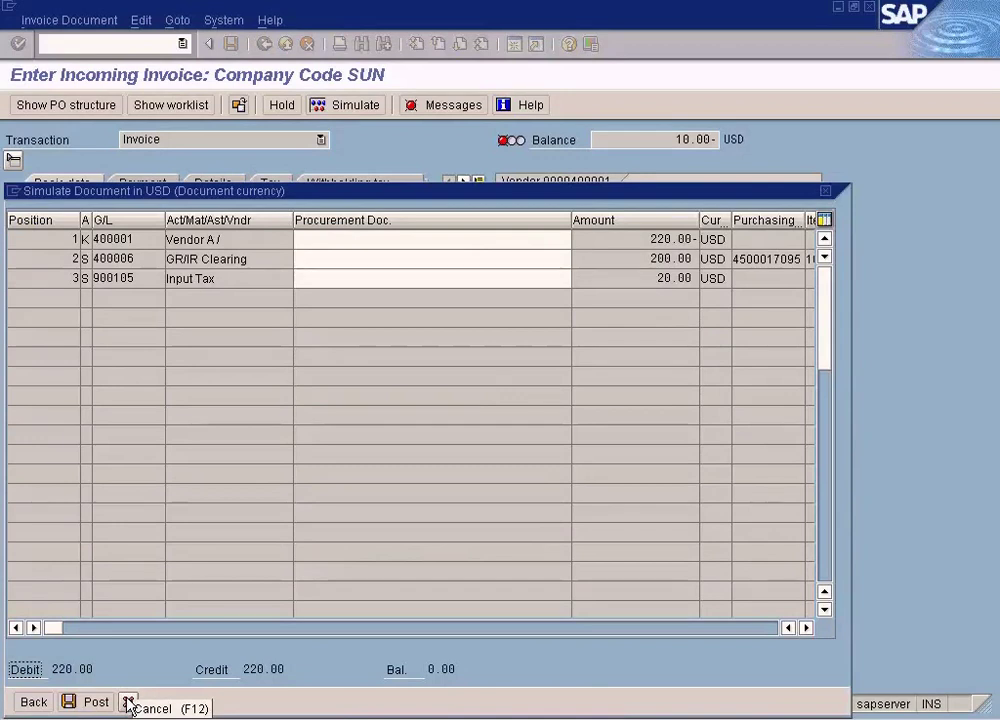
left_click(128, 704)
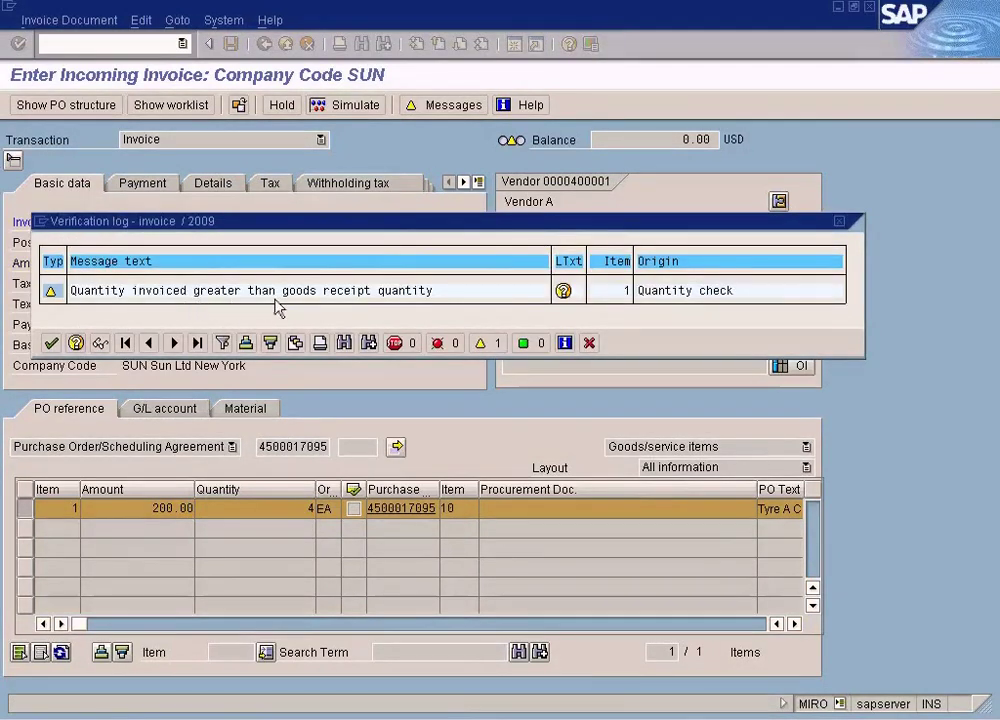
left_click(589, 343)
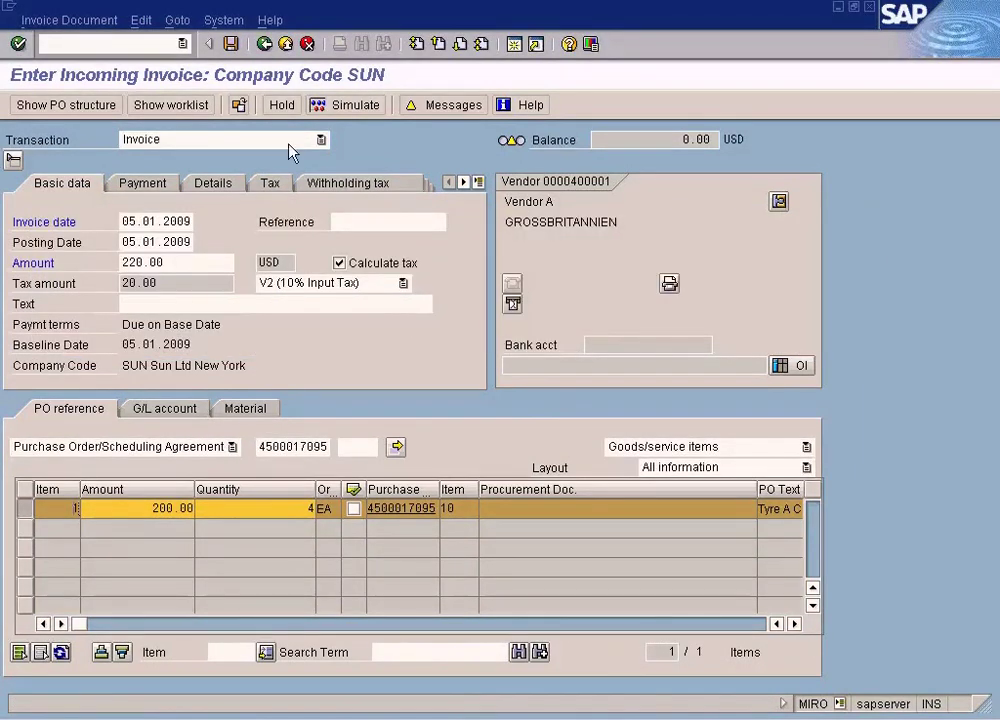
Step: Post the invoice and display the resulting invoice document for fiscal year 2009
left_click(231, 44)
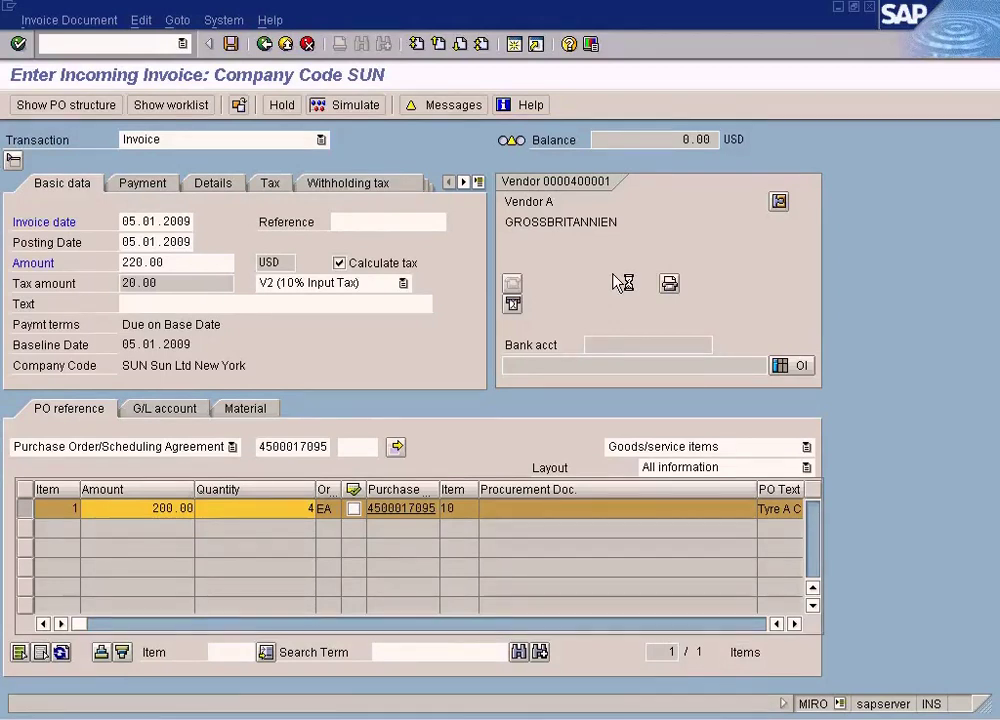
left_click(68, 20)
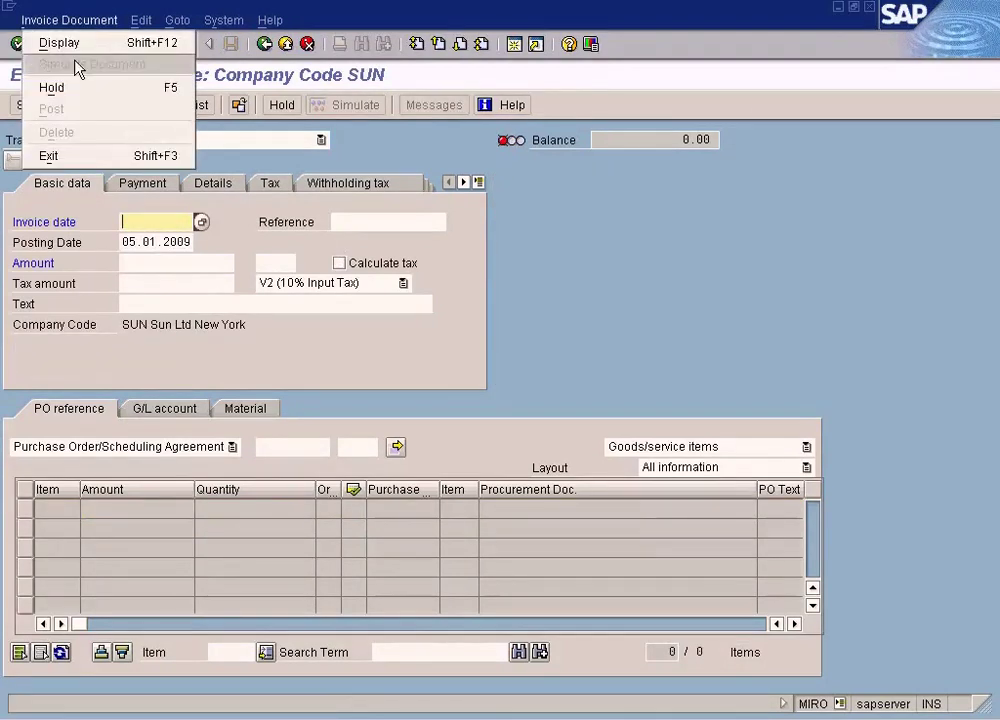
left_click(60, 40)
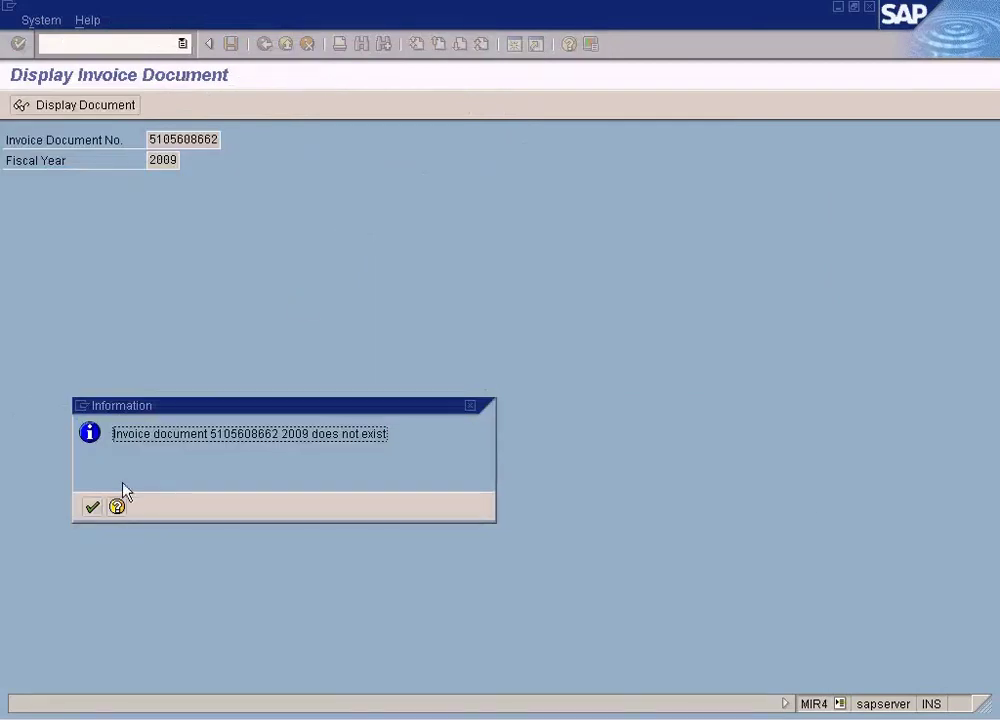
left_click(93, 507)
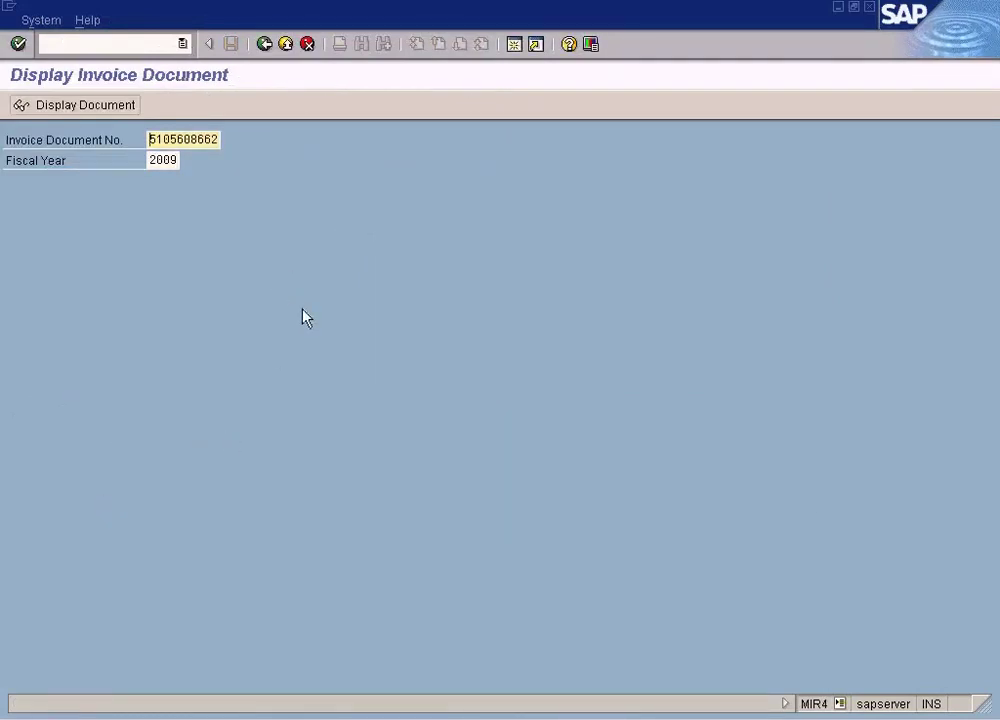
key("Return")
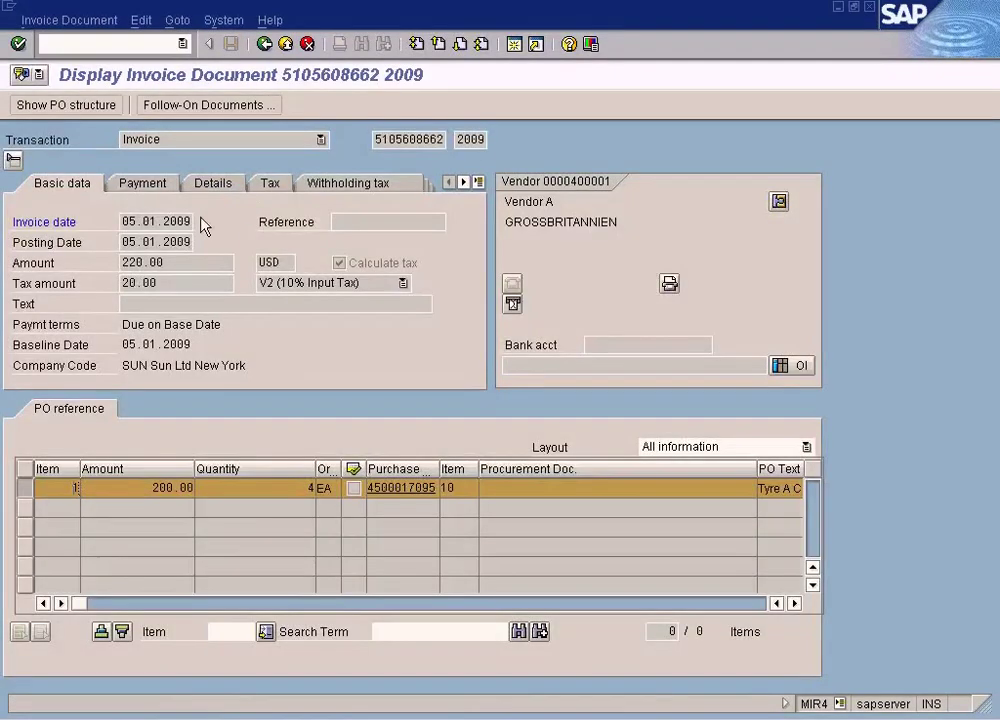
Step: Examine the posted invoice's payment block, the available block options, and the invoiced quantity
left_click(145, 192)
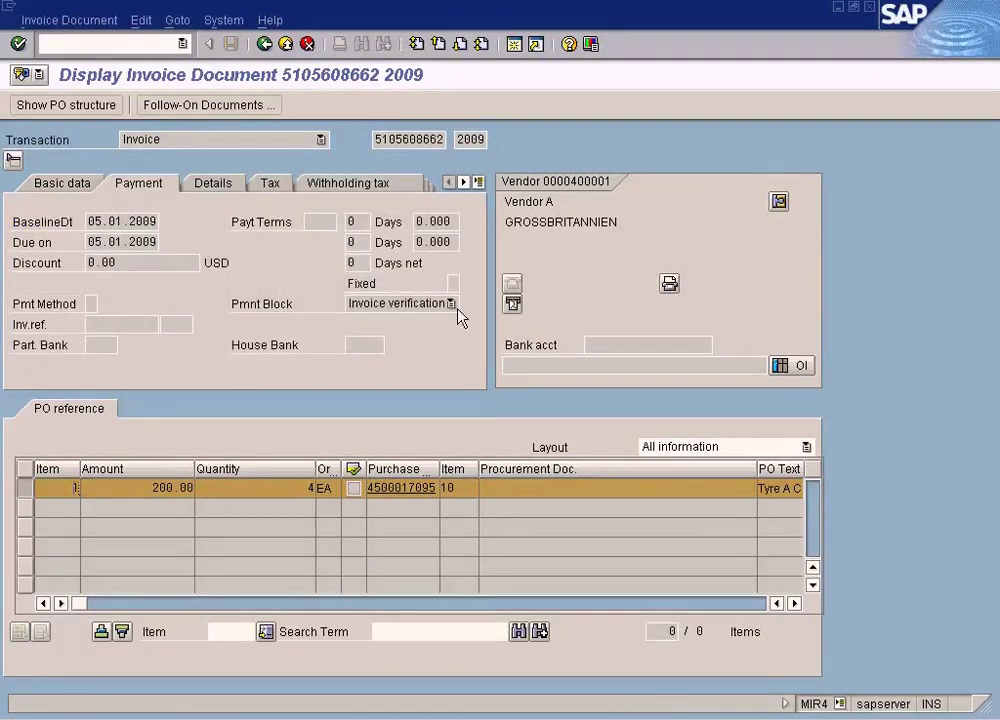
left_click(451, 304)
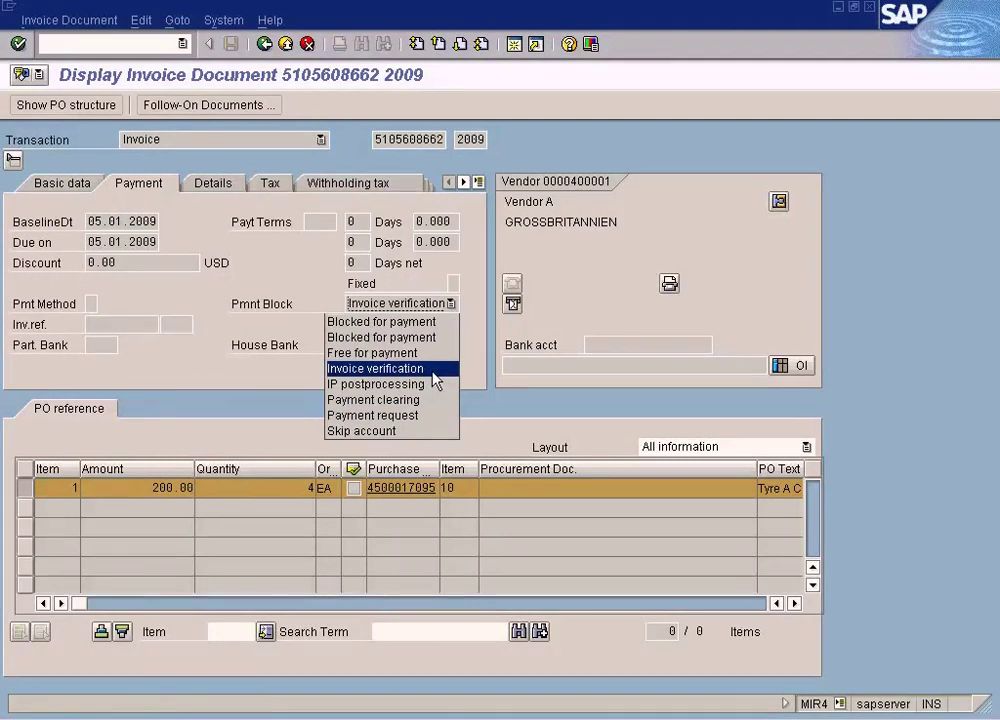
left_click(432, 372)
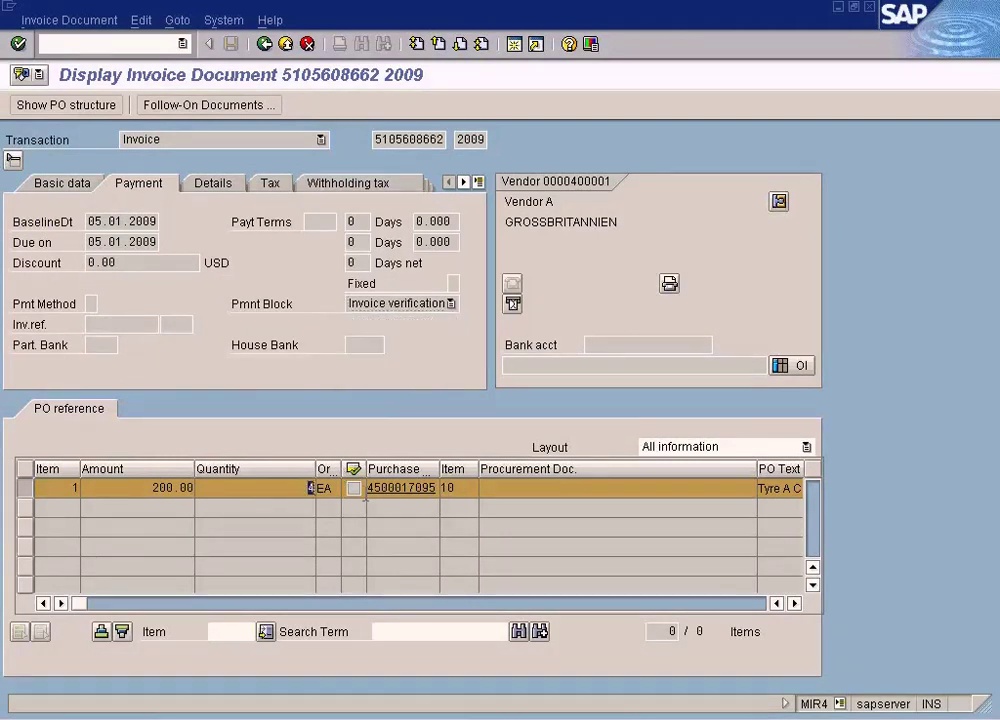
left_click(450, 303)
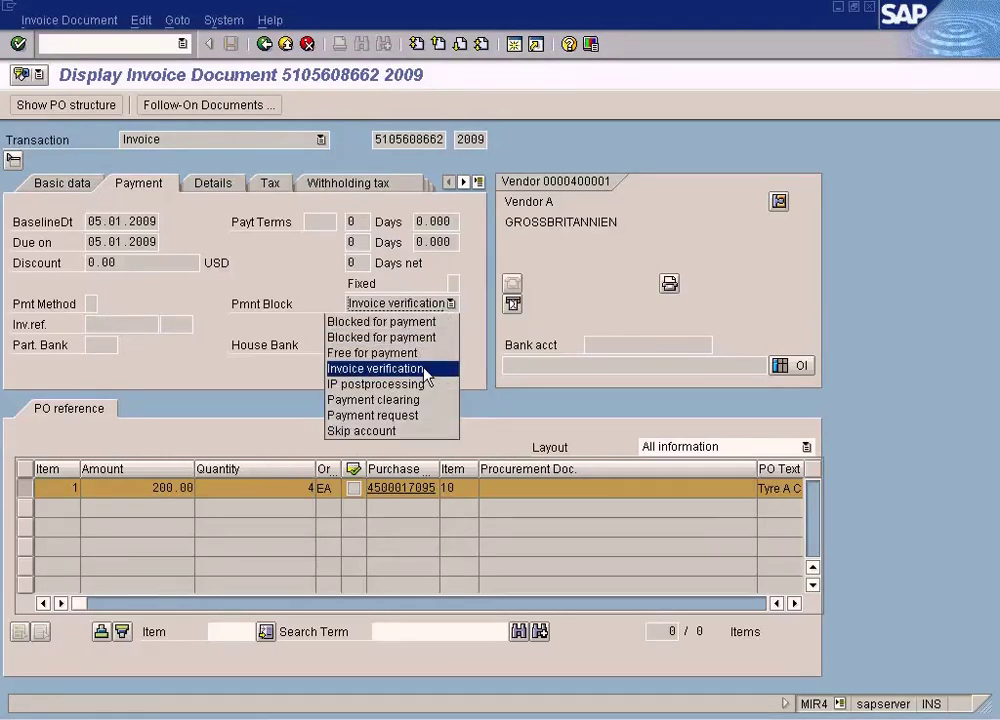
left_click(427, 372)
left_click(309, 488)
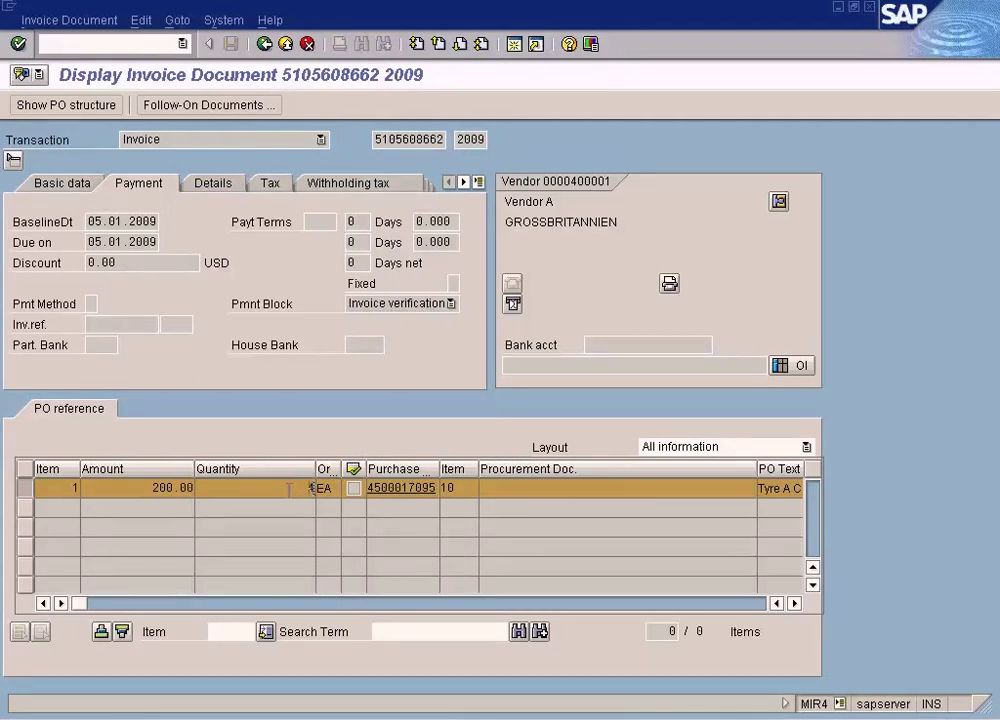
left_click(450, 304)
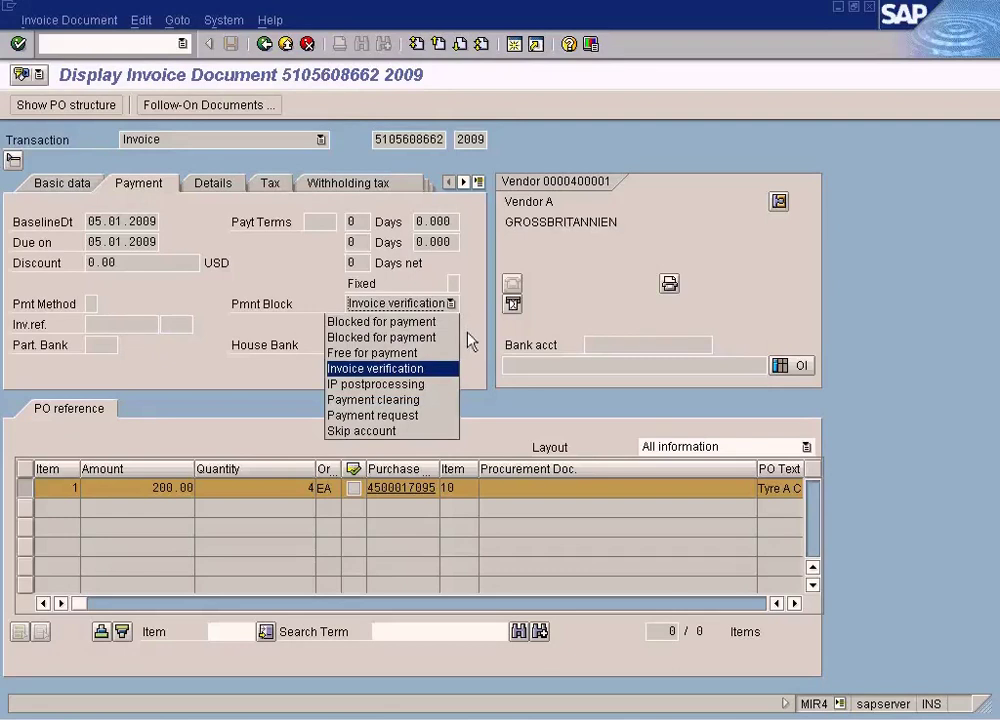
left_click(468, 336)
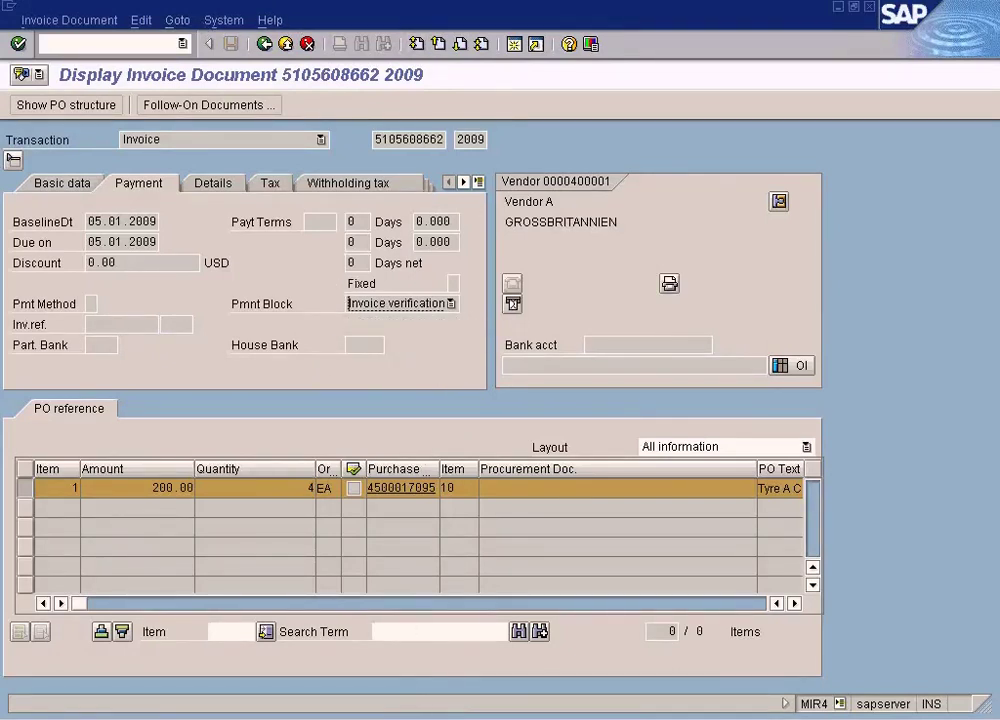
Step: Switch to the Release Blocked Invoices session and list the vendor's invoices blocked due to variances for company code SUN
left_click(431, 712)
left_click(400, 670)
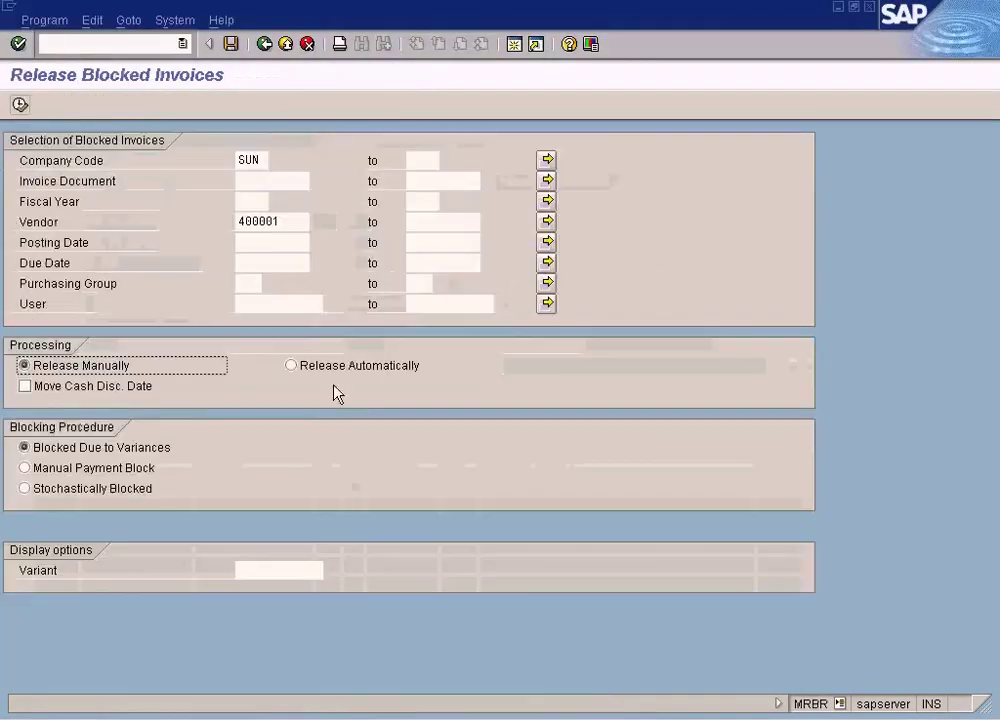
left_click(19, 104)
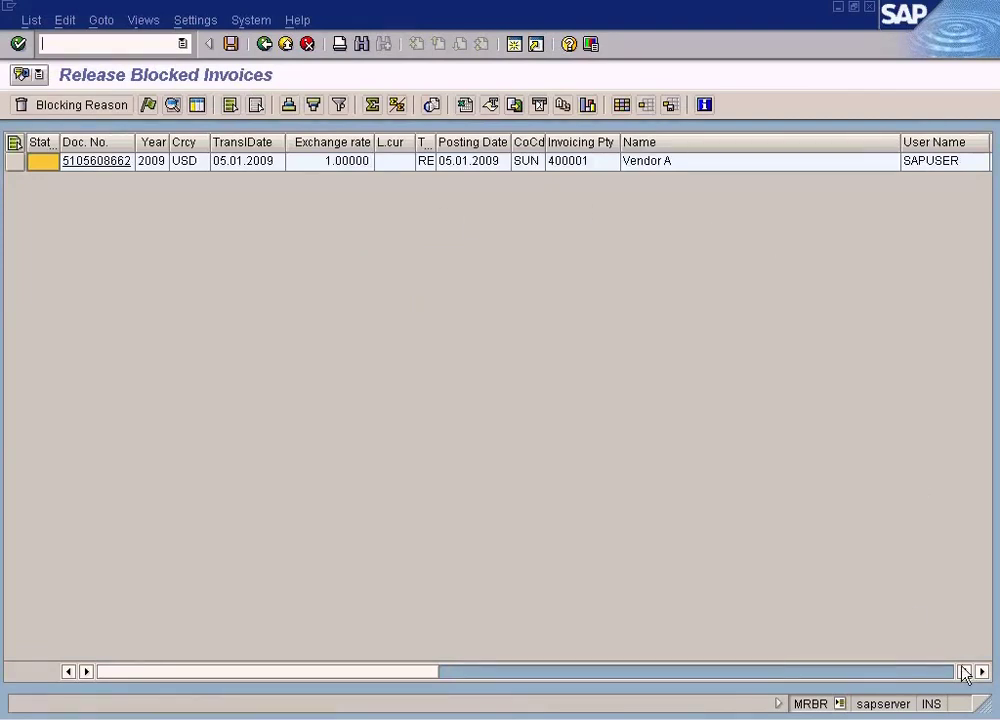
Step: Widen the quantity blocking reason column in the blocked invoices list
left_click(930, 672)
left_click(930, 672)
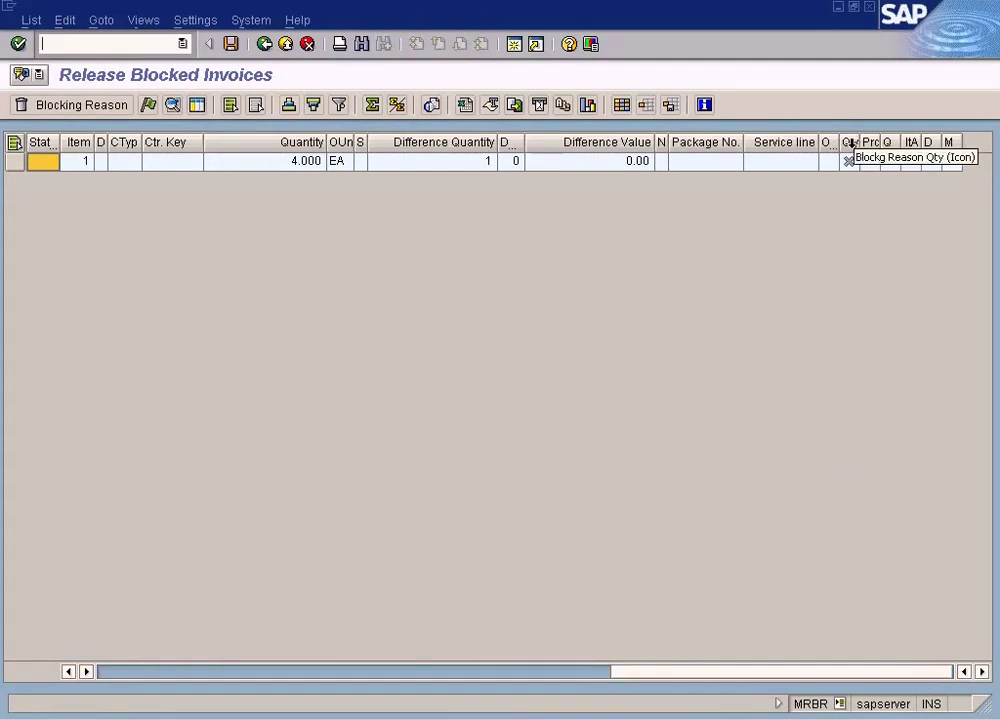
left_click_drag(858, 144, 899, 143)
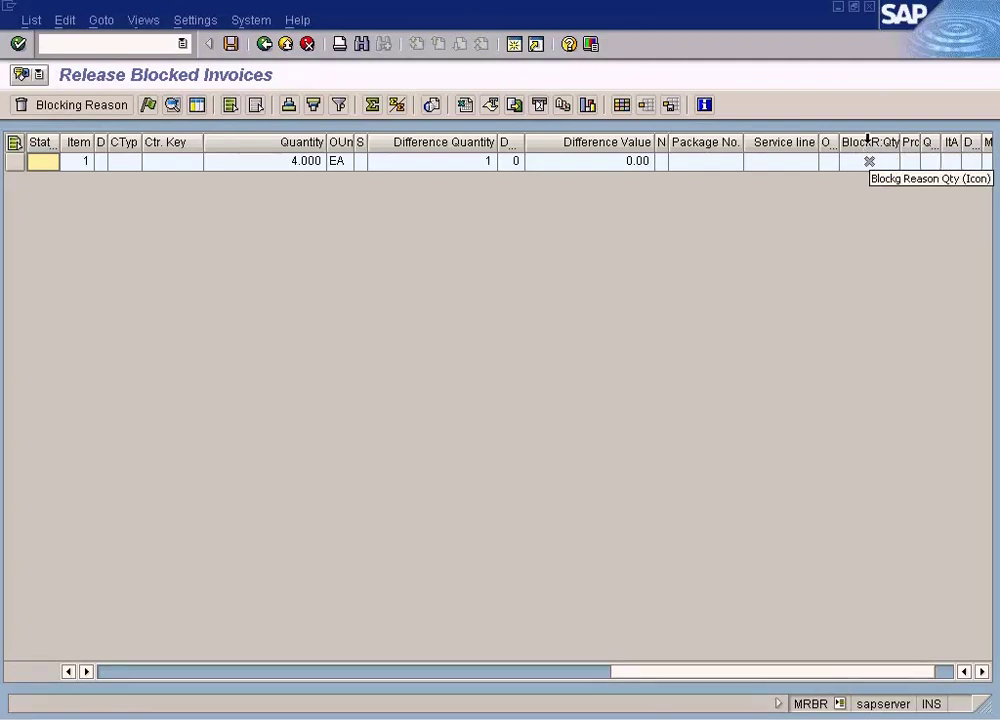
Step: Add the Blocking reason: qty and Blocking reas. price columns to the list layout
left_click(620, 105)
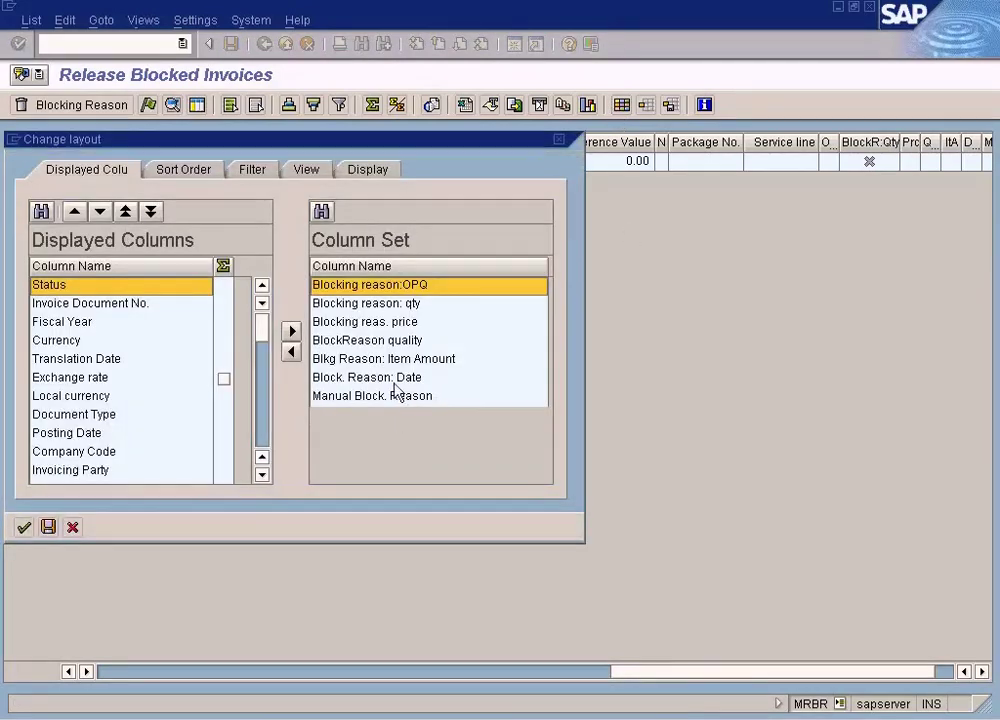
left_click(370, 304)
left_click(332, 322)
left_click(348, 306)
left_click(349, 322, "ctrl")
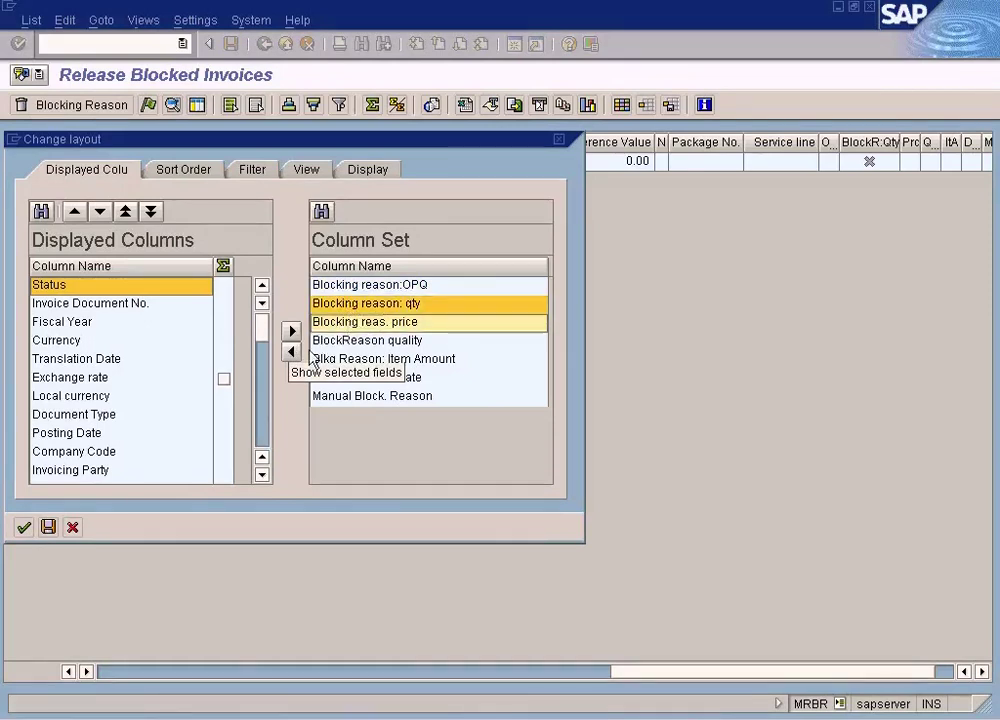
left_click(294, 352)
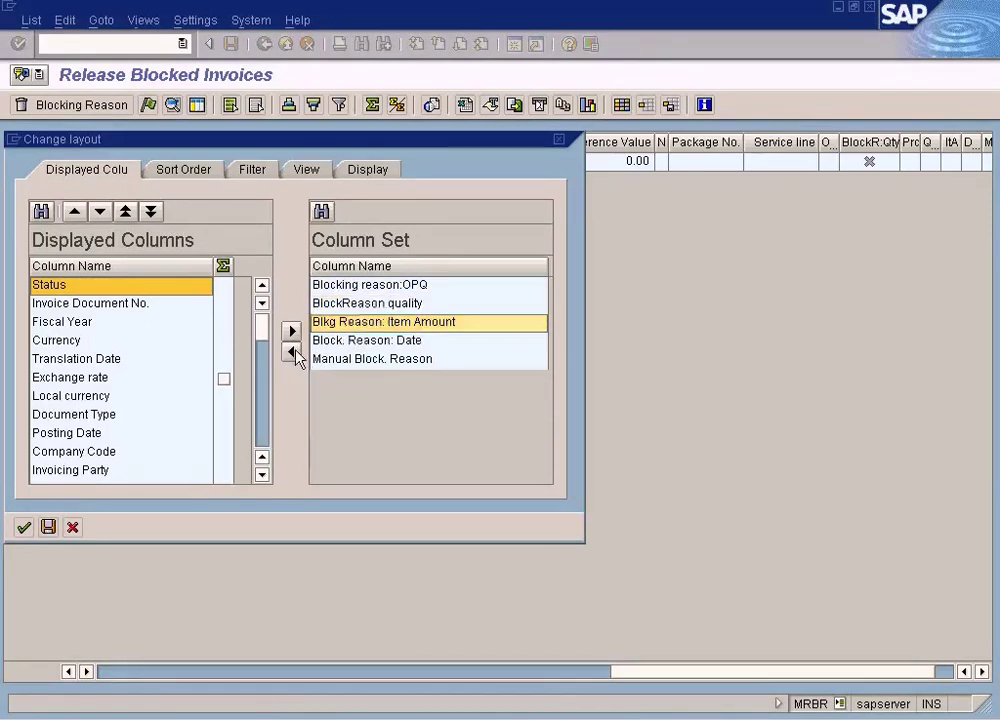
left_click(23, 527)
Step: Examine the quantity blocking reason columns of the blocked invoice line in the list
left_click(922, 671)
left_click(924, 672)
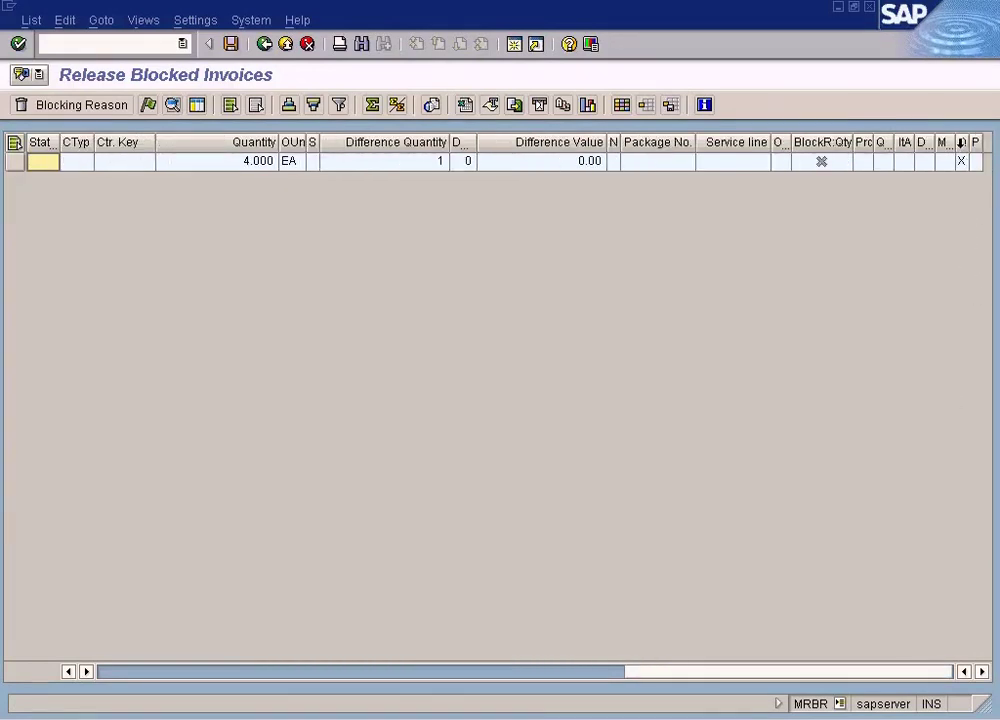
left_click(962, 161)
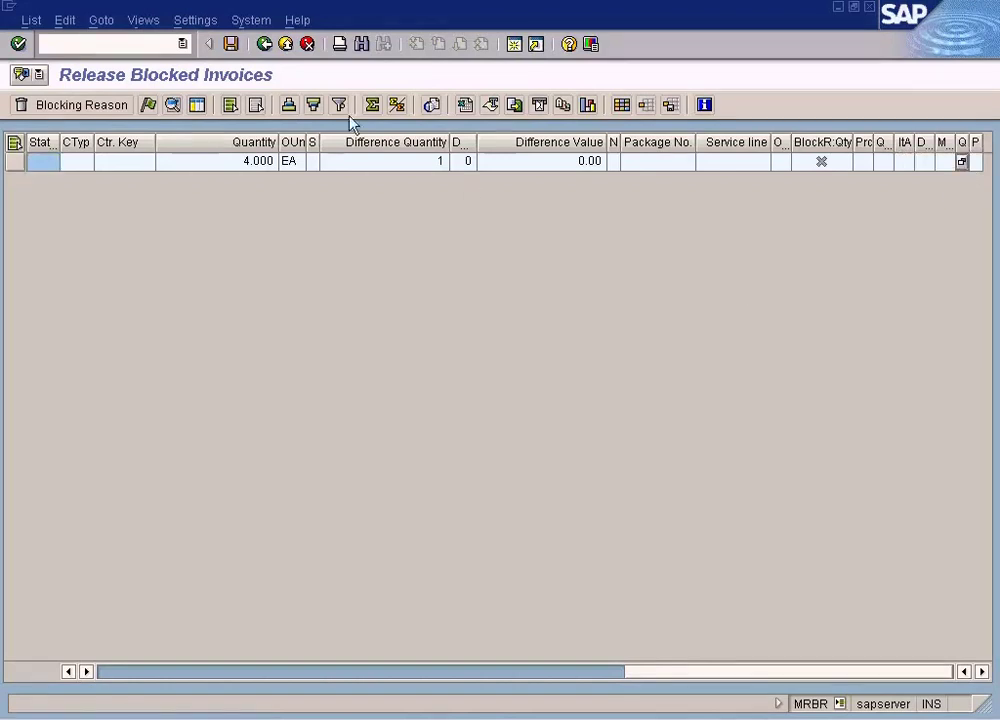
Step: Run the release for the vendor's variance-blocked invoices with Release Automatically as the processing option, and return to the selection screen
left_click(265, 45)
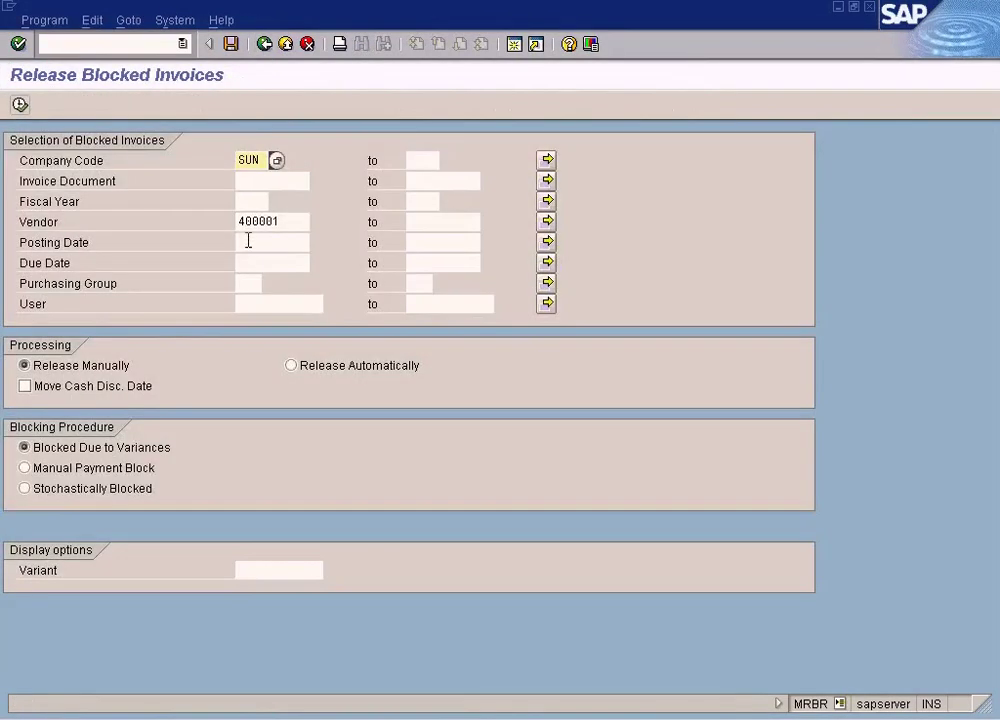
left_click(292, 368)
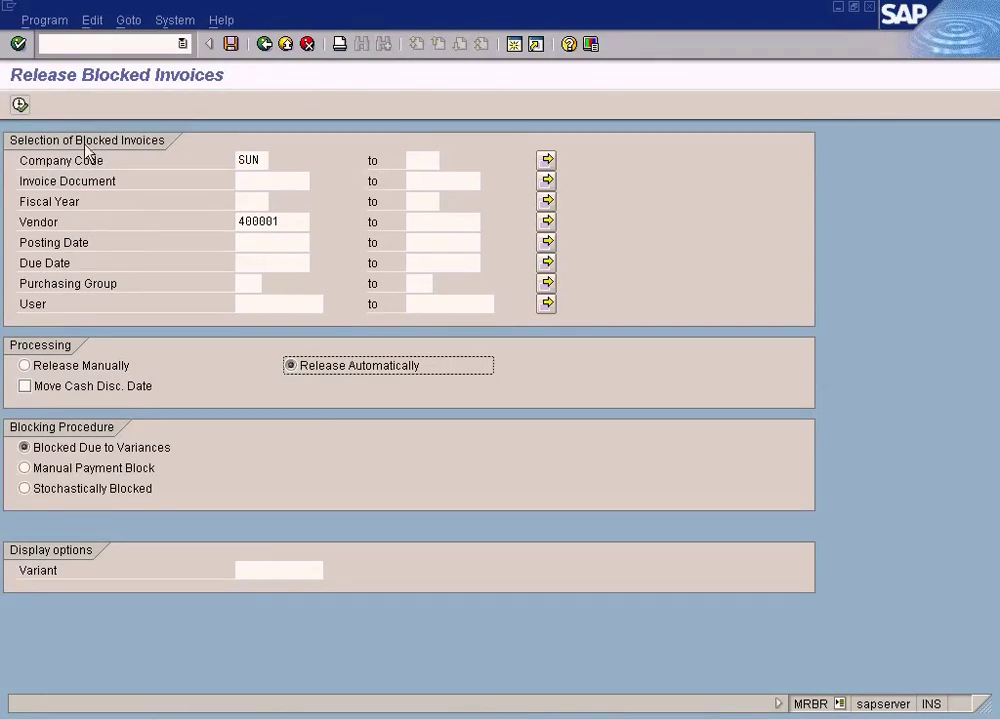
left_click(20, 105)
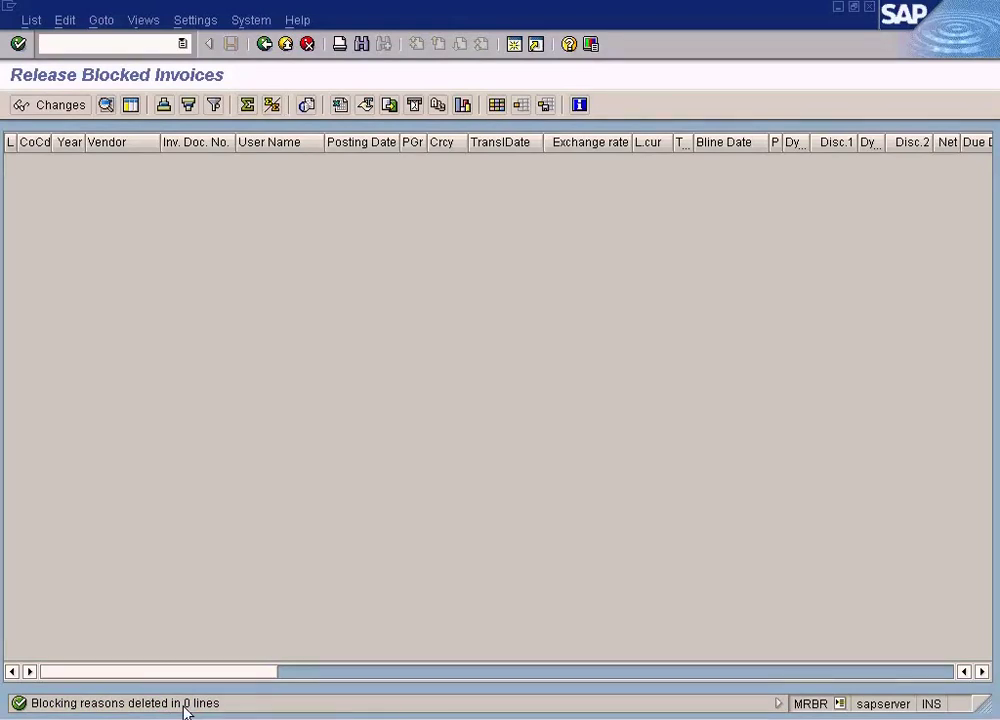
left_click(268, 46)
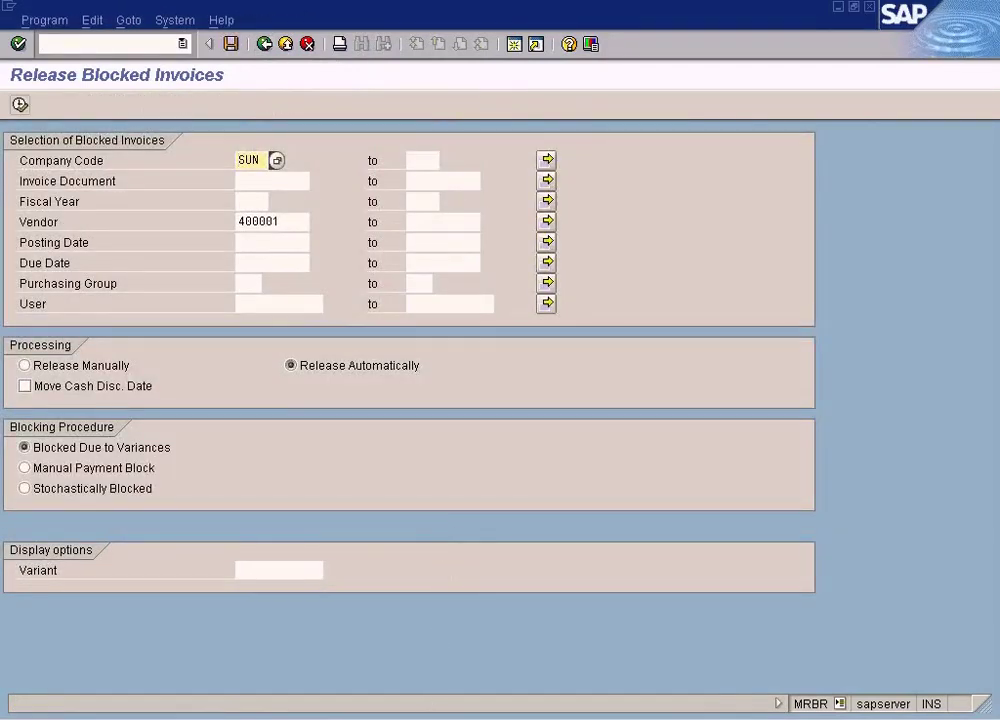
Step: Switch to the invoice display session and exit it to the SAP Easy Access menu
left_click(446, 718)
left_click(446, 690)
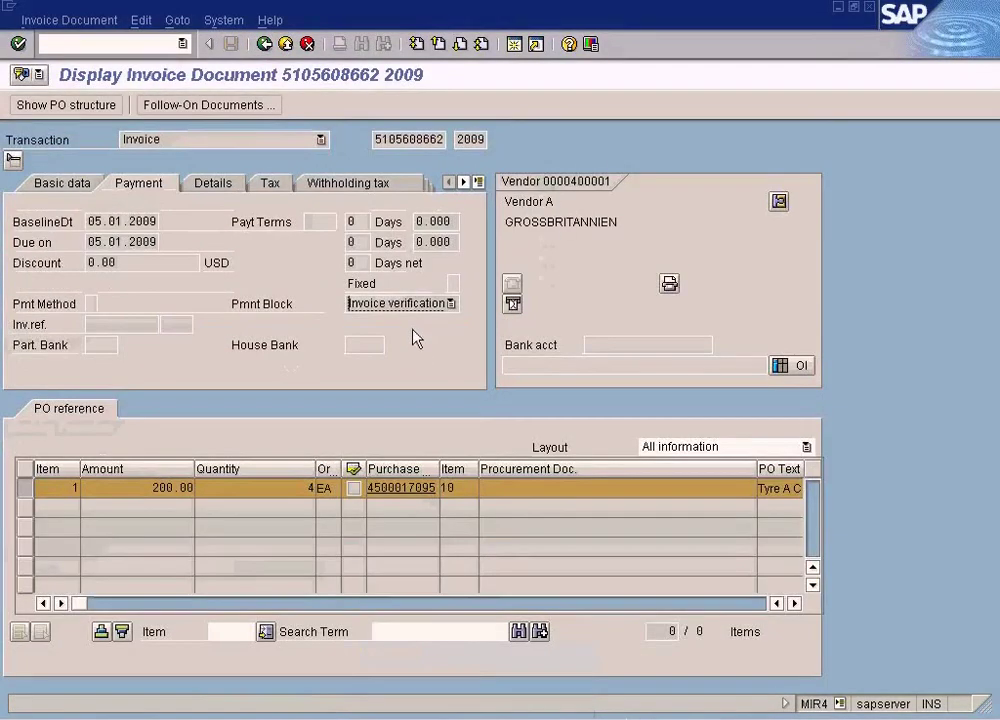
left_click(264, 44)
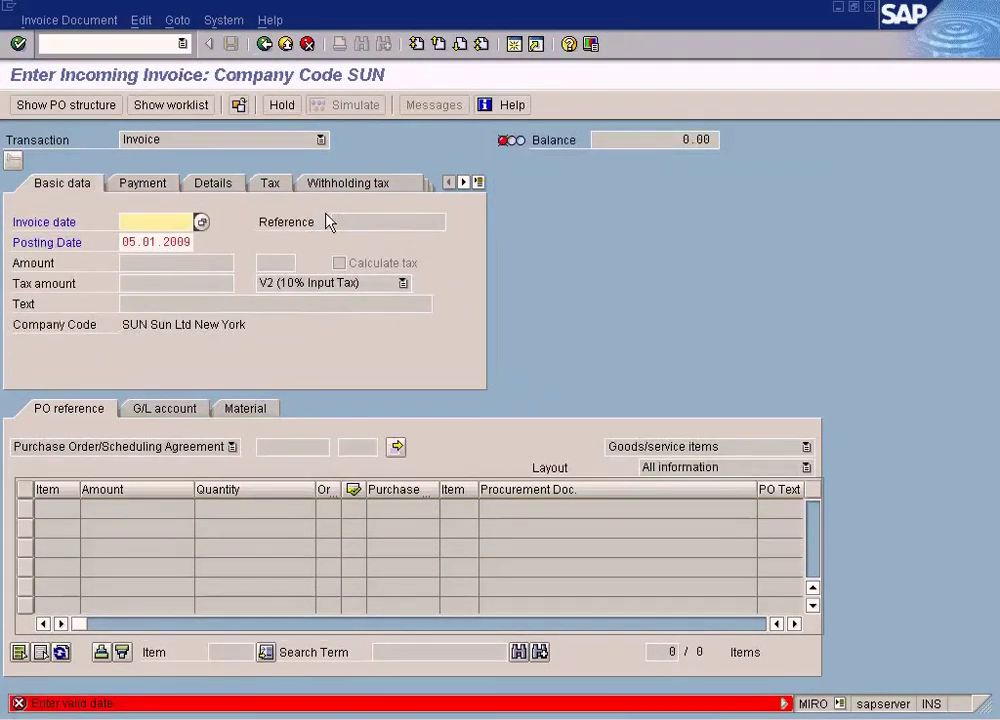
left_click(285, 44)
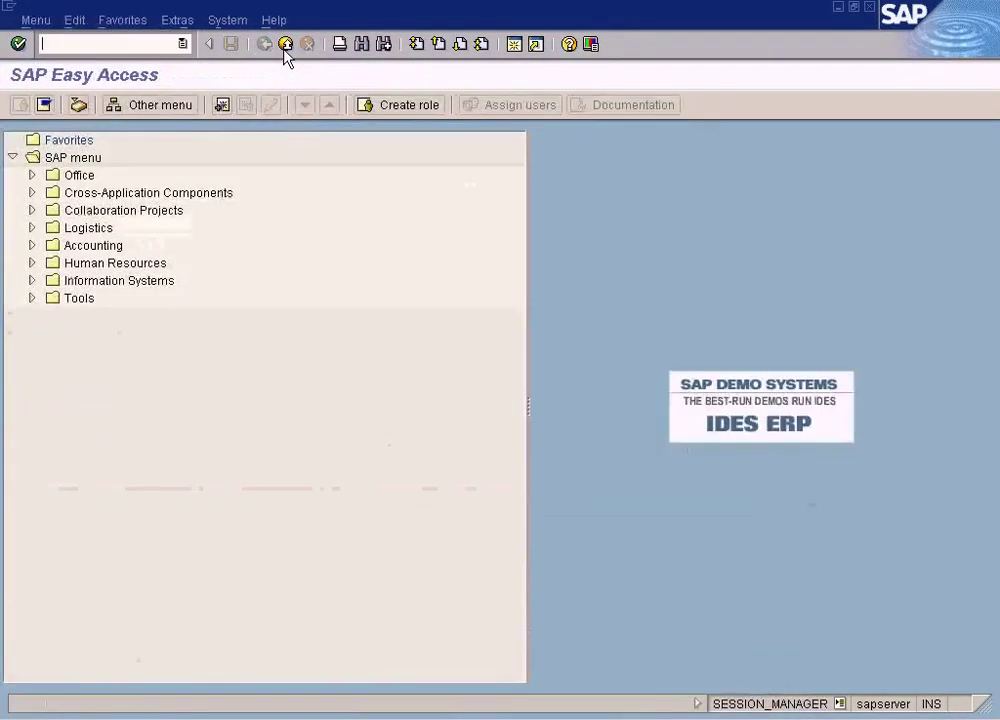
Step: Start purchase order display with transaction code ME23N from the SAP Easy Access session
left_click(430, 717)
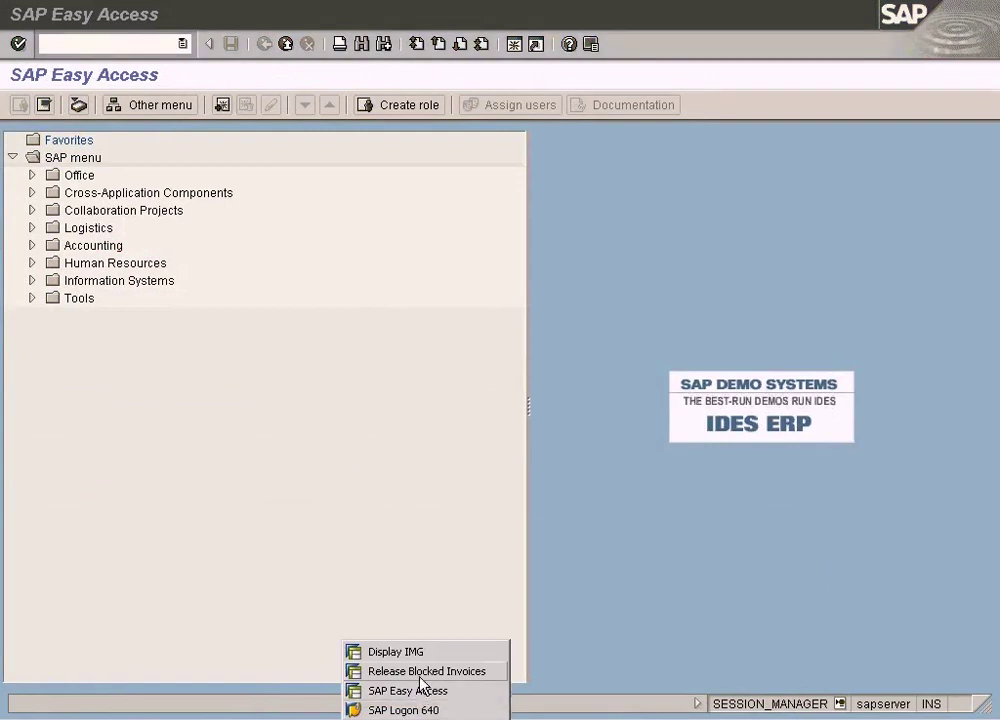
left_click(393, 461)
left_click(124, 45)
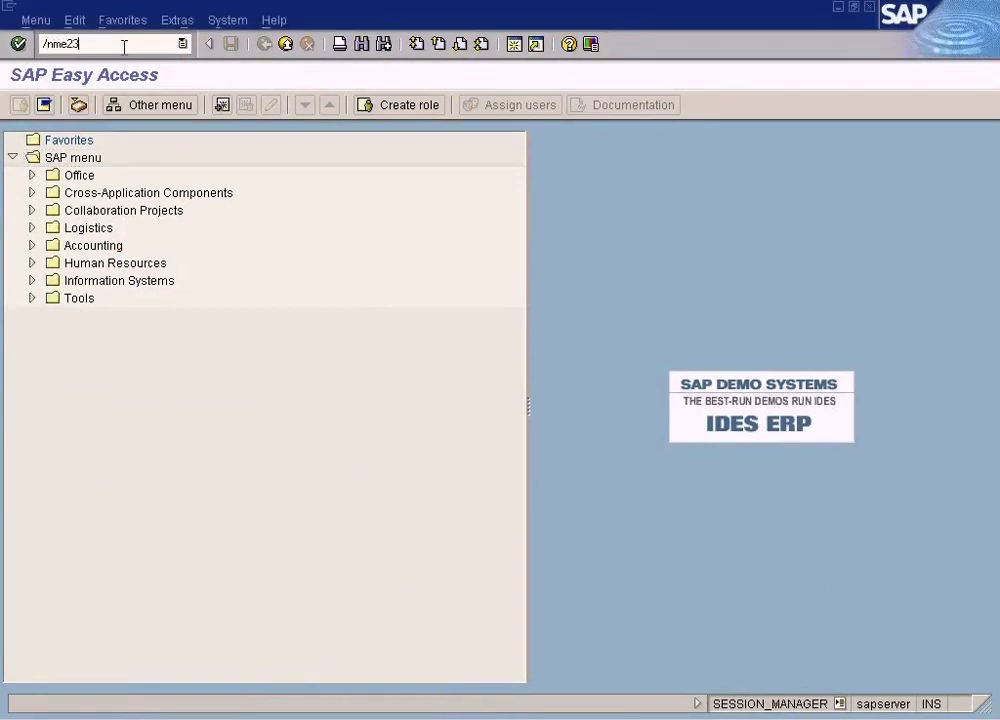
type("/nme23")
key("Return")
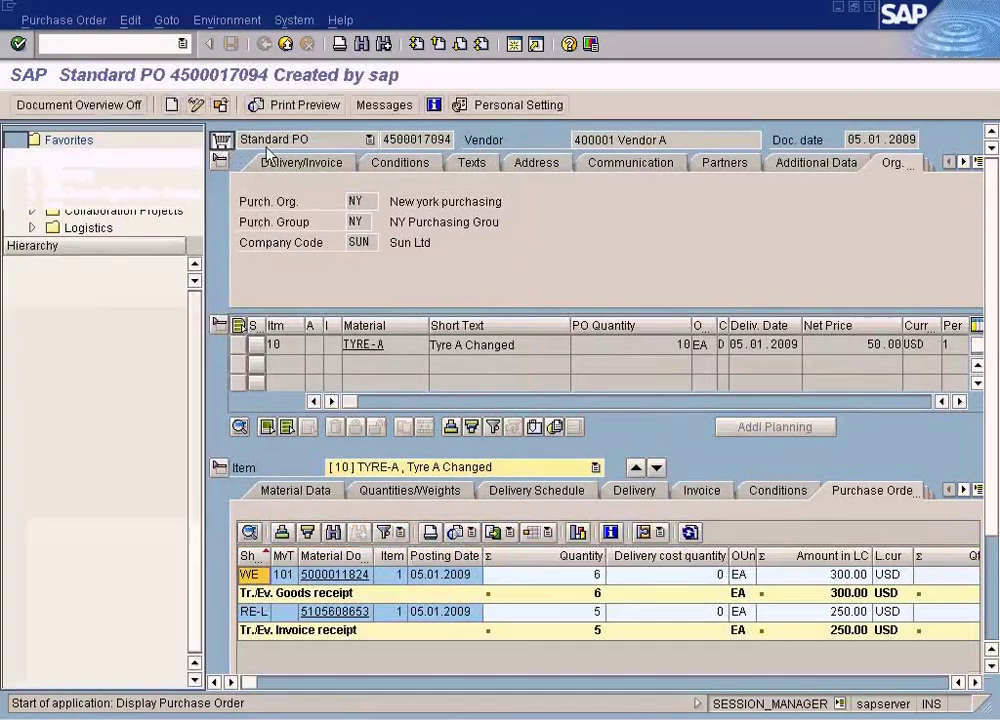
Step: Display the other purchase order whose number ends in 5 and compare the goods receipt and invoice quantities in its history
left_click(221, 104)
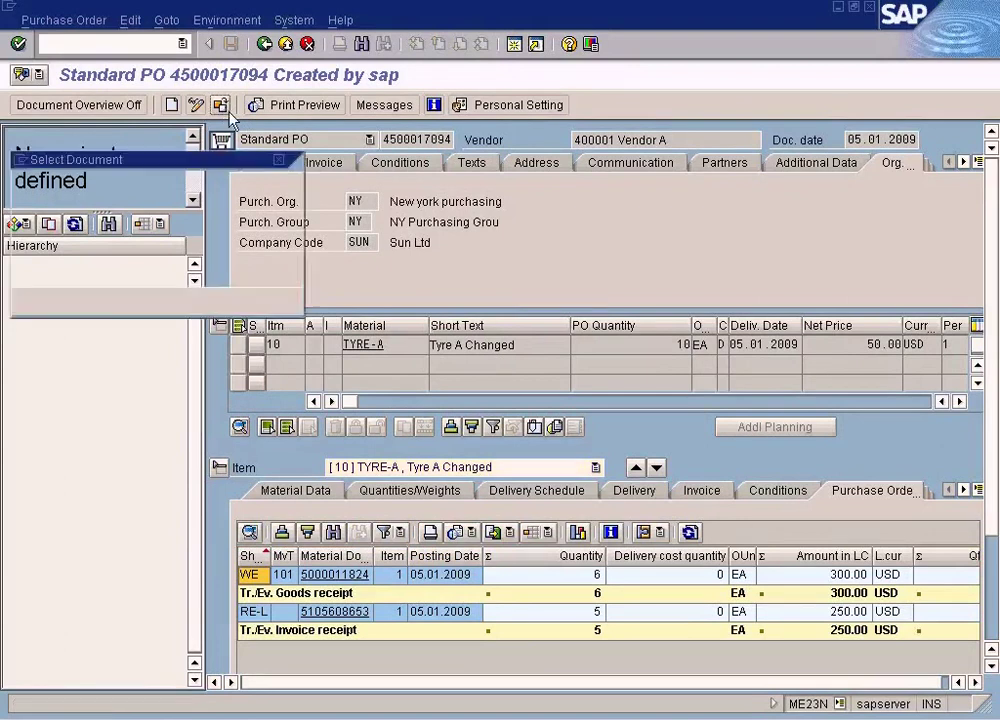
key("End")
key("BackSpace")
type("5")
key("Return")
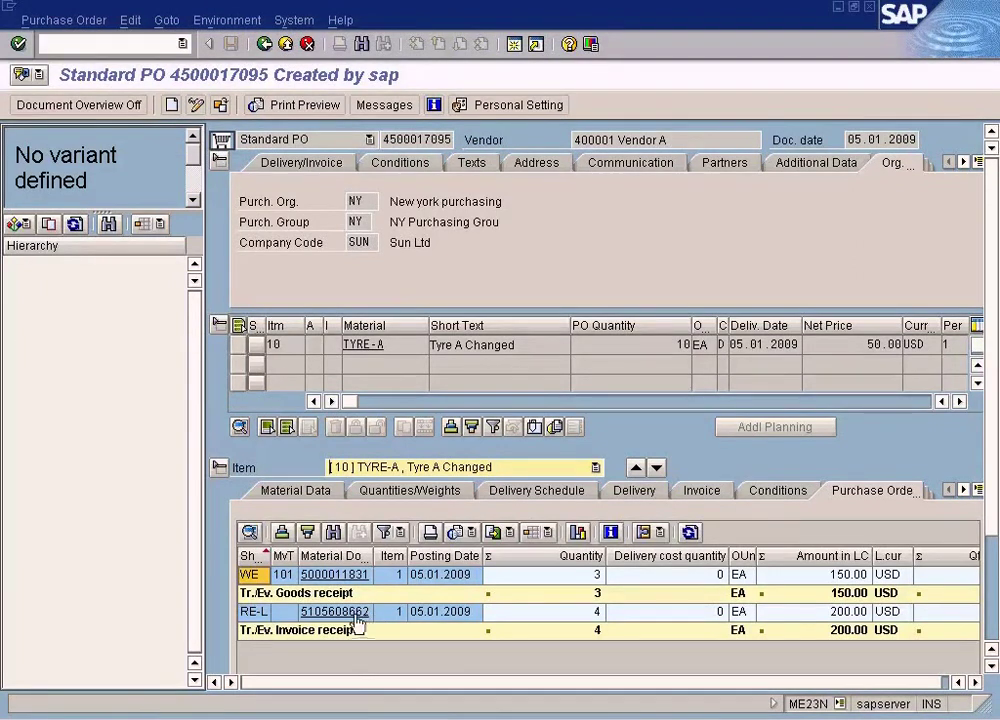
left_click(567, 611)
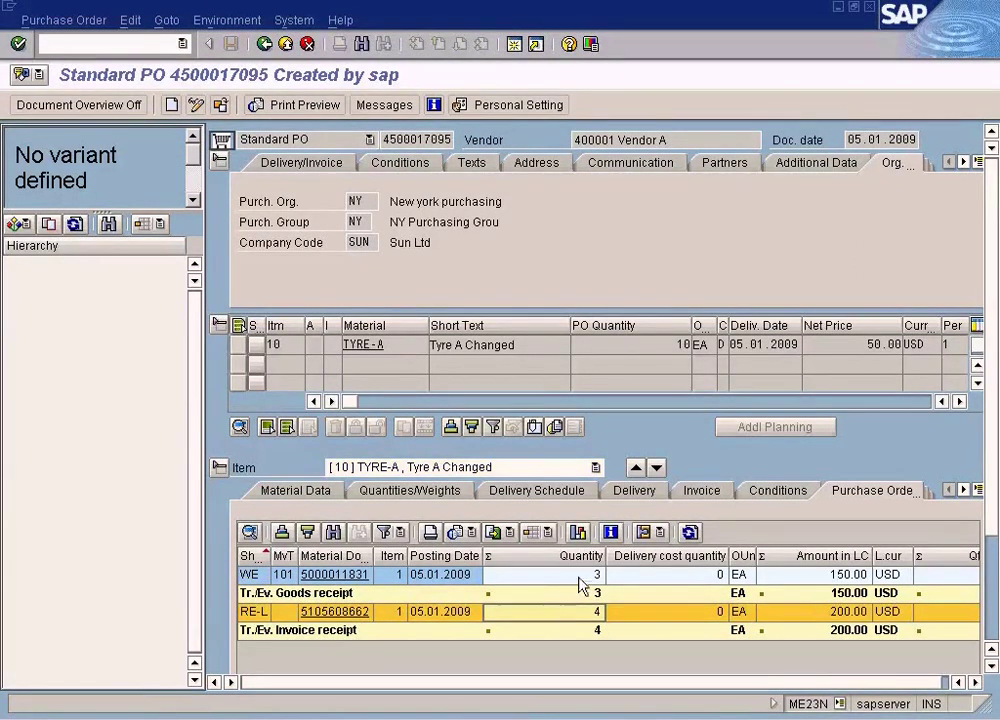
left_click(580, 578)
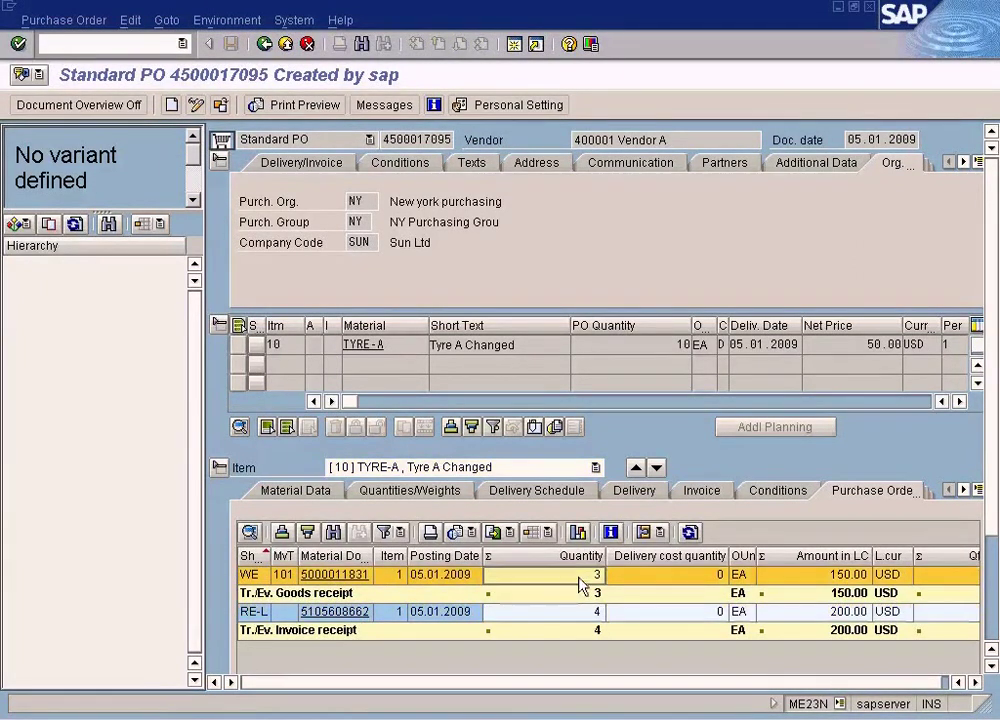
Step: Open the invoice document from the purchase order history and examine its payment block and the available block options
left_click(357, 614)
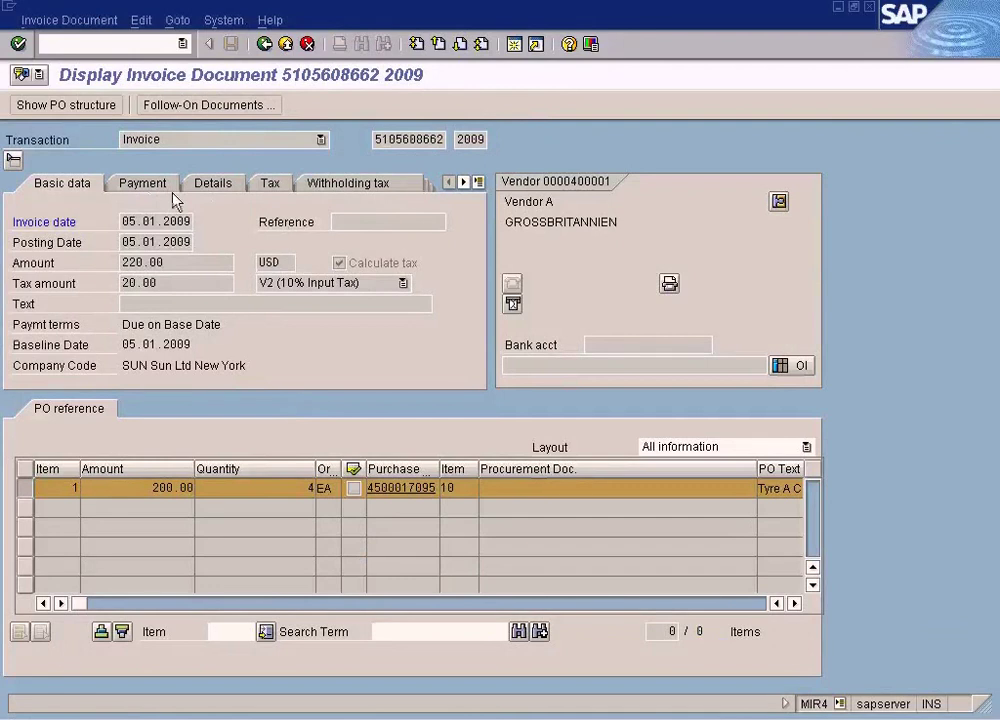
left_click(170, 186)
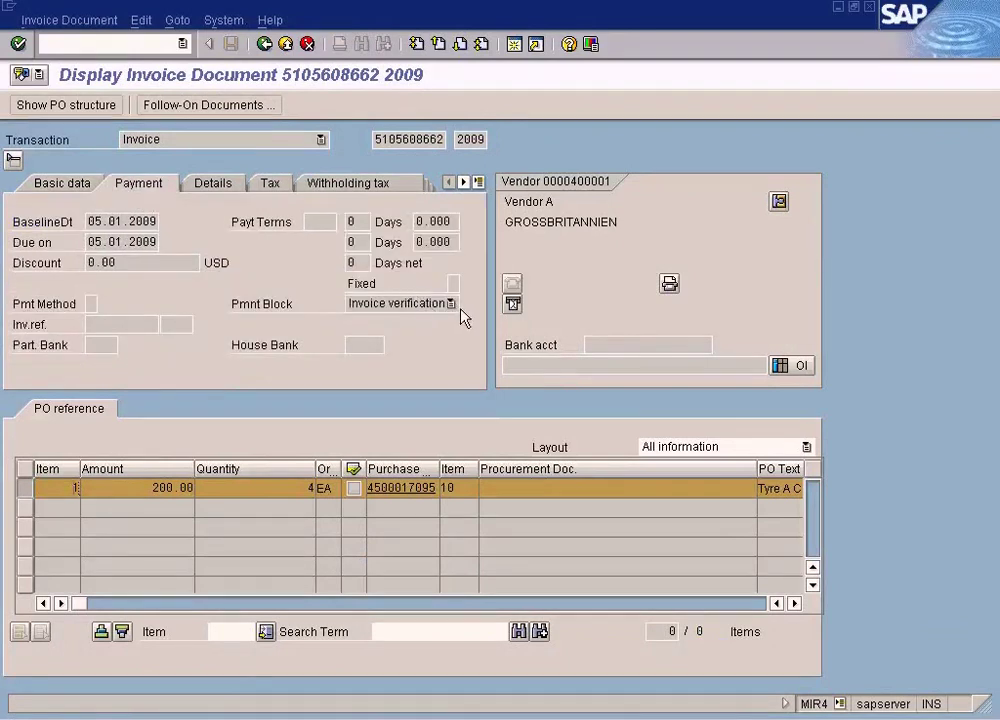
left_click(451, 304)
left_click(451, 304)
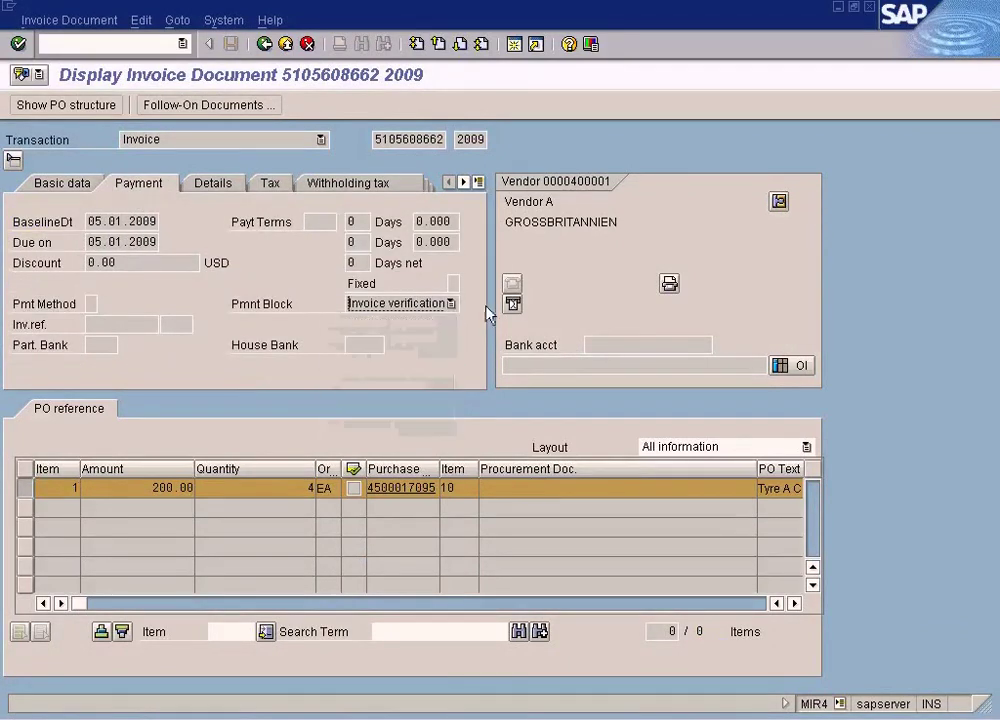
left_click(451, 305)
left_click(436, 370)
Step: Rerun the automatic release in the Release Blocked Invoices session, read the result message's details, and return to the selection screen
left_click(427, 671)
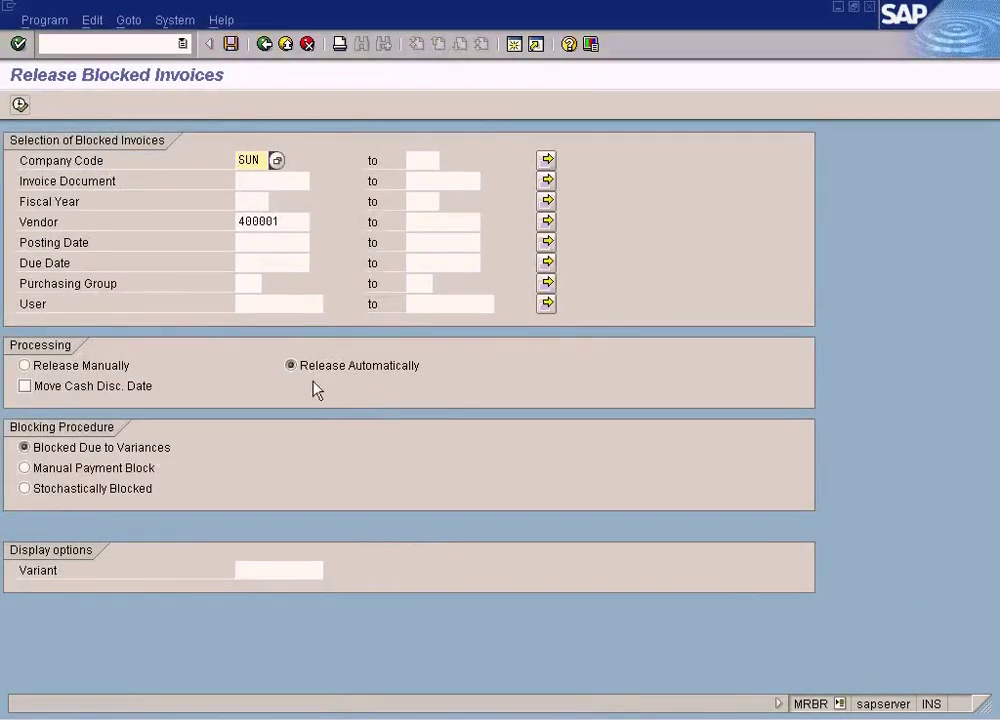
left_click(19, 104)
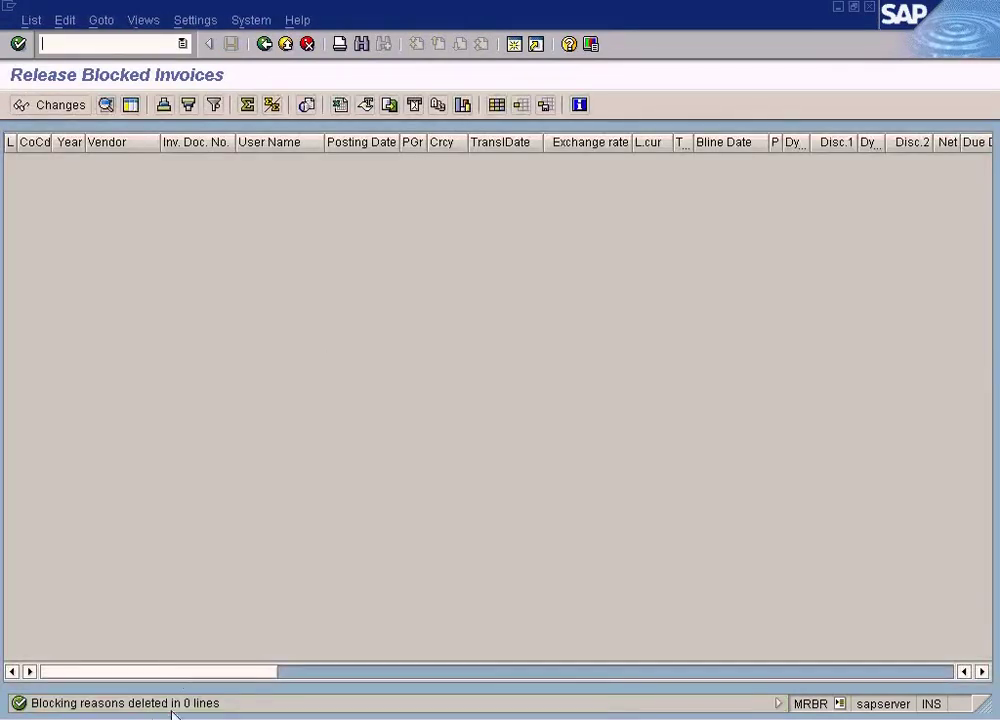
double_click(172, 708)
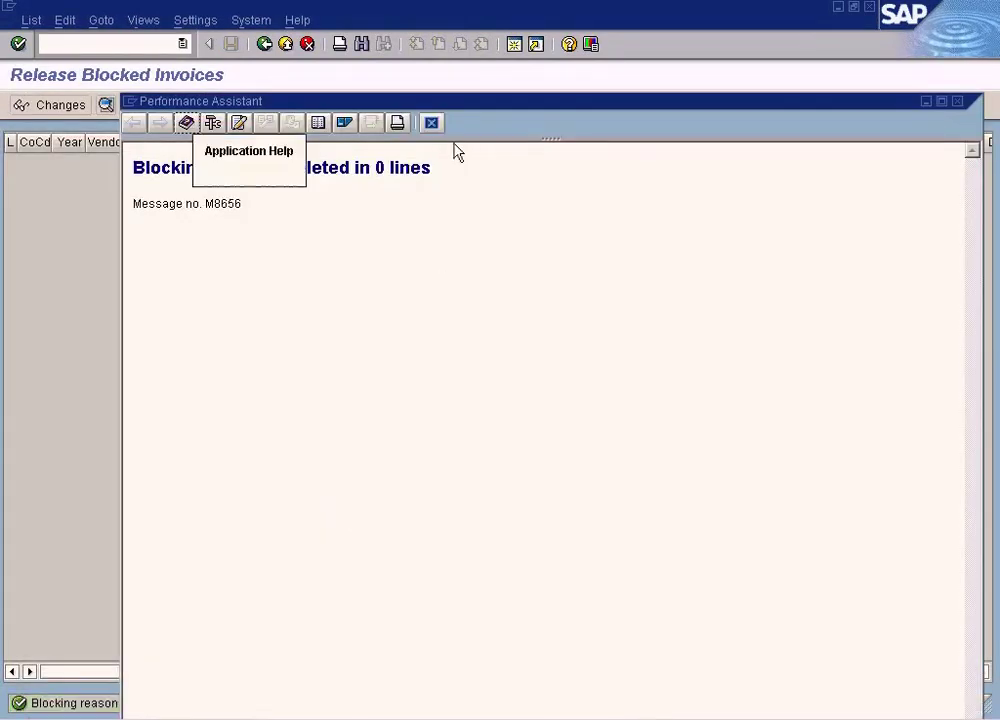
left_click(431, 122)
left_click(264, 44)
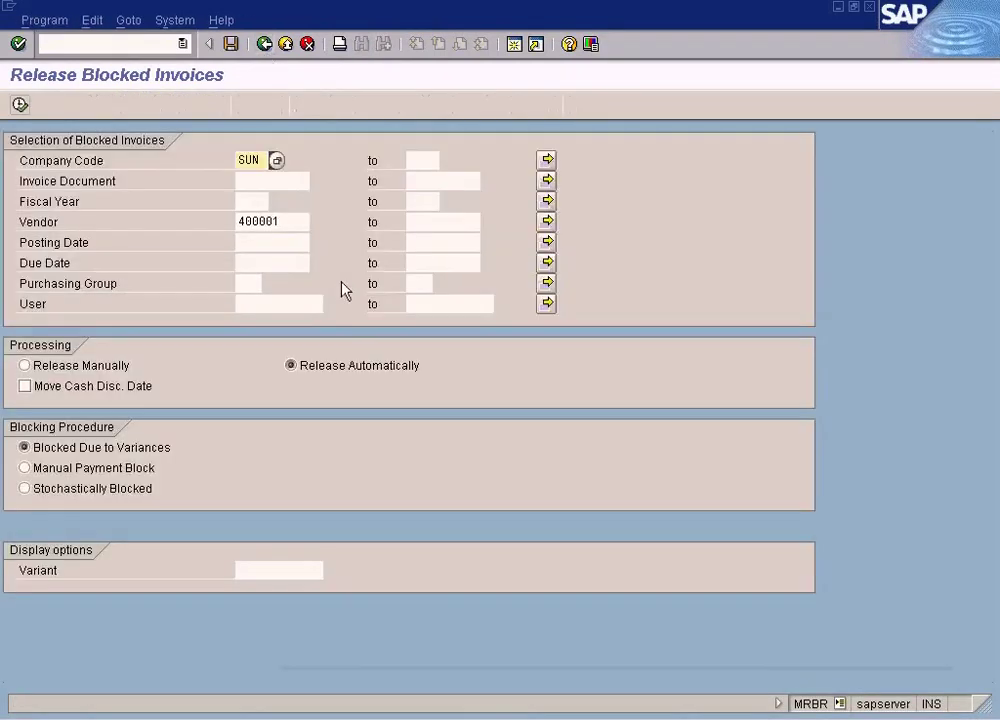
Step: Read the field help for Release Automatically, including the quantity and price variance examples
left_click(338, 374)
key("F1")
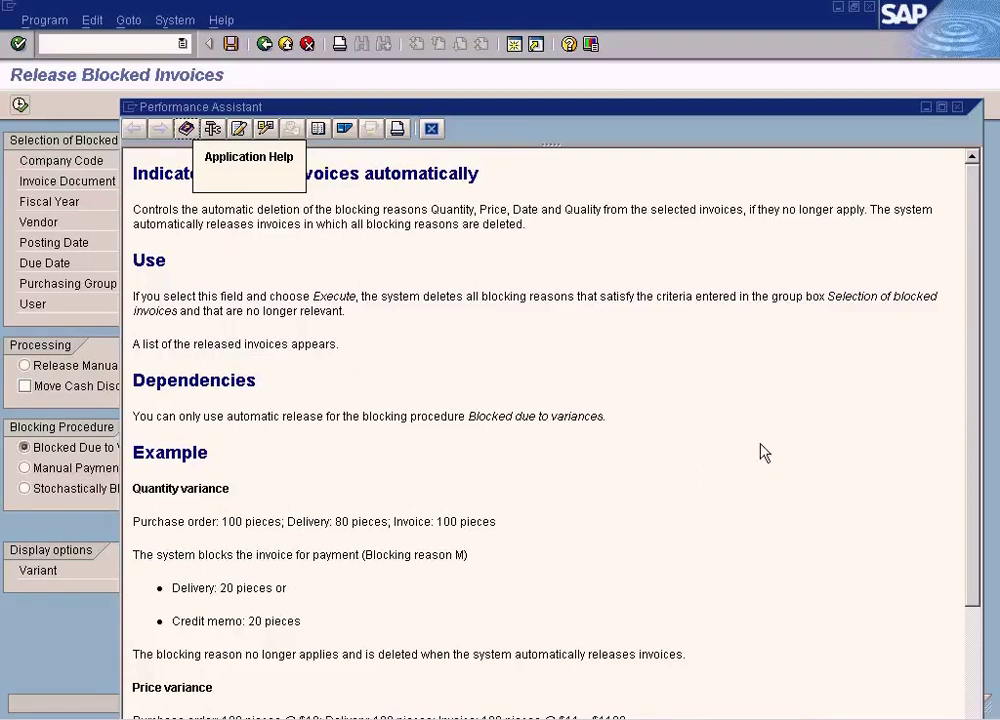
left_click_drag(978, 484, 980, 560)
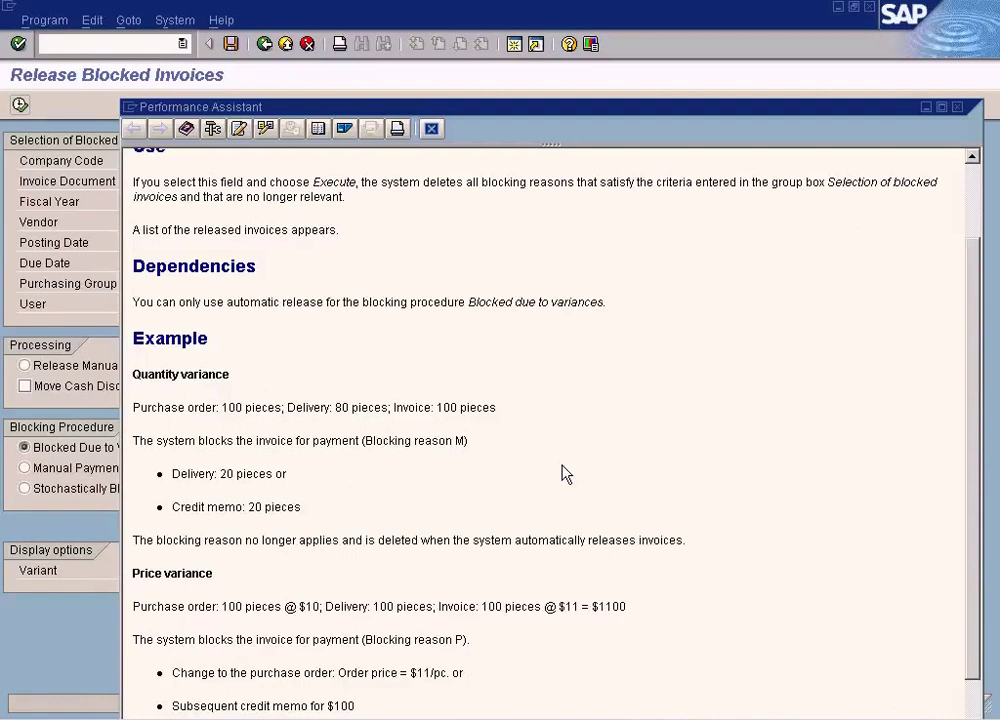
left_click(430, 129)
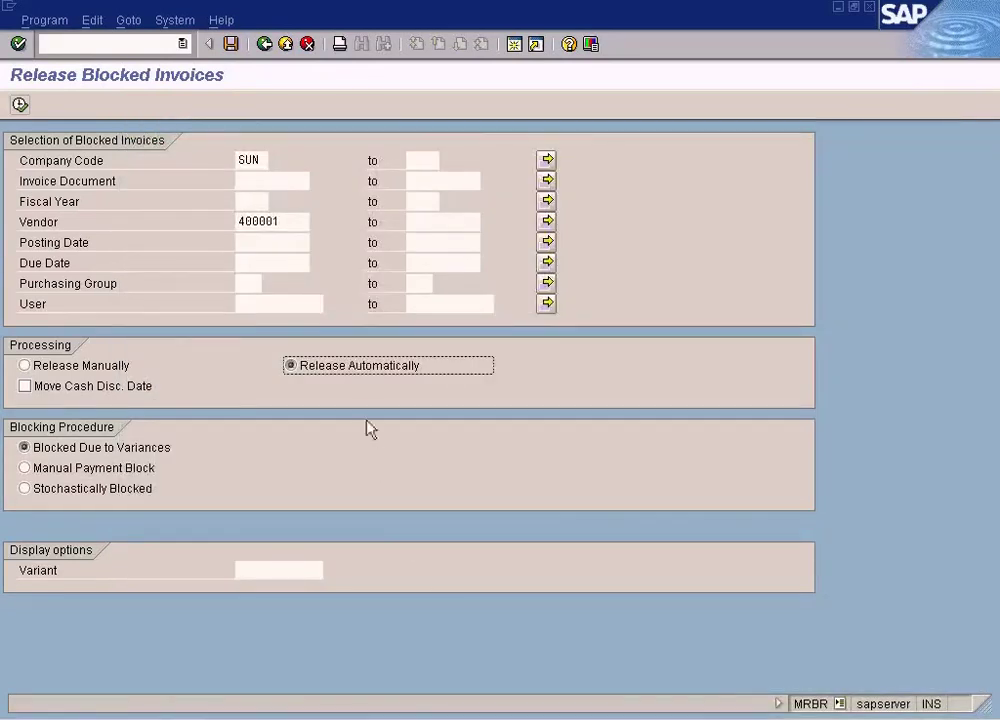
Step: Switch to the Display IMG session and examine the payment blocking reasons and empty new-entries table under Determine Payment Block
left_click(425, 709)
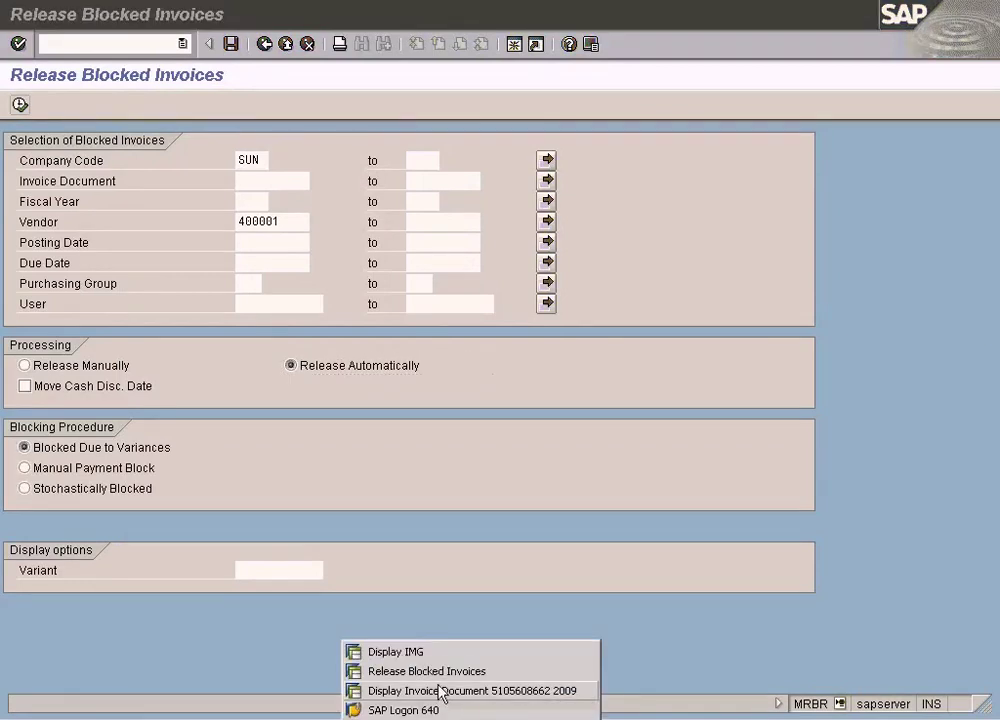
left_click(441, 655)
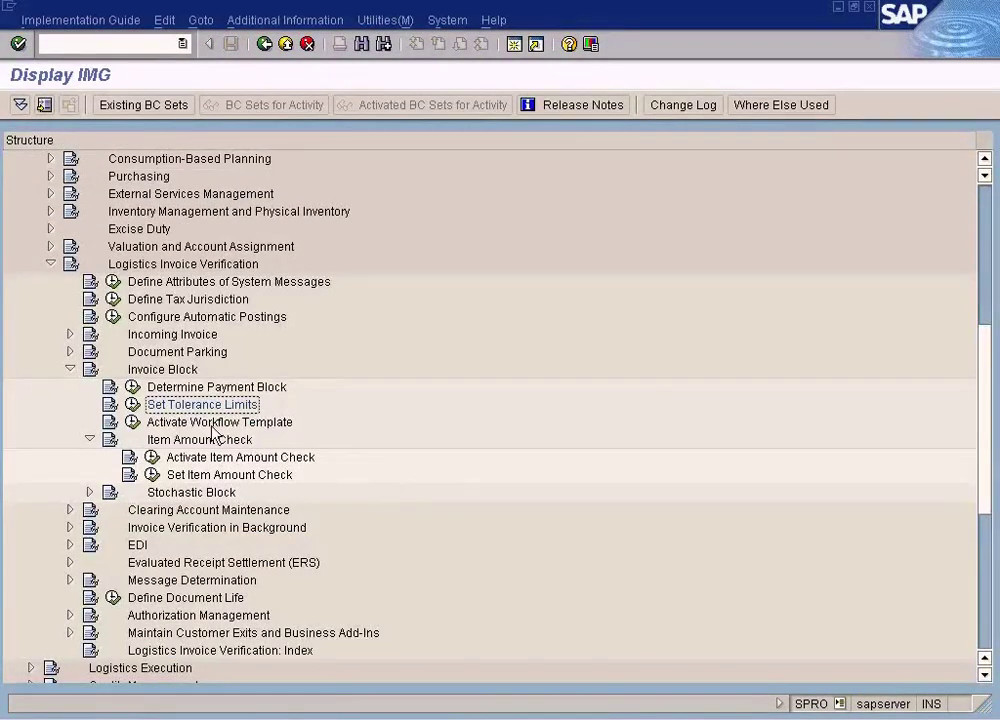
left_click(132, 387)
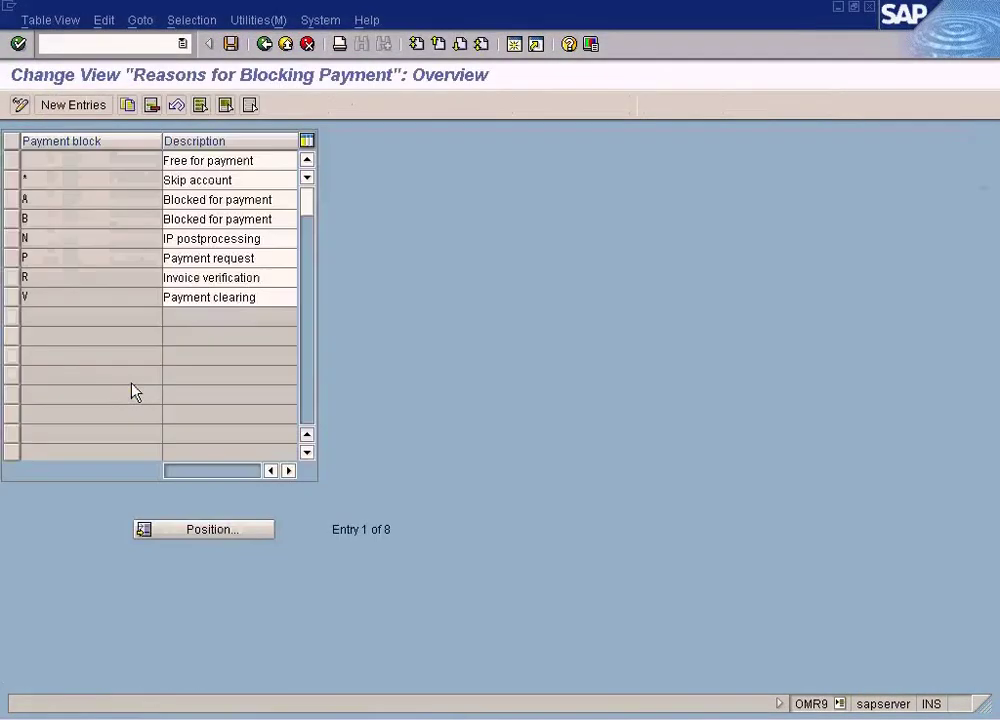
left_click(80, 112)
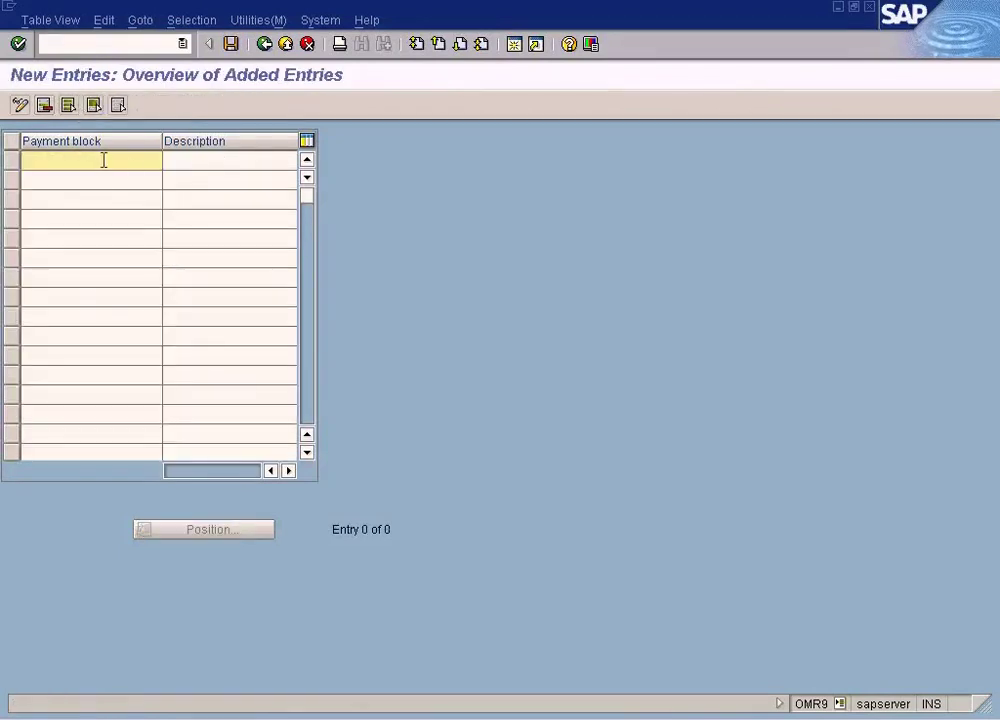
left_click(196, 177)
left_click(264, 44)
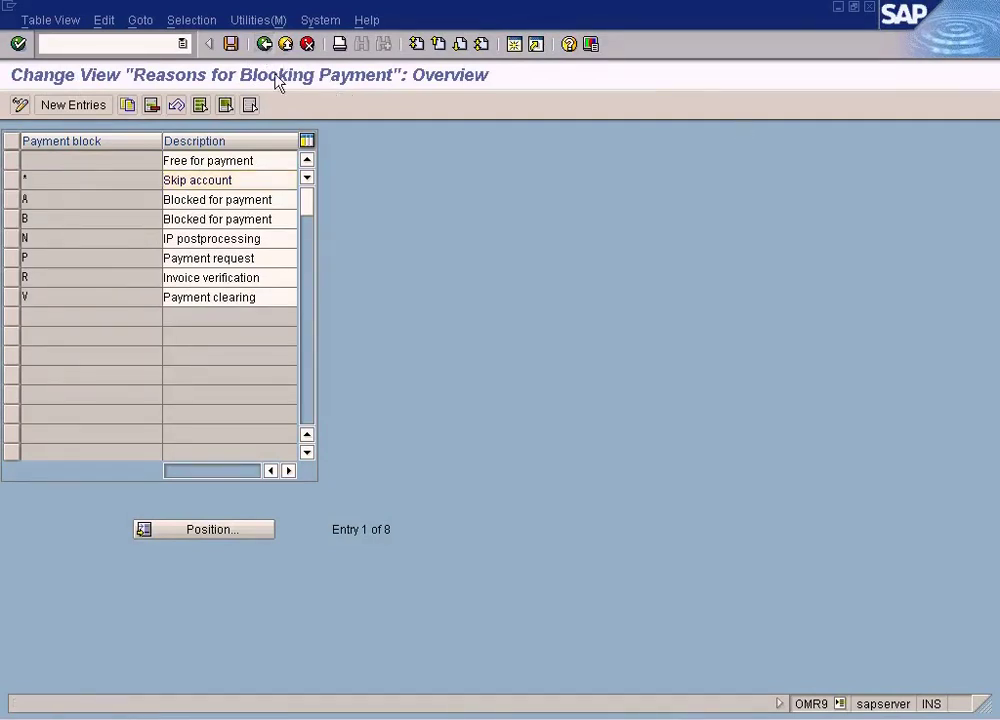
left_click(285, 44)
Step: Switch back to Release Blocked Invoices and highlight blocking reason M in the quantity variance example of the Release Automatically help
left_click(460, 719)
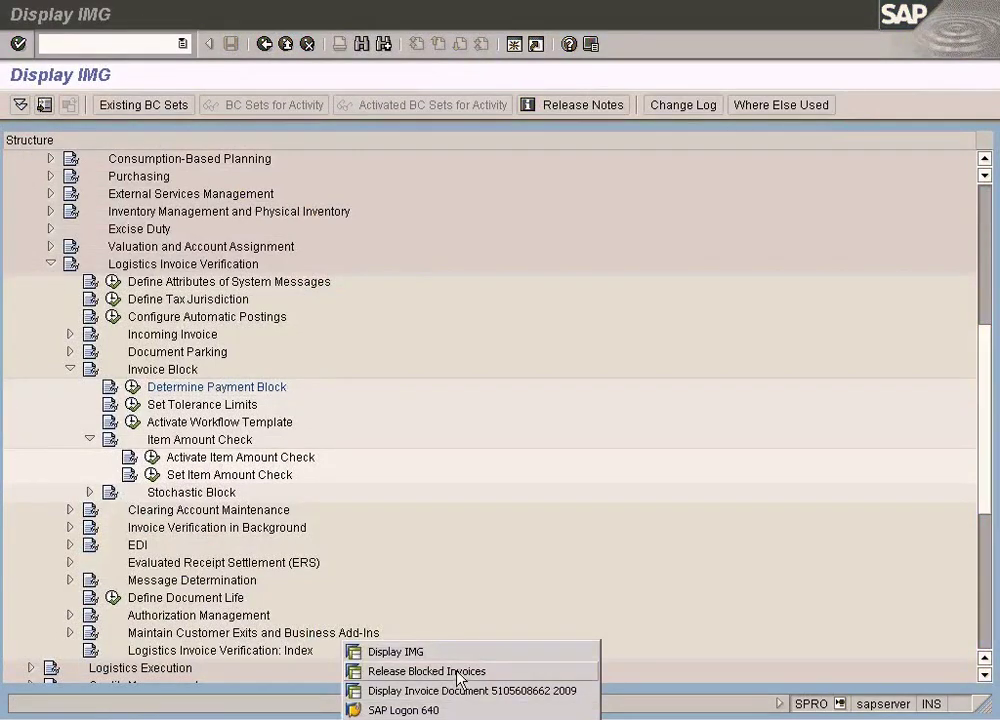
left_click(462, 671)
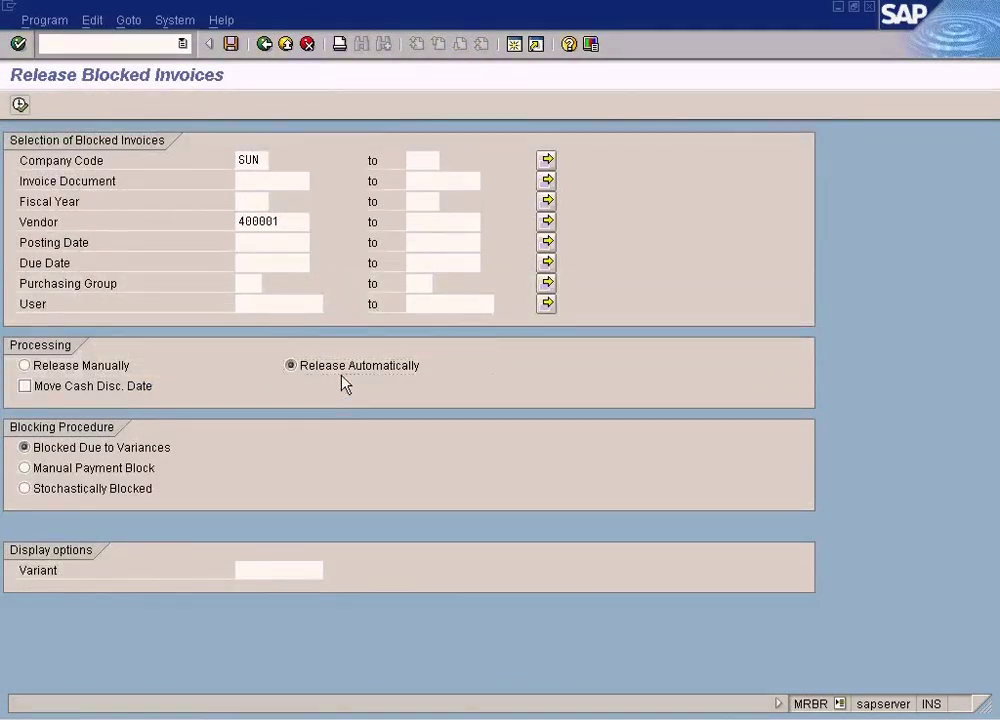
key("F1")
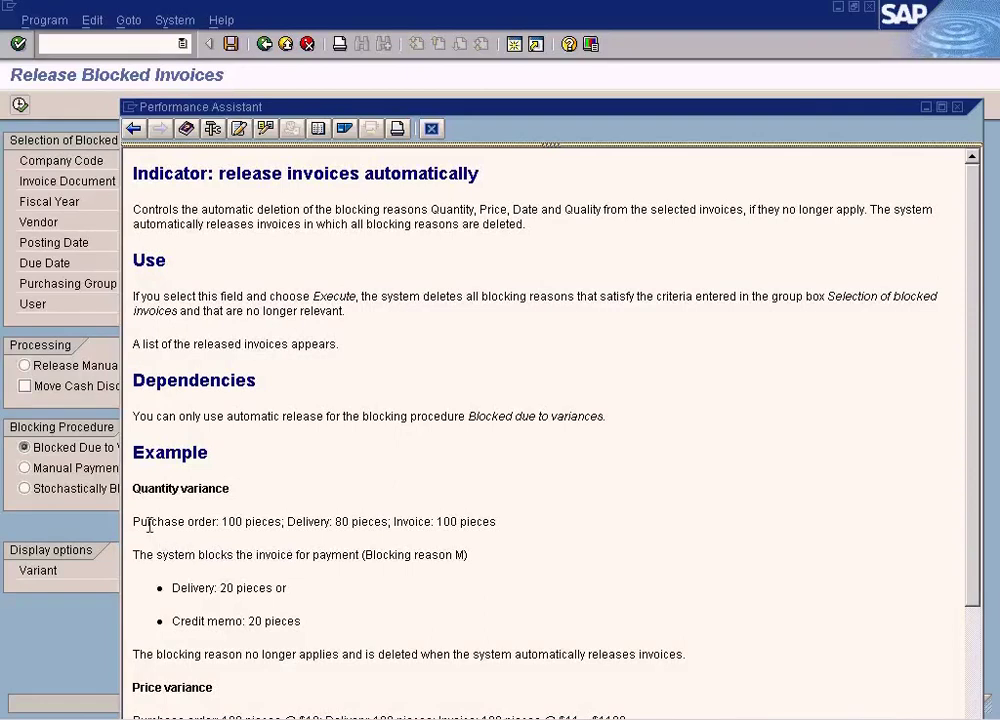
left_click_drag(125, 518, 375, 580)
left_click(480, 562)
left_click_drag(478, 554, 424, 555)
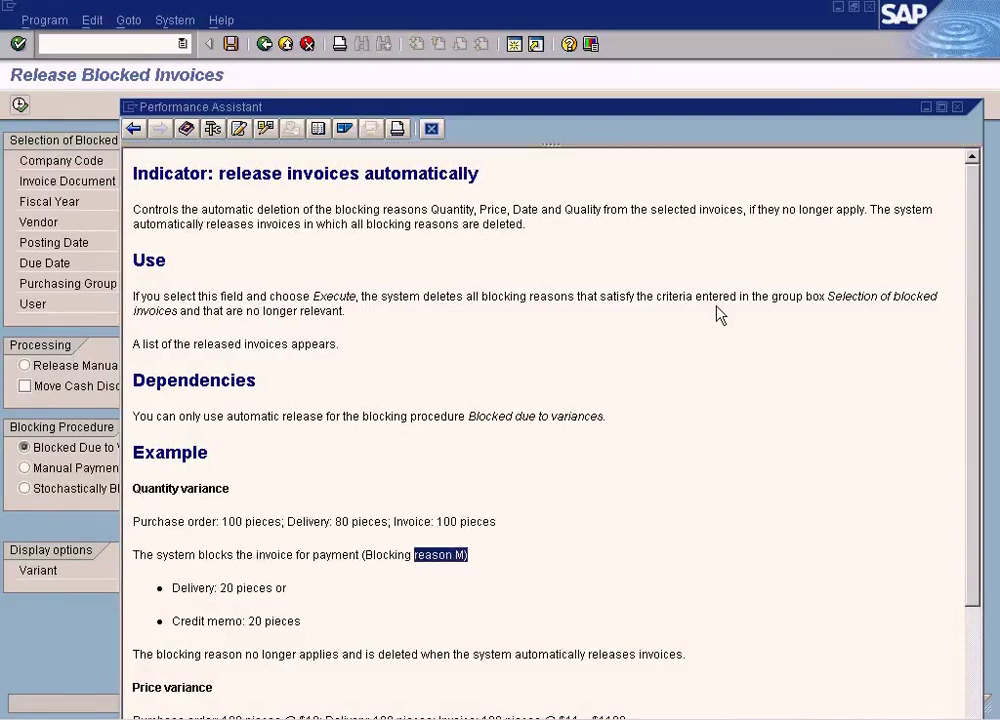
Step: Close the help, switch to the Display Invoice Document session, and open the Vendor A line item of its accounting document
left_click(957, 107)
left_click(455, 718)
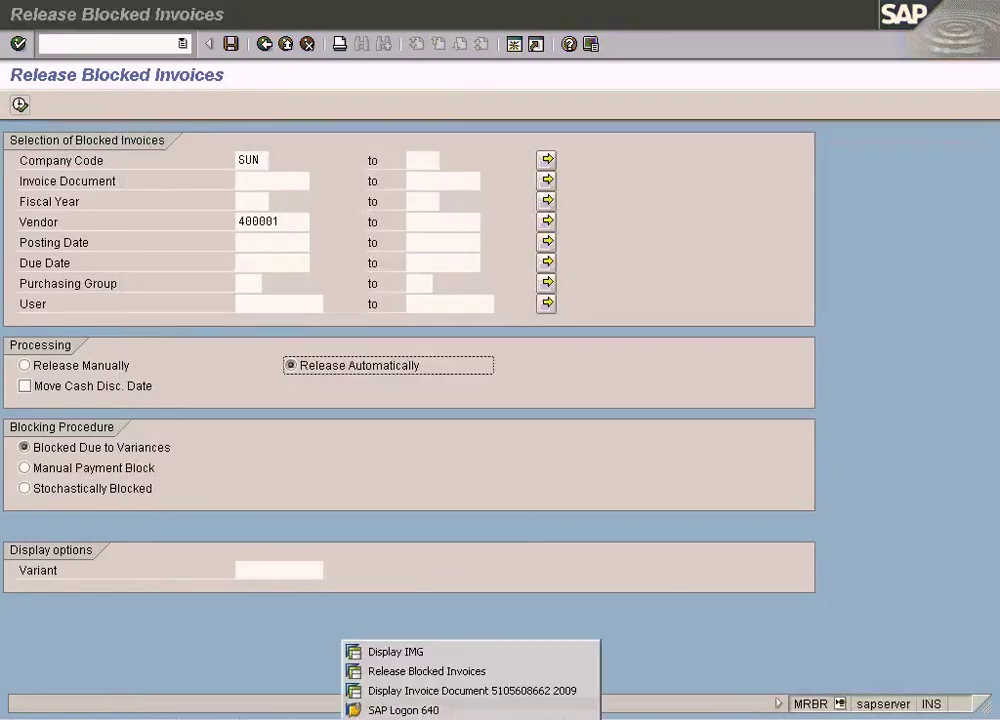
left_click(441, 690)
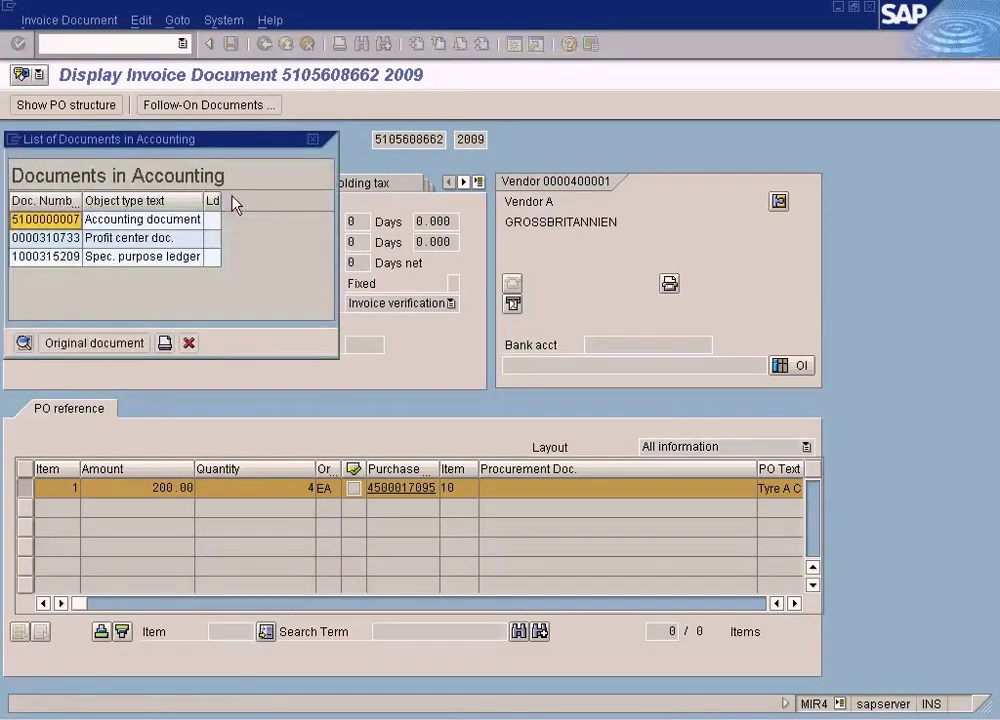
left_click(24, 345)
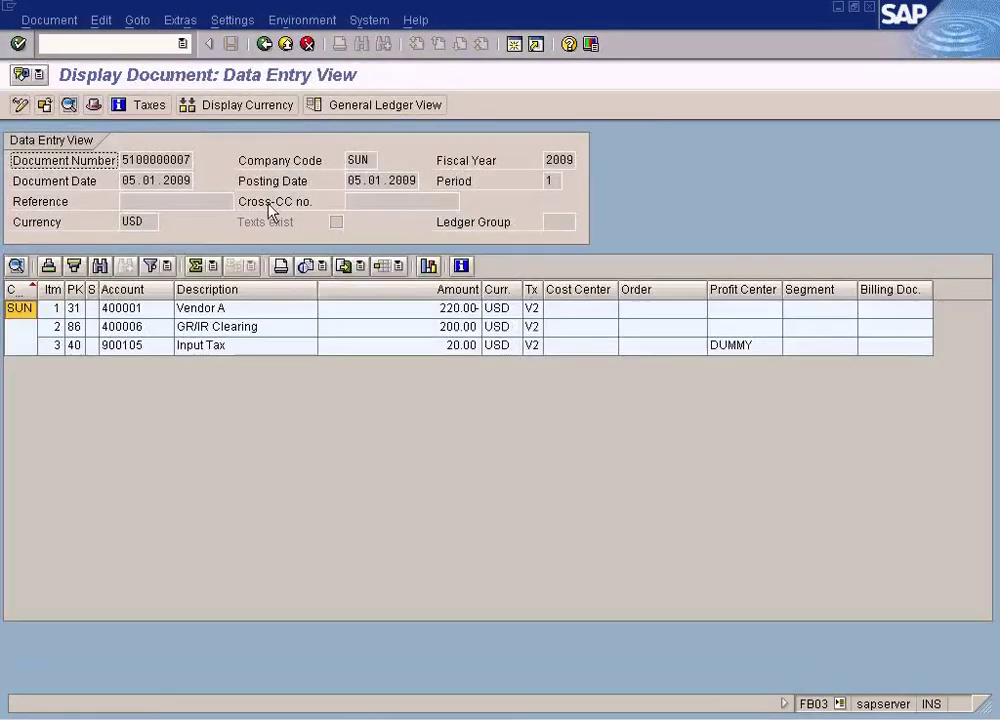
double_click(221, 308)
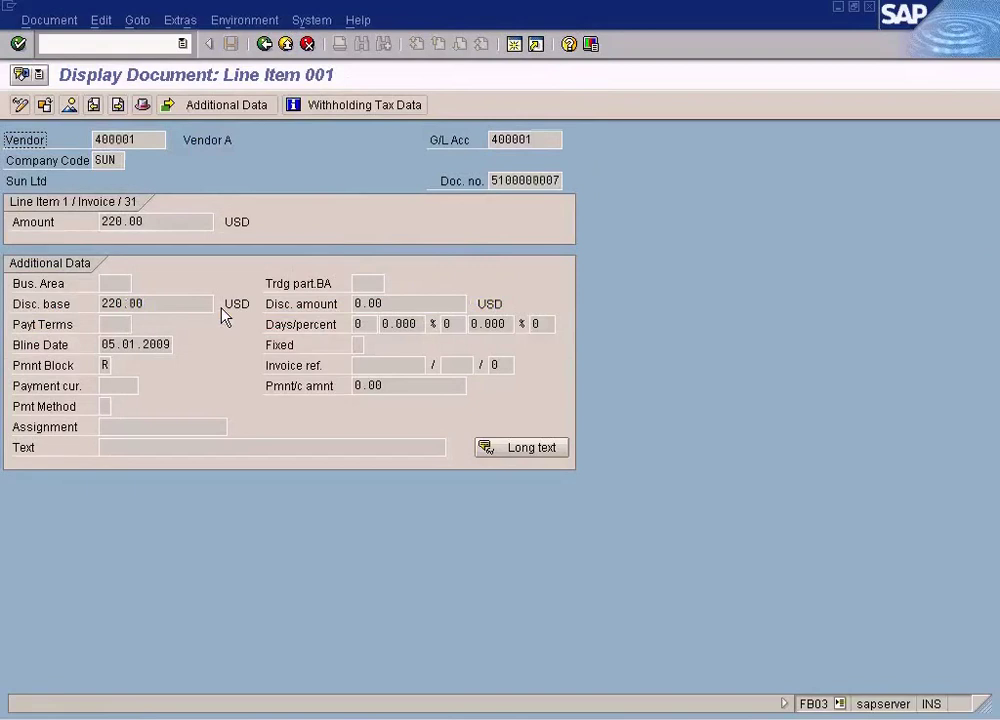
Step: Look up the possible entries for the line item's payment block, checking key R for invoice verification, and close the list
left_click(118, 366)
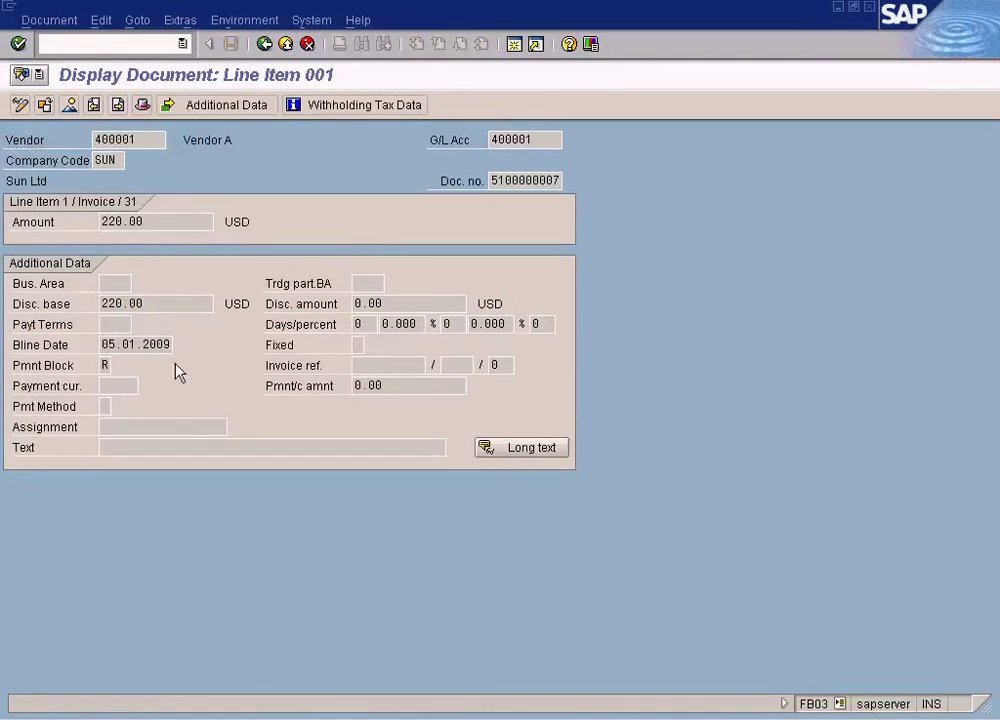
key("F4")
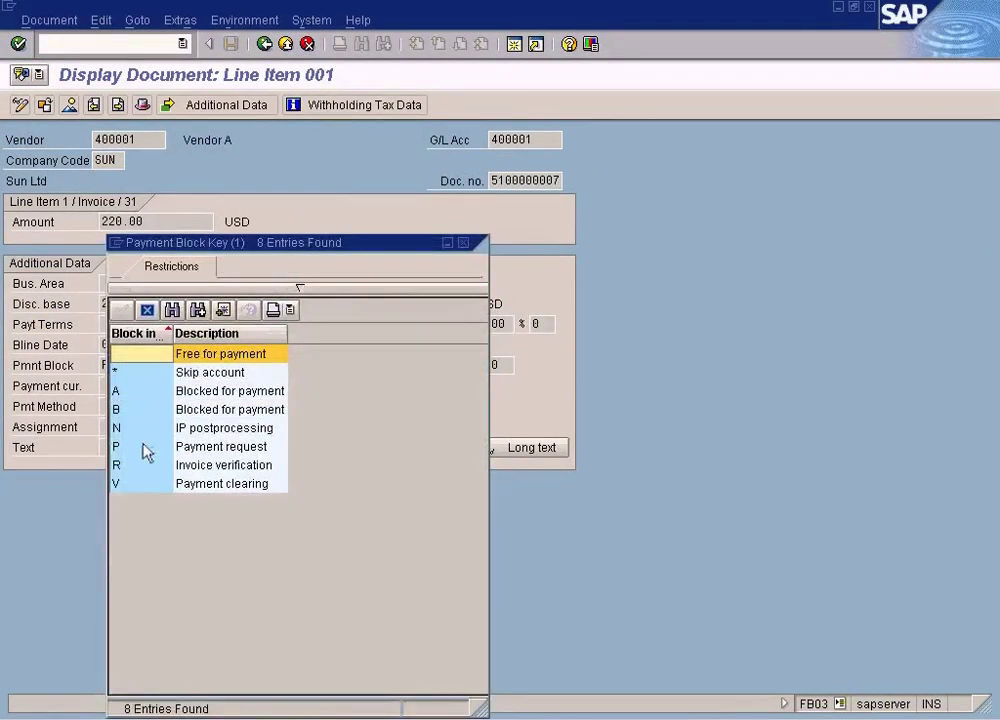
left_click(140, 465)
left_click(464, 243)
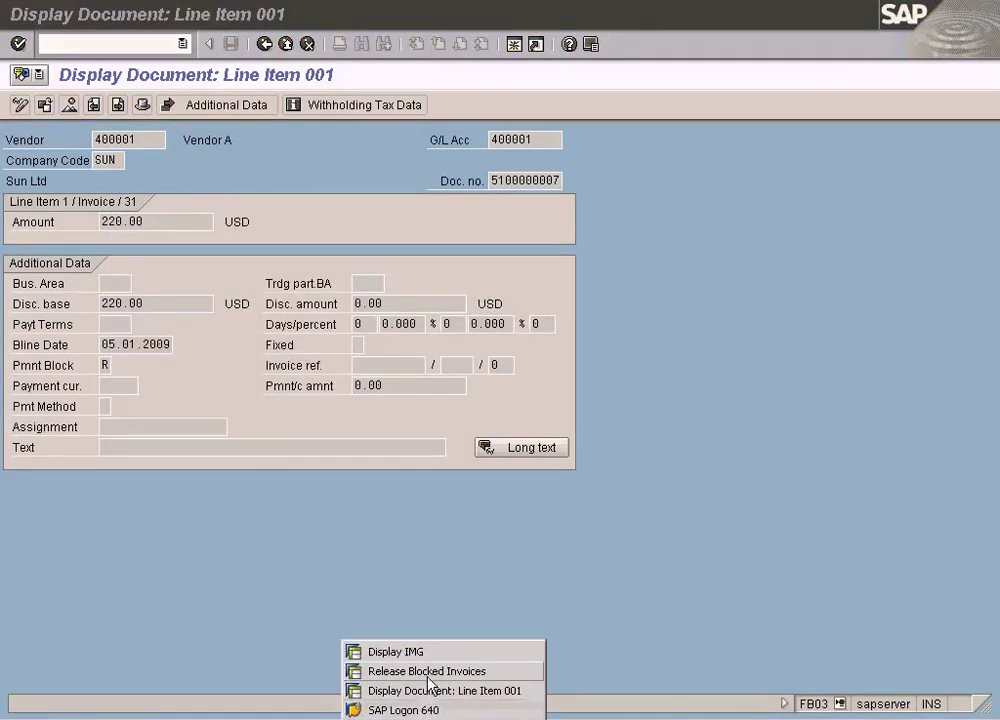
Step: Switch back to Release Blocked Invoices, run it with Release Manually for invoices blocked due to variances, release Vendor A's invoice and save
left_click(420, 670)
left_click(96, 367)
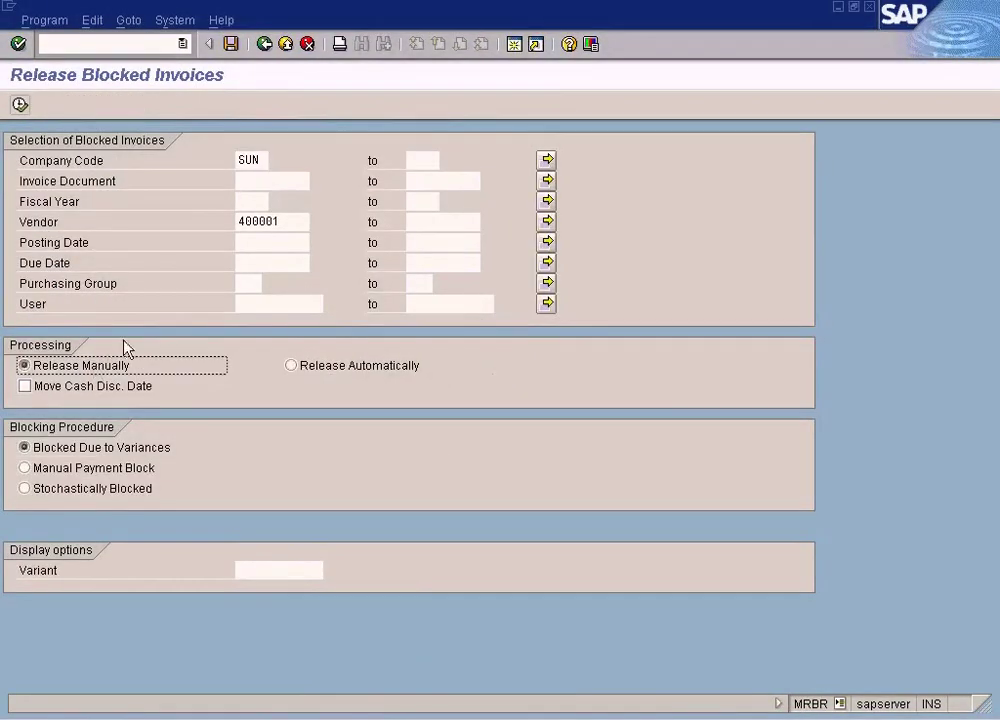
left_click(20, 104)
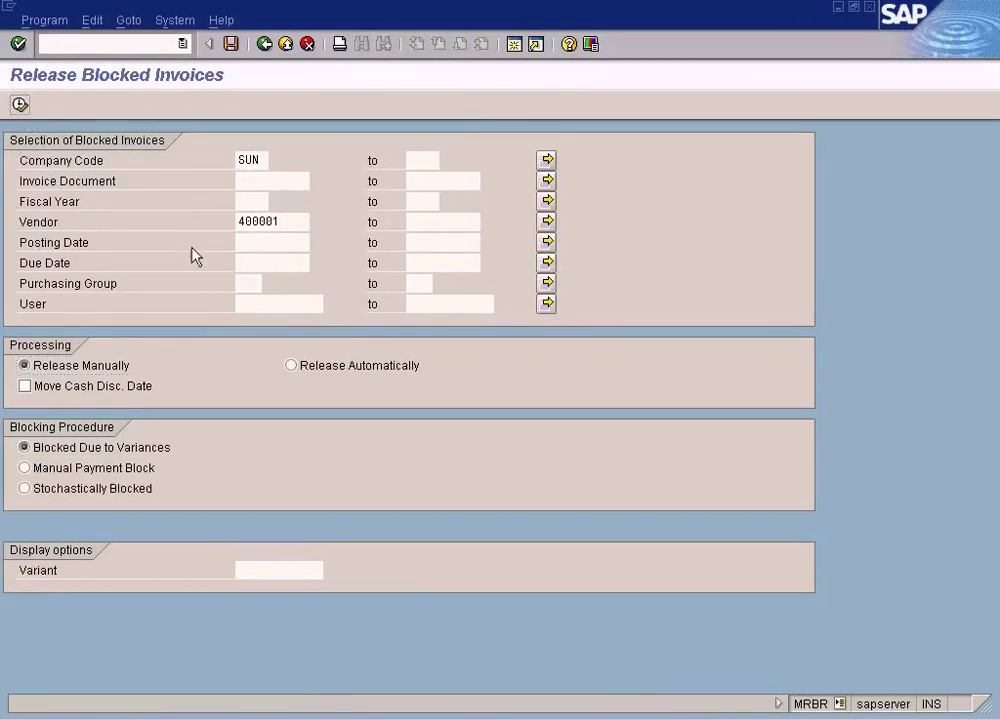
left_click(15, 161)
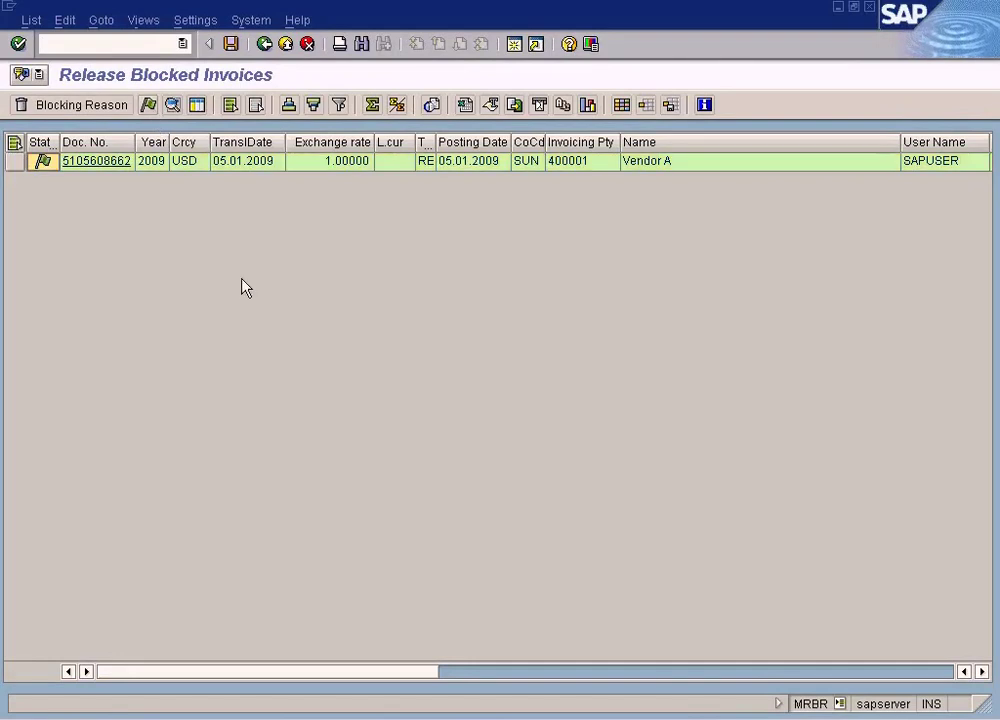
left_click(231, 44)
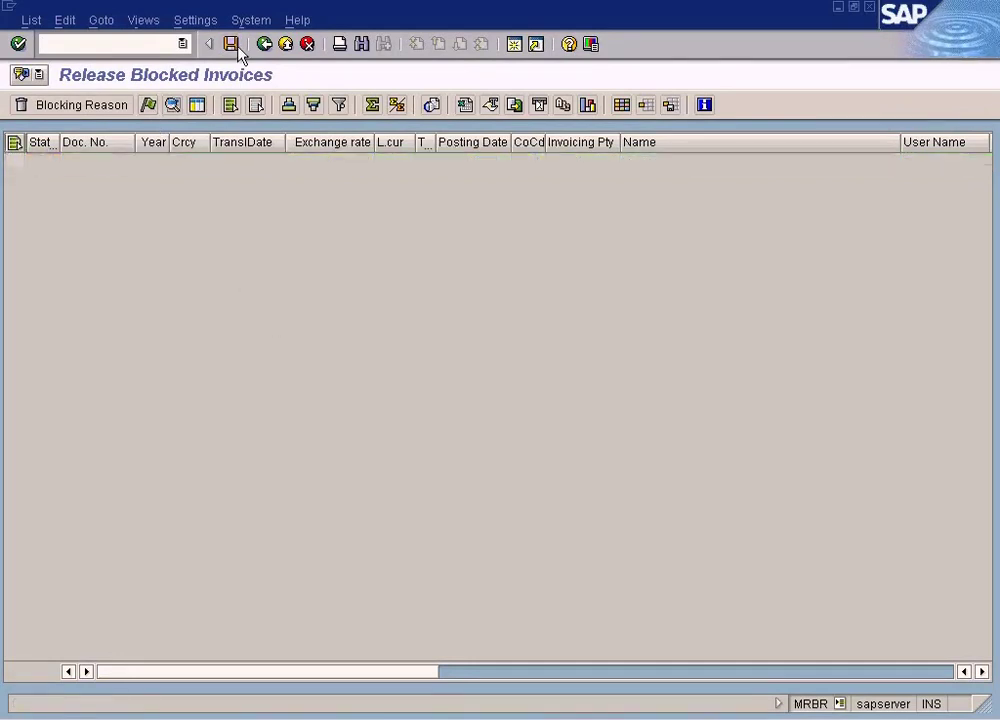
Step: Leave the released invoice list and look up the possible payment block keys in the vendor line item of the accounting document
left_click(264, 44)
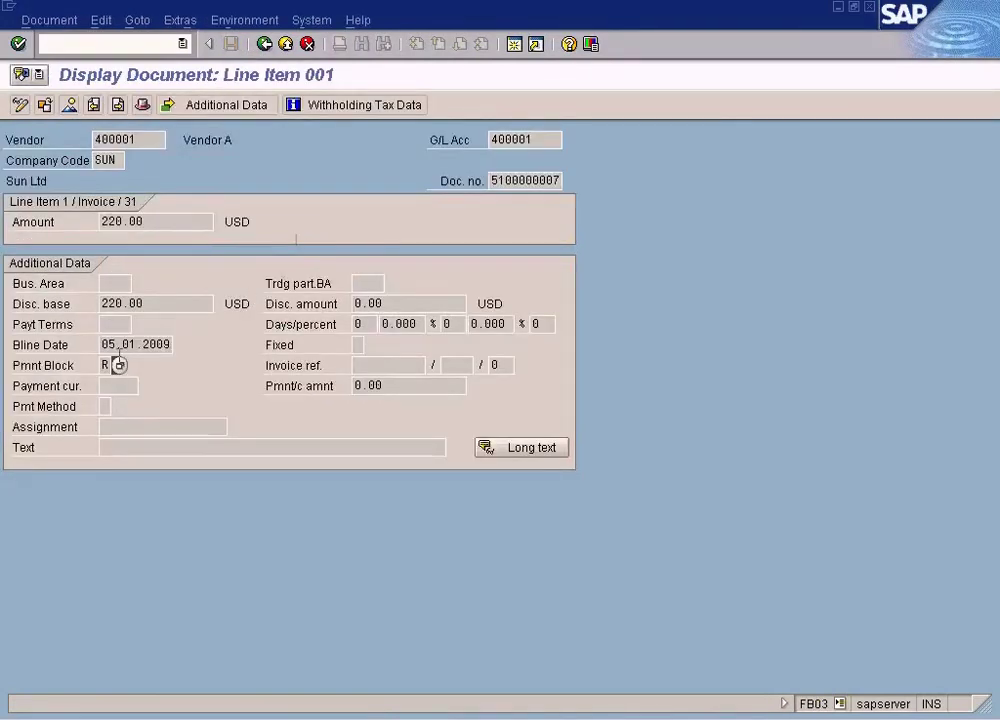
left_click(119, 365)
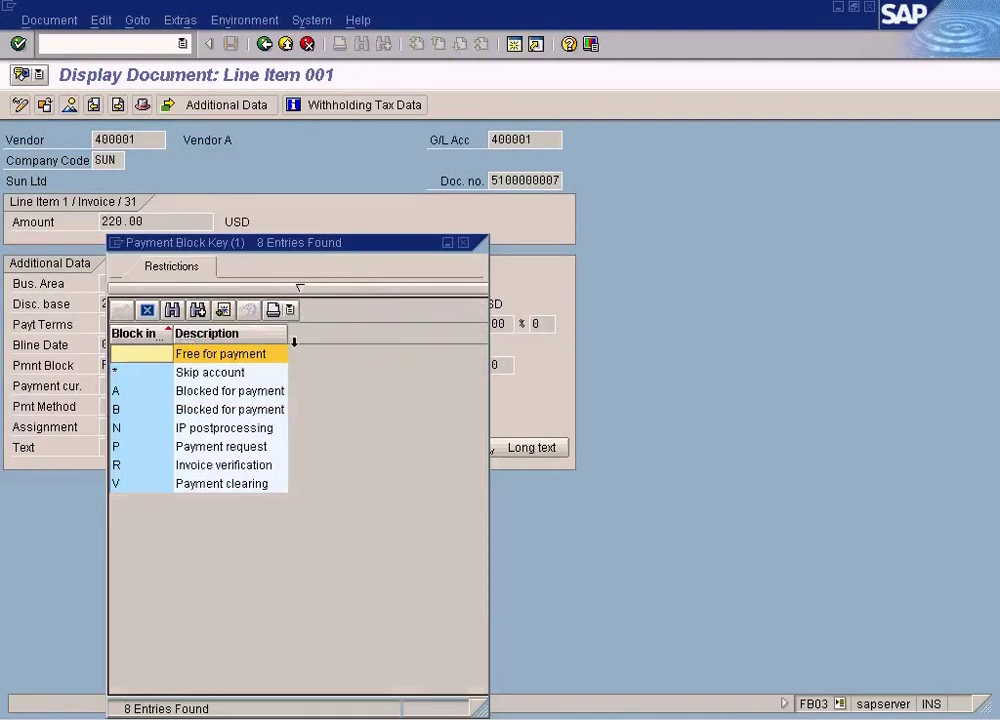
left_click(465, 245)
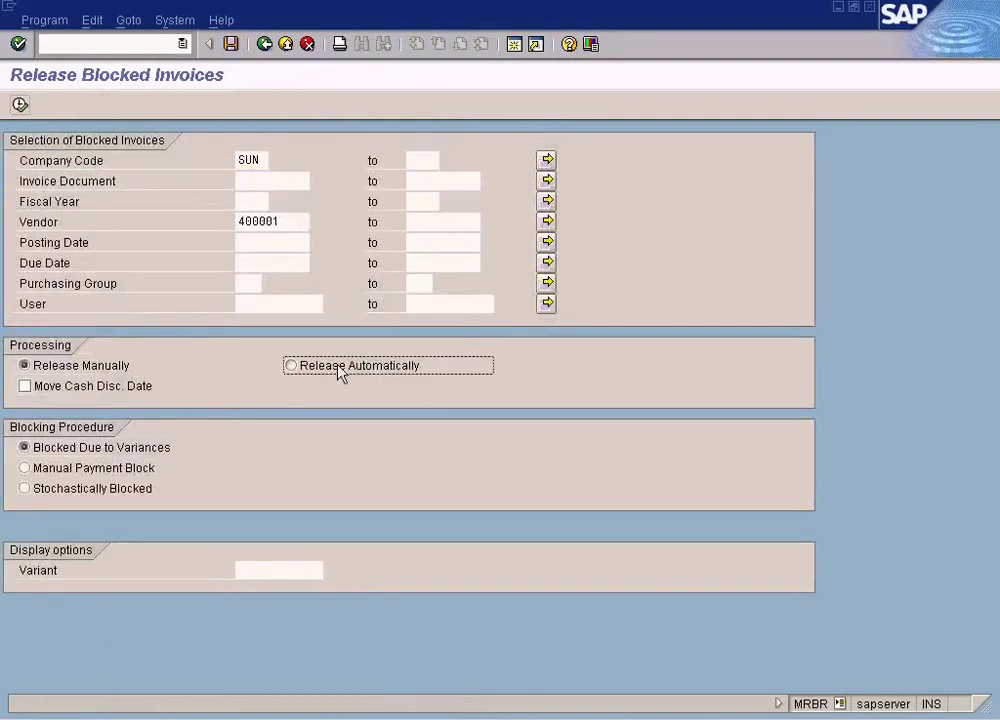
Step: Read the field help for Release Automatically, and search for company code SUN's blocked invoices with Release Manually
left_click(338, 367)
key("F1")
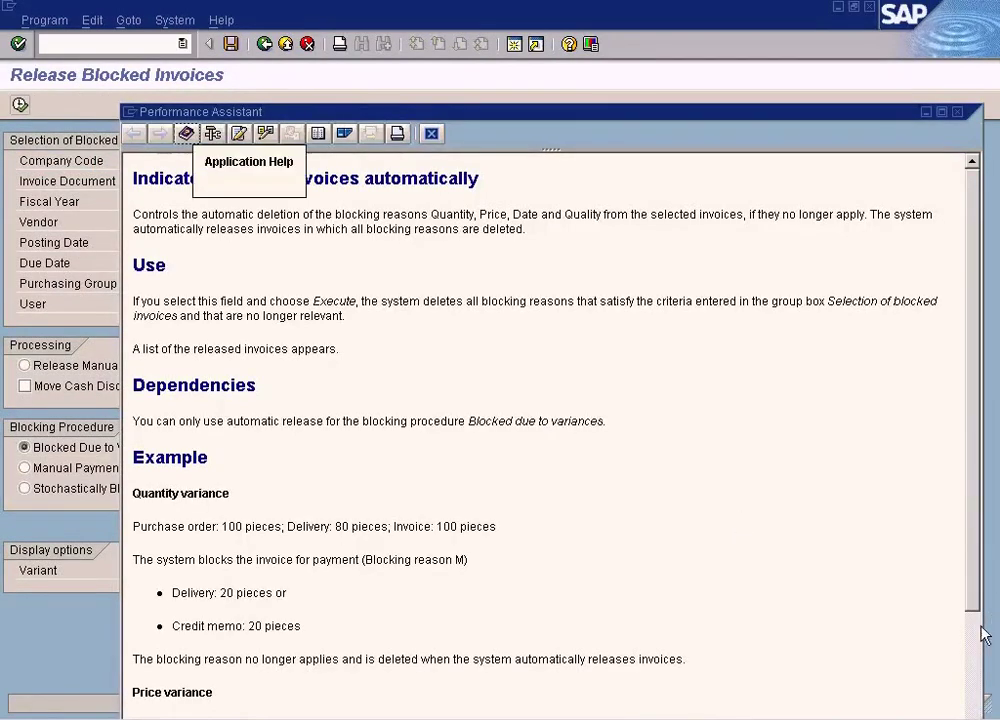
scroll(979, 655, "down", 5)
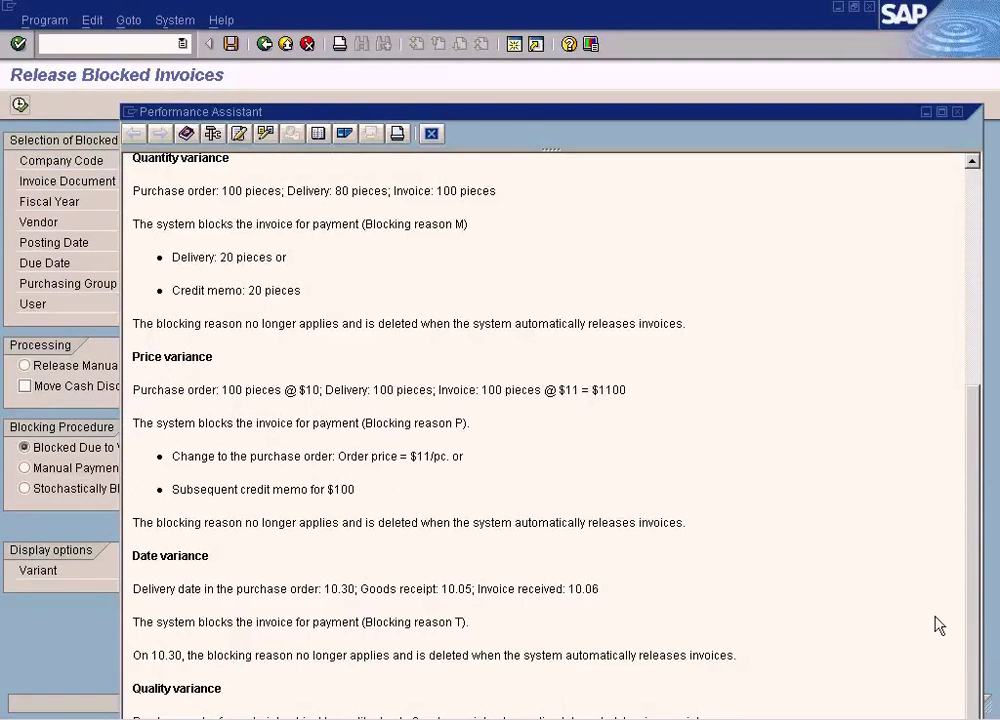
left_click(434, 136)
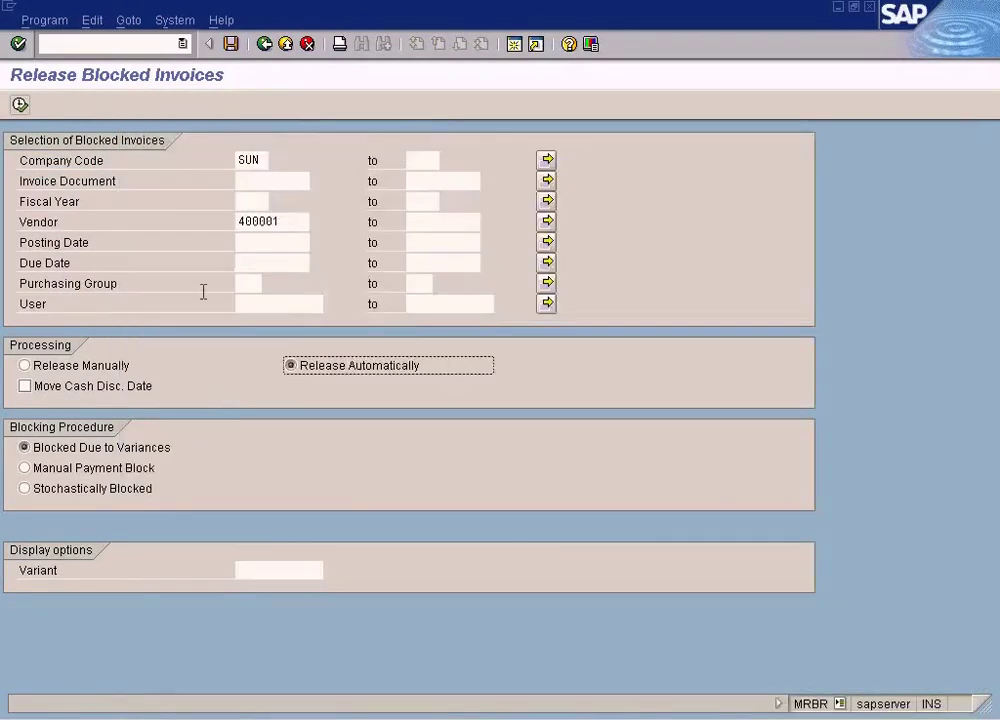
left_click(88, 369)
left_click(20, 104)
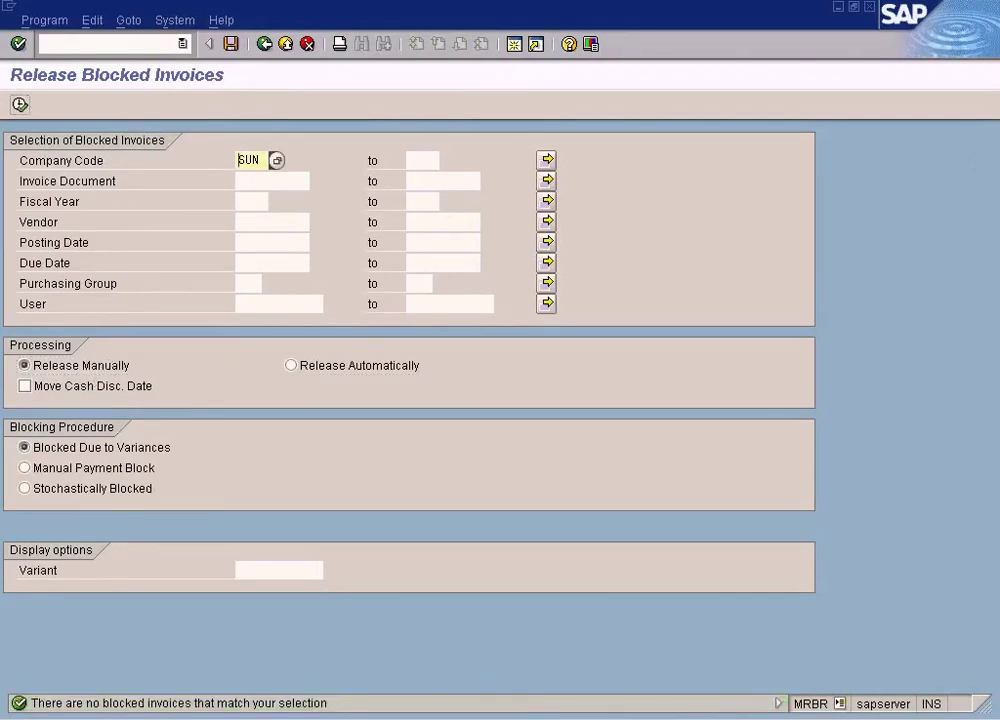
Step: Switch to the session showing line item 001 and go back through the accounting and invoice documents to the purchase order
left_click(453, 712)
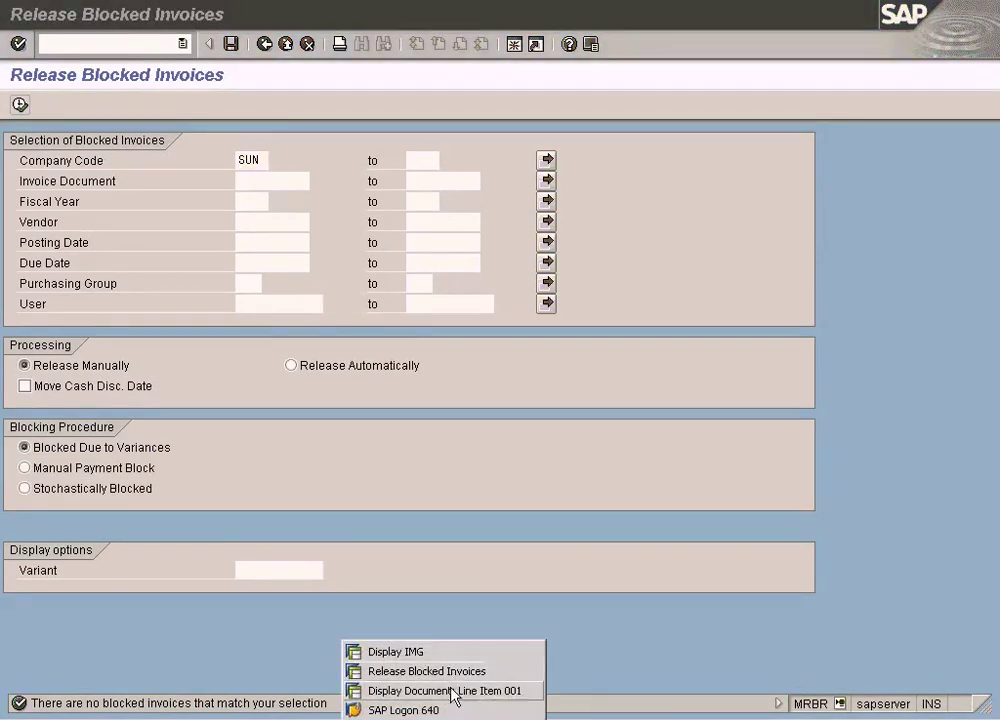
left_click(455, 691)
left_click(268, 46)
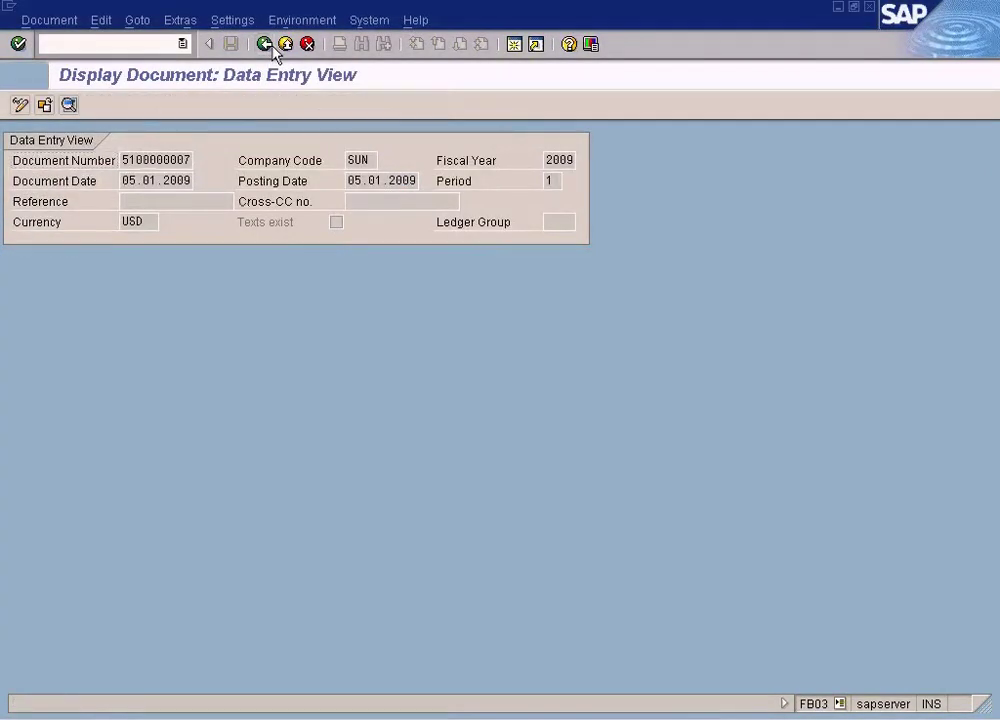
left_click(265, 44)
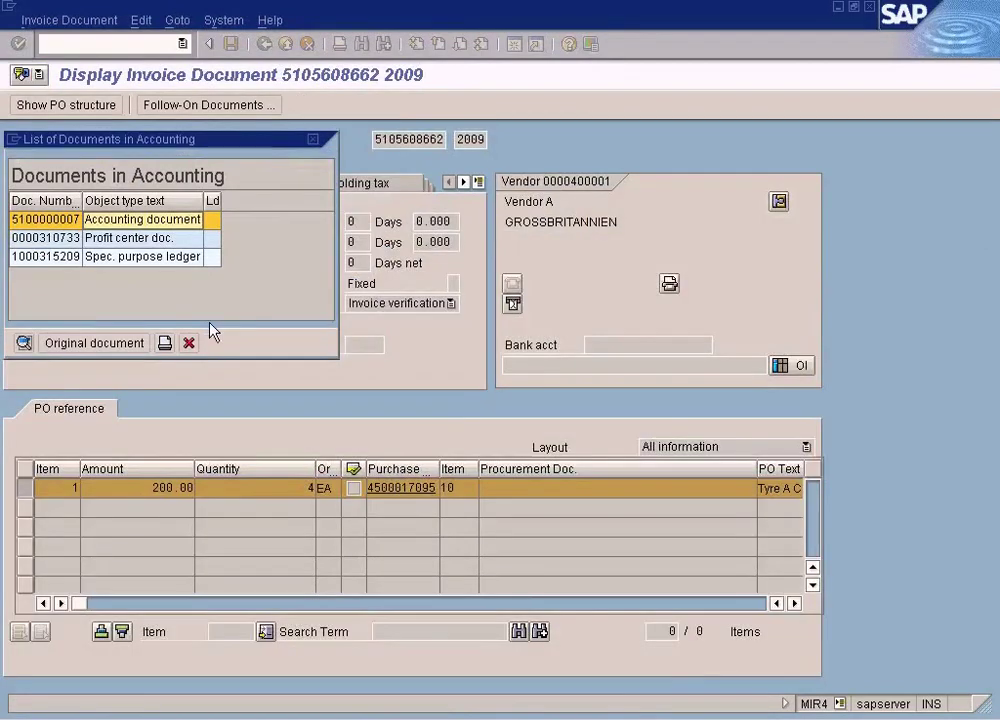
left_click(264, 44)
left_click(264, 44)
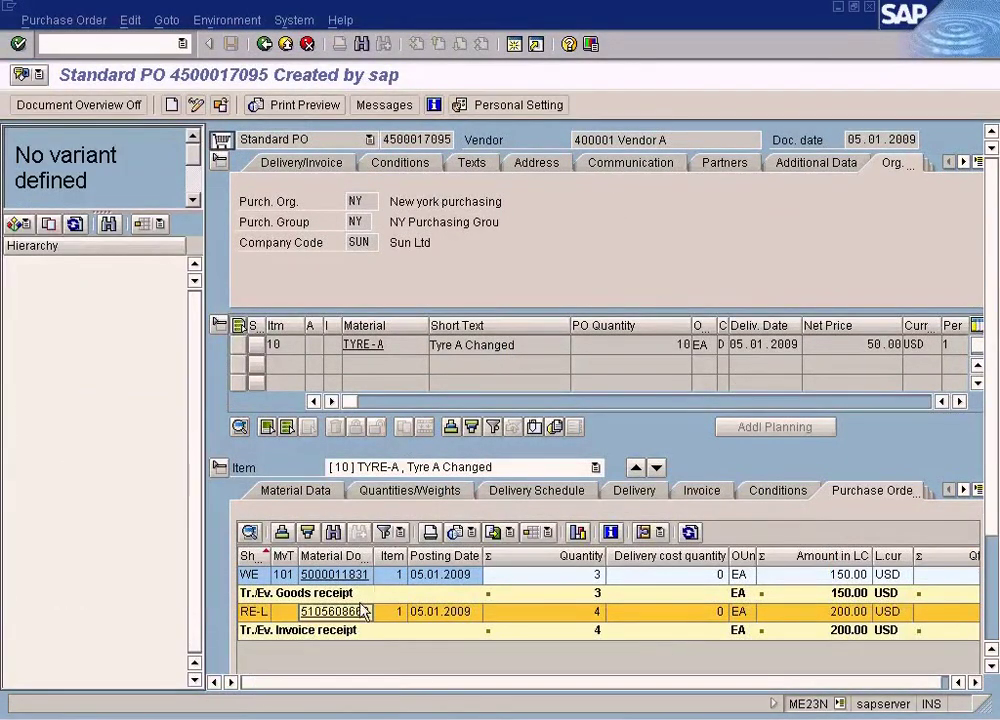
Step: Open the invoice document from the purchase order history and check its payment block in the payment data
left_click(351, 612)
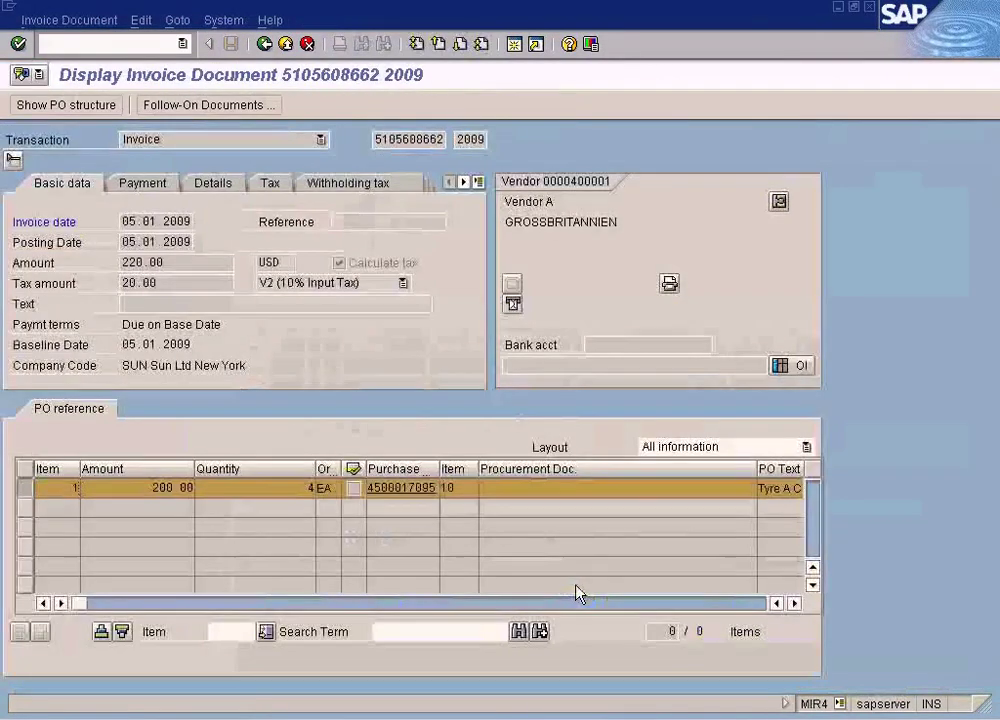
left_click(150, 186)
left_click(448, 304)
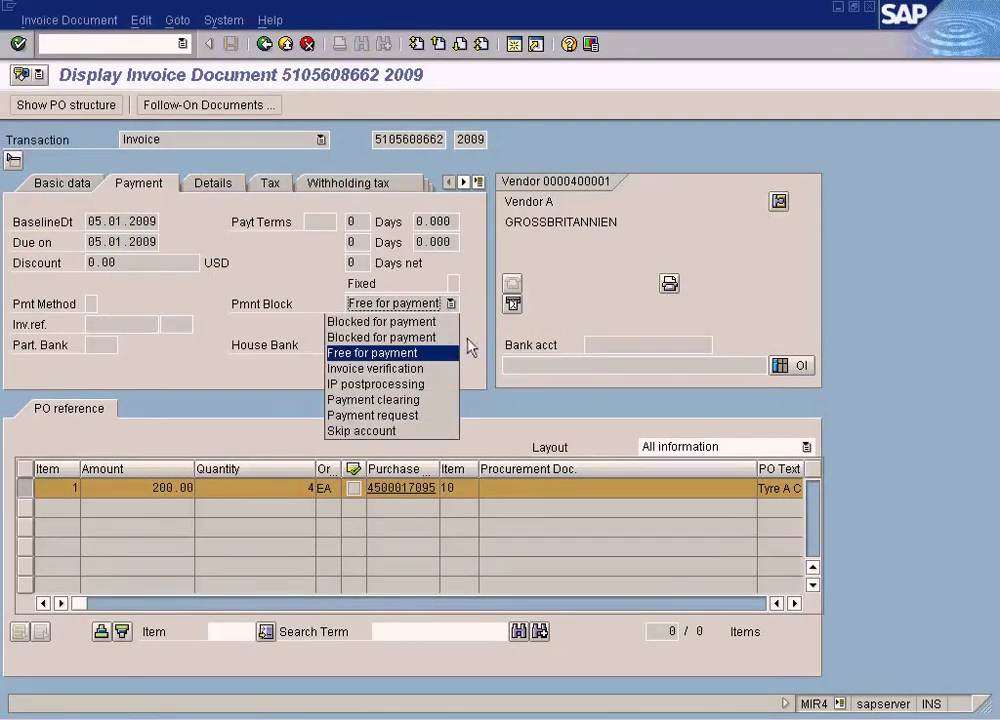
left_click(429, 356)
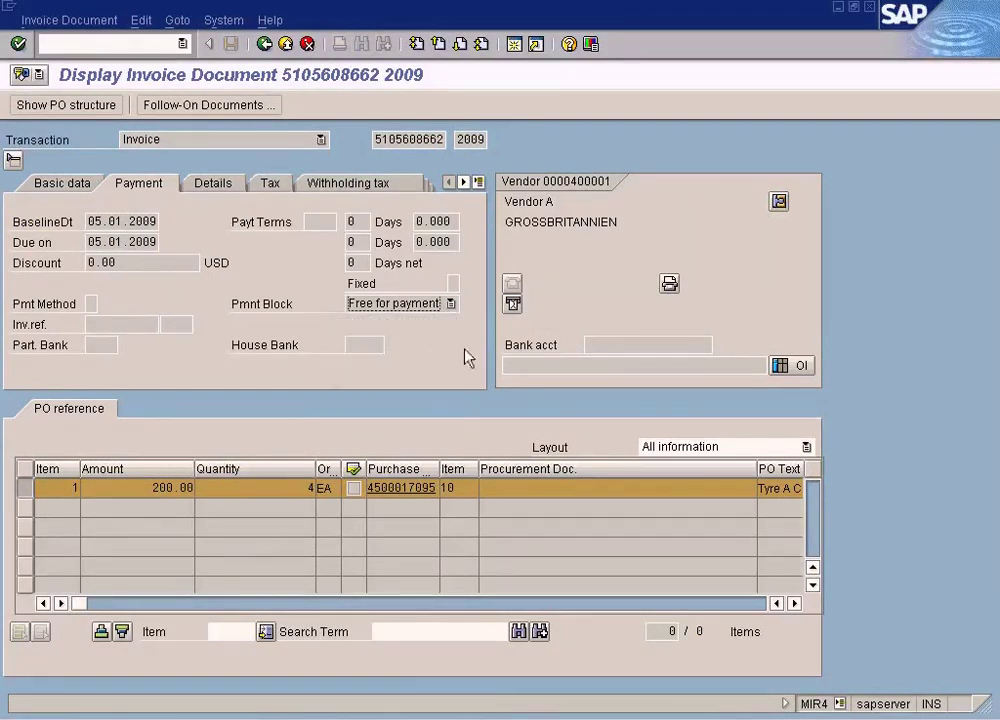
left_click(424, 672)
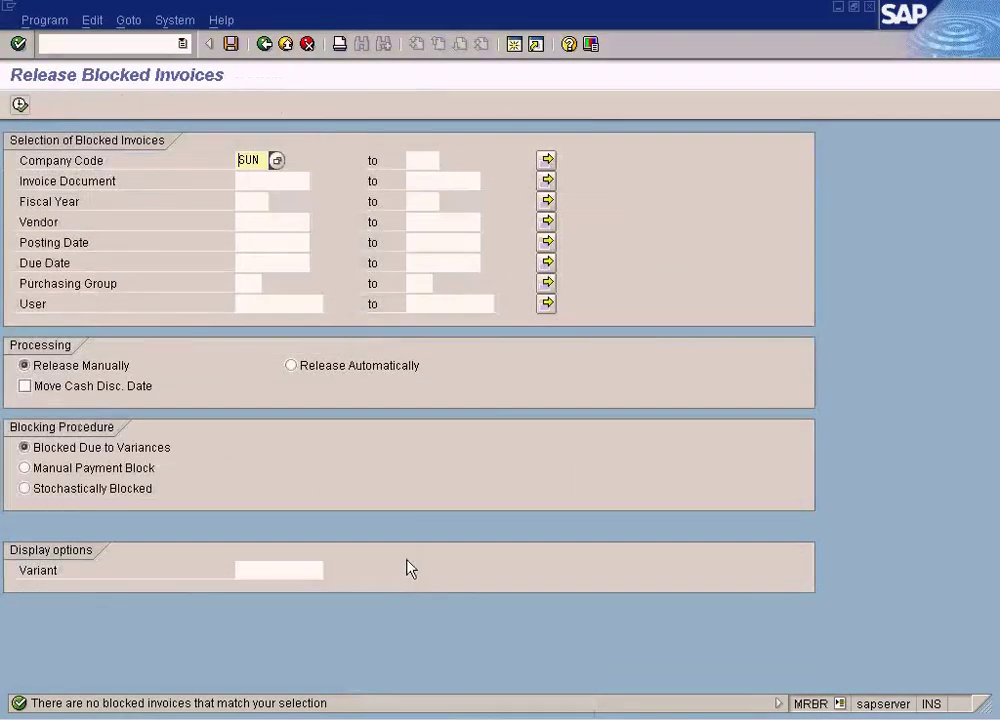
left_click(306, 366)
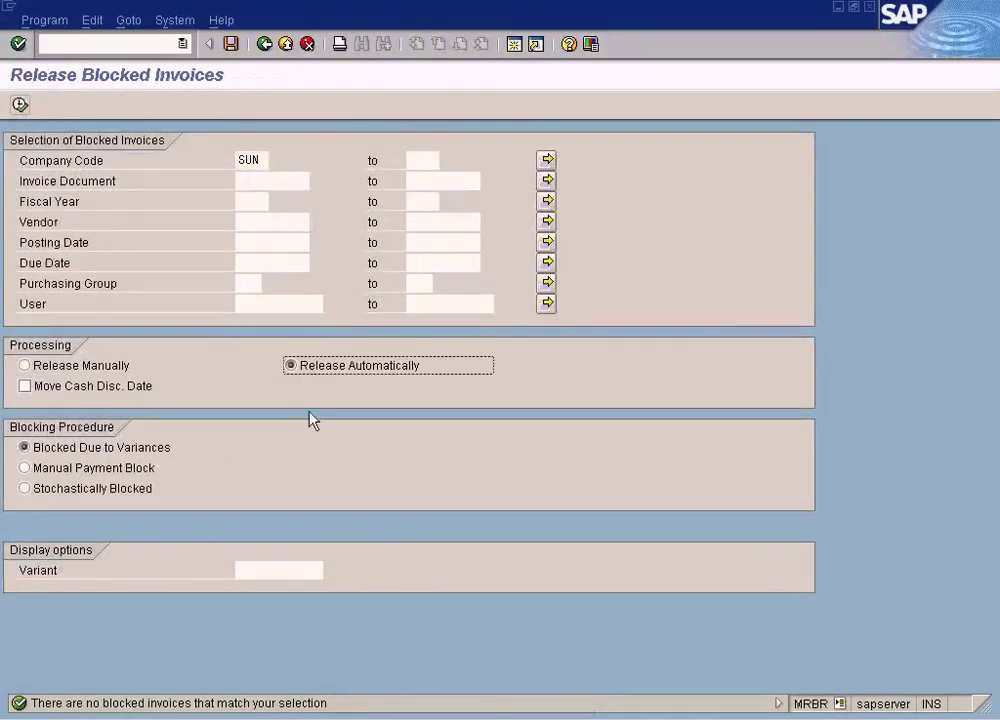
left_click(80, 366)
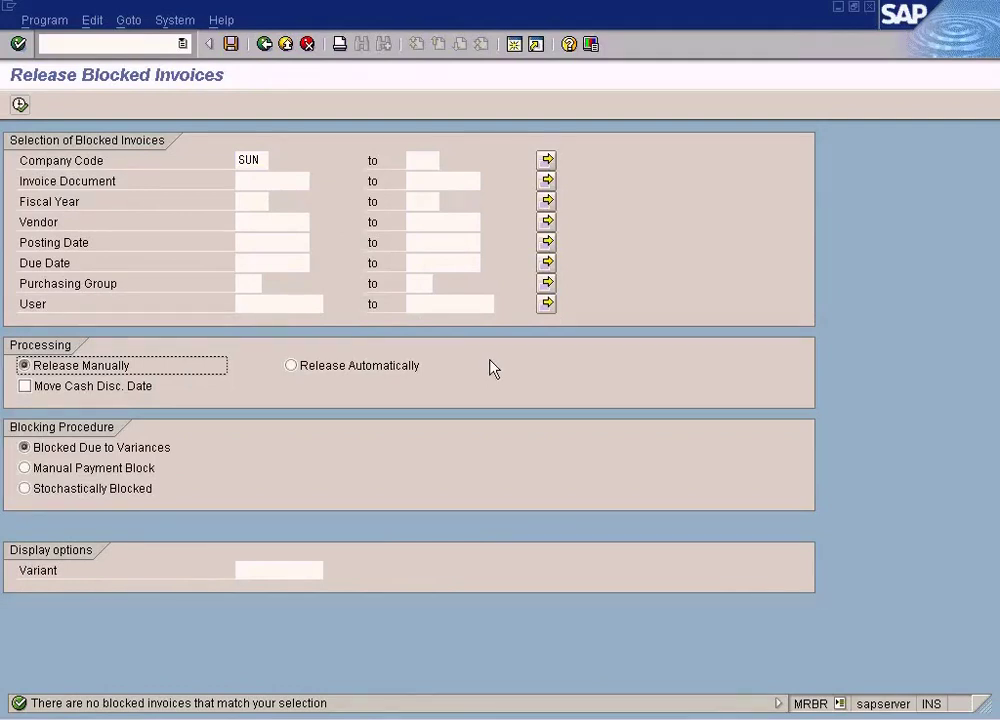
left_click(304, 368)
left_click(112, 367)
left_click(304, 366)
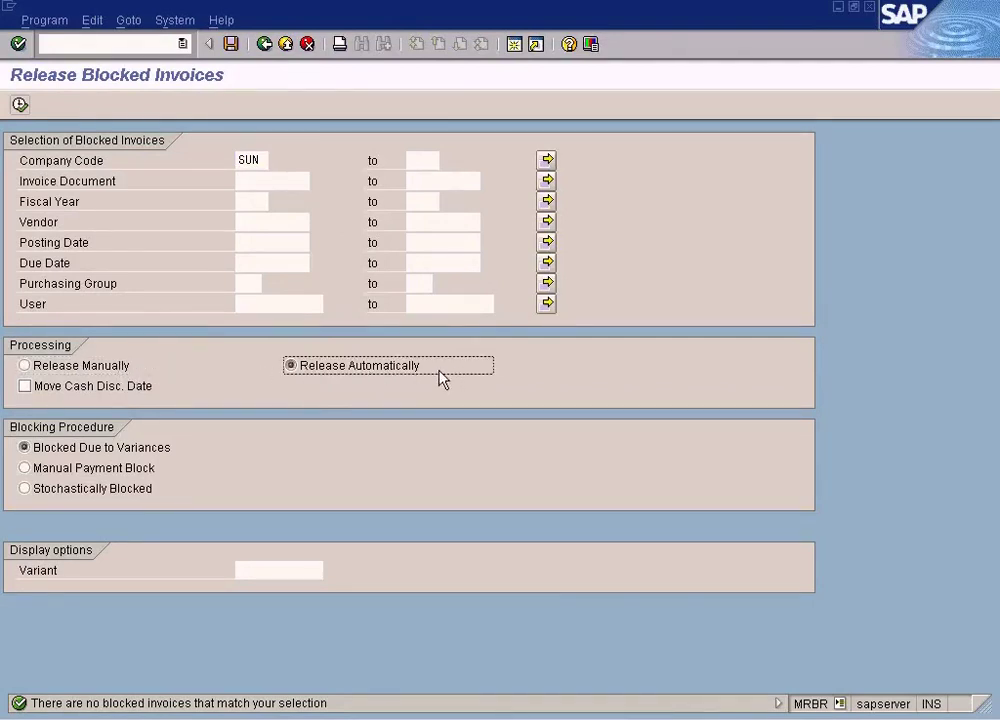
left_click(134, 372)
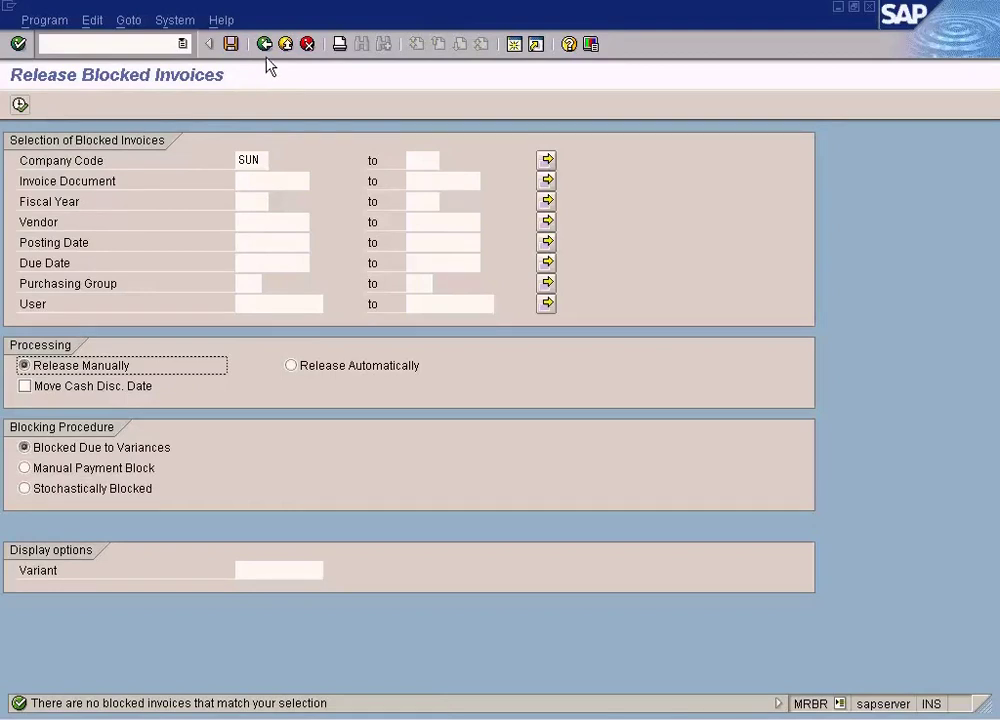
Step: Return to the displayed invoice document, open its follow-on accounting document and copy the document number
left_click(476, 718)
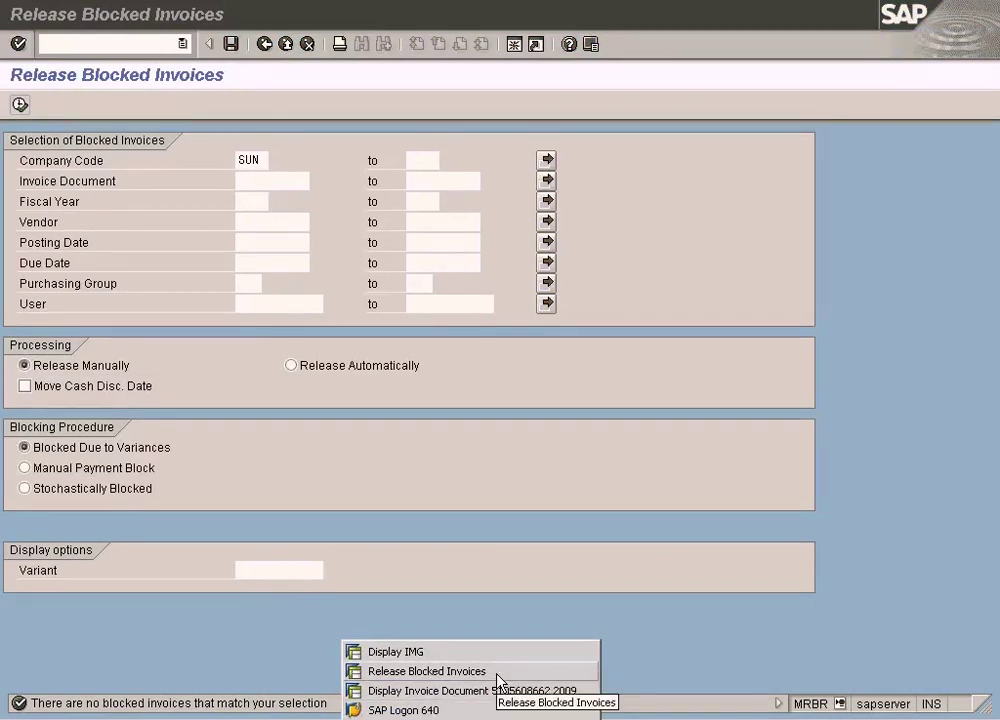
left_click(500, 693)
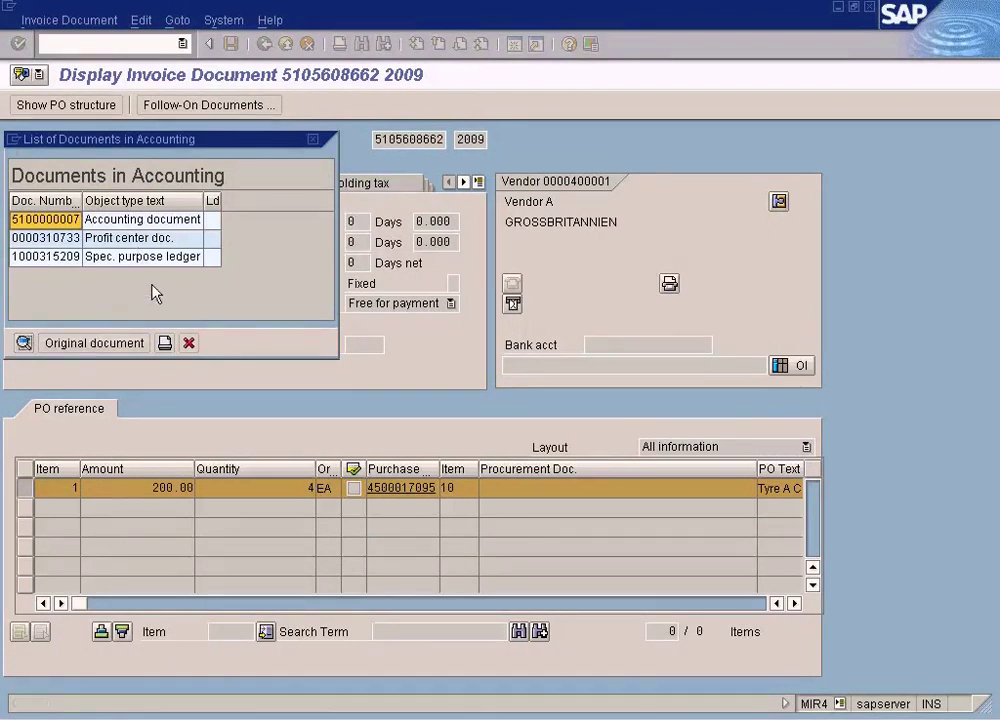
left_click(155, 222)
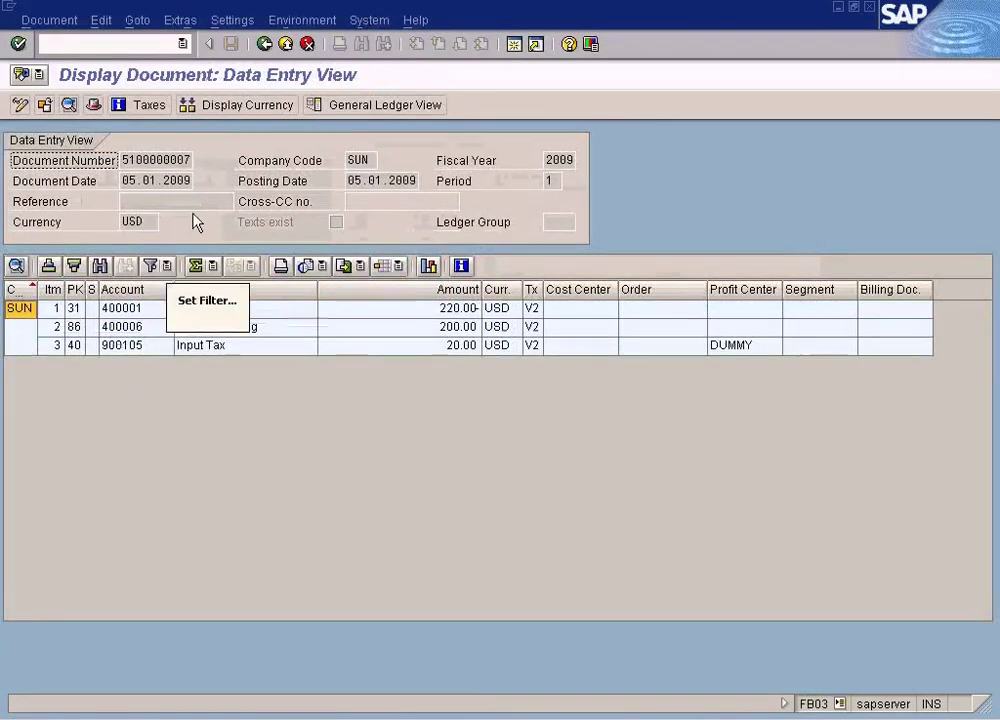
left_click_drag(122, 160, 222, 168)
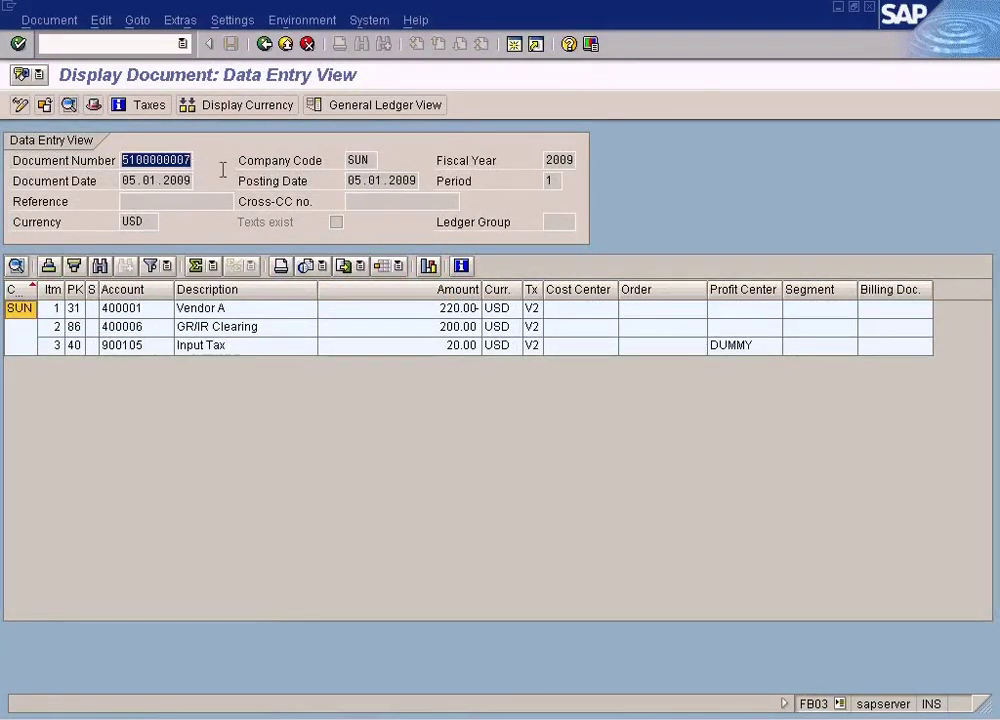
key("ctrl+c")
Step: Open a new session and start the Accounts Payable transaction for posting an outgoing payment, without printing forms
left_click(514, 44)
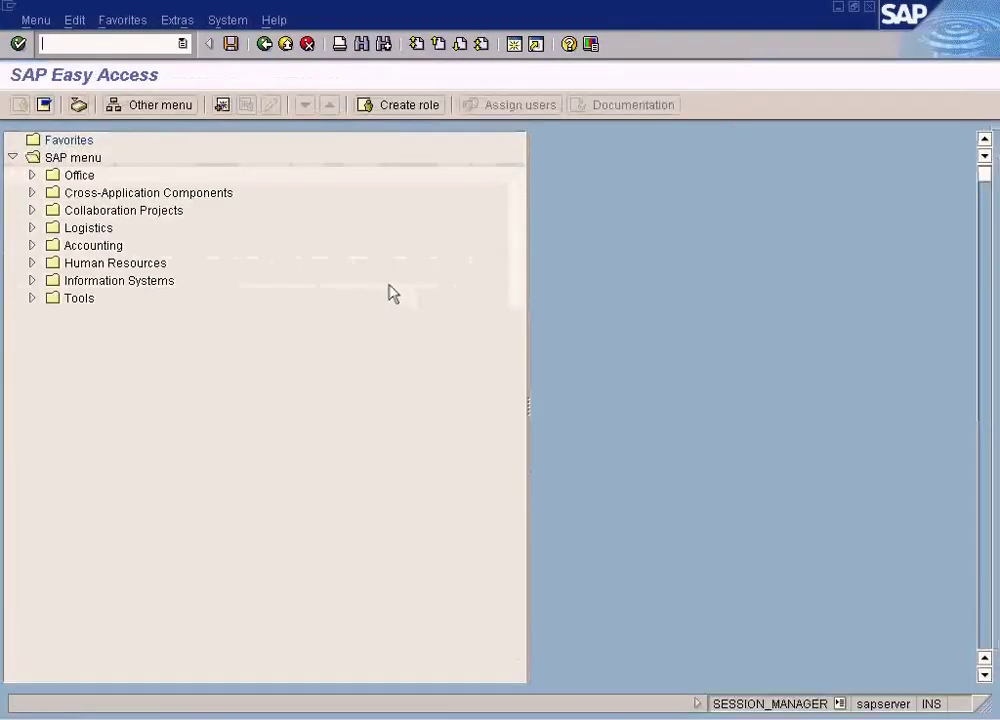
left_click(31, 245)
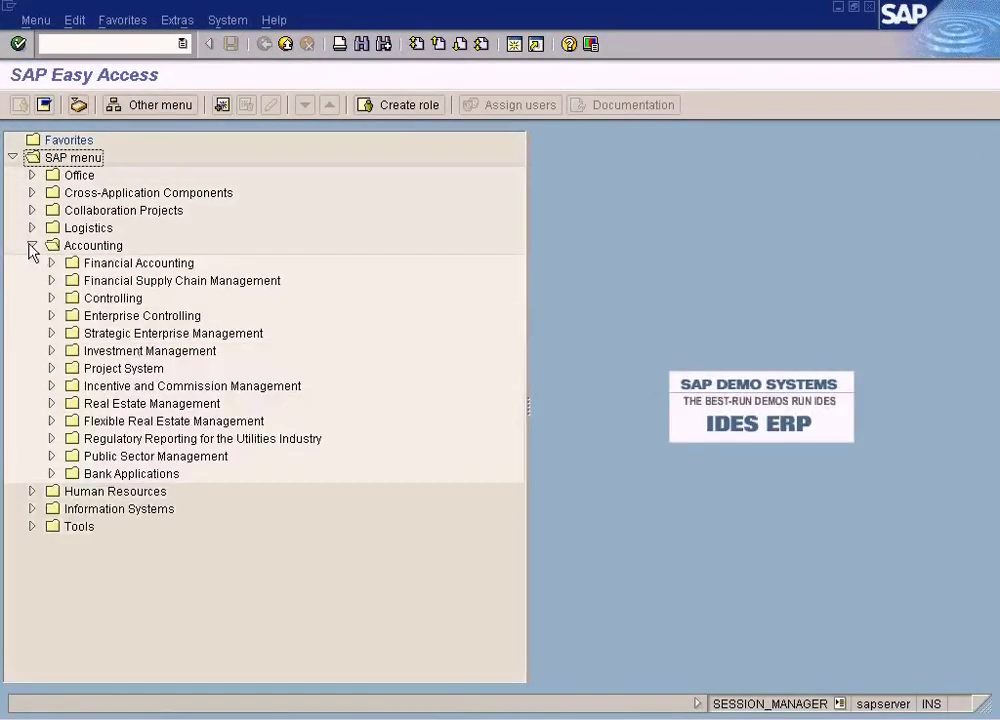
left_click(51, 263)
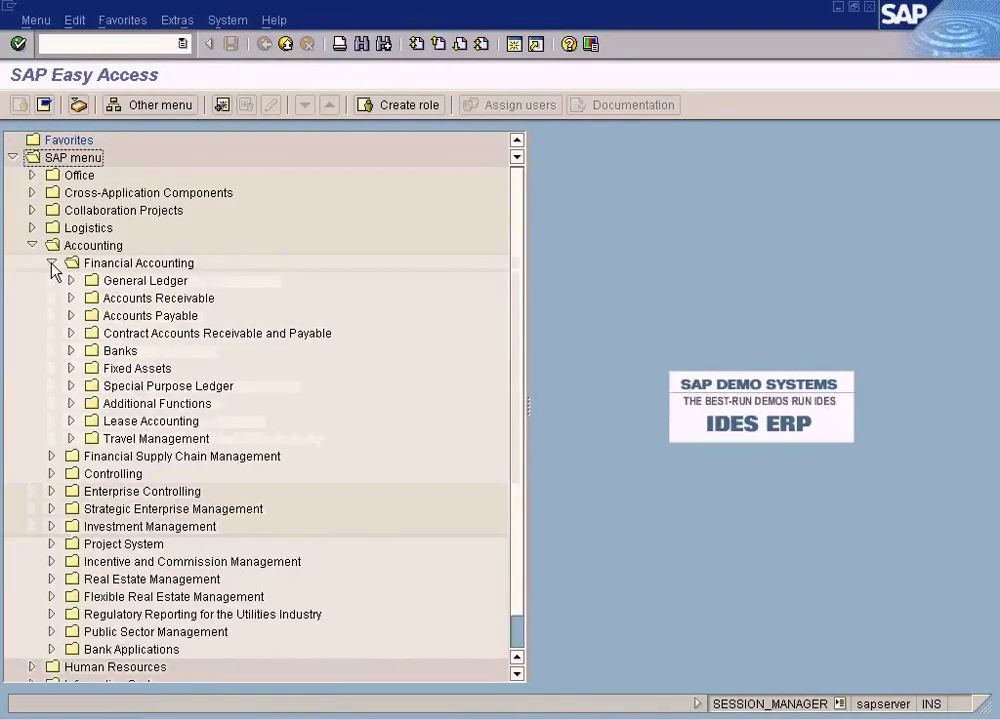
left_click(71, 316)
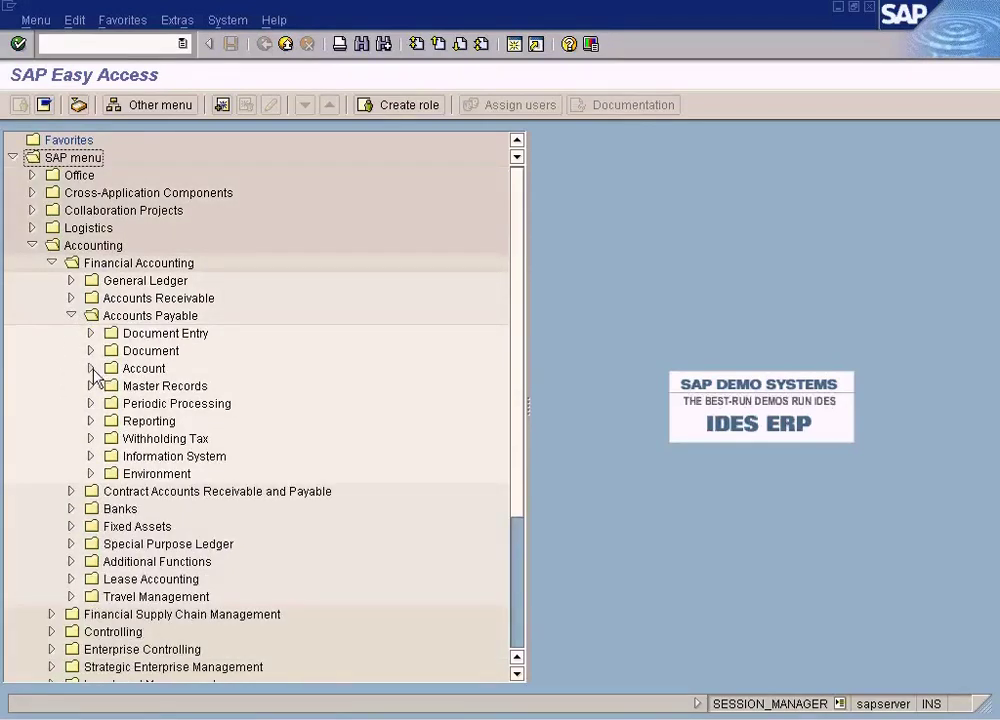
left_click(90, 333)
left_click(90, 333)
left_click(91, 351)
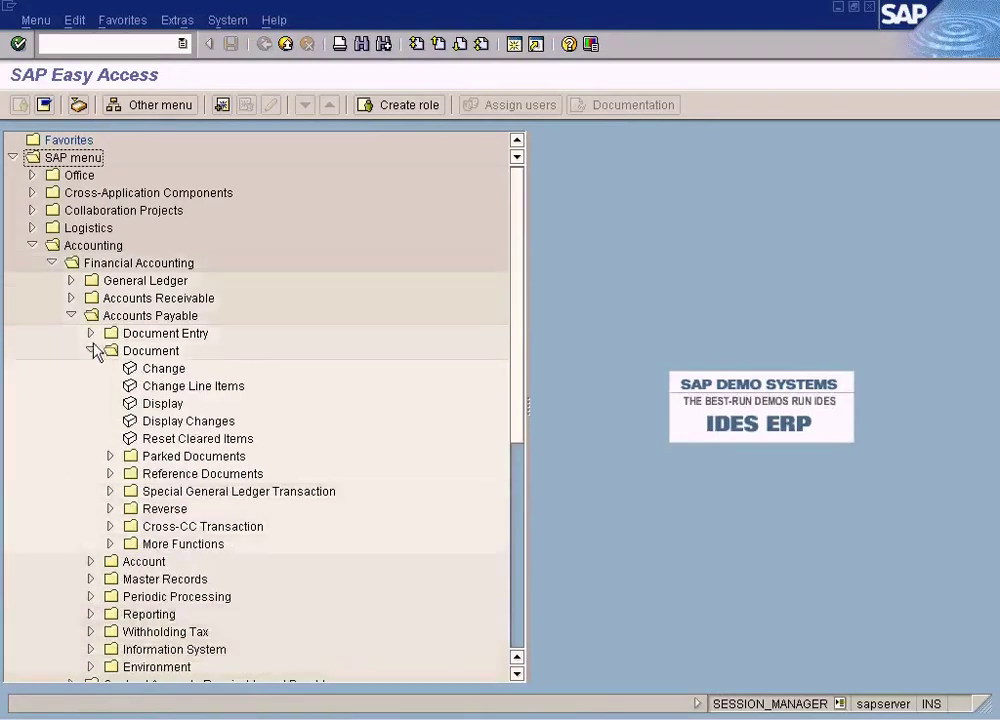
left_click(91, 351)
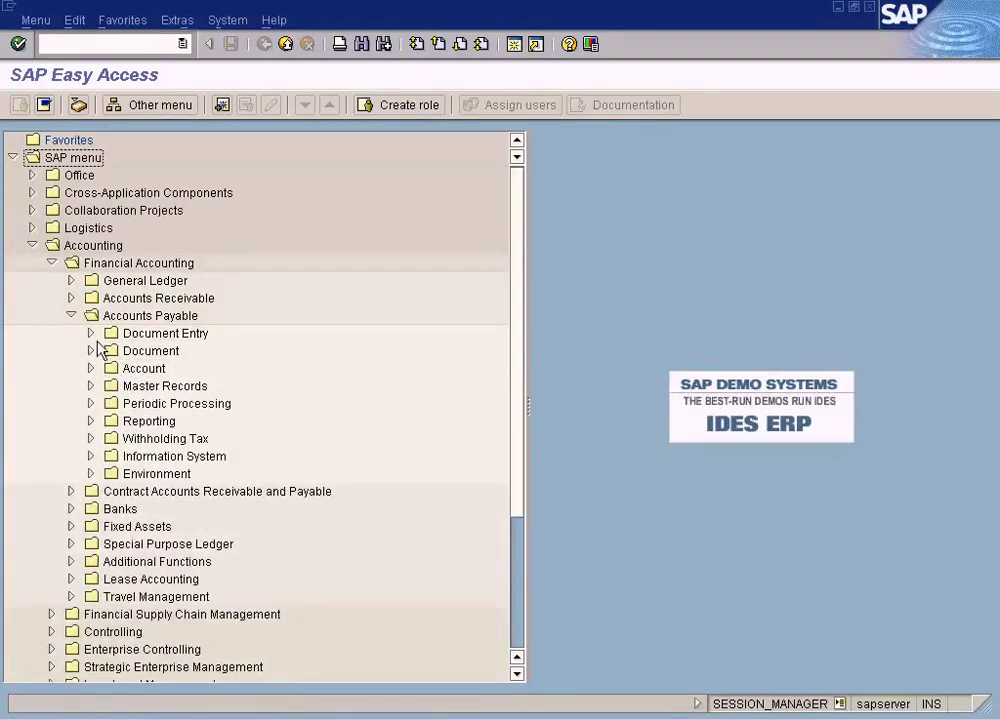
left_click(90, 333)
left_click(110, 526)
double_click(170, 546)
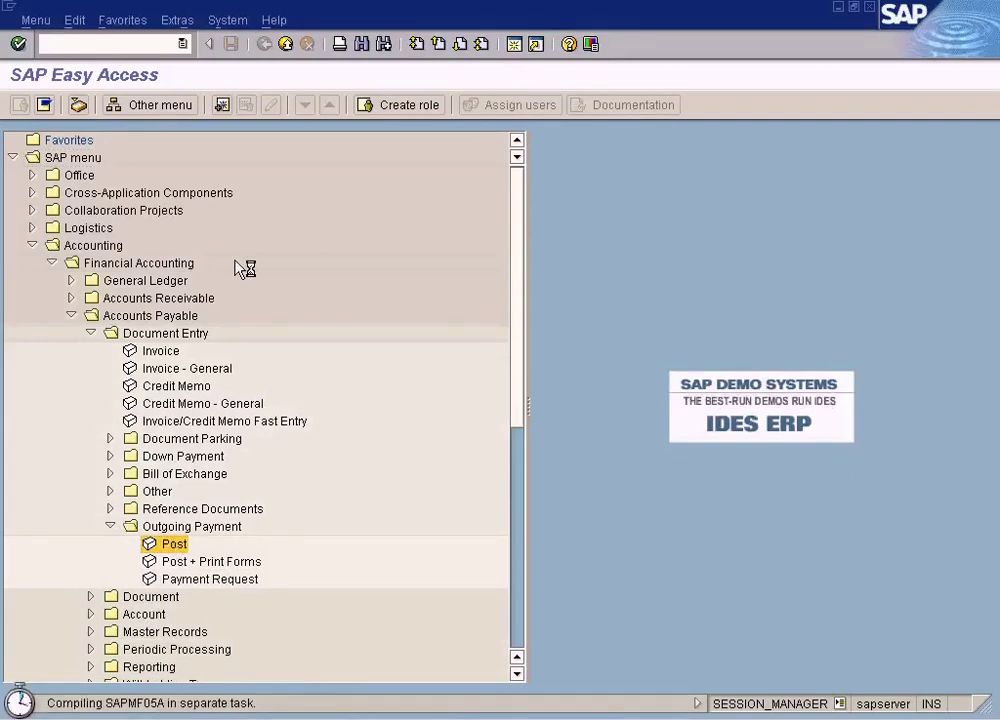
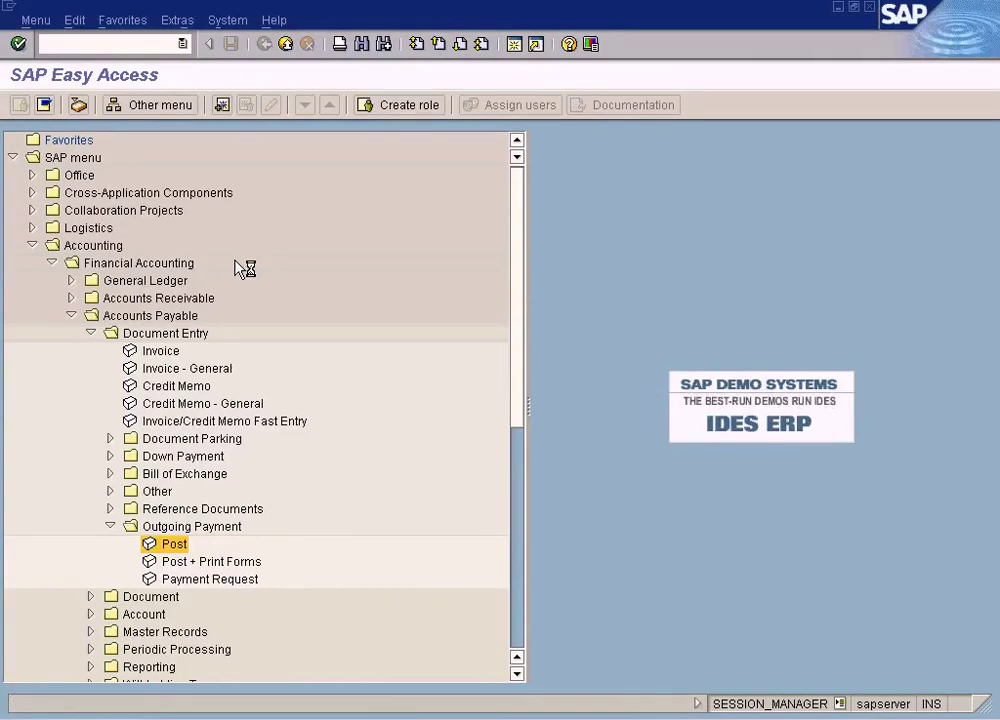
Step: Set the payment's document date to 05.01.2009 and choose Cash In Bank of company code SUN as the bank data account
key("F4")
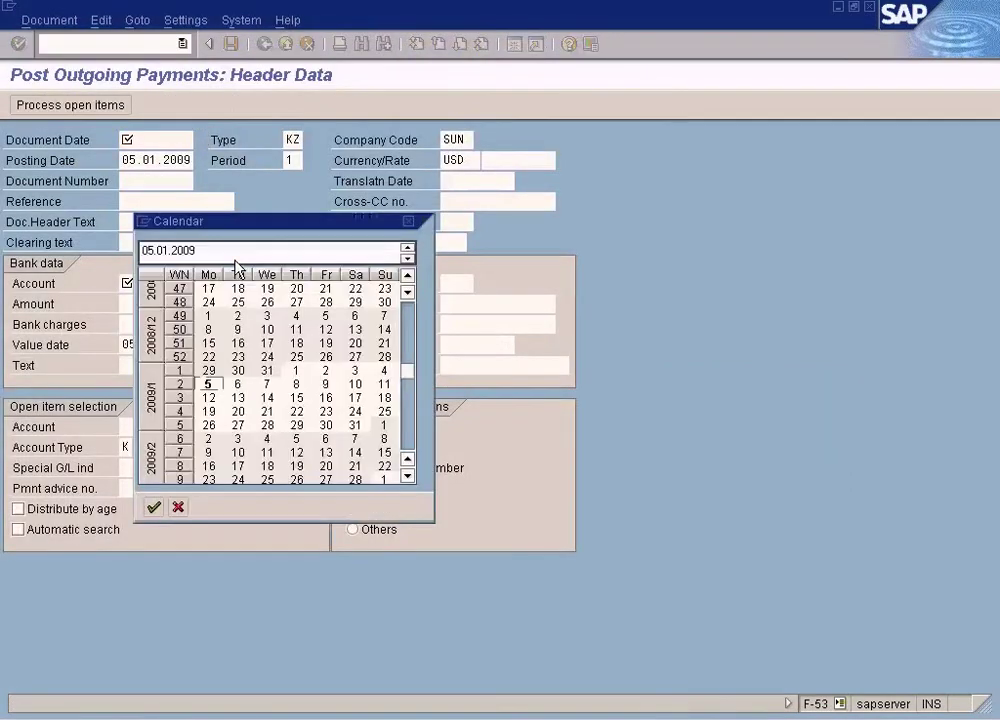
key("Return")
left_click(158, 283)
left_click(242, 284)
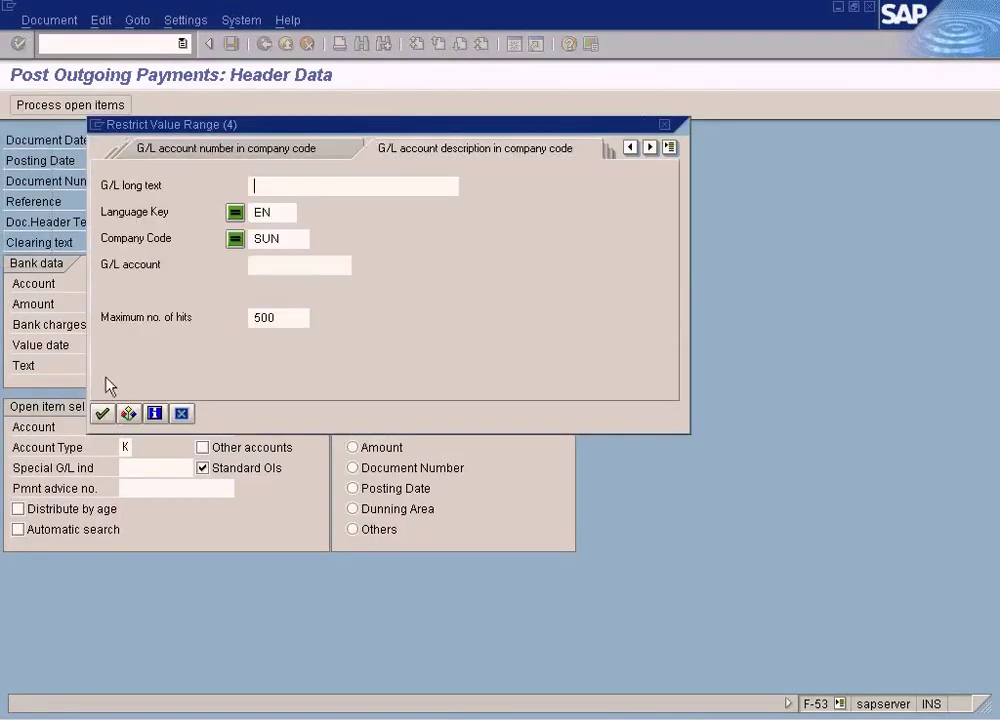
key("Return")
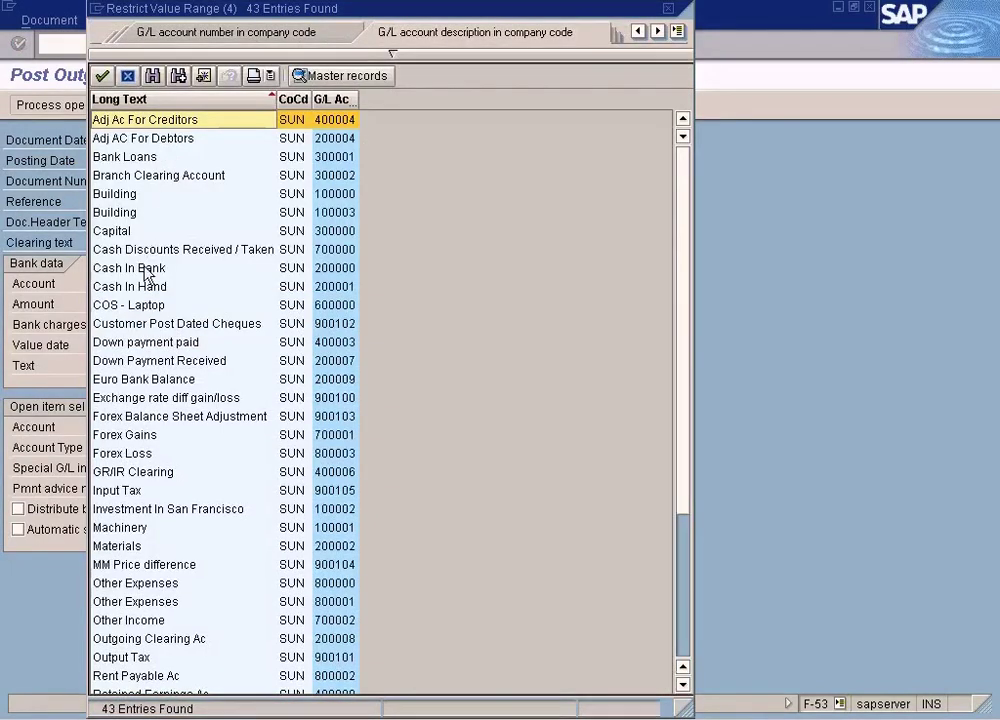
double_click(147, 273)
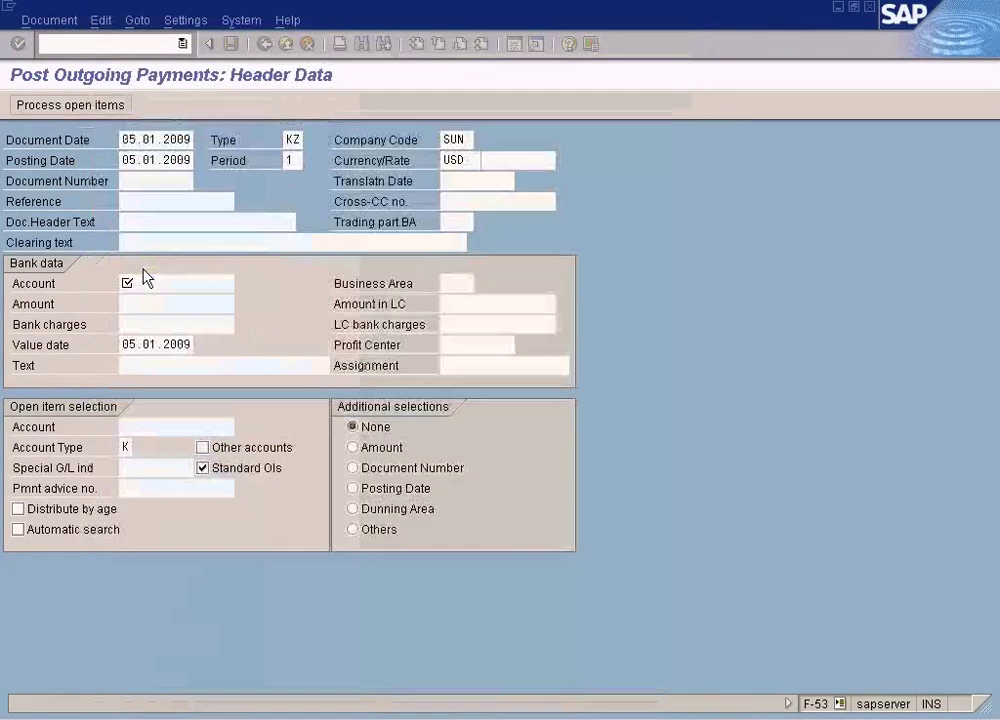
Step: Set the payment amount to 220, enter Vendor A's account for the open item selection and process the open items
left_click(179, 305)
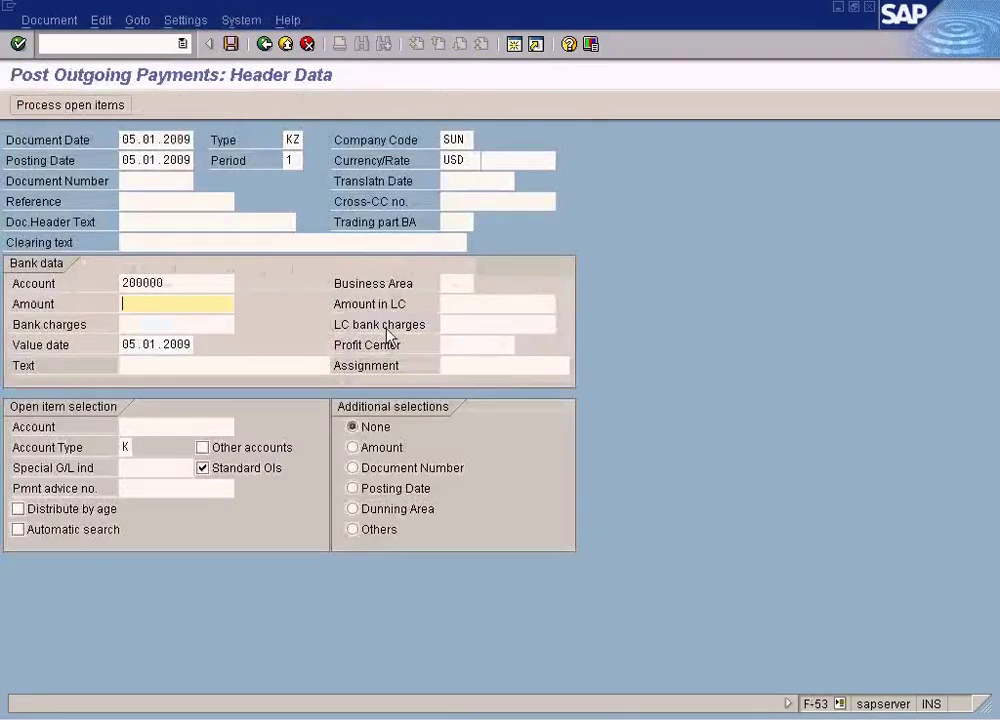
type("220")
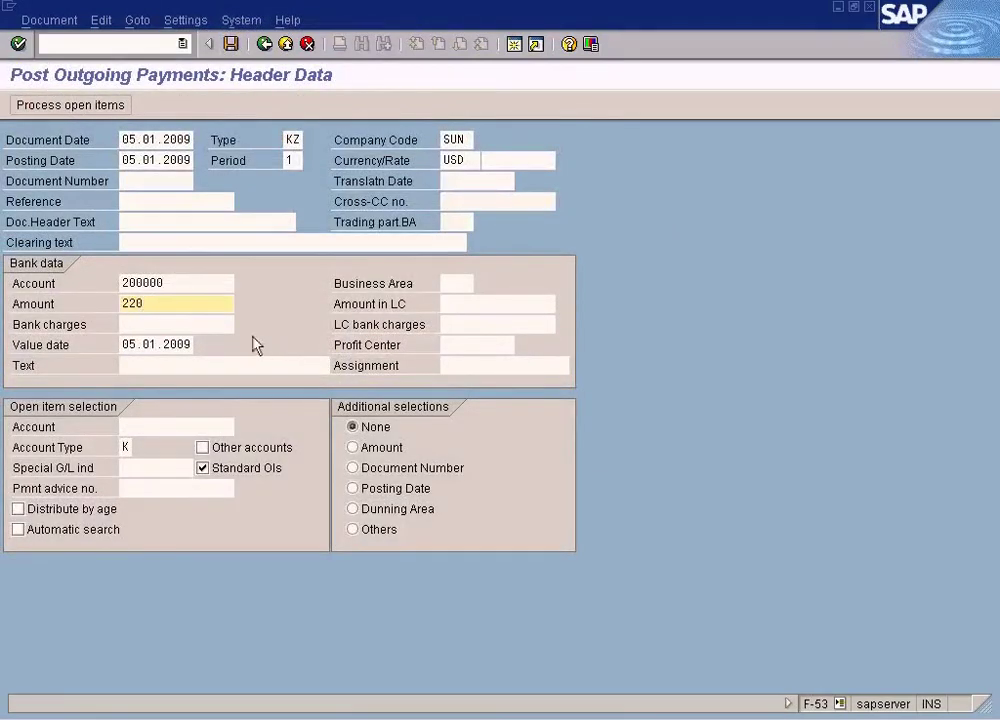
left_click(179, 422)
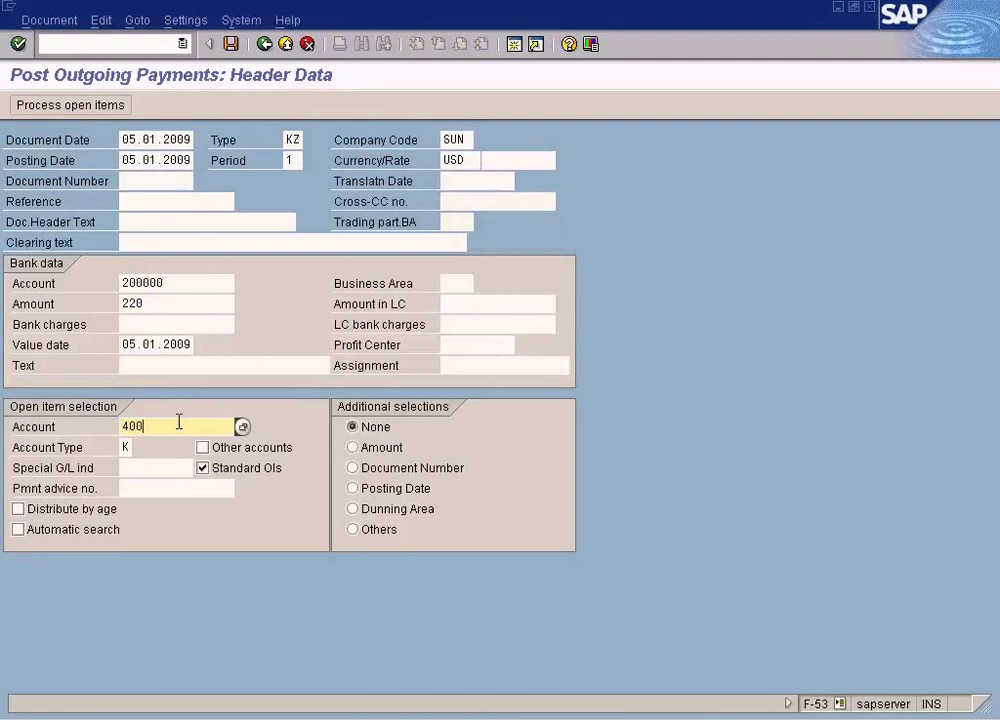
type("400001")
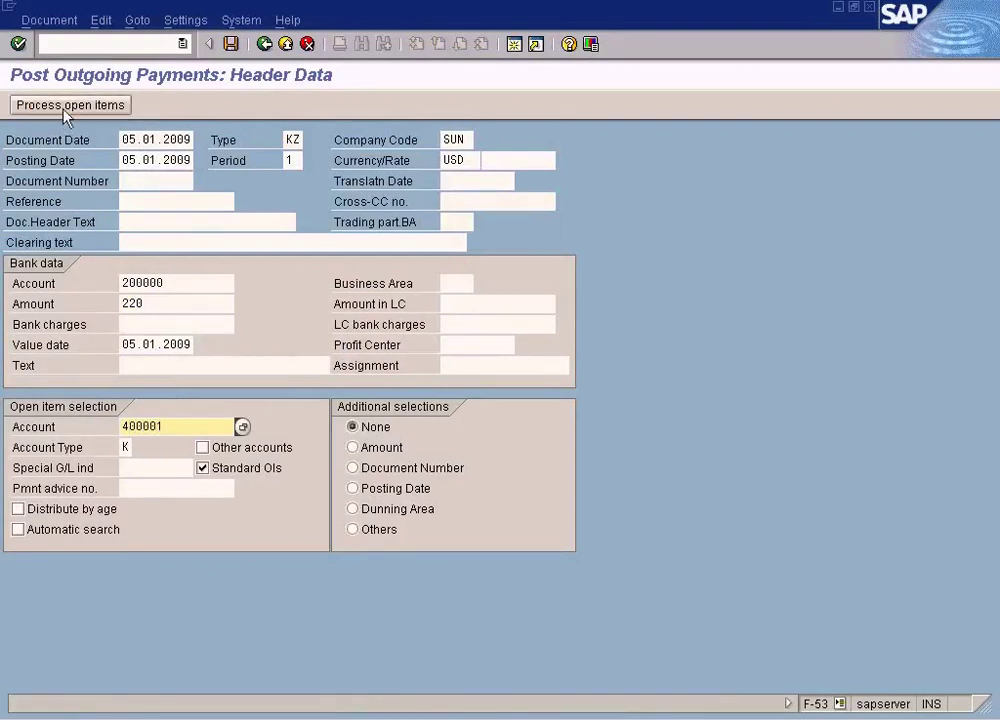
left_click(70, 105)
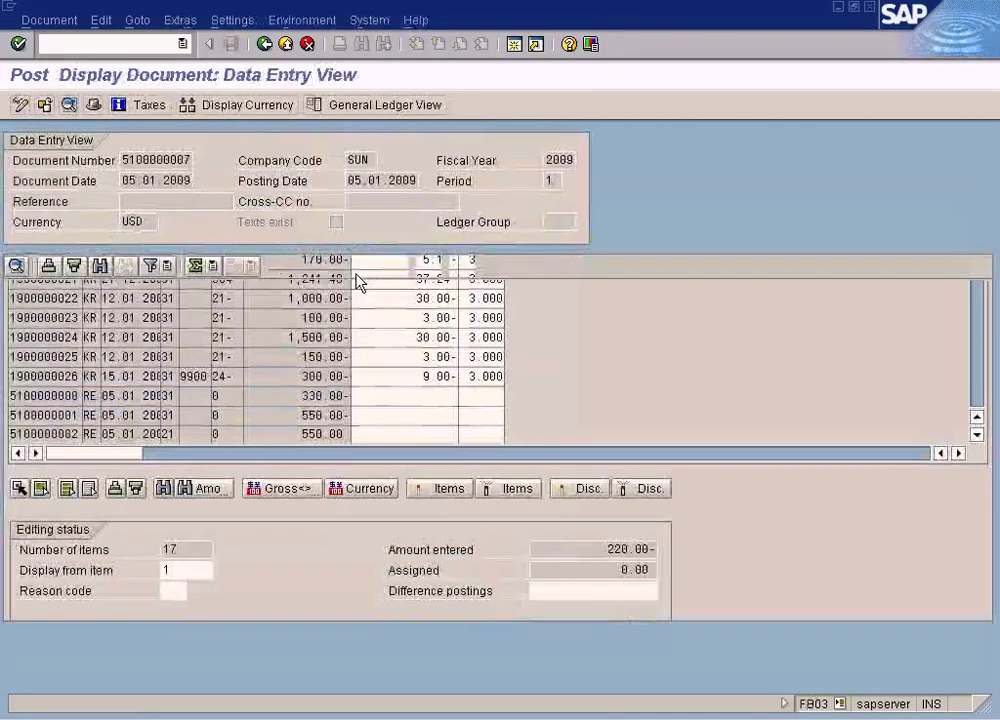
Step: Check the payment block of the Vendor A line in the accounting document, then return to the invoice document and close its accounting document list
double_click(268, 310)
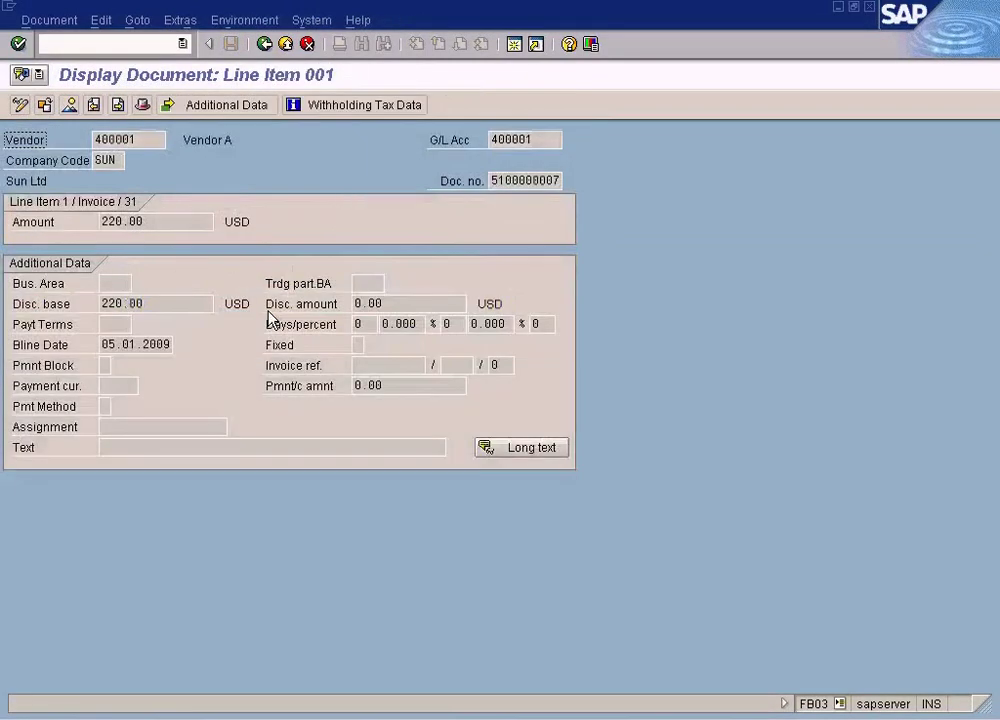
left_click(103, 366)
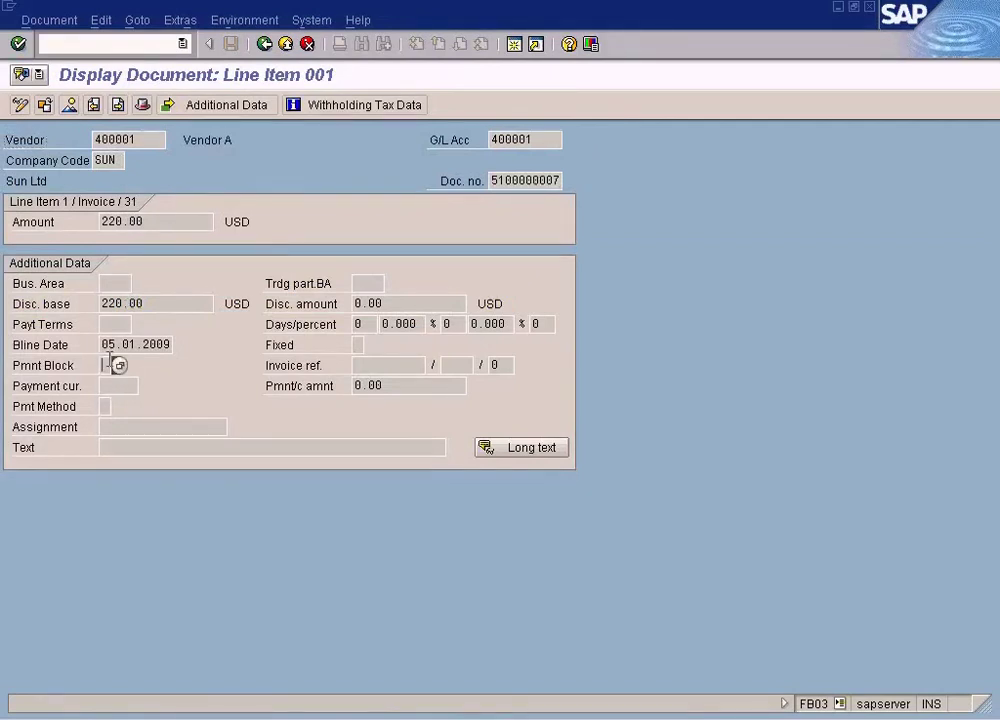
left_click(264, 43)
left_click(264, 43)
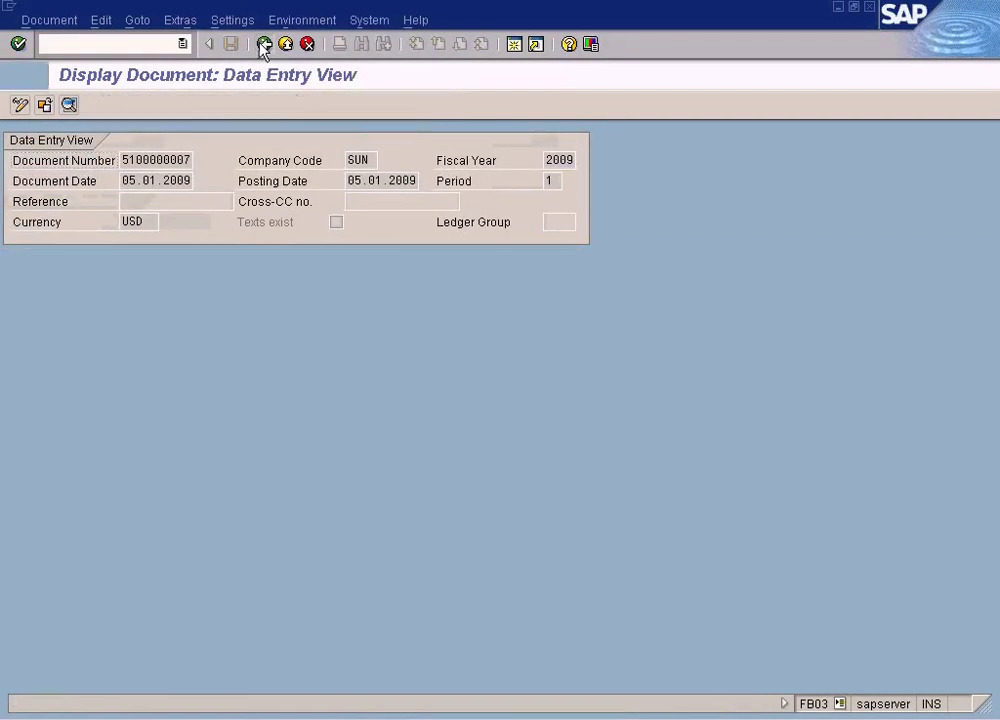
left_click(190, 344)
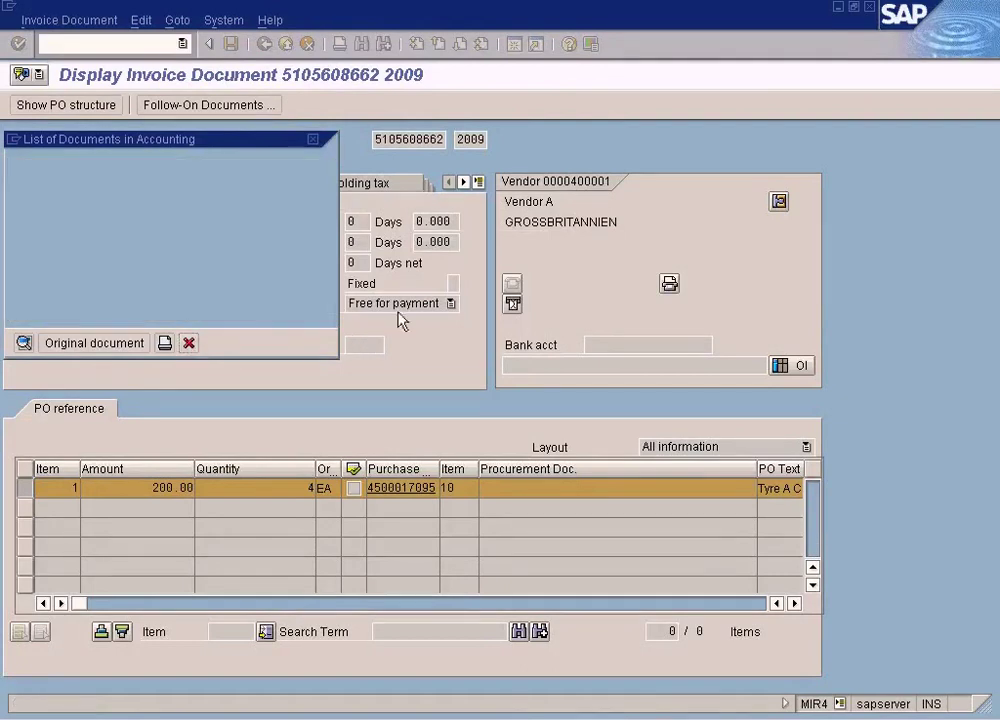
Step: Look at the payment's open items, then return to the invoice and reopen its follow-on accounting document to compare document numbers
key("alt+Tab")
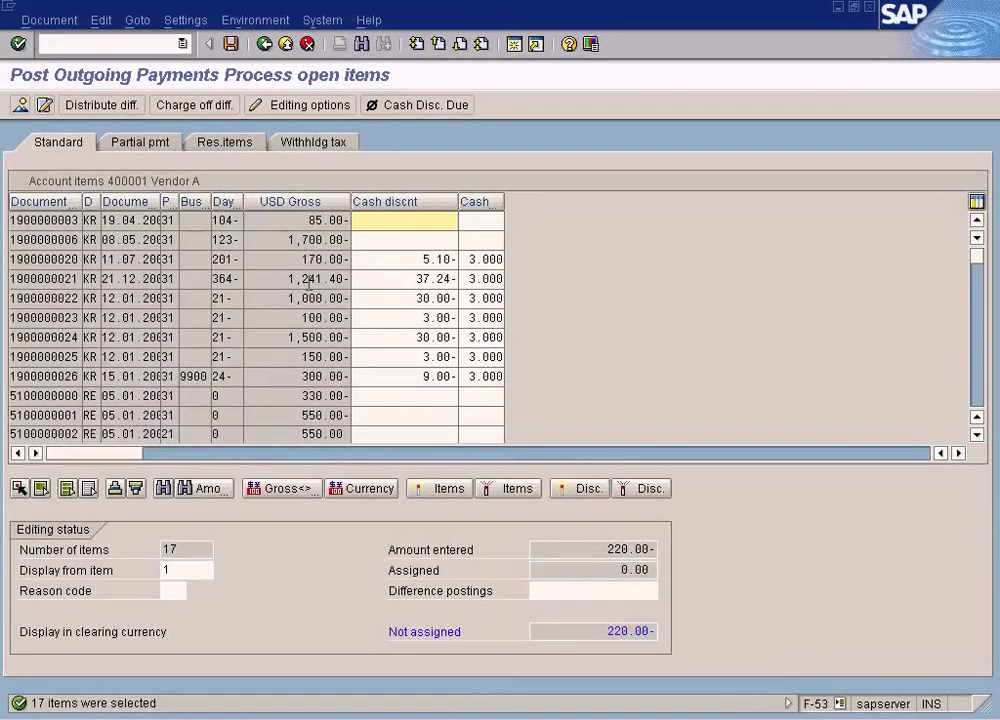
key("alt+Tab")
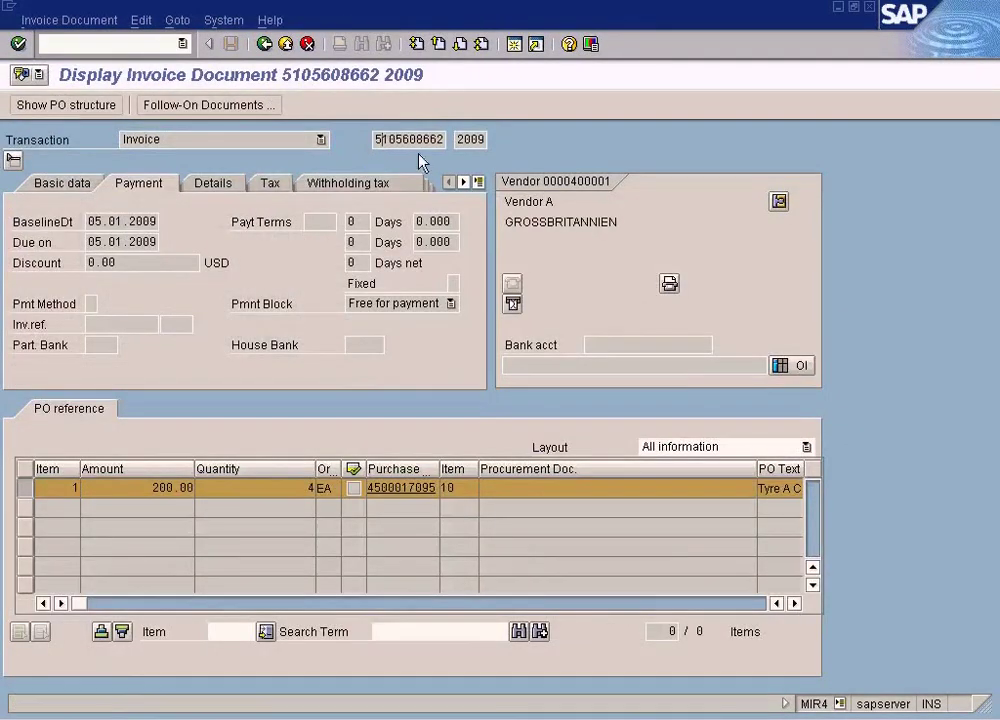
left_click(207, 106)
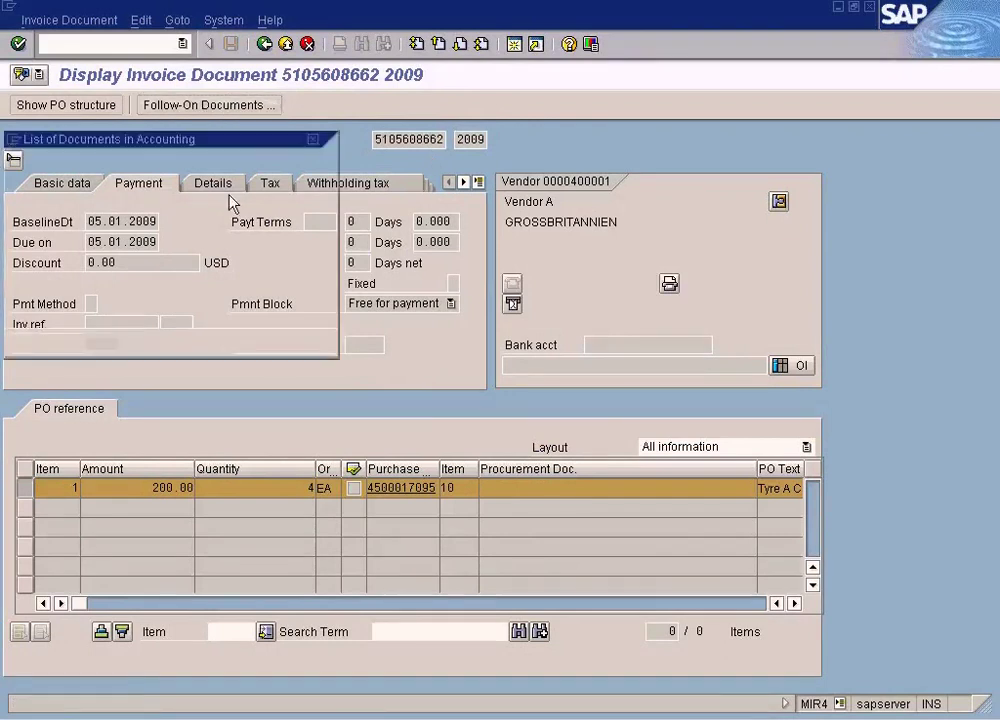
left_click(163, 222)
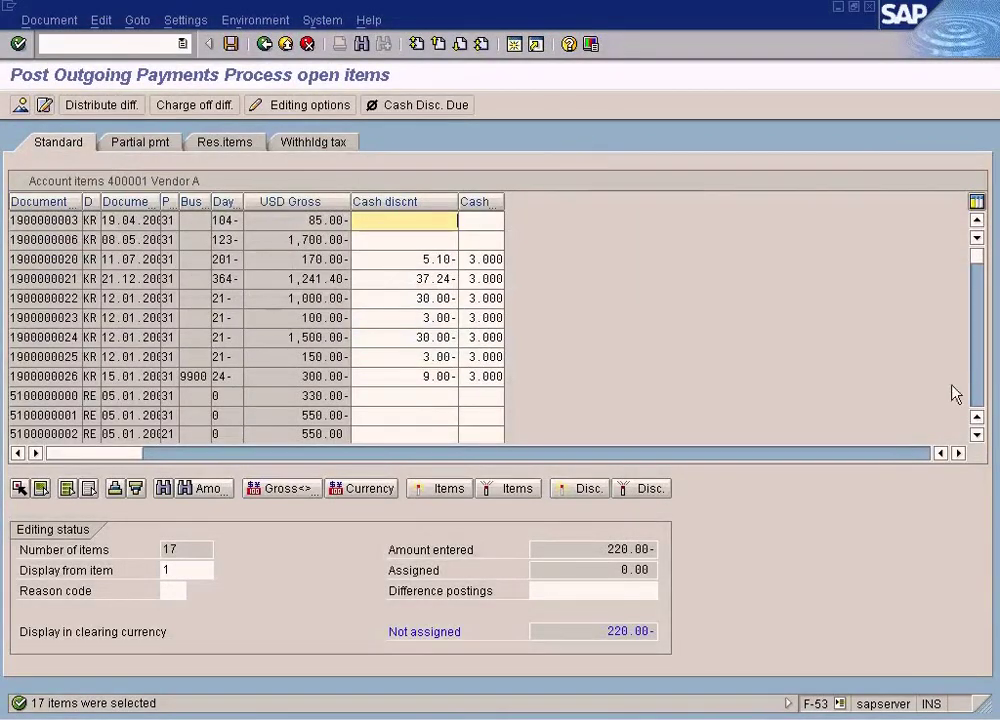
Step: Select Vendor A's open invoice item of 220.00 USD and activate it for the outgoing payment
left_click(977, 386)
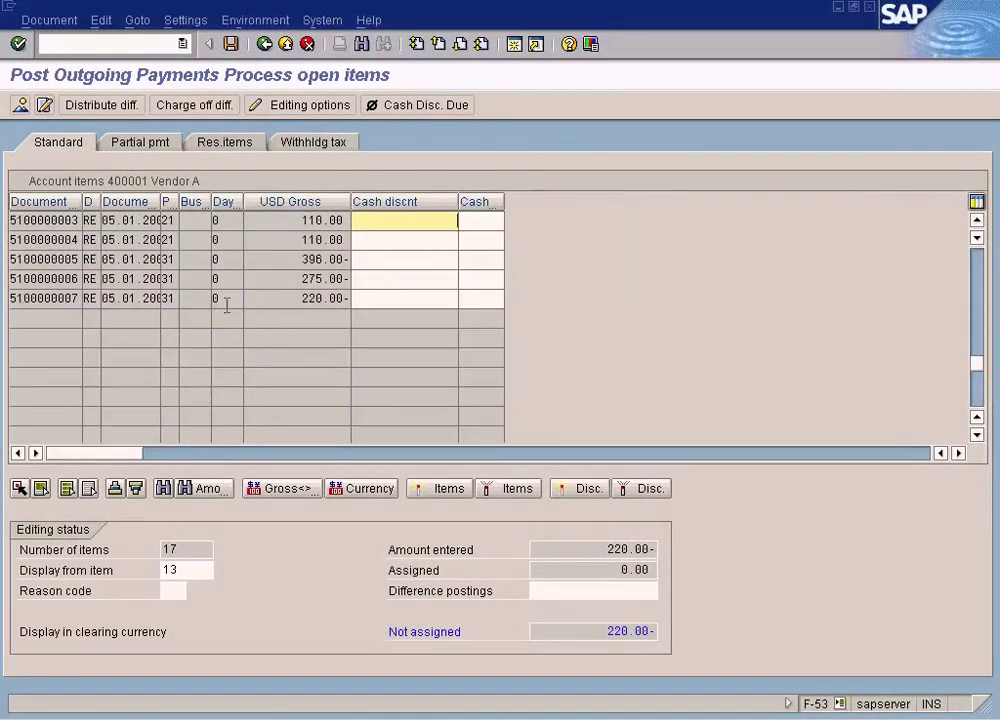
left_click(76, 298)
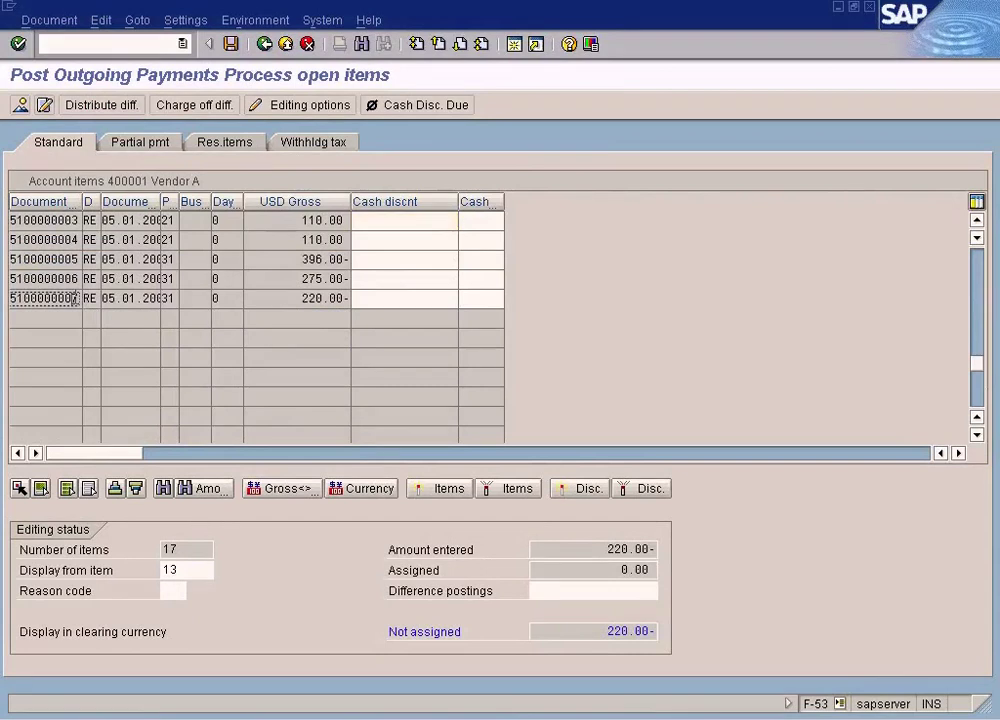
left_click(446, 488)
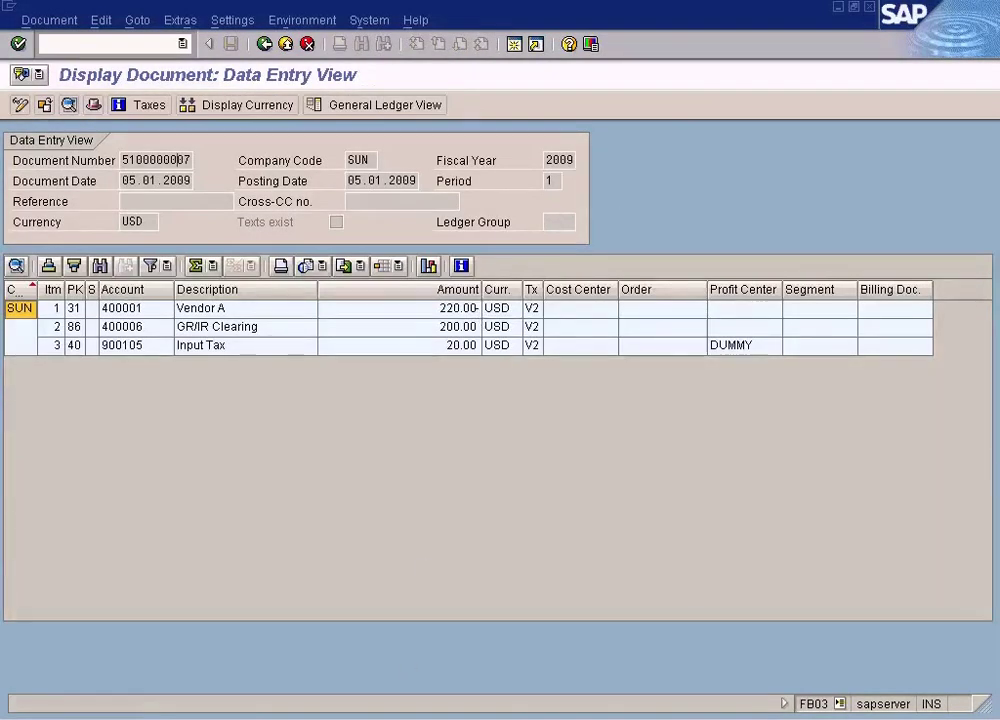
Step: Check the Release Blocked Invoices session, then switch to the SAP MM Training document in Word to review the Invoicing topics
left_click(410, 717)
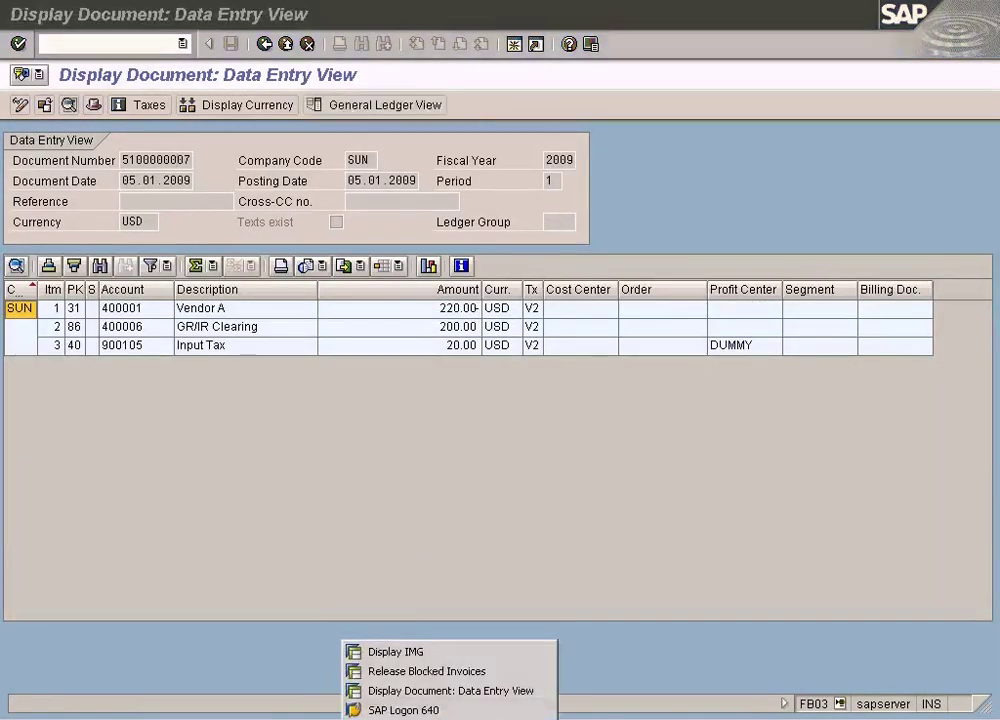
left_click(405, 668)
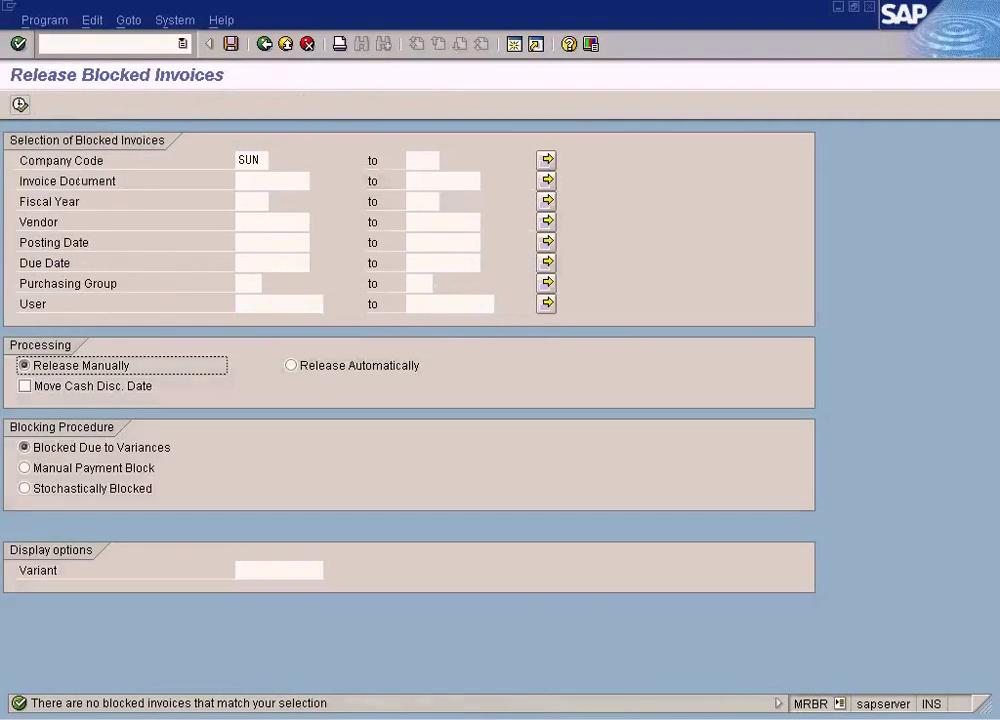
left_click(490, 717)
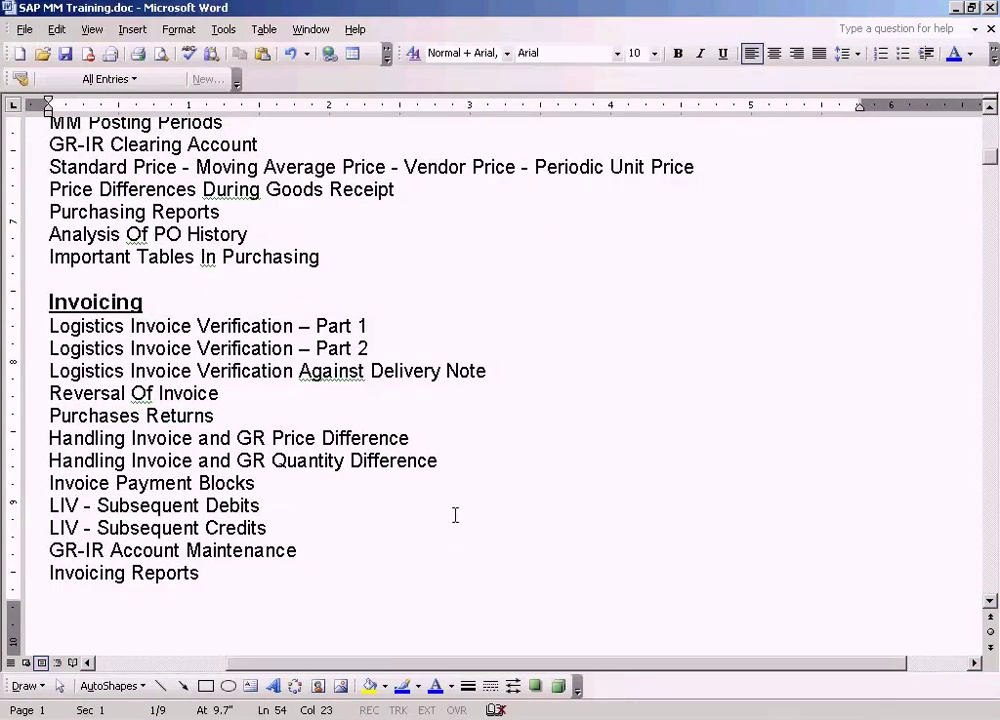
Step: Switch to the SAP Display IMG session and open Determine Payment Block under Materials Management, Logistics Invoice Verification, Invoice Block
left_click(428, 716)
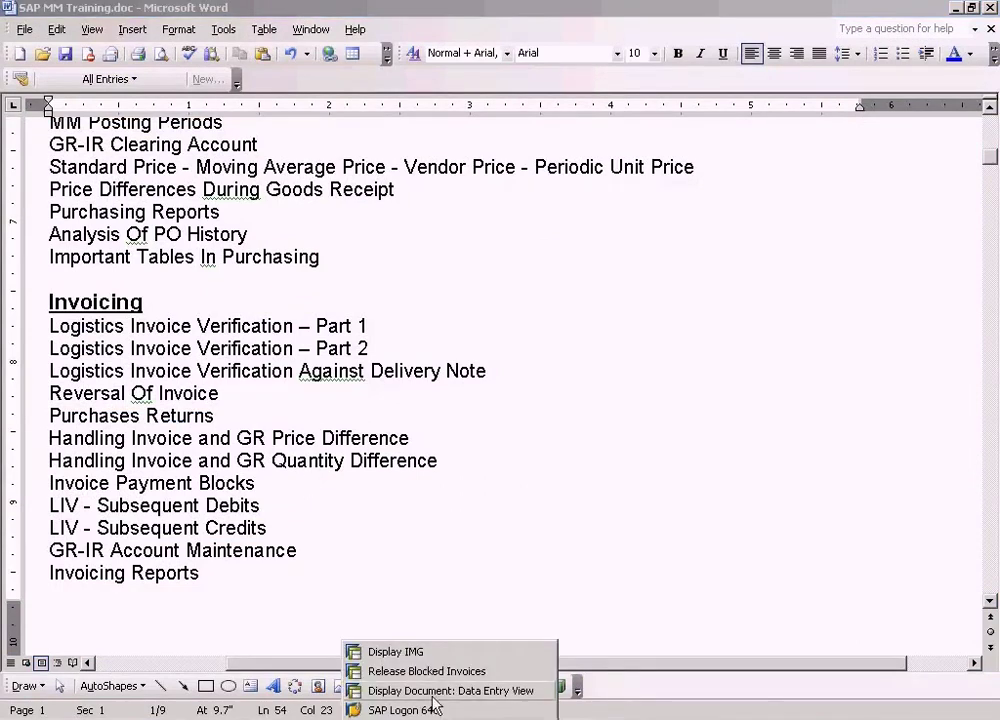
left_click(435, 652)
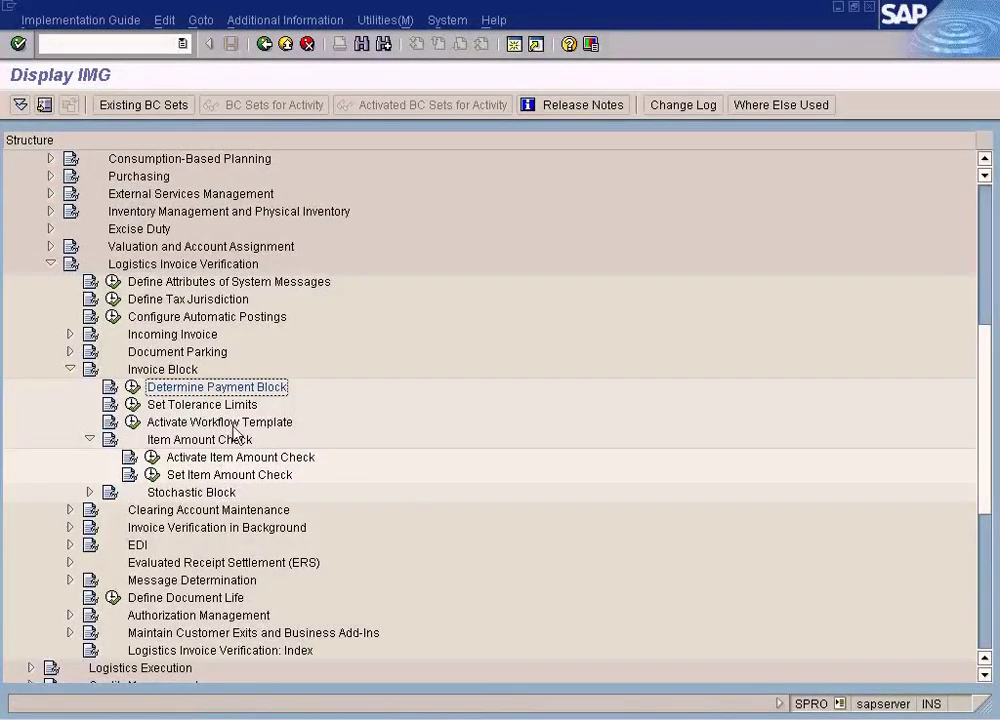
left_click(173, 372)
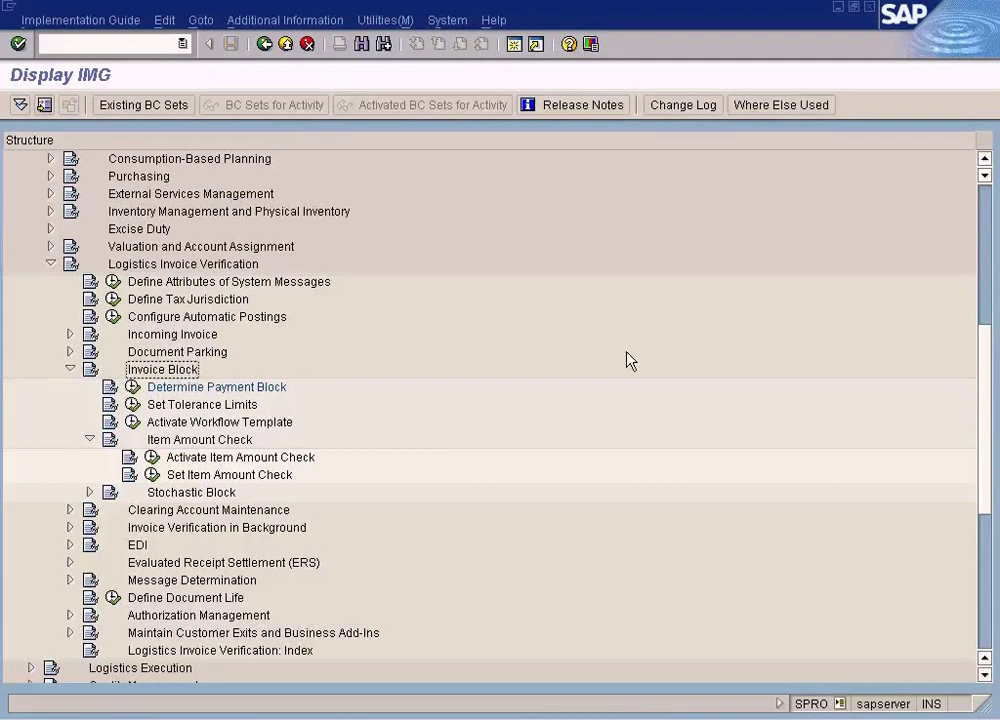
scroll(984, 160, "up", 6)
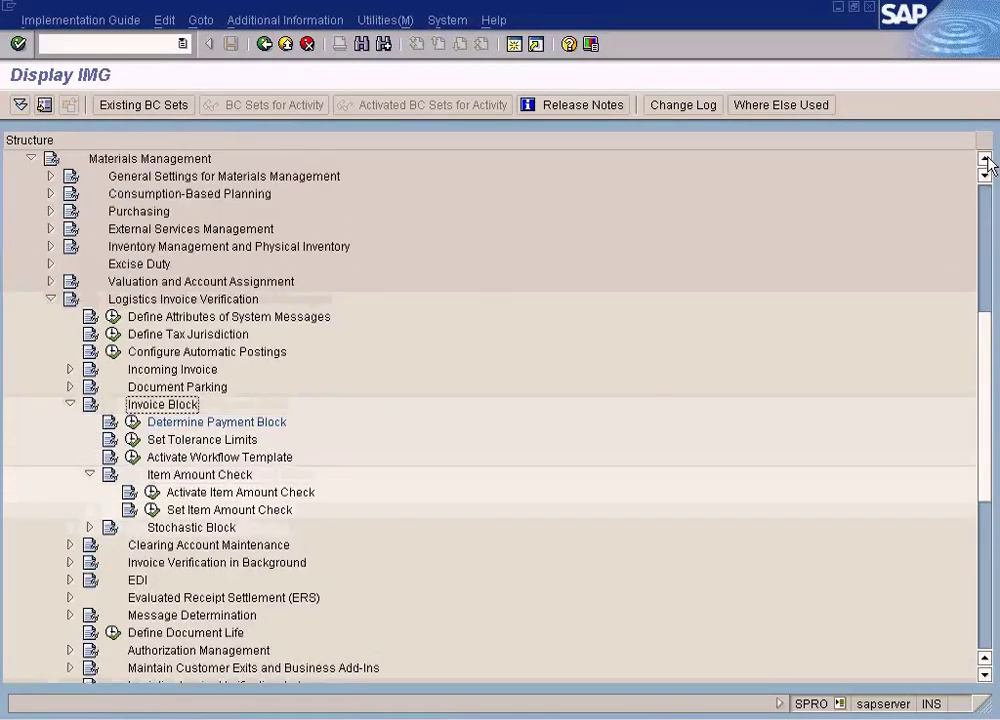
left_click(143, 228)
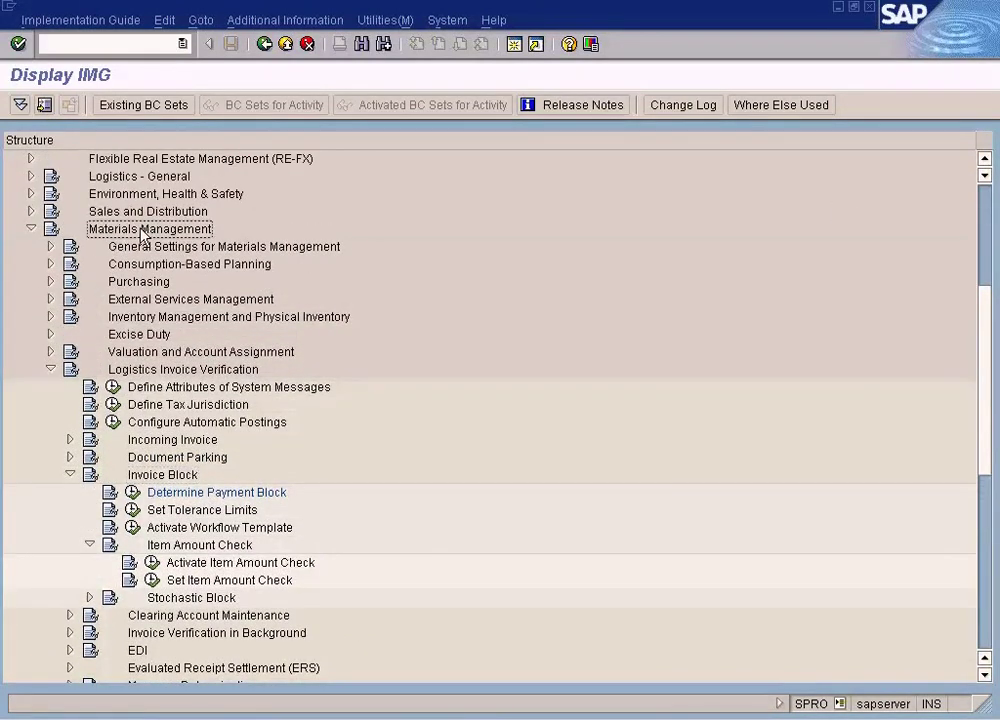
left_click(134, 374)
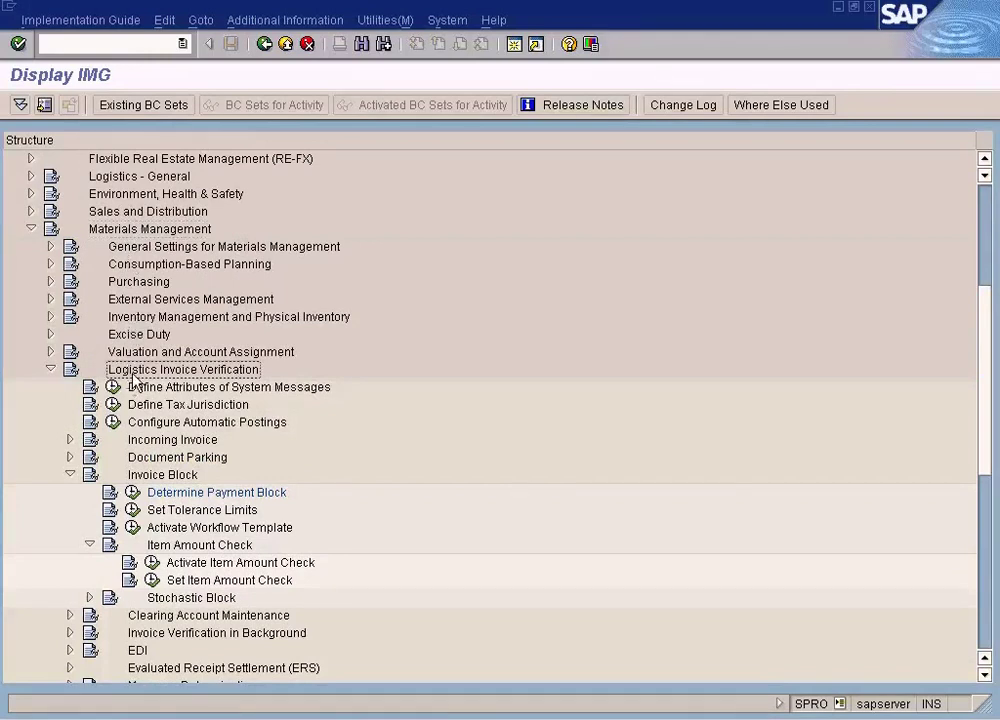
left_click(160, 476)
left_click(196, 495)
left_click(132, 493)
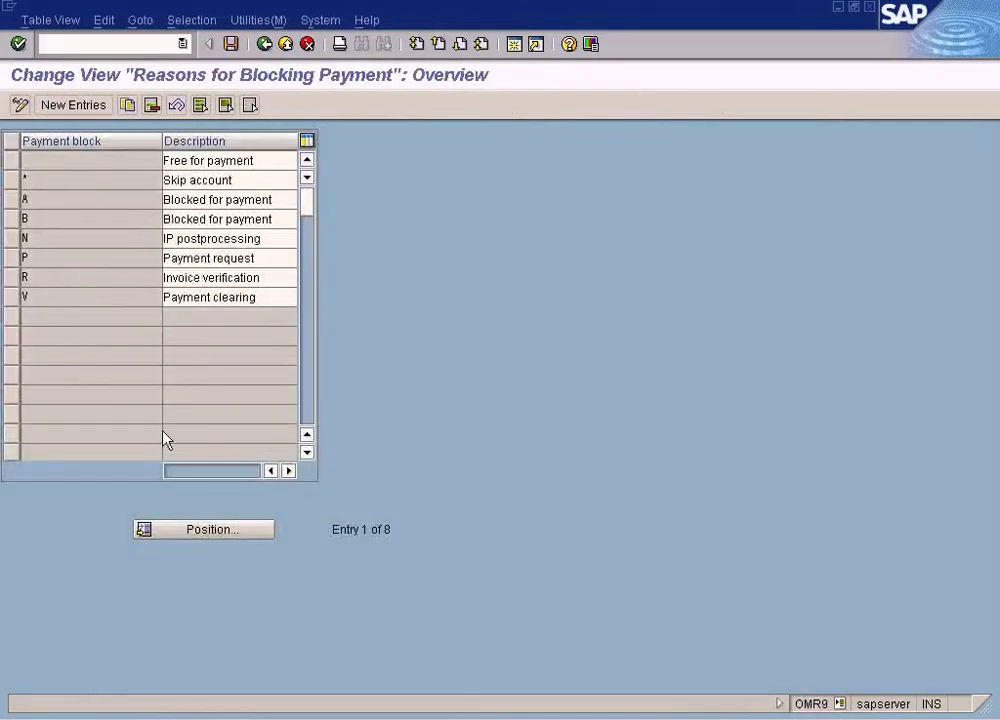
Step: Examine the reasons for blocking payment, including the new-entries table and reason R for invoice verification, and return to the implementation guide
double_click(88, 258)
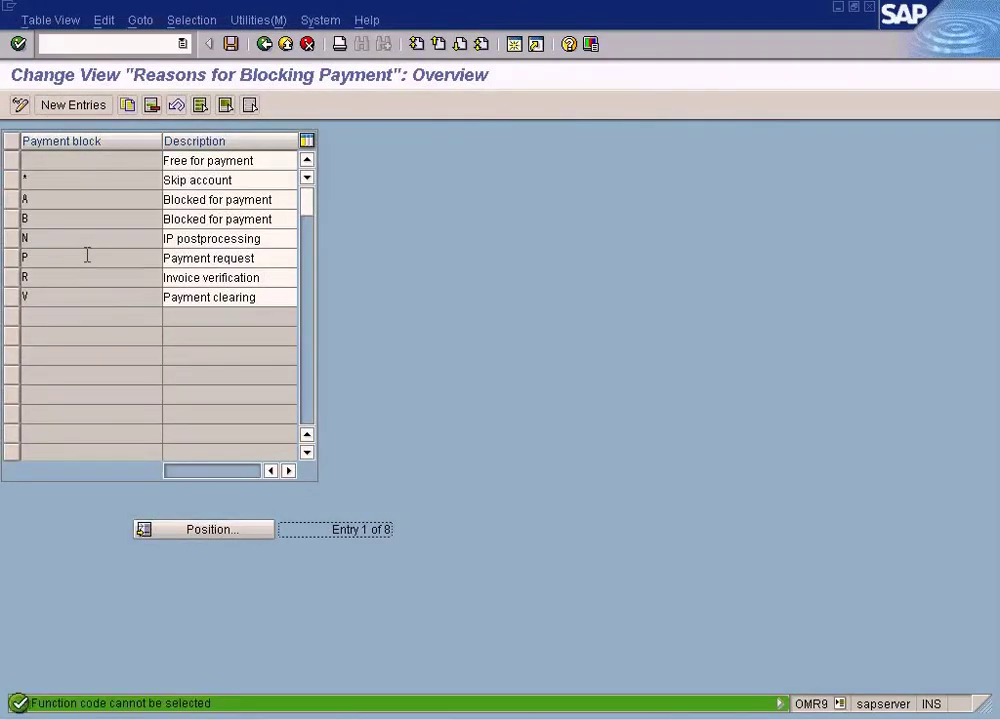
left_click(82, 105)
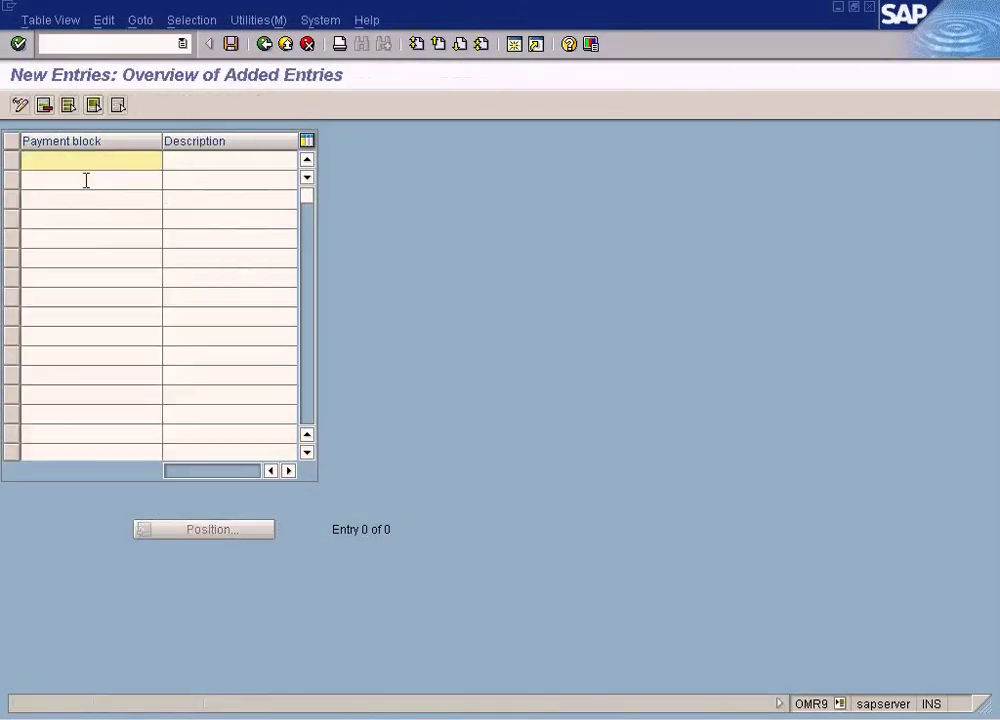
left_click(264, 44)
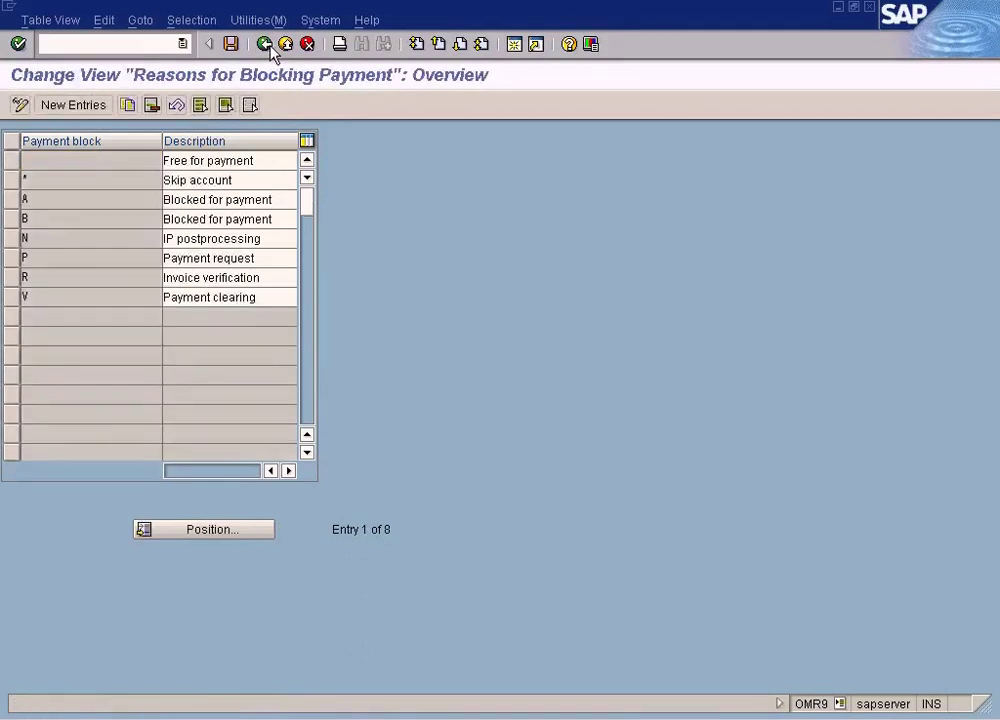
left_click(282, 45)
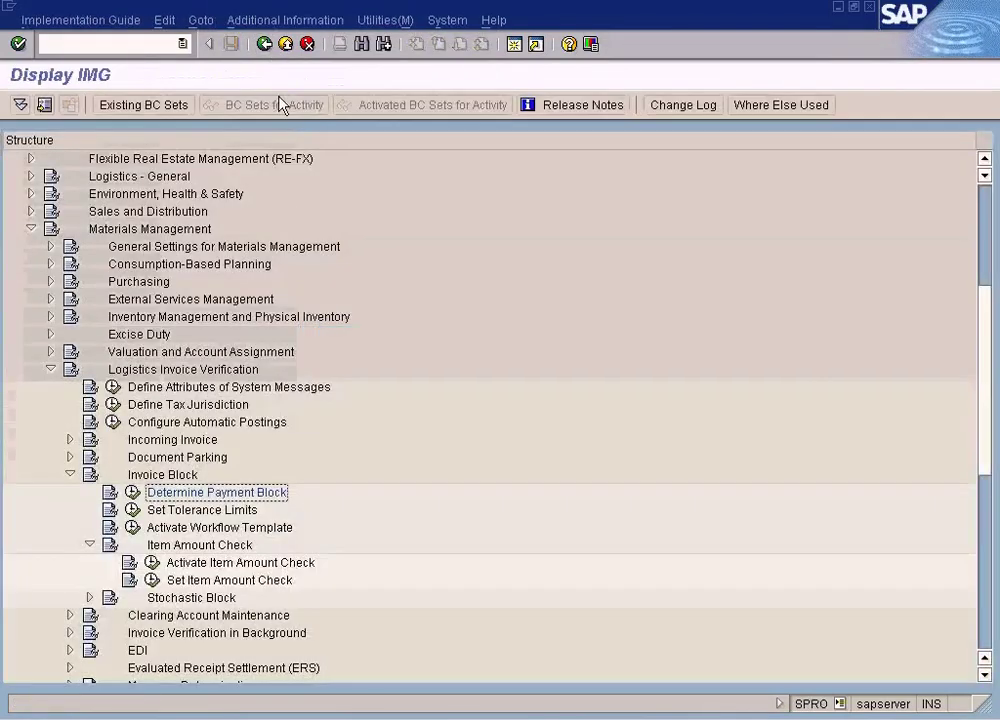
left_click(132, 493)
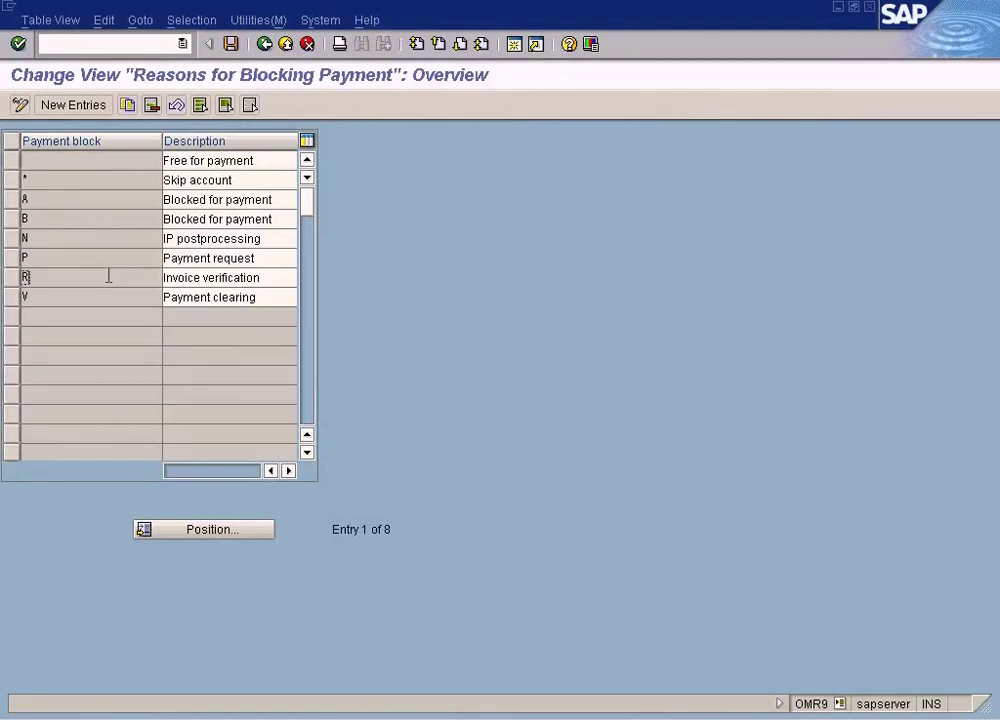
left_click(283, 44)
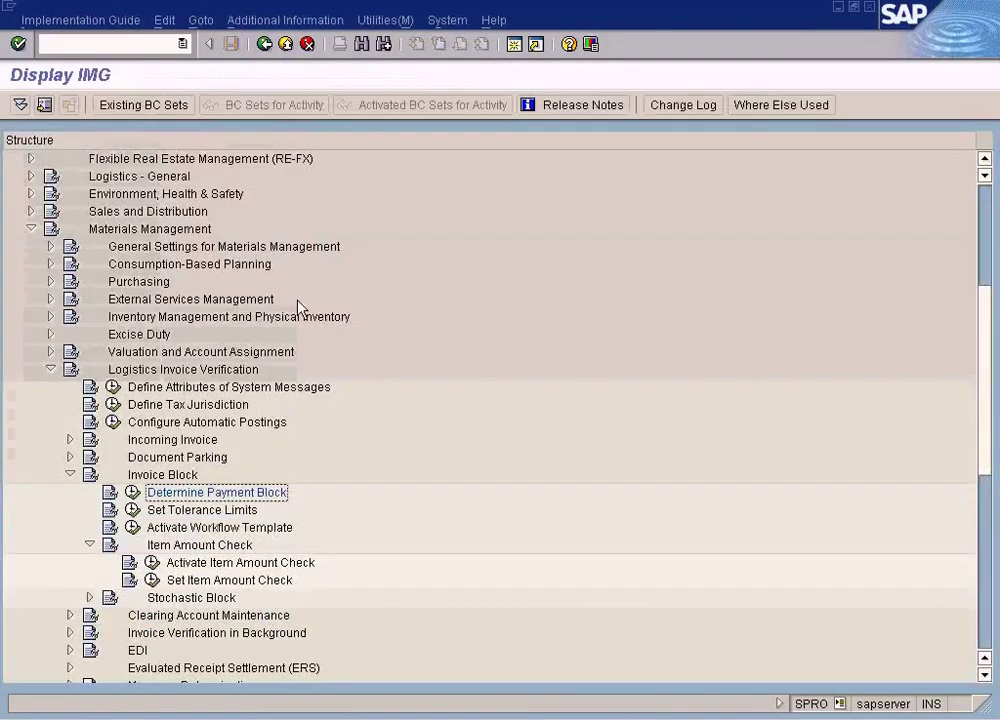
Step: Open the Set Tolerance Limits activity under Invoice Block in the implementation guide
left_click(985, 676)
left_click(985, 676)
left_click(985, 676)
left_click(985, 676)
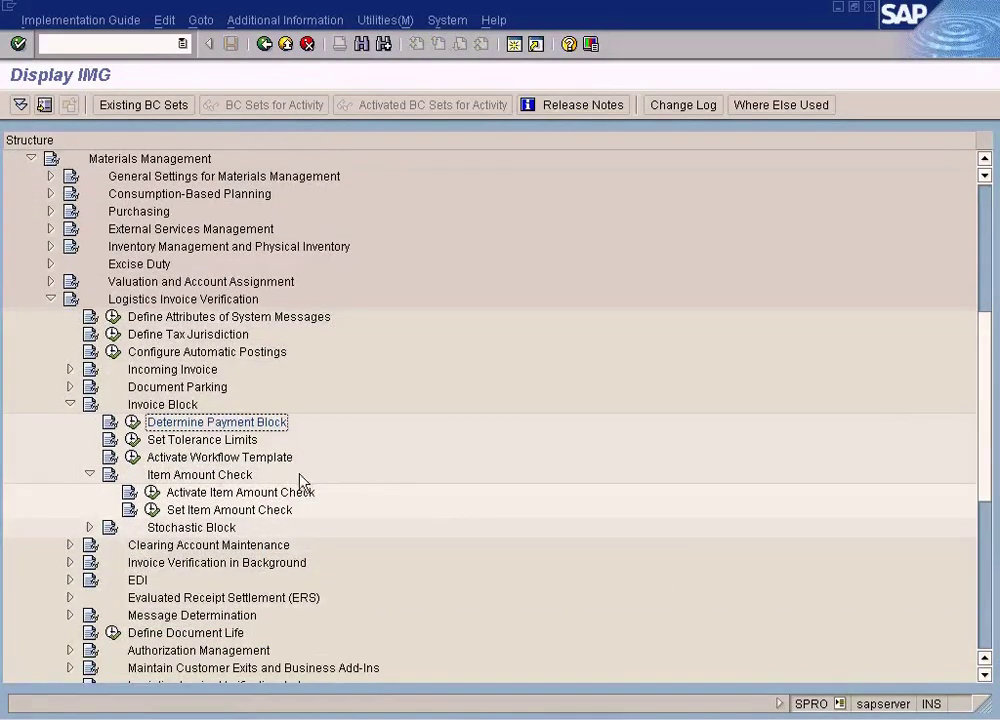
left_click(160, 441)
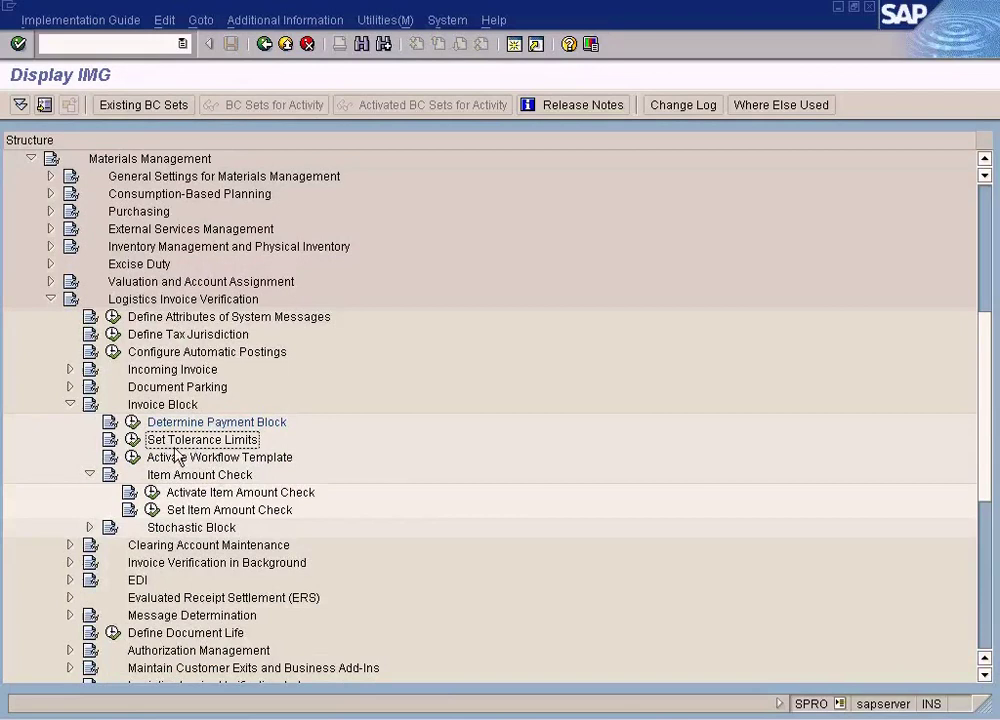
left_click(132, 440)
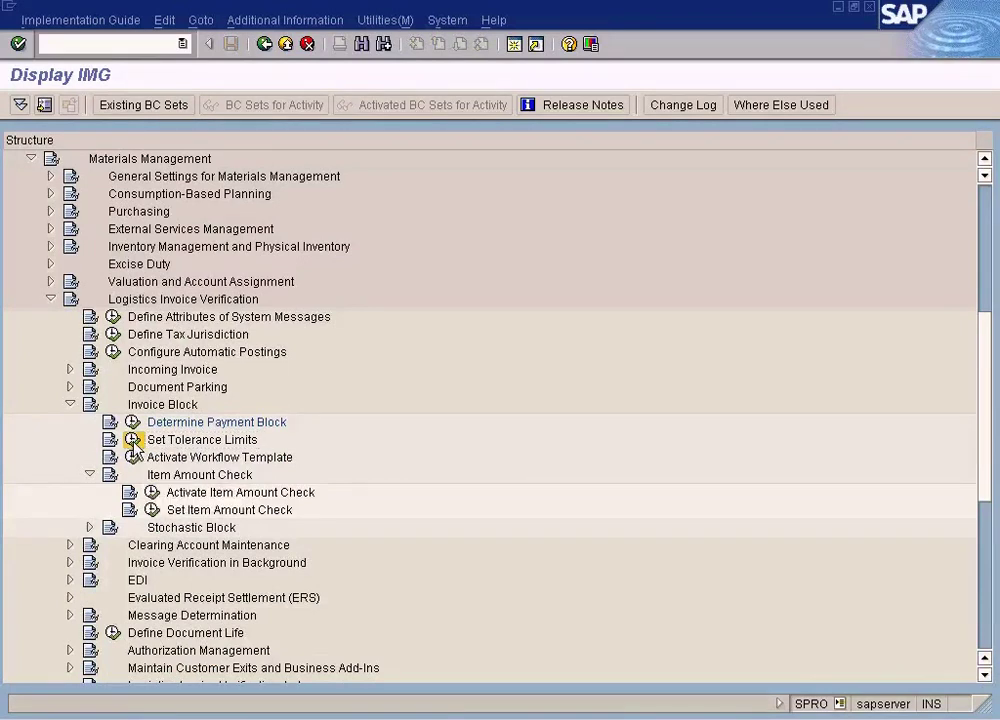
Step: Position the tolerance limits overview at the entries of company code SUN
left_click(311, 533)
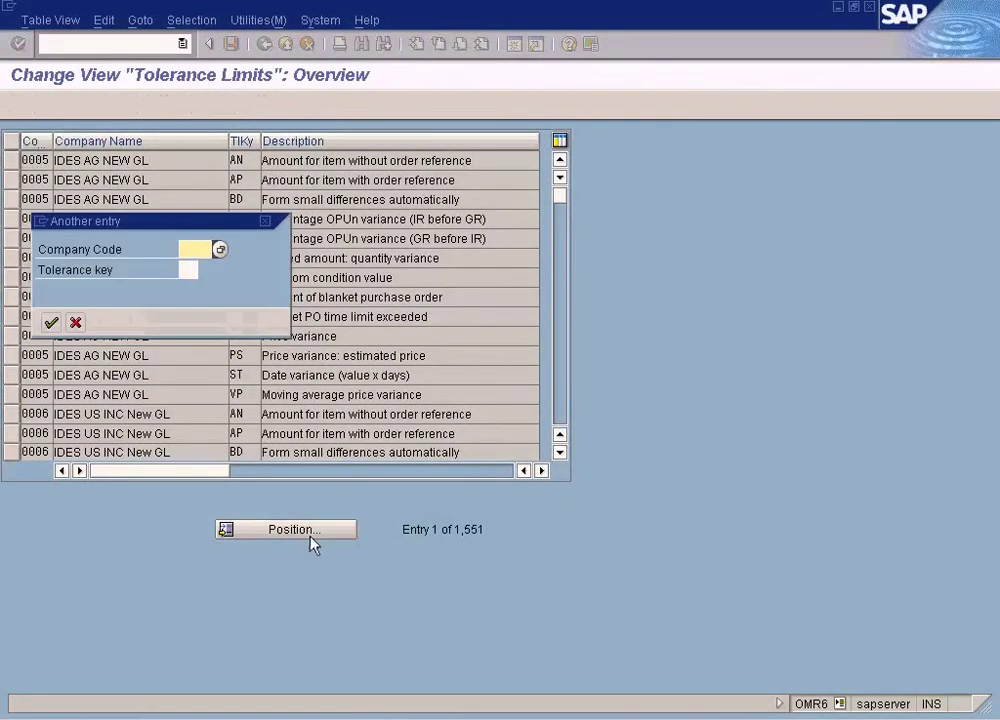
type("sun")
key("Return")
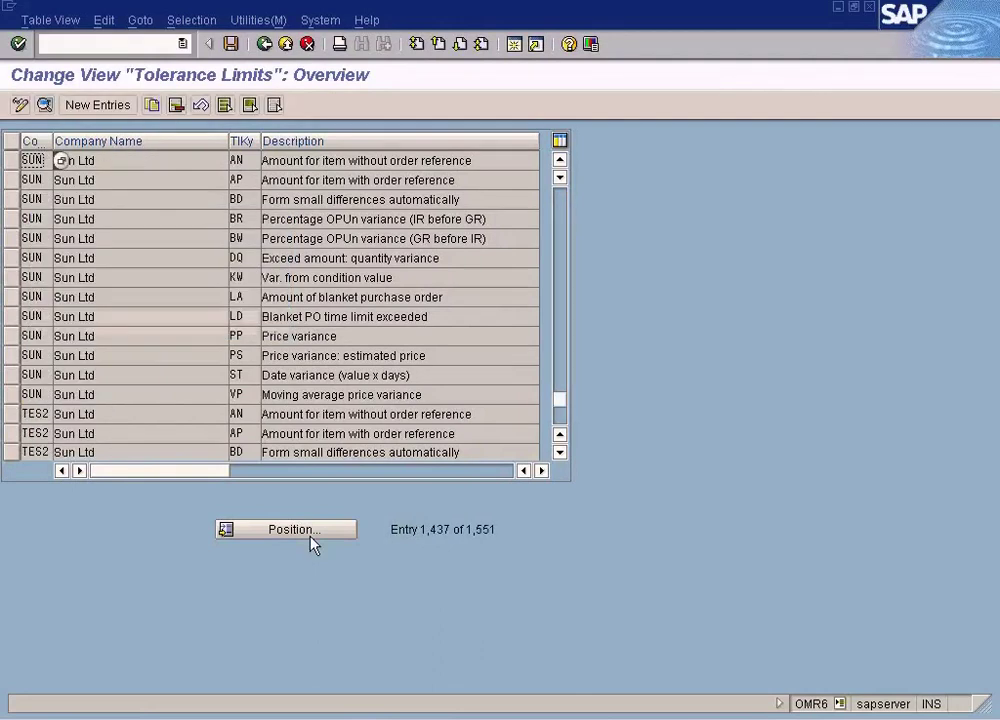
Step: Examine the tolerance keys of company code SUN, widen the tolerance key column, and display the details of key DQ, exceed amount: quantity variance
left_click(320, 197)
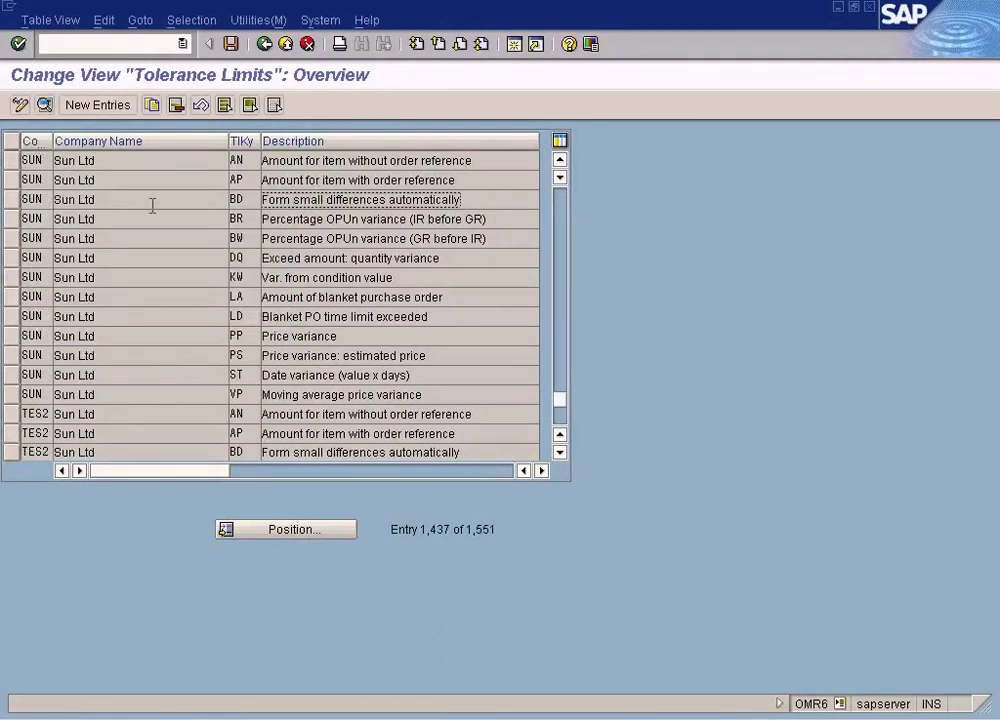
left_click(313, 220)
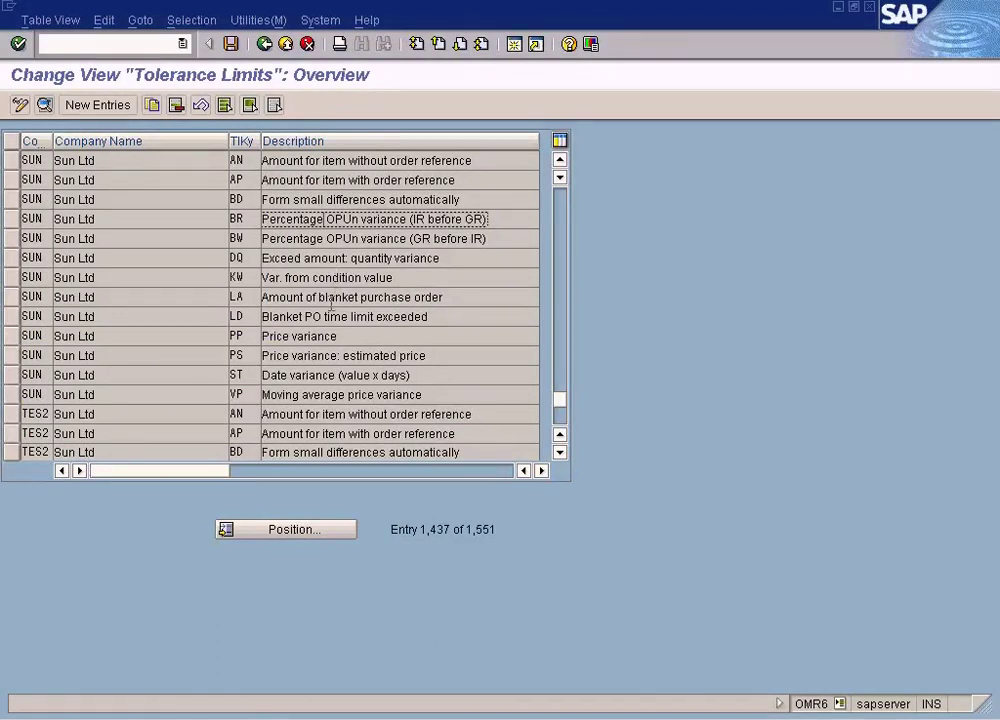
left_click(337, 258)
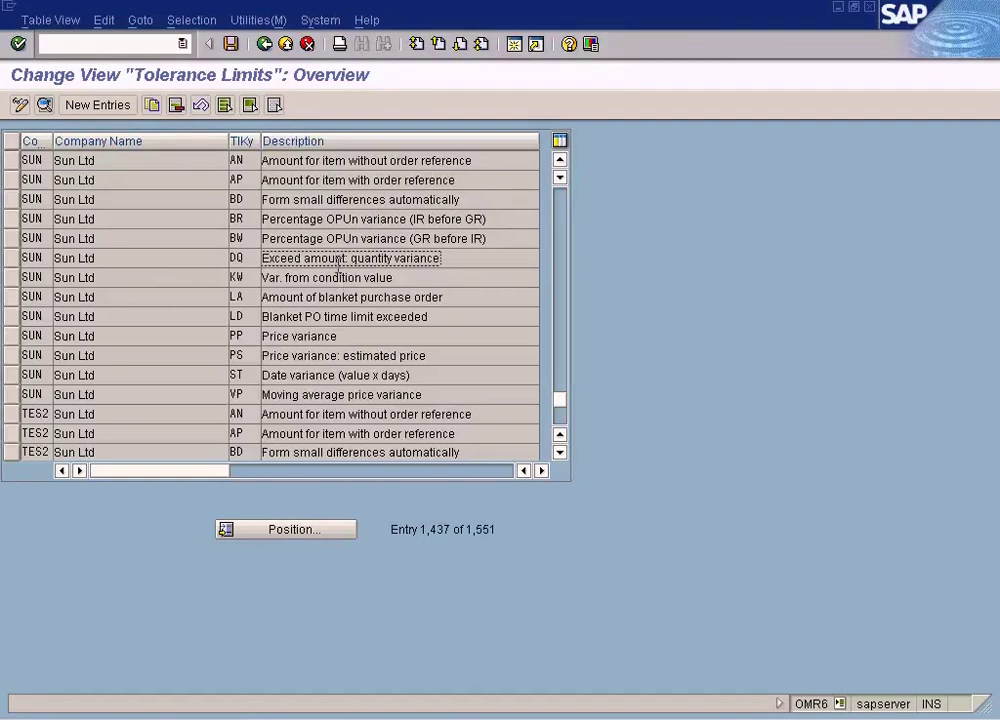
left_click(246, 259)
left_click(166, 259)
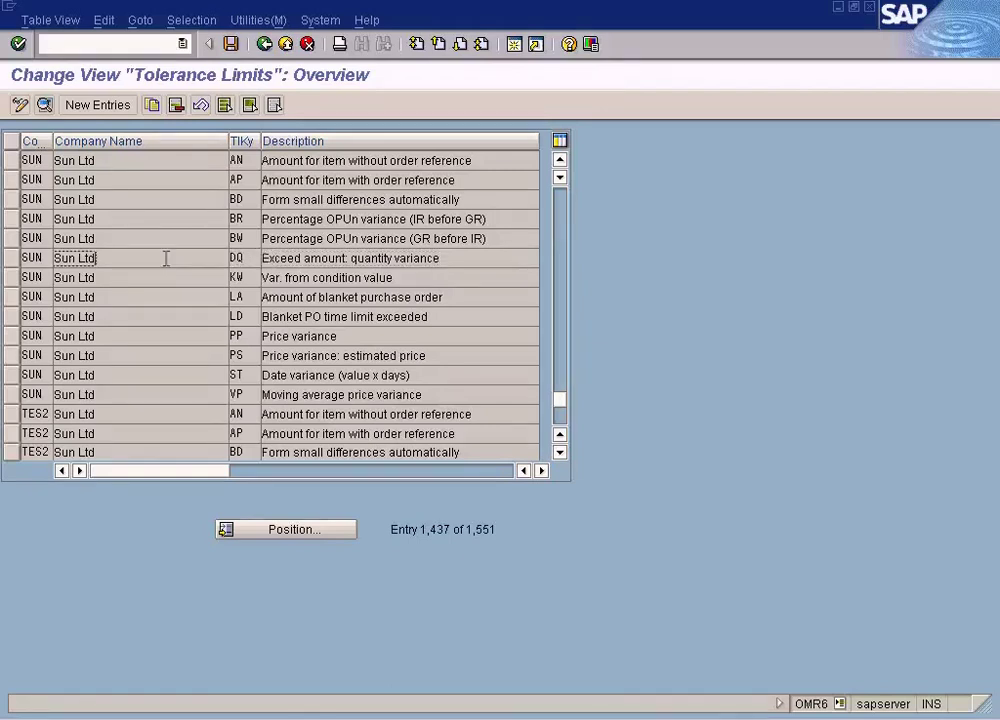
left_click(299, 260)
left_click_drag(475, 261, 282, 259)
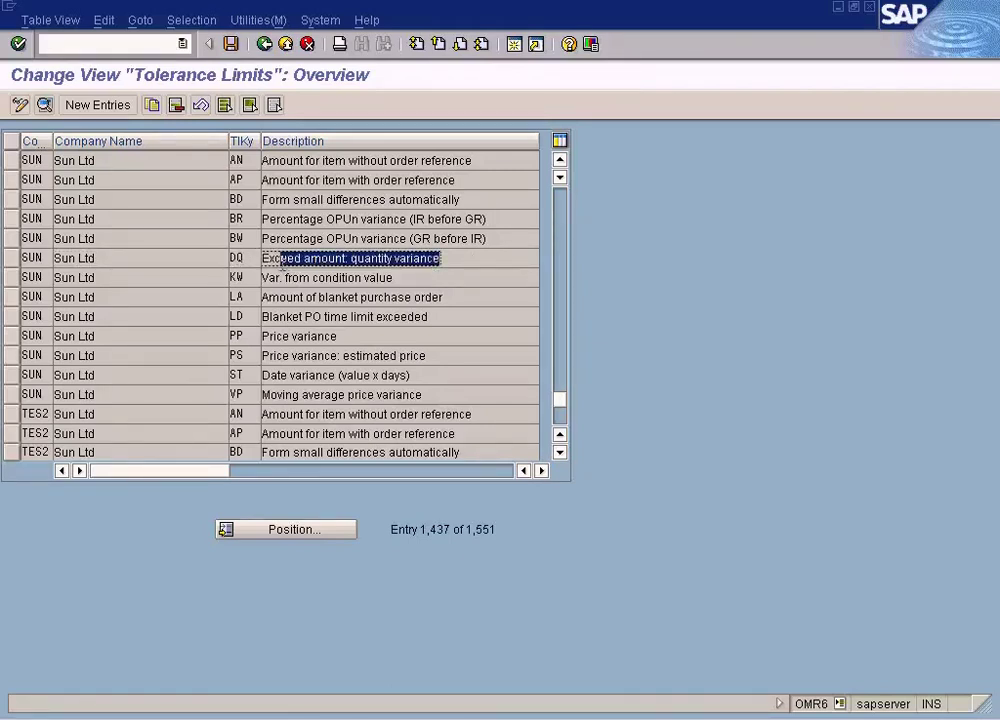
left_click(246, 263)
left_click_drag(260, 141, 294, 141)
left_click(300, 258)
left_click(272, 263)
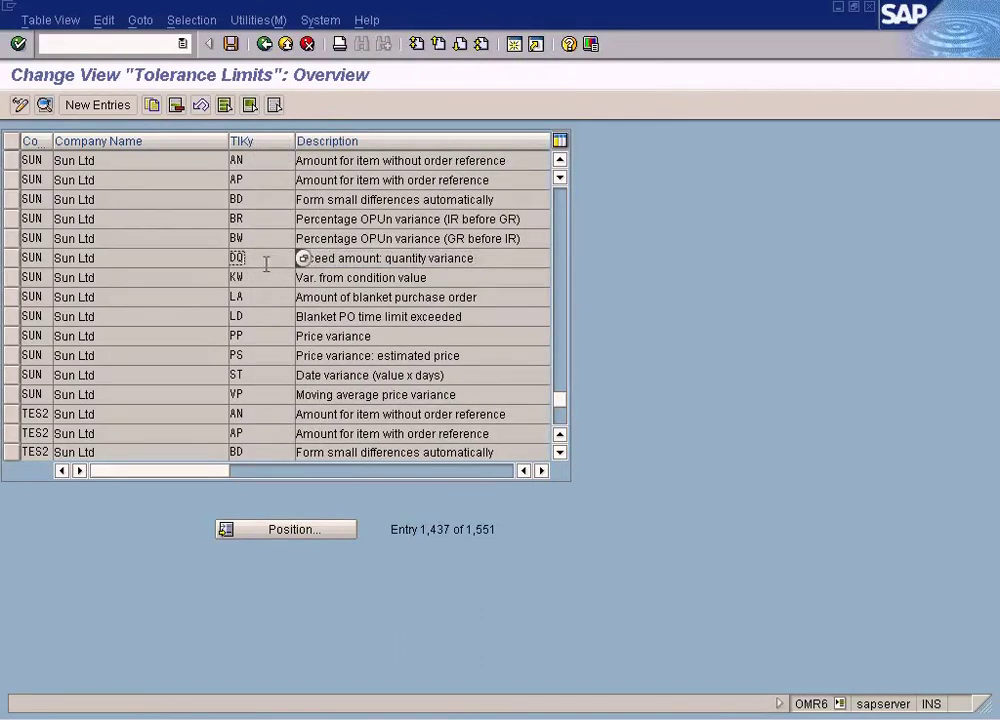
double_click(263, 262)
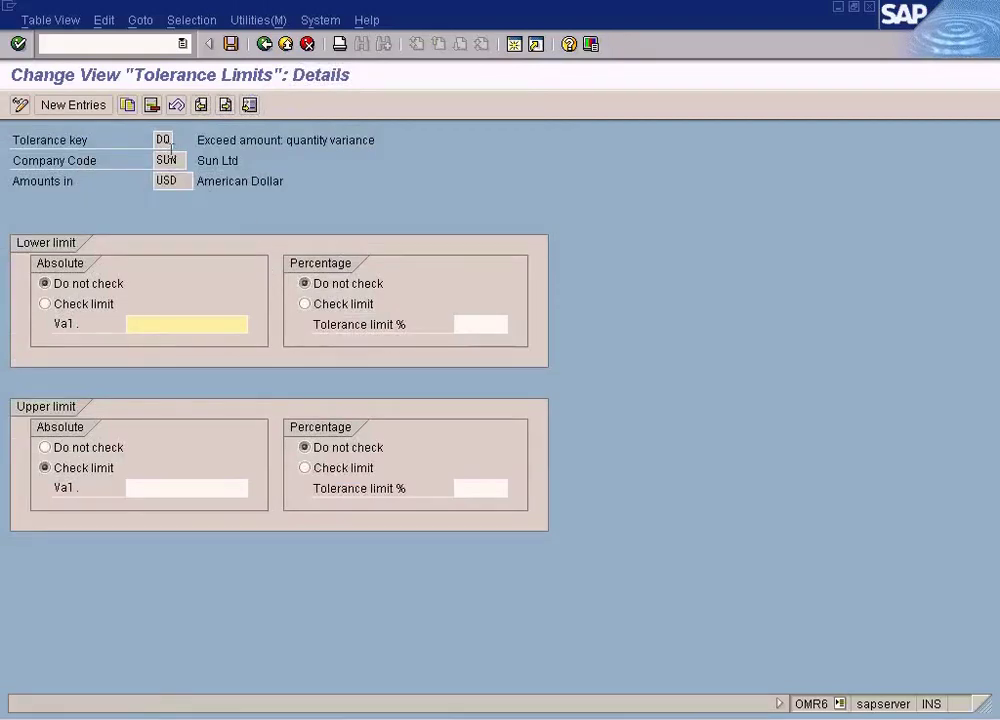
Step: Look up the possible tolerance keys from a new tolerance limit entry, then cancel the entry and discard the changes
left_click(80, 105)
left_click(170, 158)
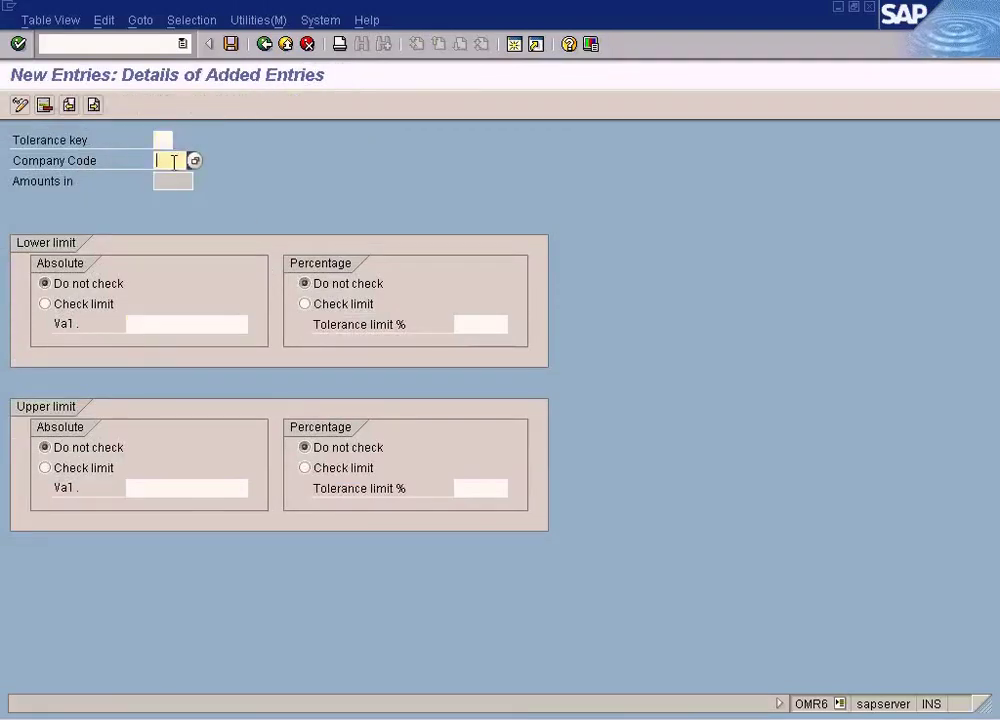
left_click(169, 139)
key("F4")
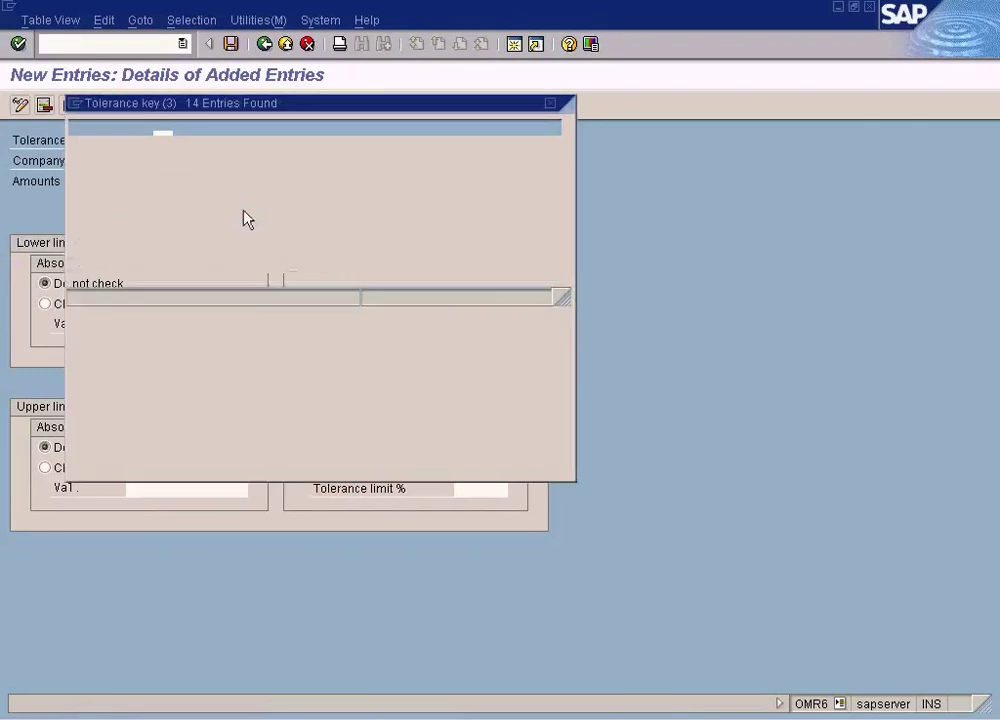
left_click(549, 103)
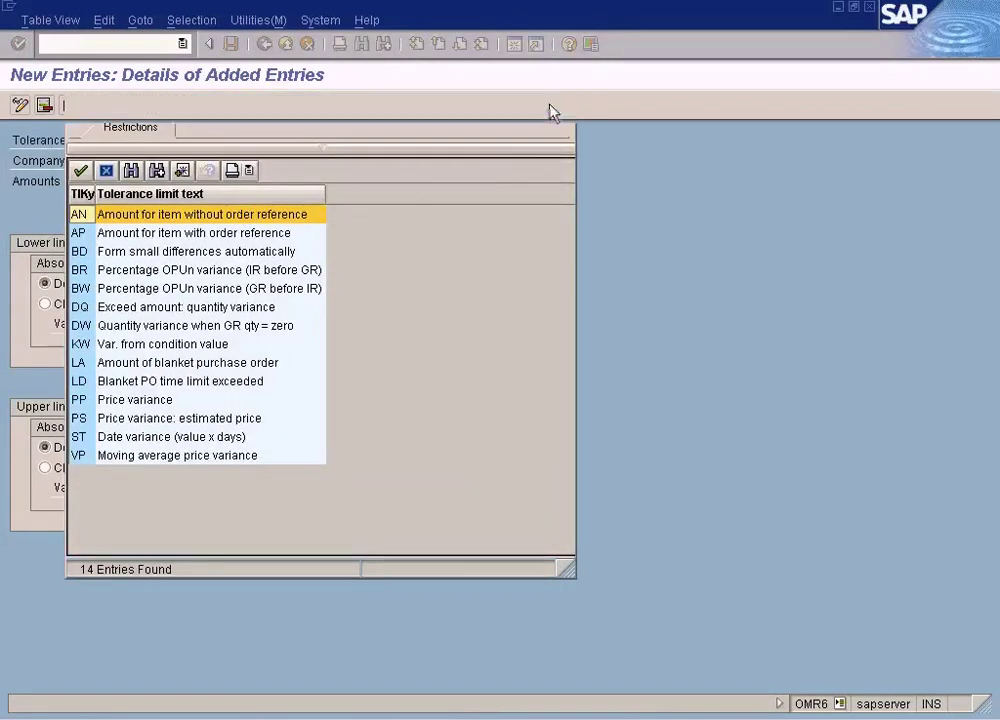
left_click(266, 45)
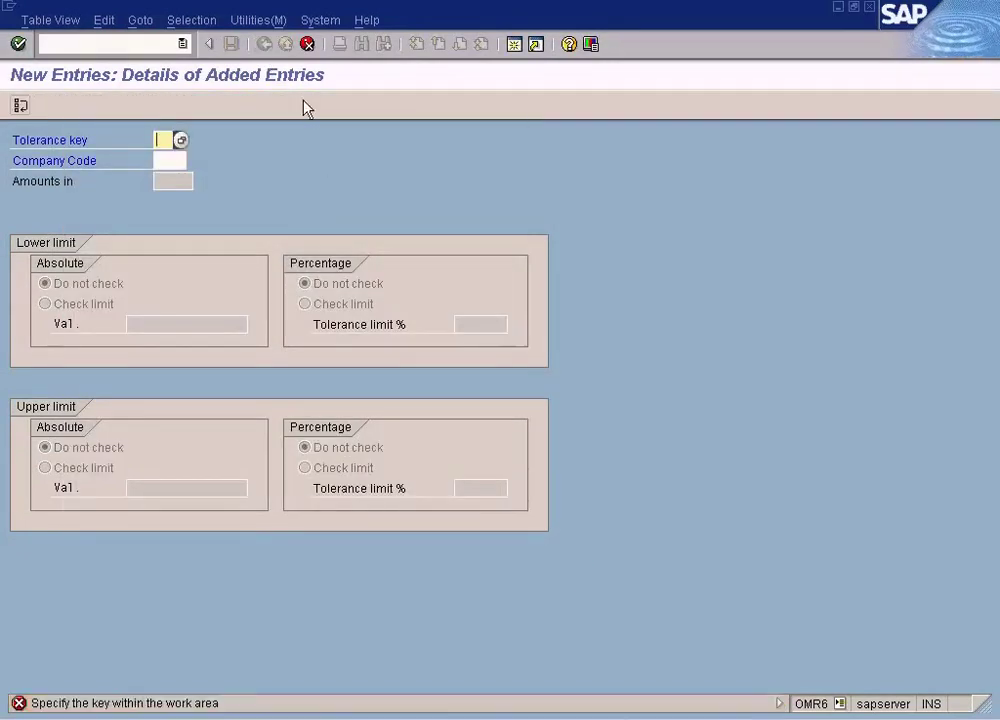
left_click(307, 44)
left_click(276, 331)
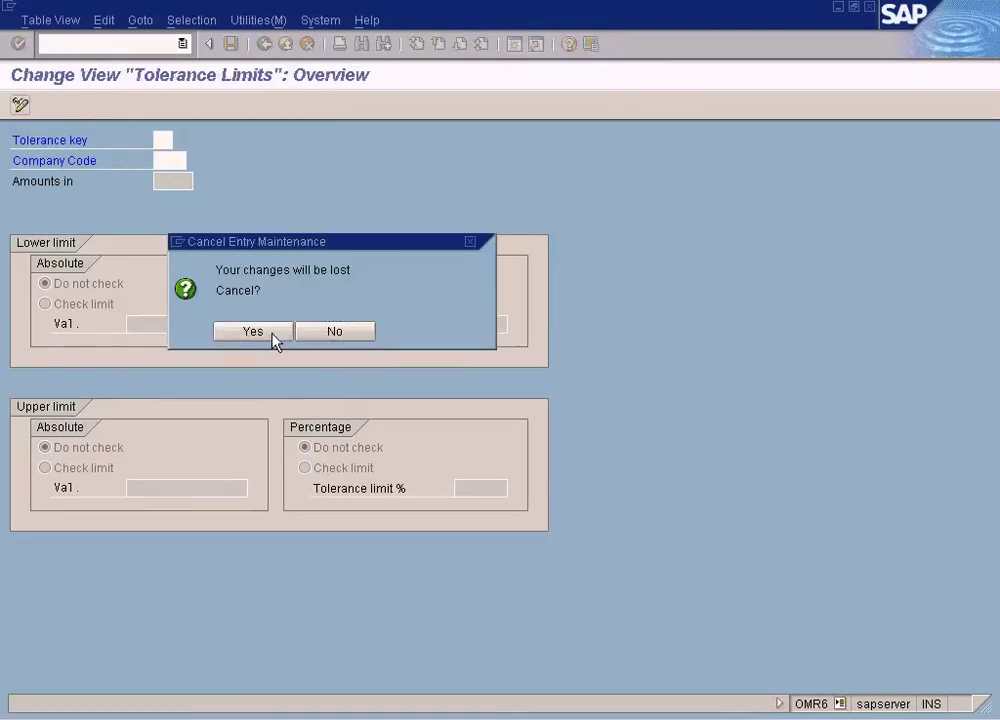
Step: Position the overview at company code SUN again and open the details of tolerance key DQ, exceed amount: quantity variance
left_click(283, 531)
type("sun")
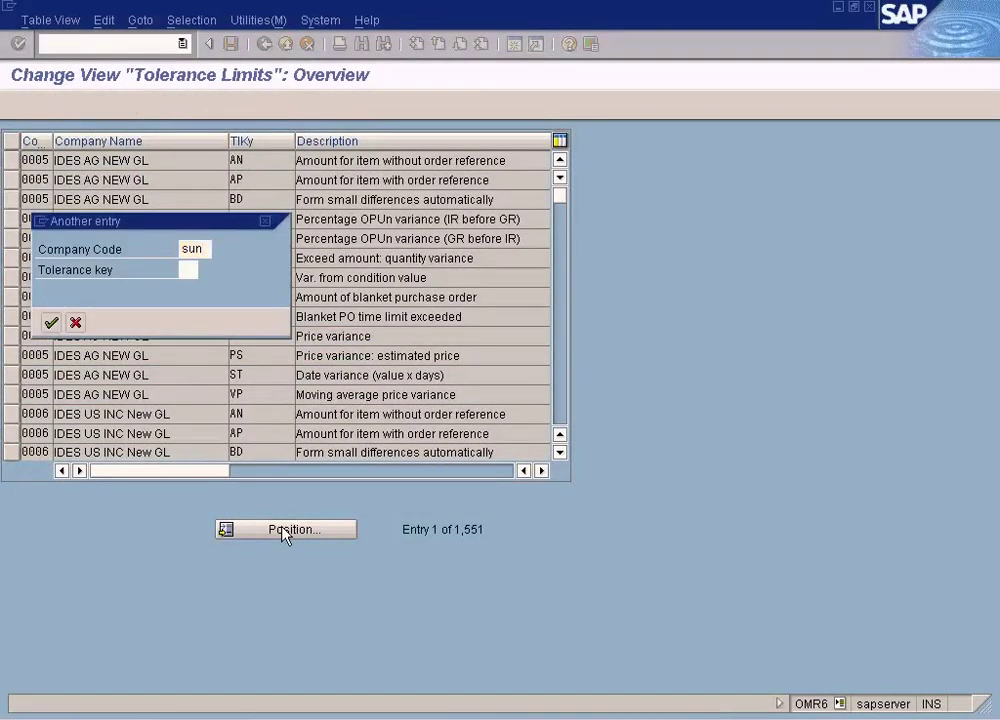
key("Return")
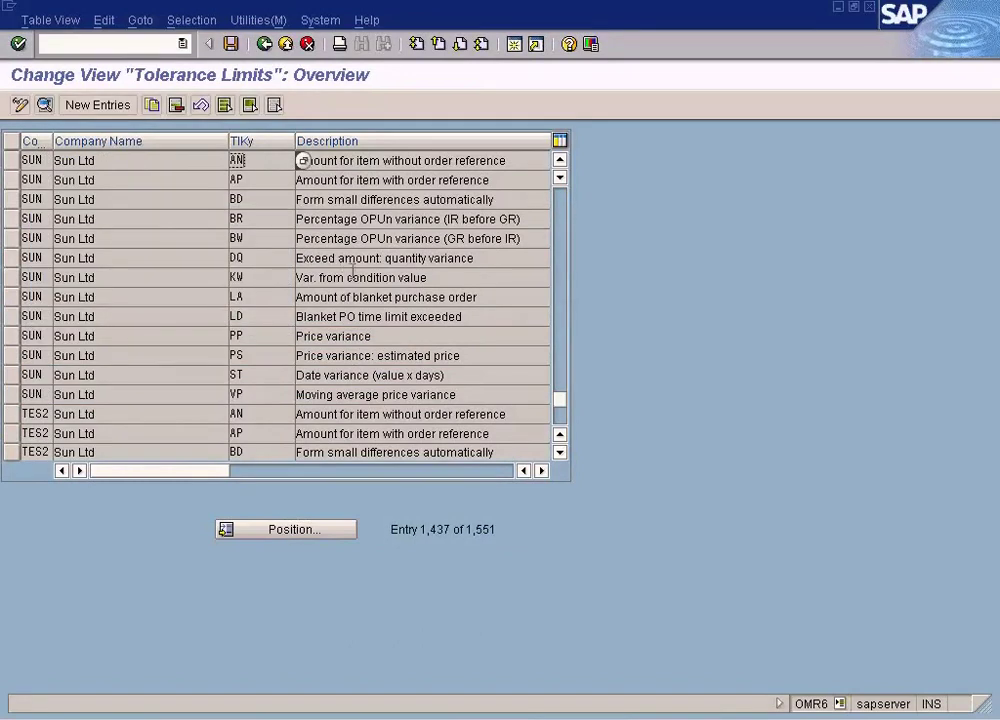
left_click(412, 258)
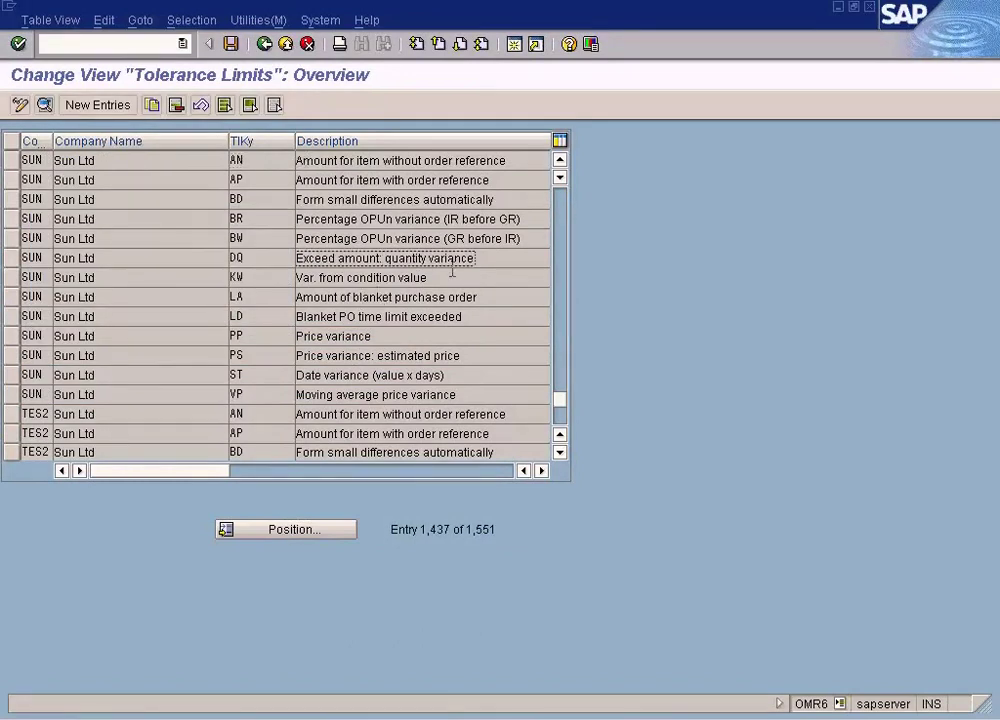
double_click(272, 263)
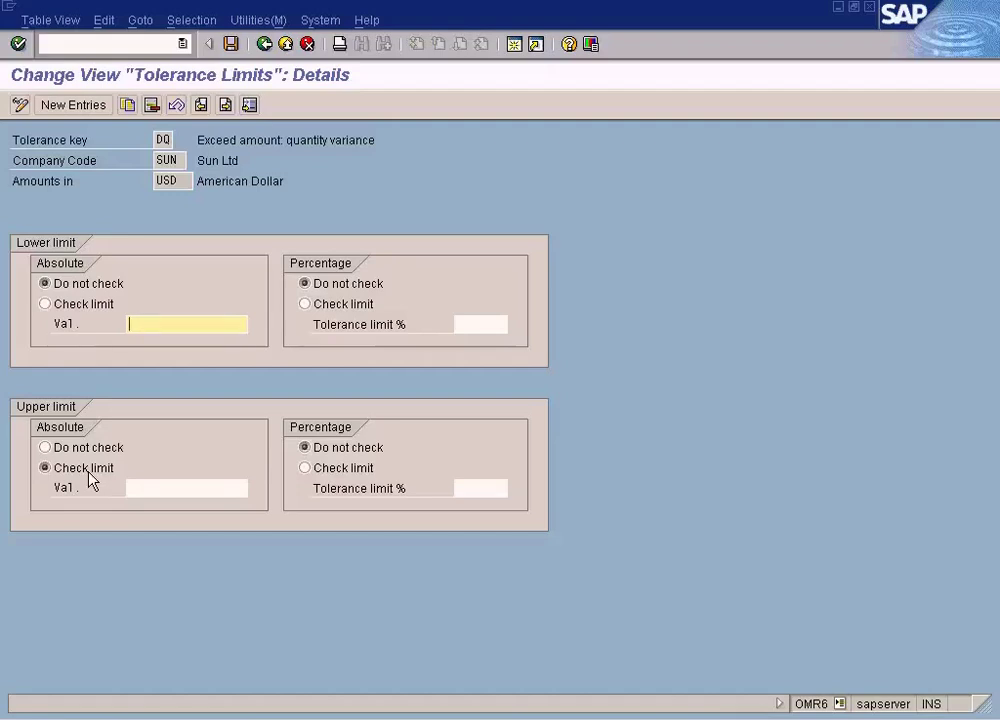
Step: Try the values 2 and 3 for the absolute upper limit of tolerance key DQ, clearing each one
left_click(145, 488)
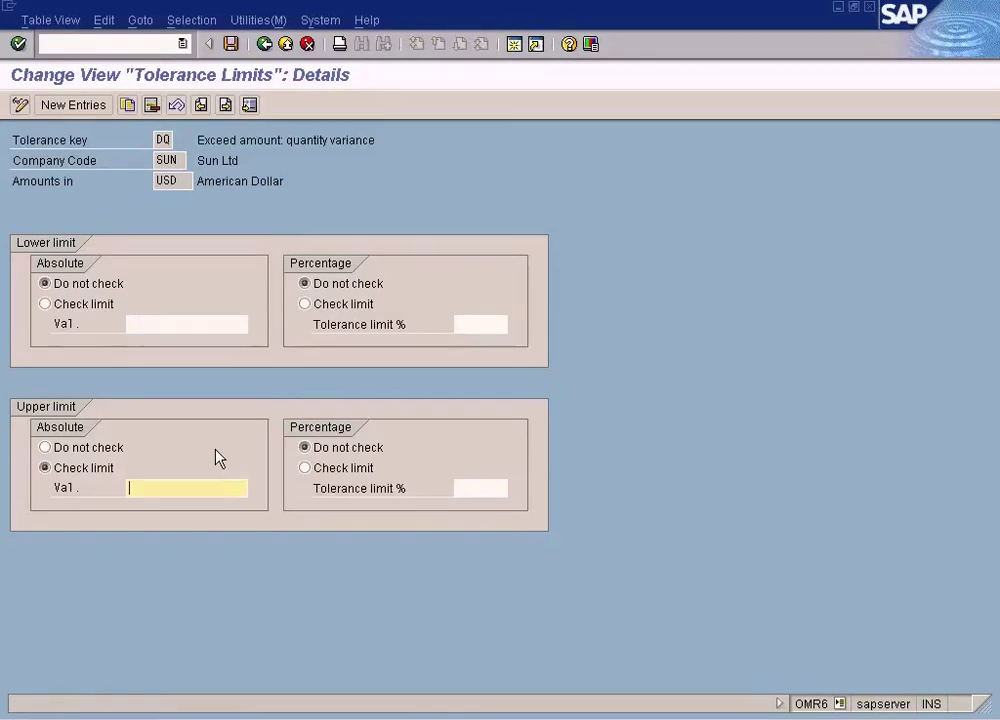
type("2")
key("BackSpace")
type("3")
key("BackSpace")
Step: Read the field help on the absolute upper limit value, including its price variance example, then close it and return to the tolerance limits overview
key("F1")
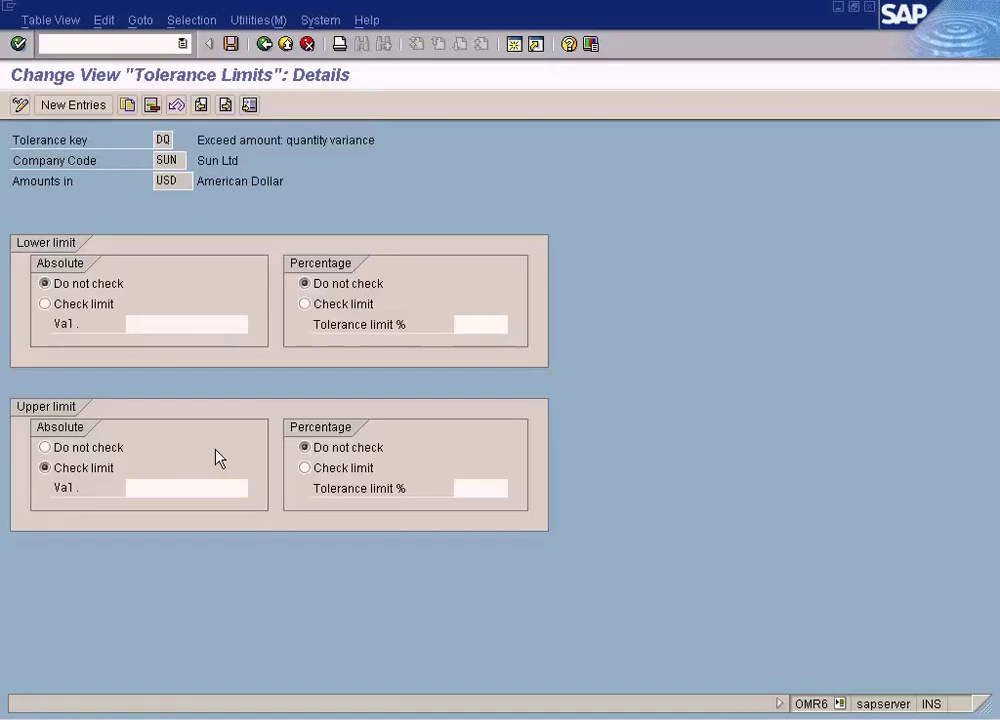
left_click_drag(400, 105, 519, 93)
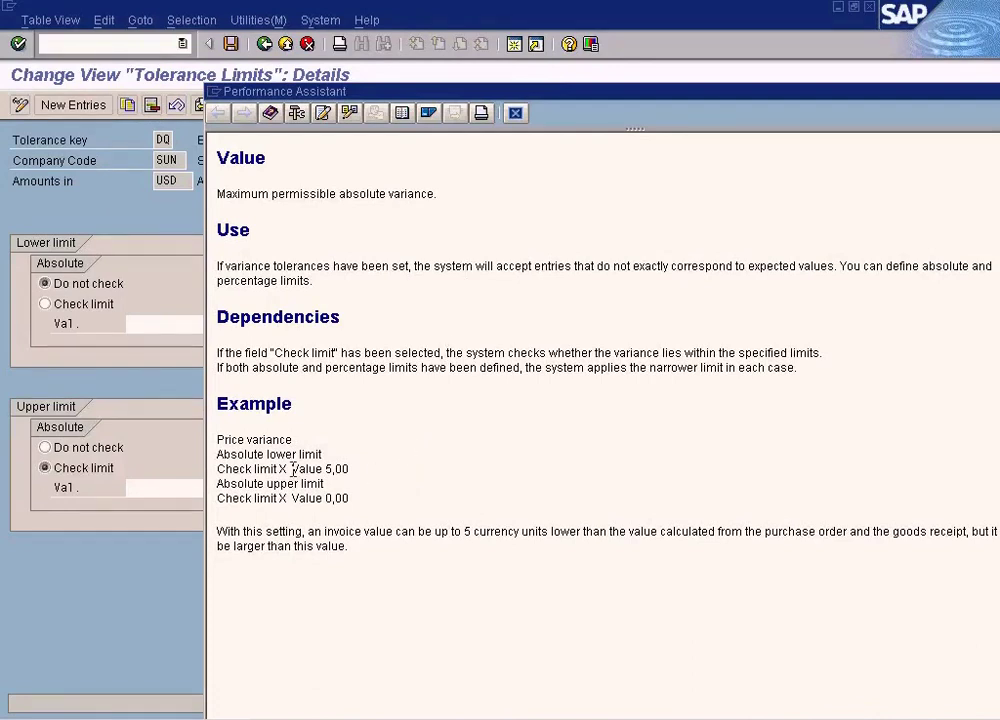
left_click_drag(321, 466, 373, 466)
left_click(340, 440)
left_click(515, 114)
left_click(145, 489)
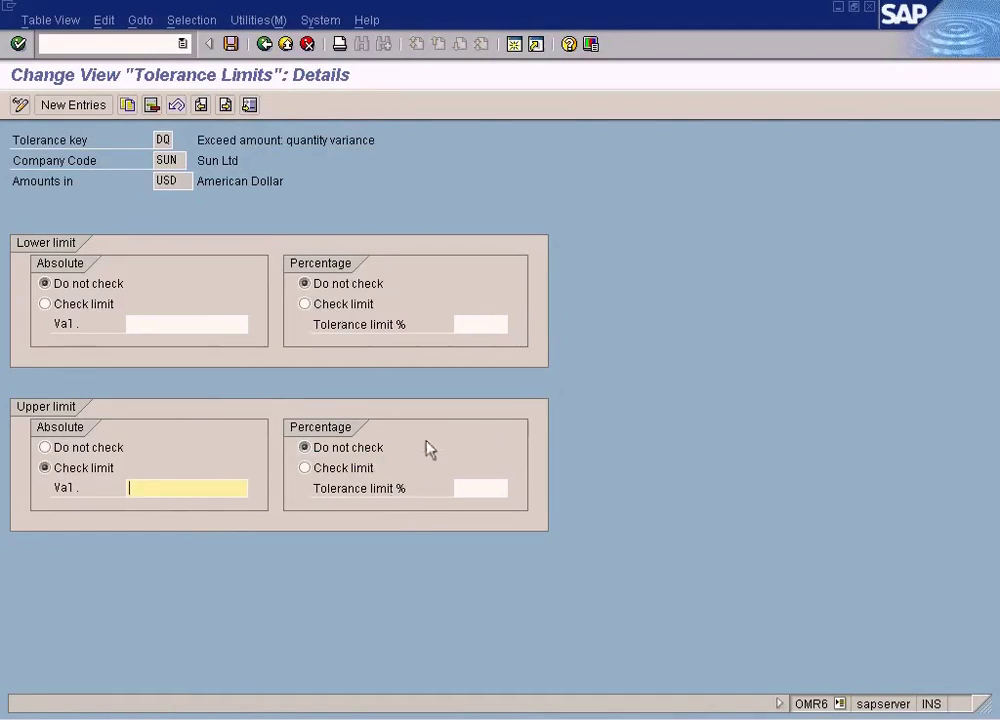
left_click(265, 45)
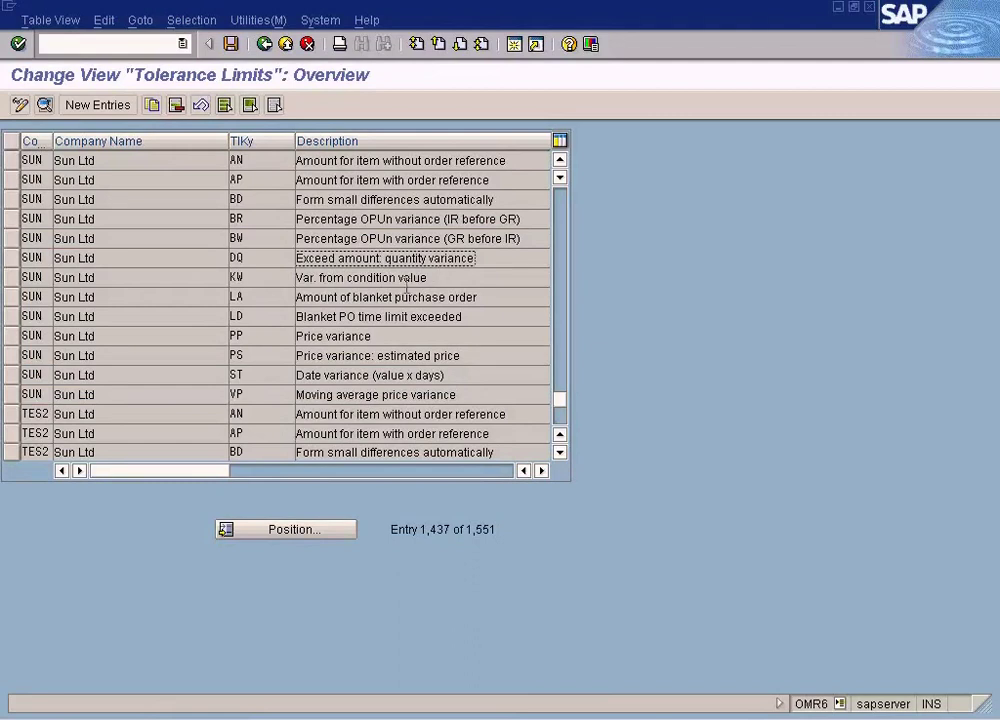
Step: Open the details of tolerance key PP, price variance, for company code SUN and examine its absolute lower and upper limit values
left_click(364, 338)
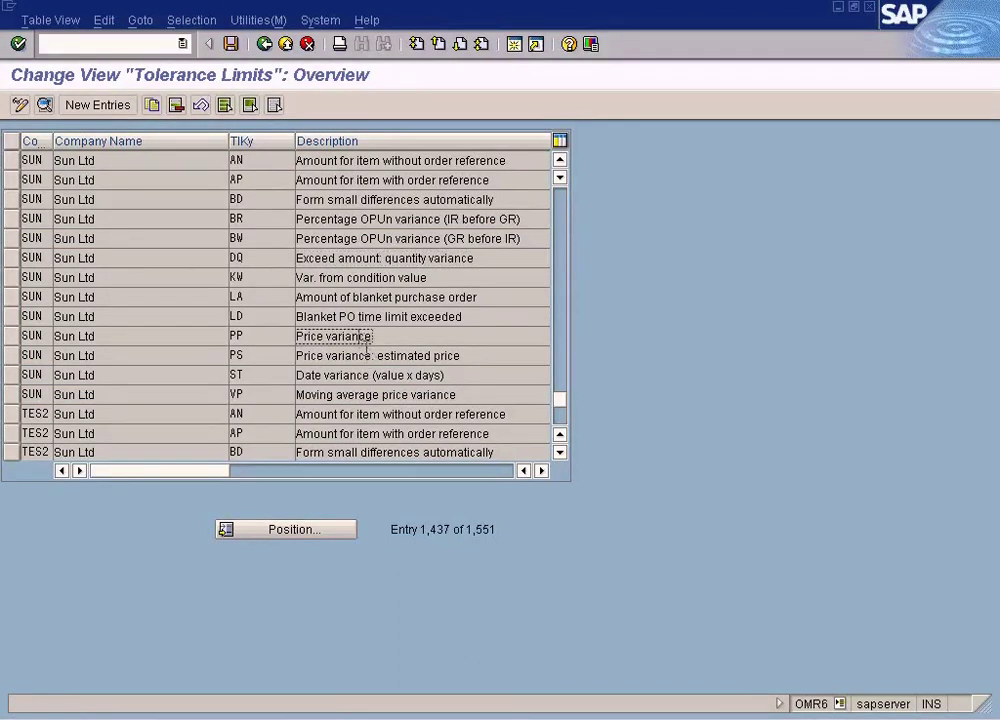
left_click(261, 336)
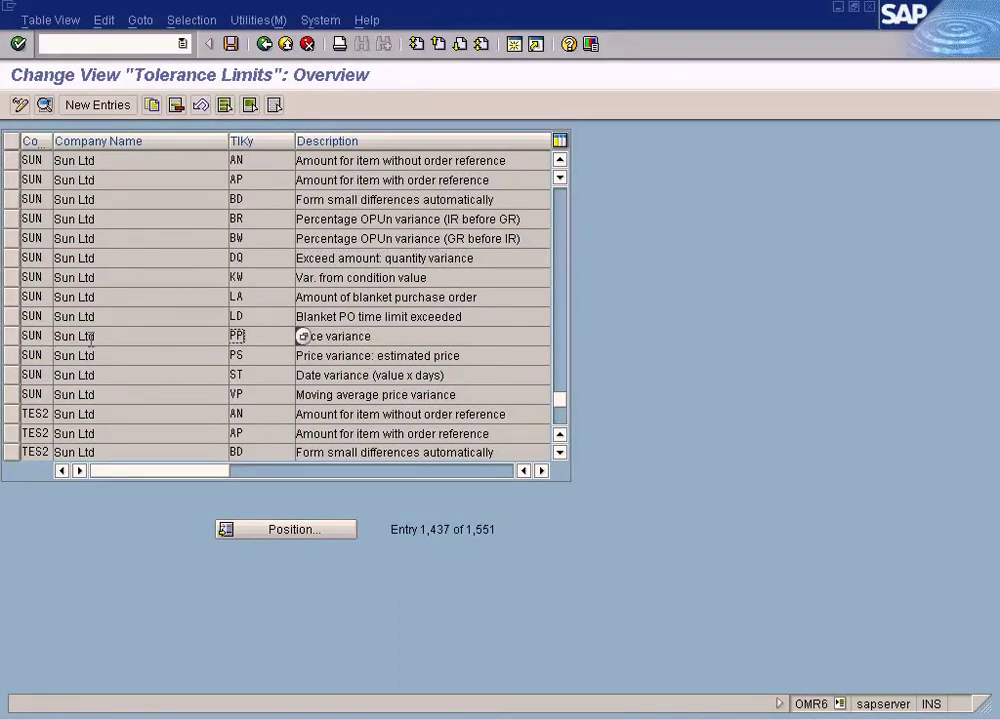
double_click(339, 337)
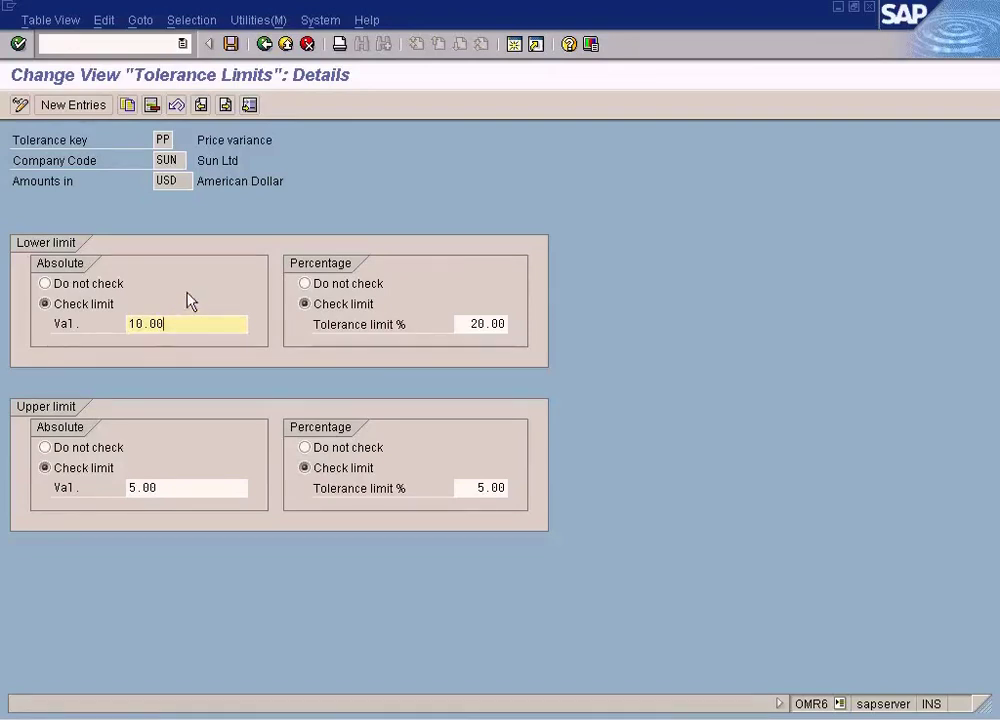
left_click_drag(174, 321, 123, 322)
left_click(210, 487)
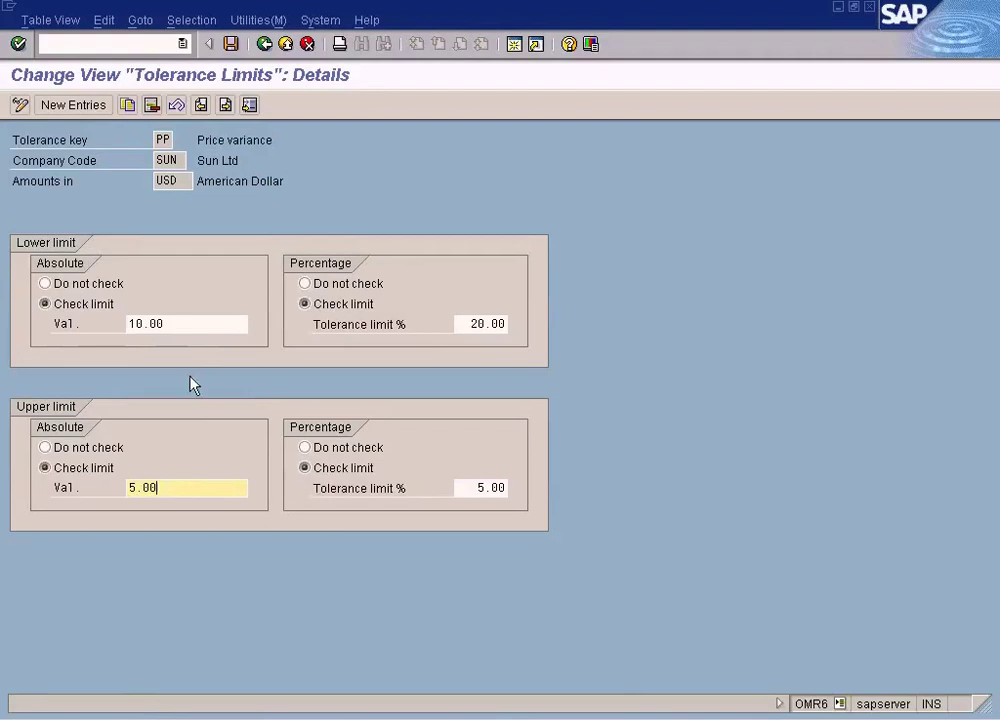
left_click_drag(176, 489, 112, 500)
left_click(189, 487)
Step: Open a new SAP session from the tolerance limits details and start purchase order creation with transaction ME21N
left_click(446, 708)
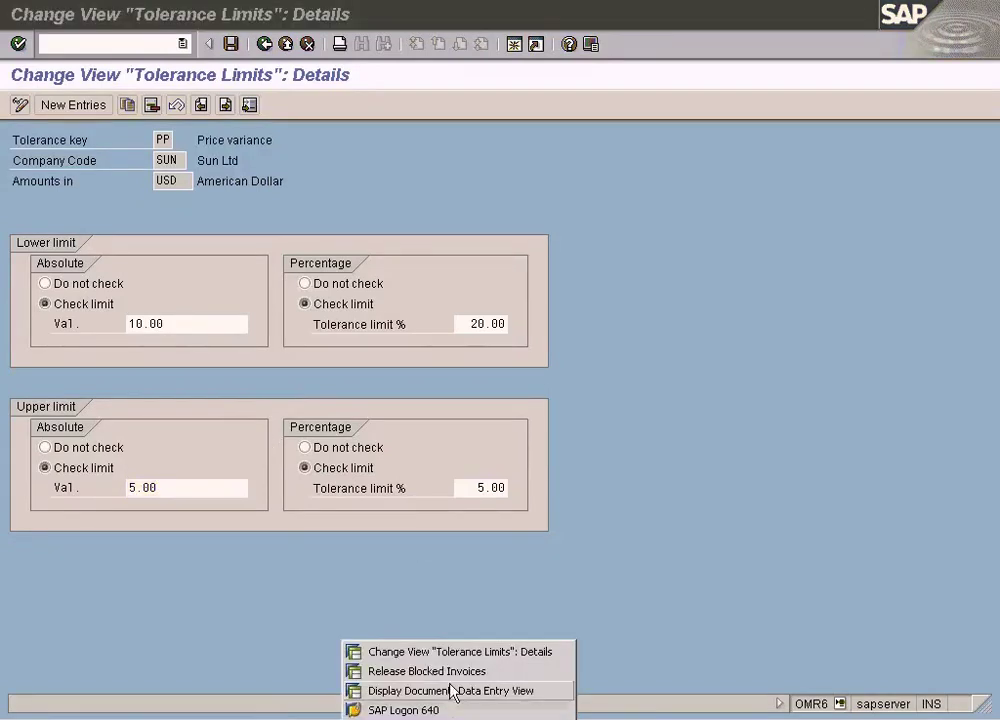
left_click(460, 651)
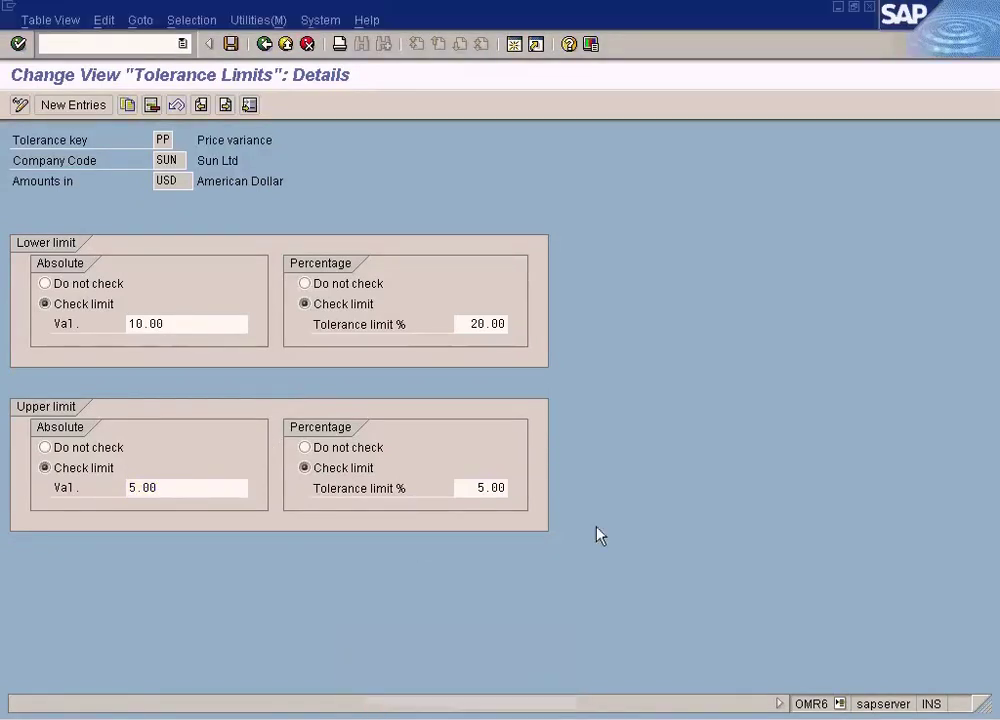
left_click(514, 43)
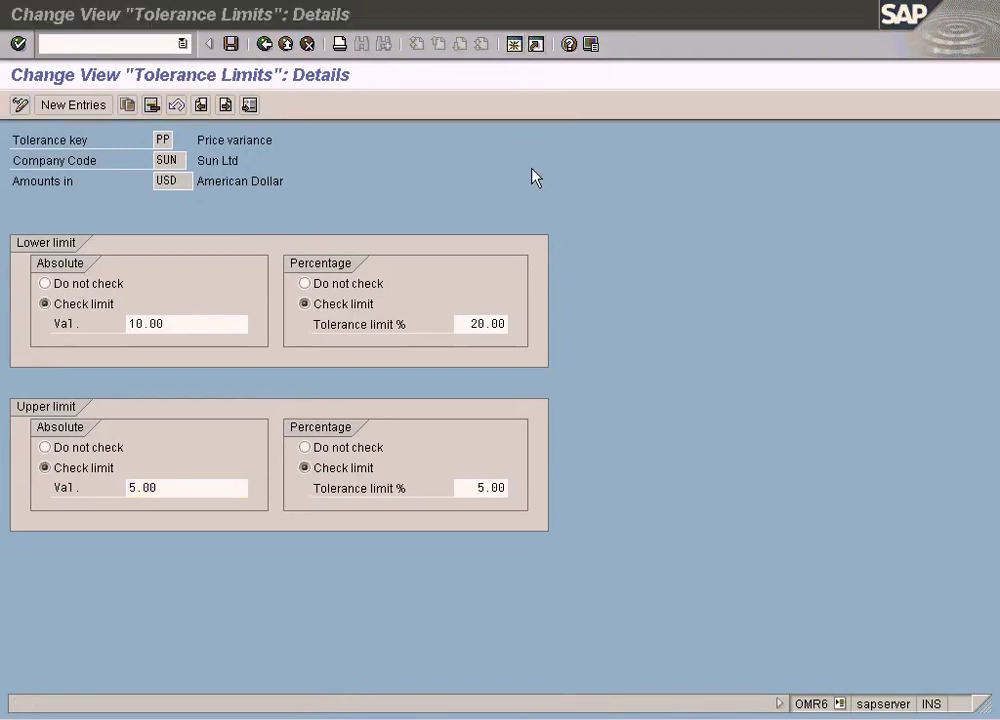
type("me")
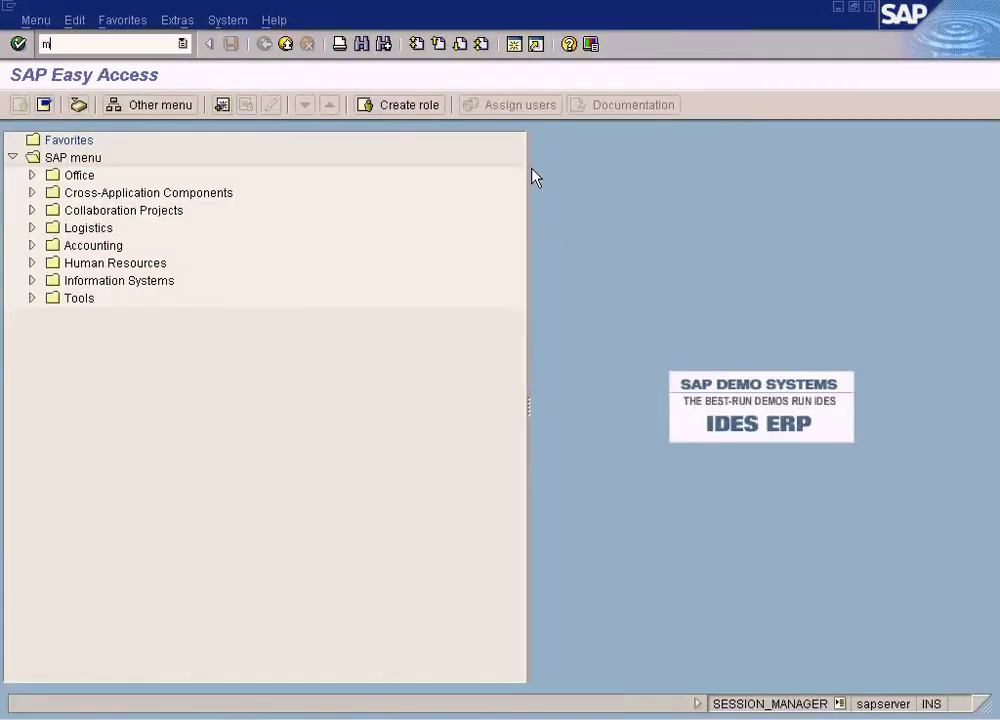
type("21n")
key("Return")
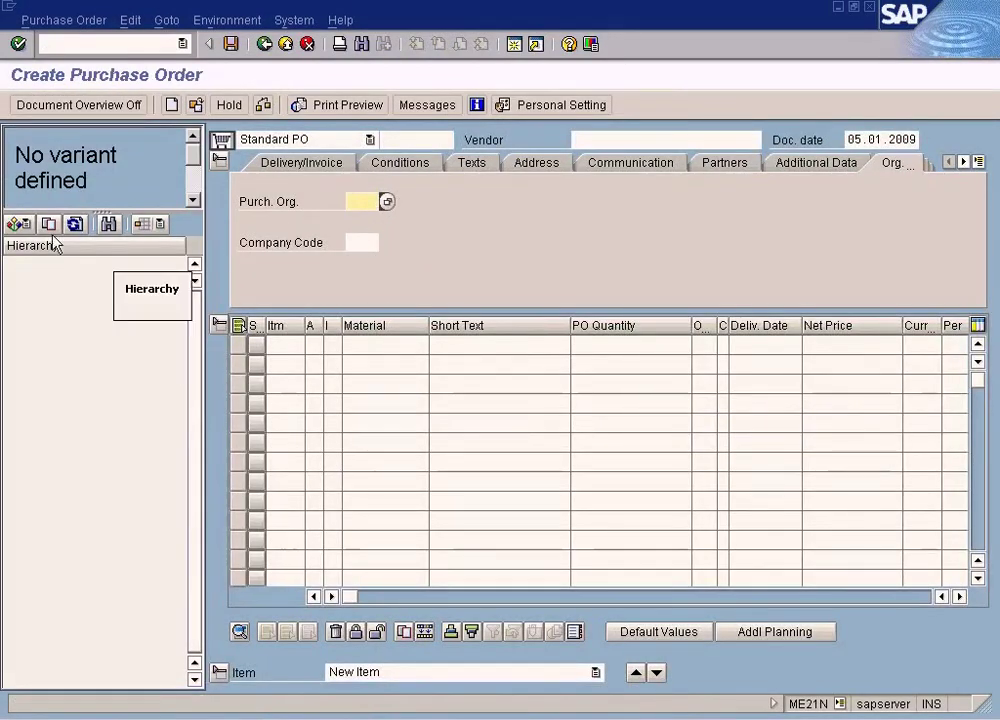
Step: List the reference purchase order in the document overview by changing the last two digits of the purchasing document number to 87
left_click(18, 224)
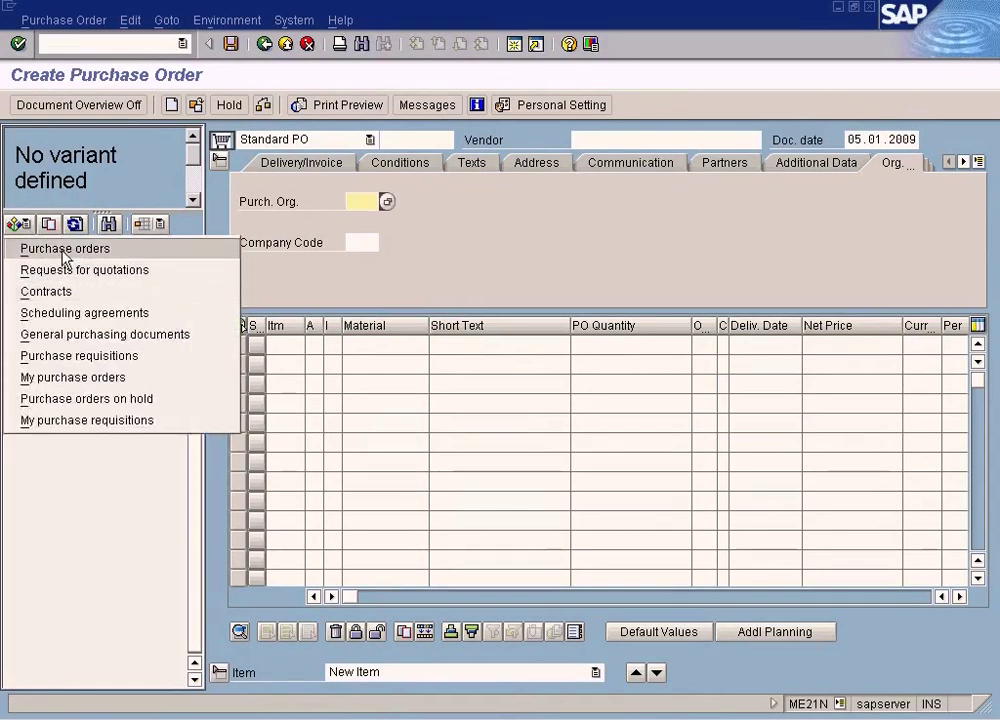
left_click(30, 250)
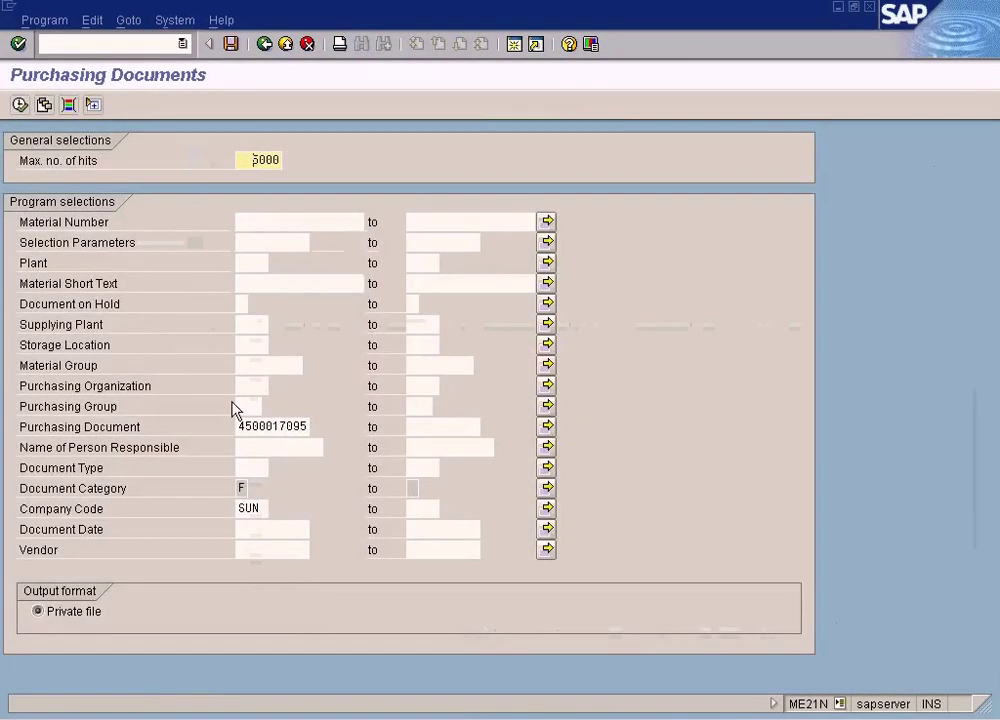
left_click(298, 426)
key("BackSpace")
key("BackSpace")
type("87")
left_click(24, 104)
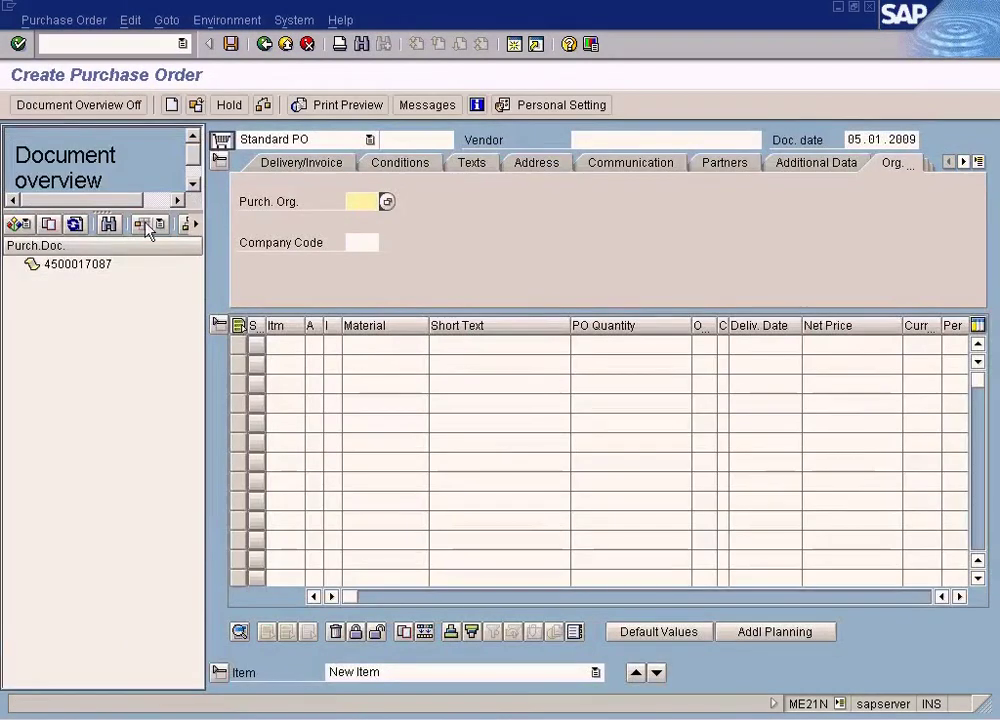
Step: Copy the listed reference purchase order into the new order, save it, and select the new order number in the message details before closing them
double_click(77, 264)
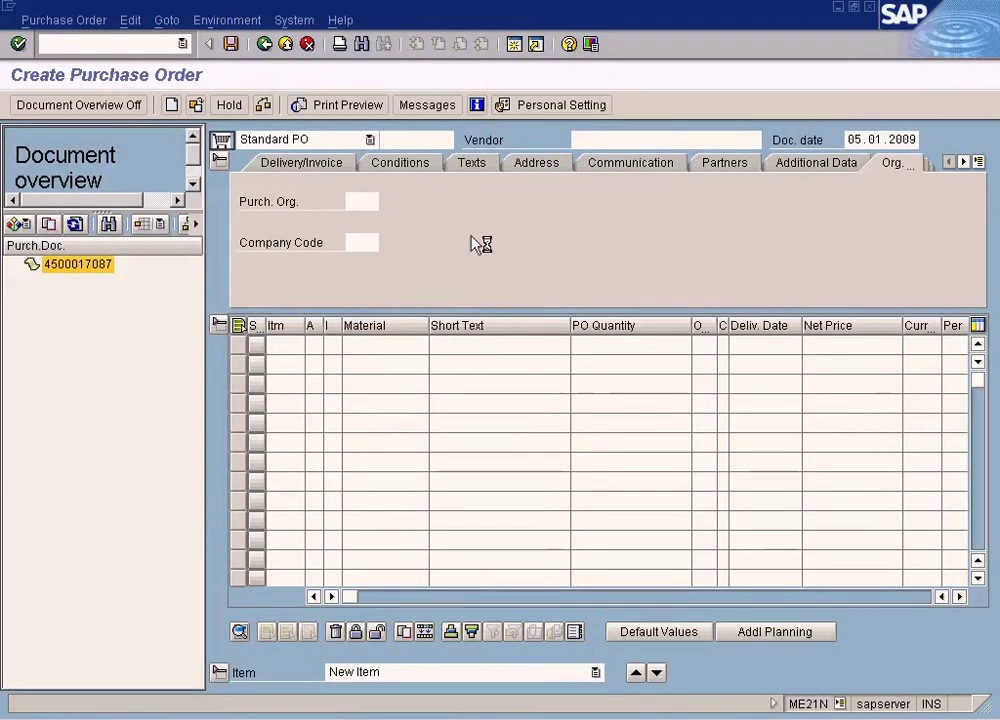
left_click(647, 345)
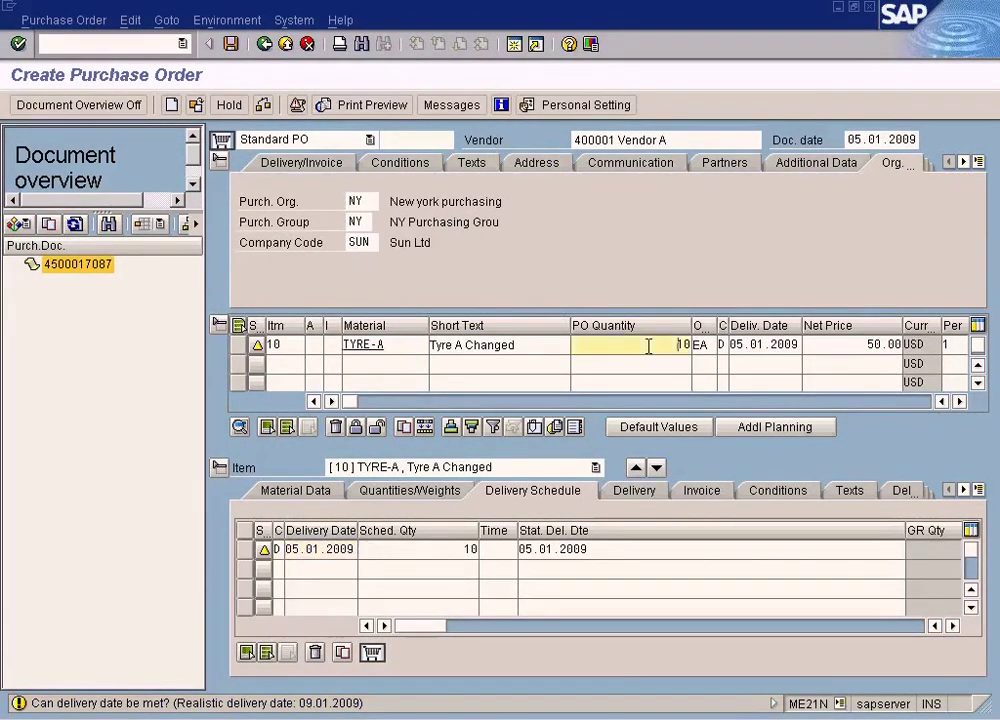
left_click(233, 47)
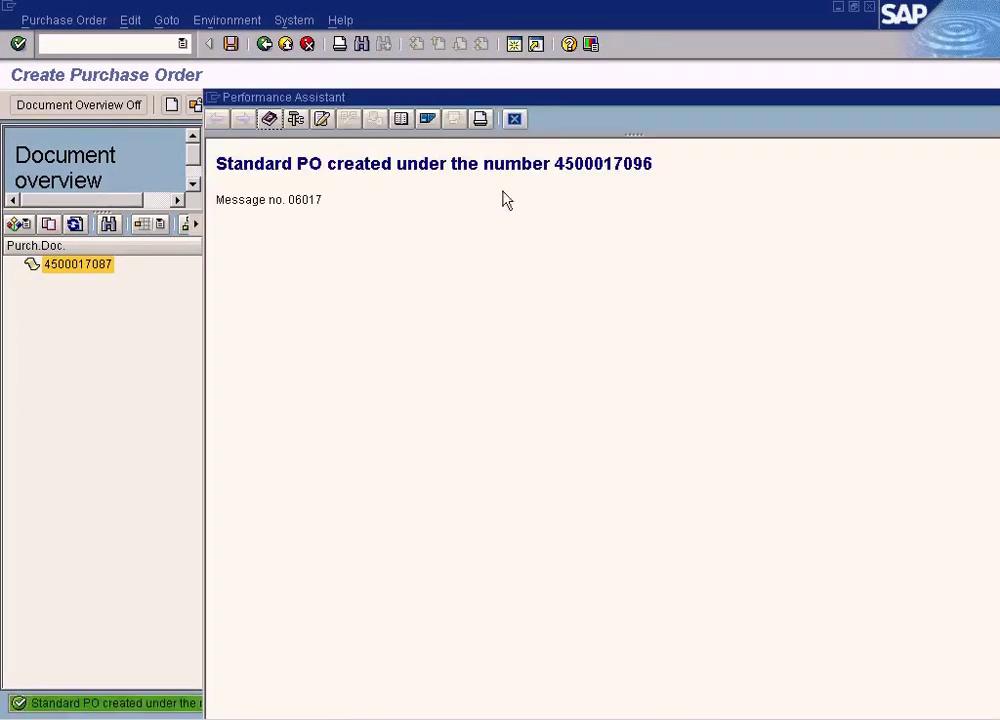
double_click(592, 165)
left_click(513, 119)
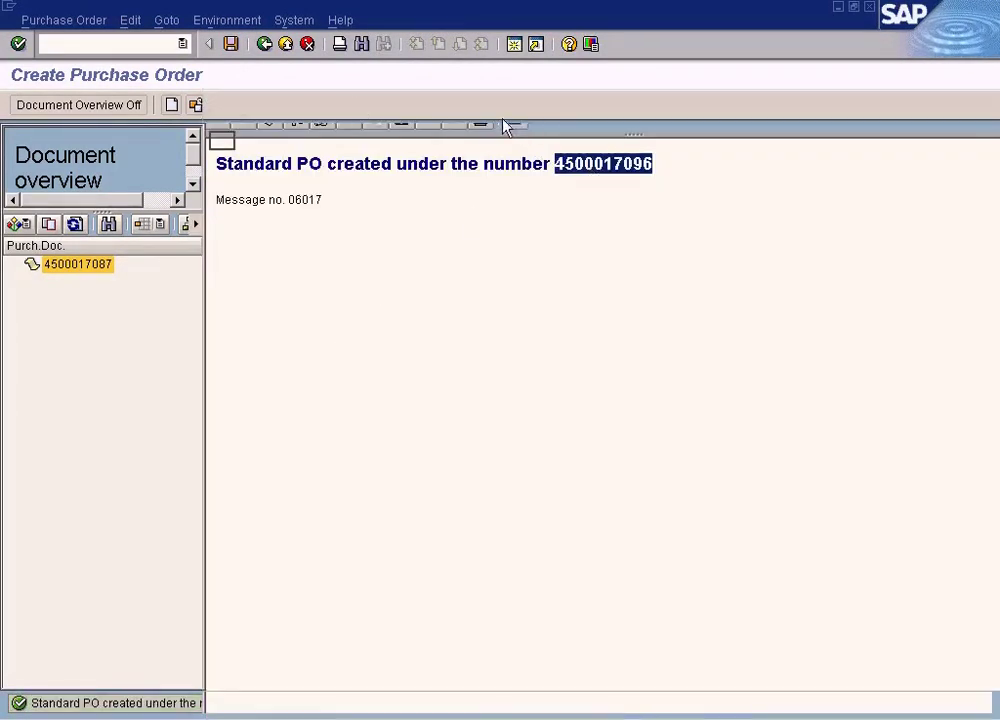
Step: Post the goods receipt for the new purchase order in transaction MIGO, with storage location WH1 and the item marked OK
type("/nme21n")
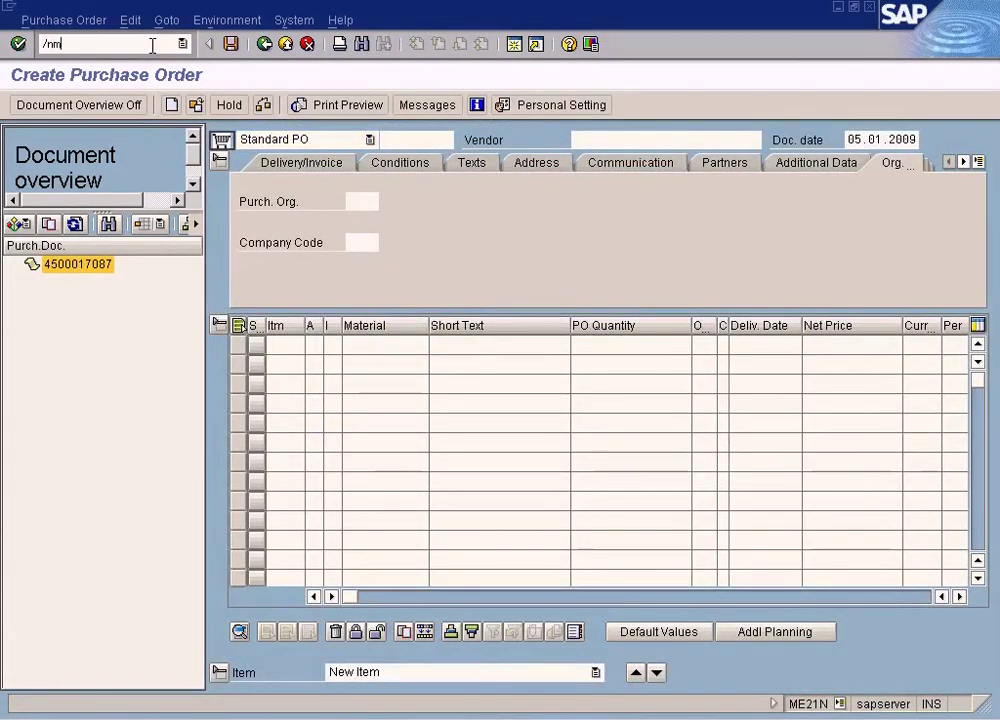
key("Return")
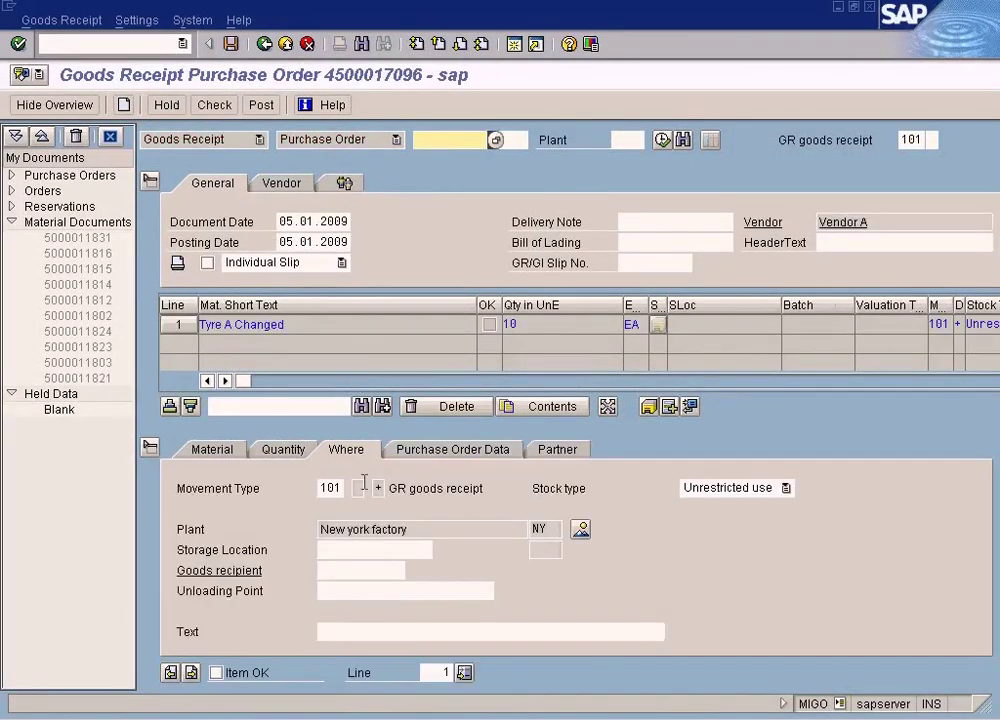
left_click(349, 550)
type("WH1")
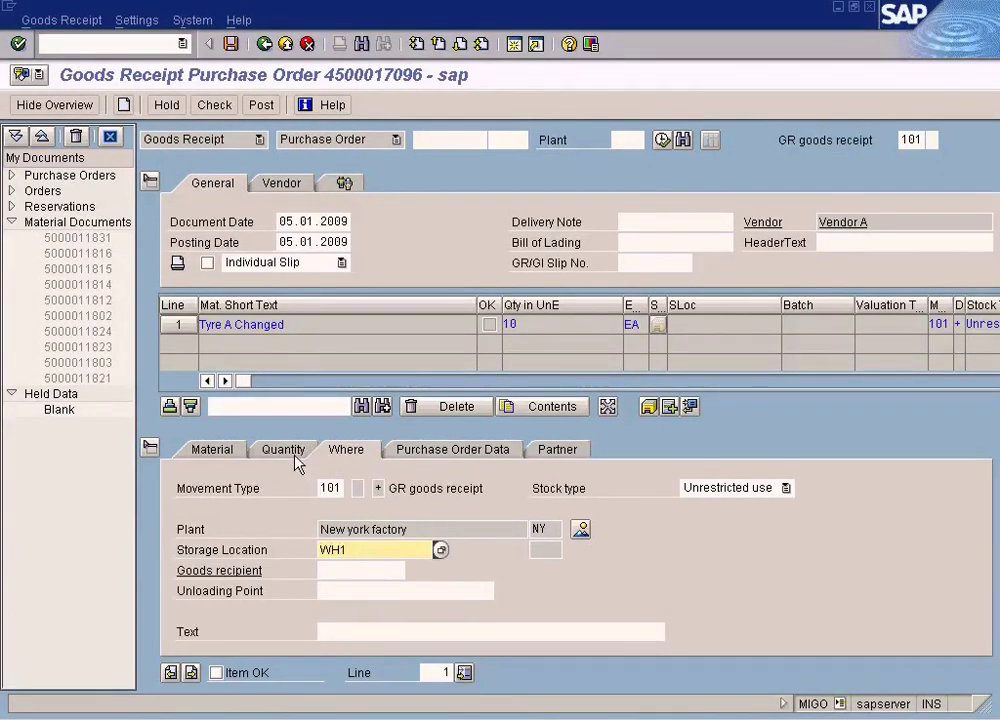
left_click(219, 673)
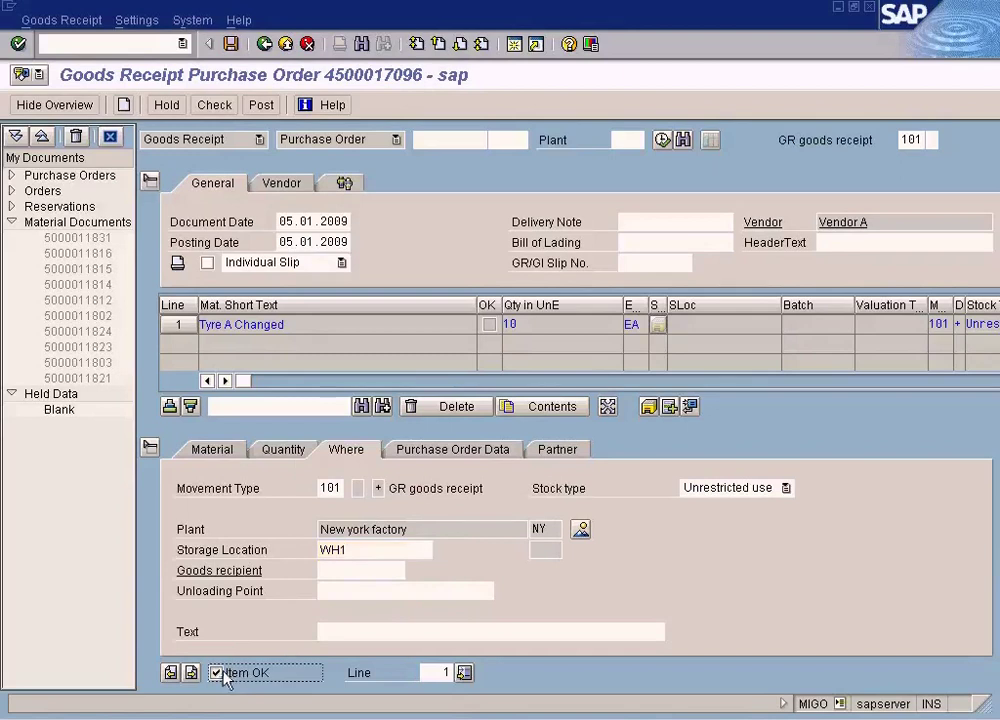
left_click(231, 45)
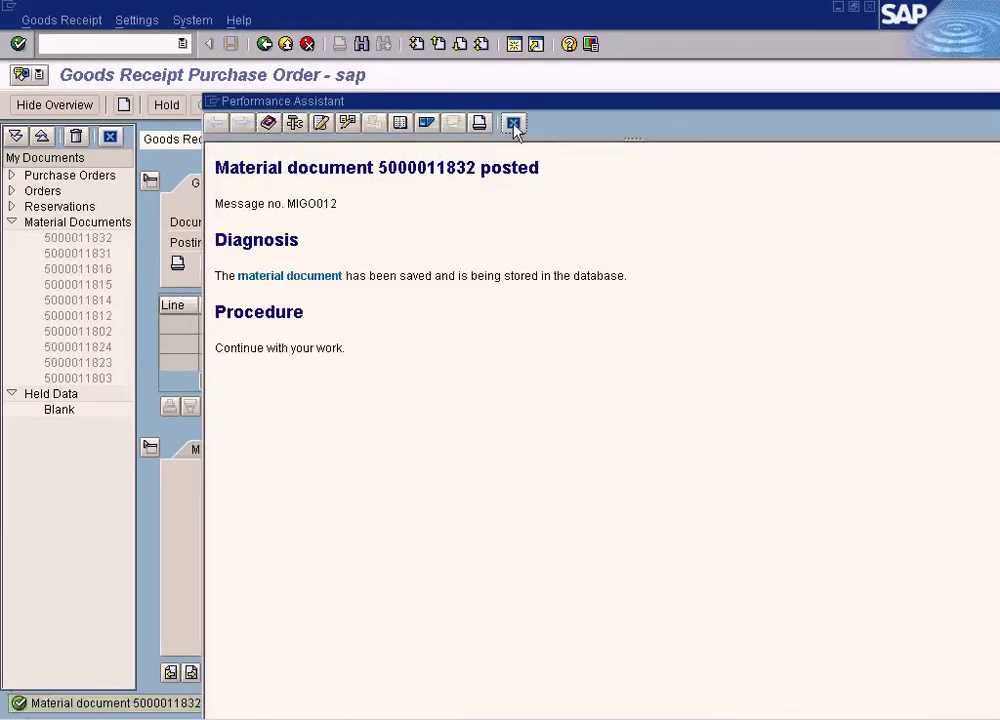
left_click(513, 123)
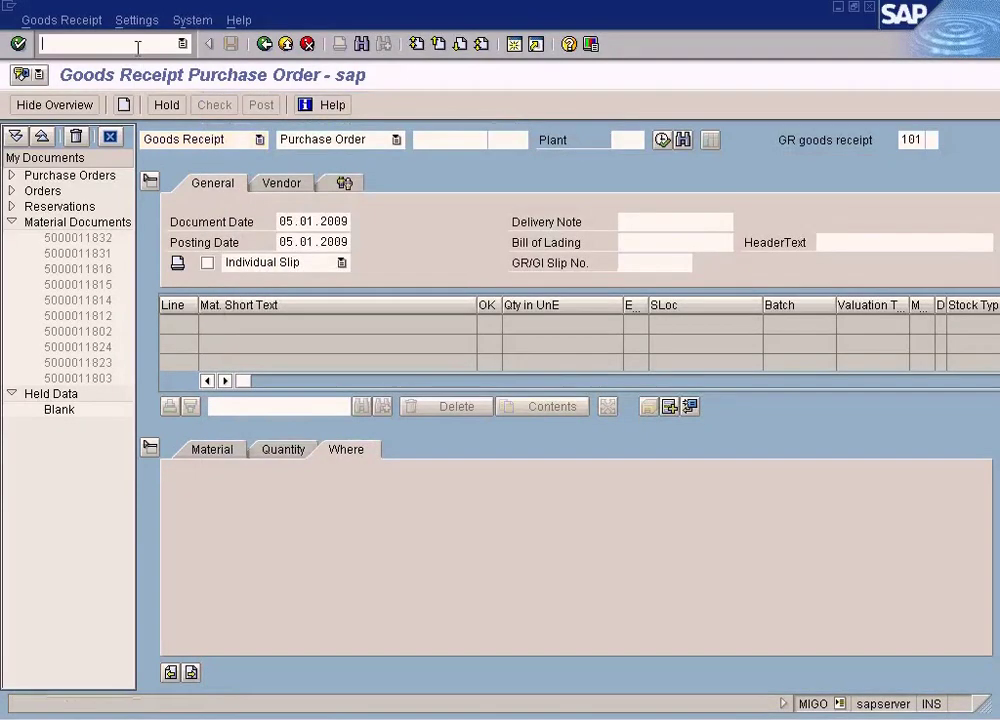
Step: Start an incoming invoice with transaction MIRO, dated 05.01.2009, and load the items of the new purchase order
type("/nmiro")
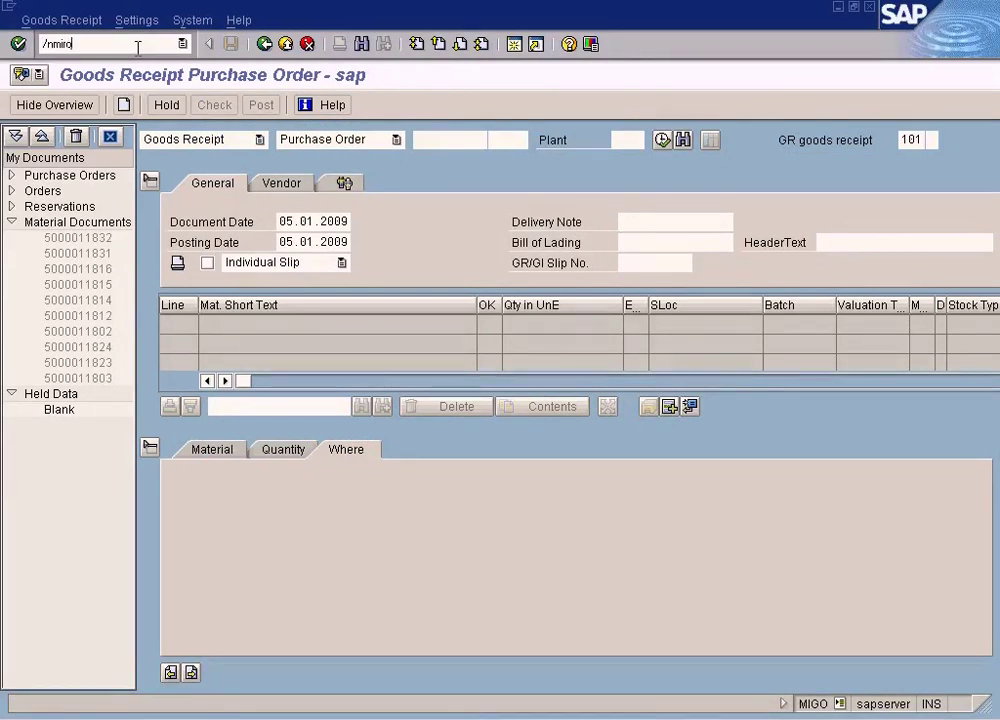
key("Return")
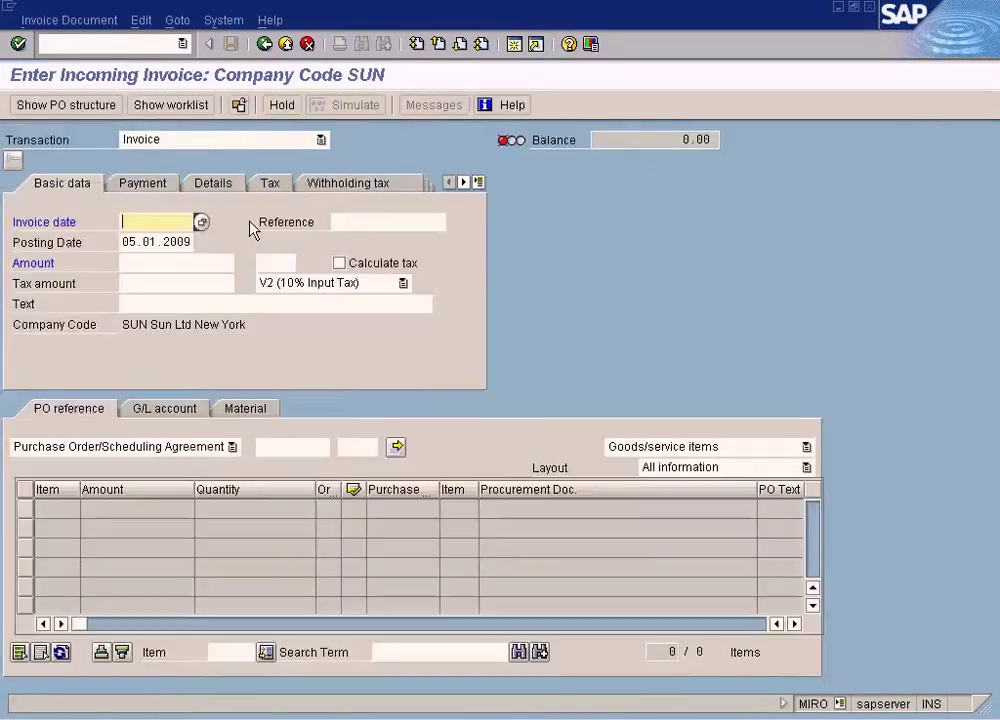
key("F4")
key("Return")
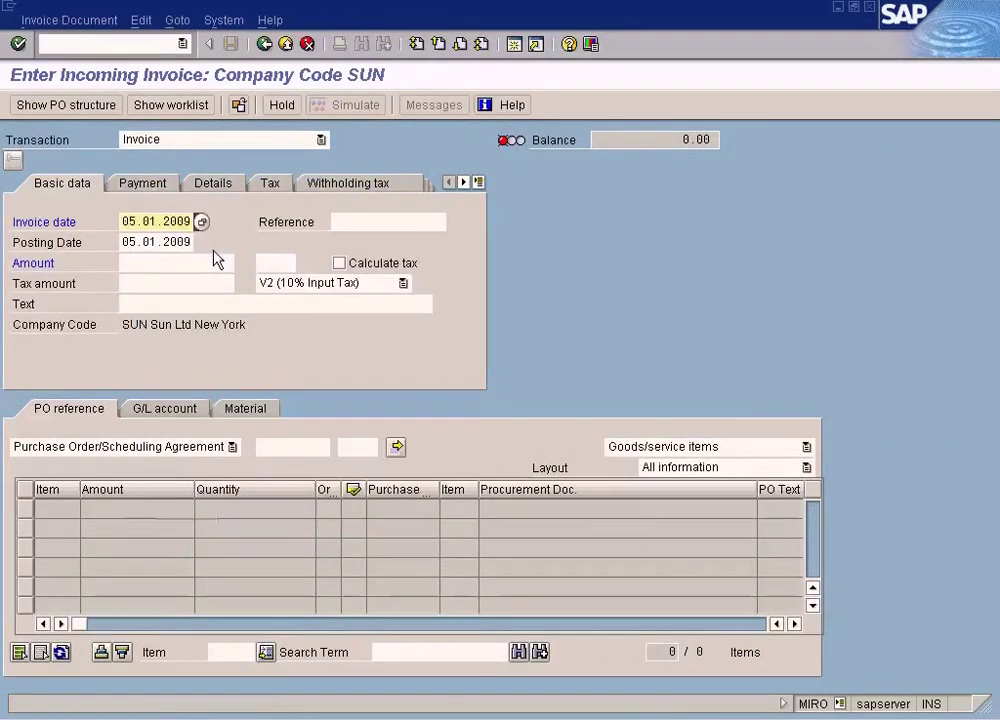
left_click(297, 449)
type("4500017096")
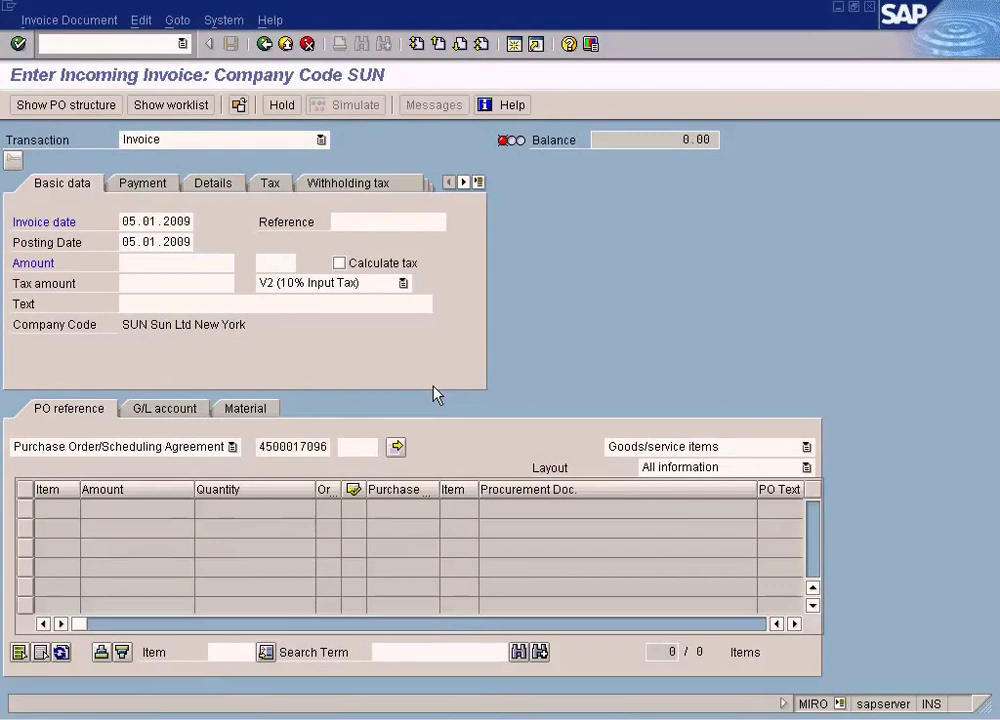
key("Return")
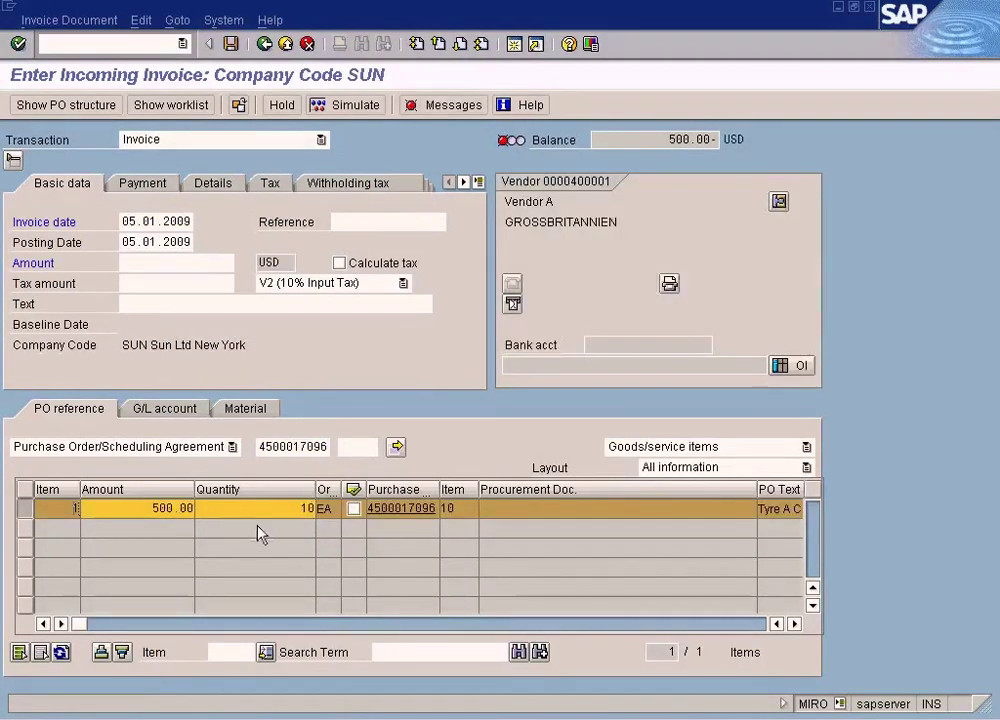
Step: Compare the invoice item with the absolute upper limit in the price variance (PP) tolerance details for company code SUN
left_click(246, 509)
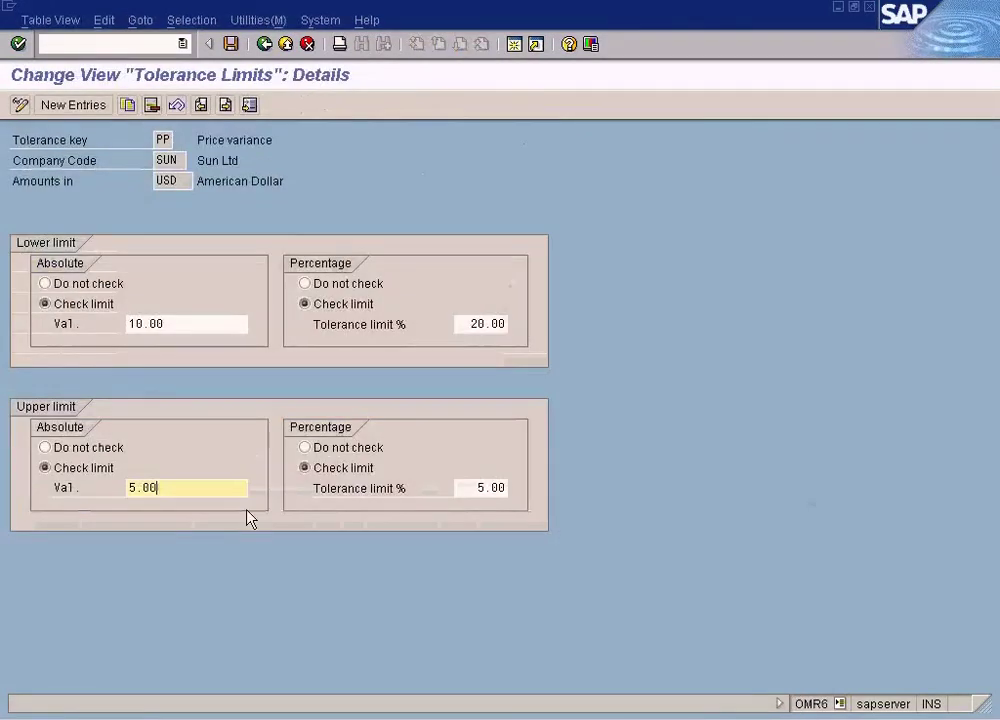
left_click(264, 44)
key("alt+Tab")
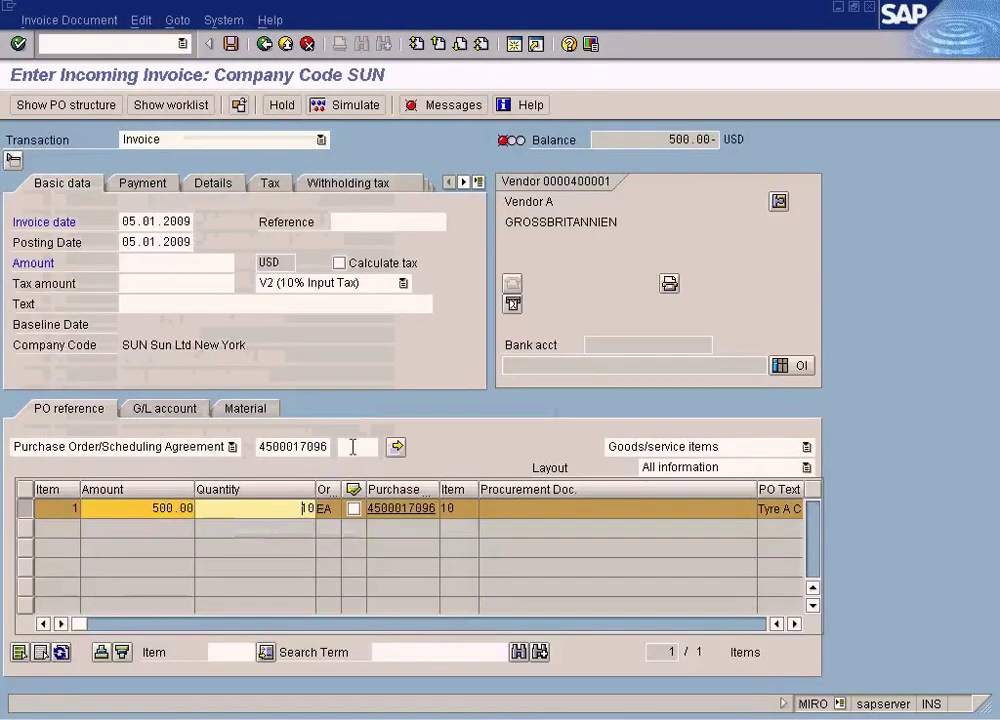
key("alt+Tab")
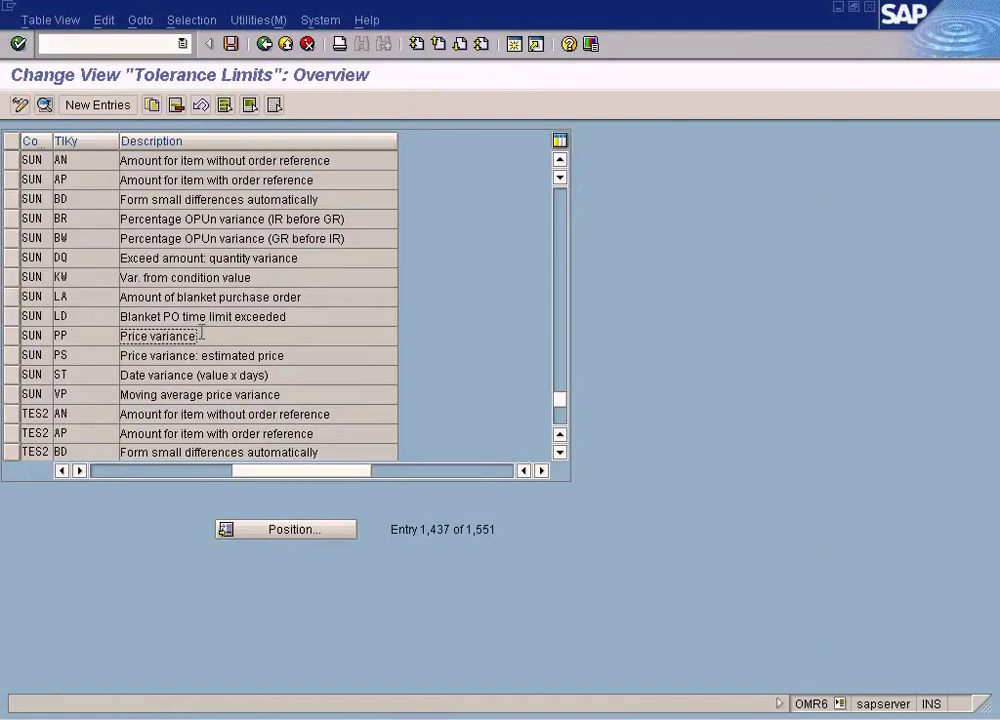
double_click(203, 337)
left_click(167, 486)
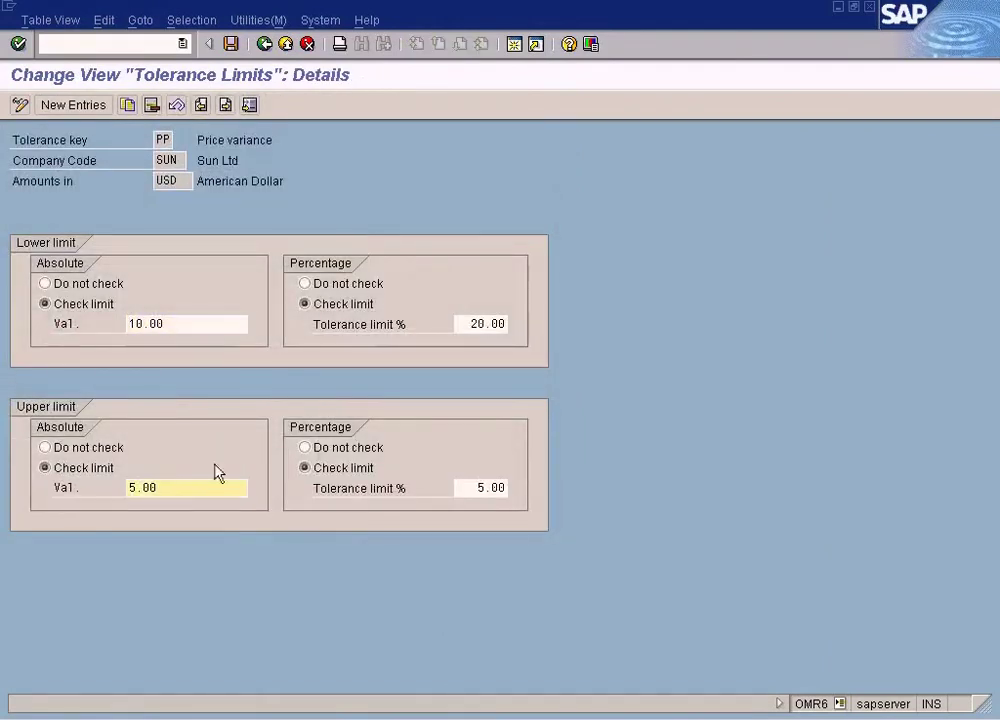
key("alt+Tab")
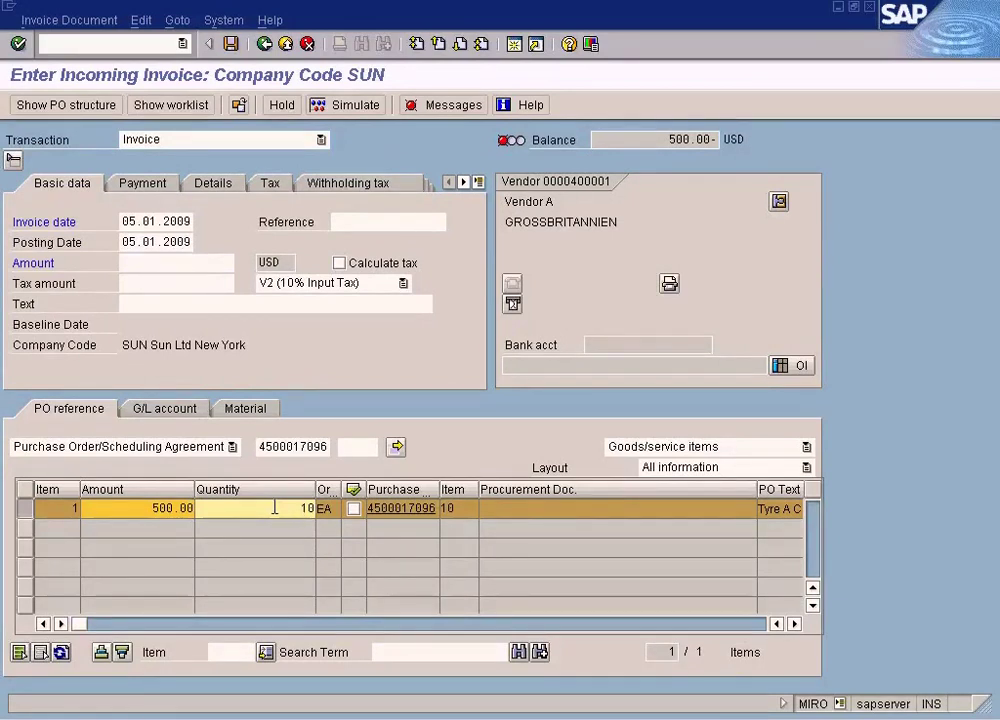
Step: Open Notepad over the invoice entry screen and note the unit price as $50
left_click(38, 719)
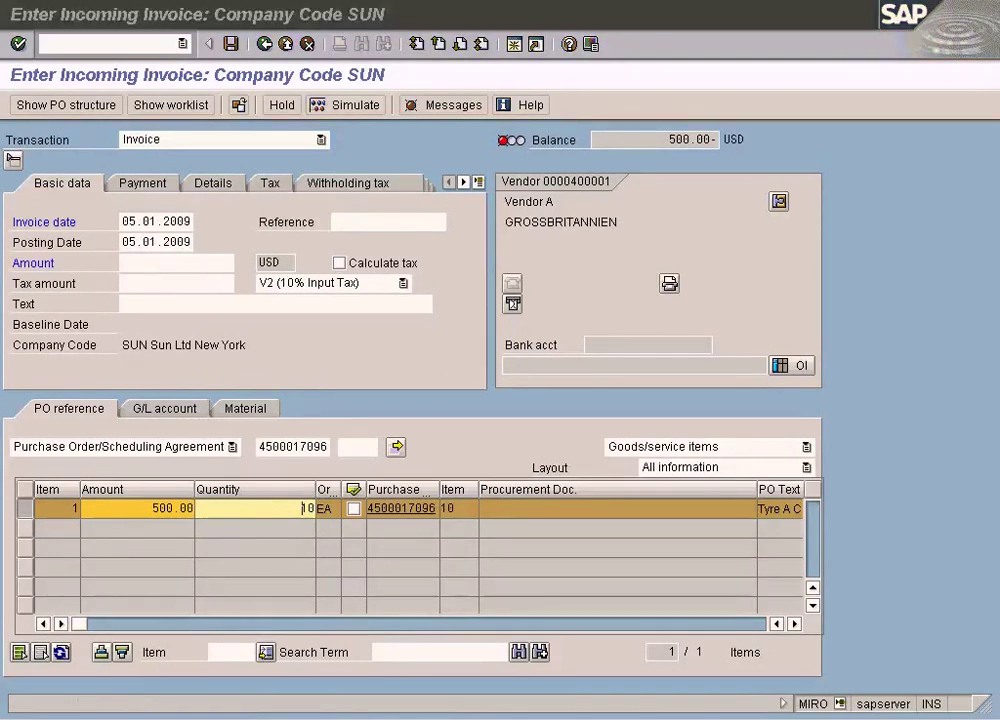
mouse_move(150, 512)
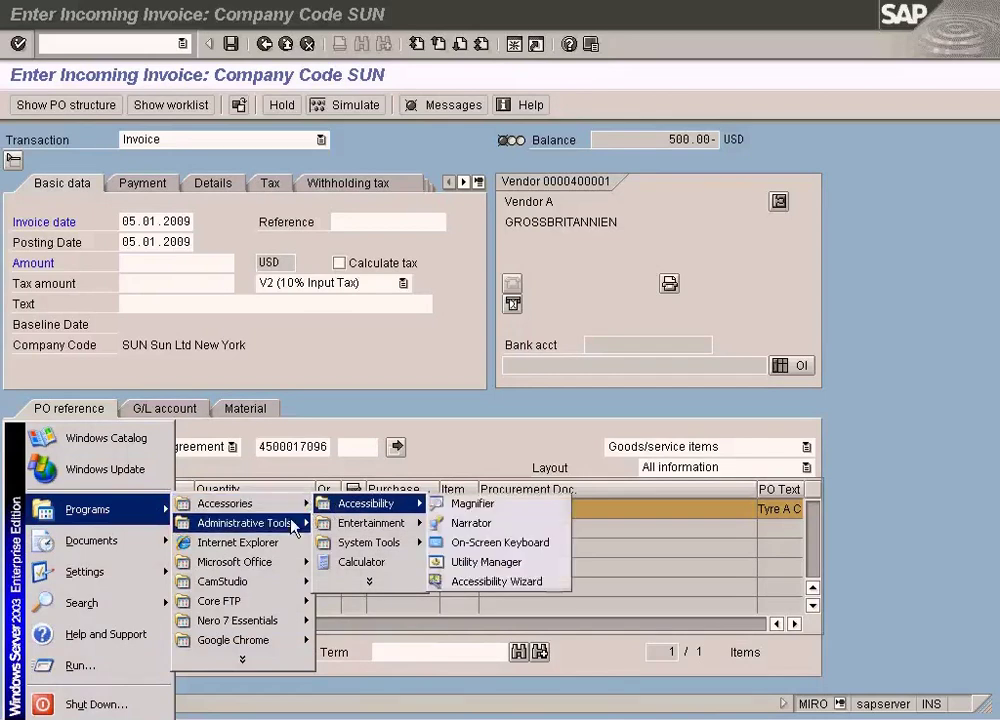
left_click(492, 488)
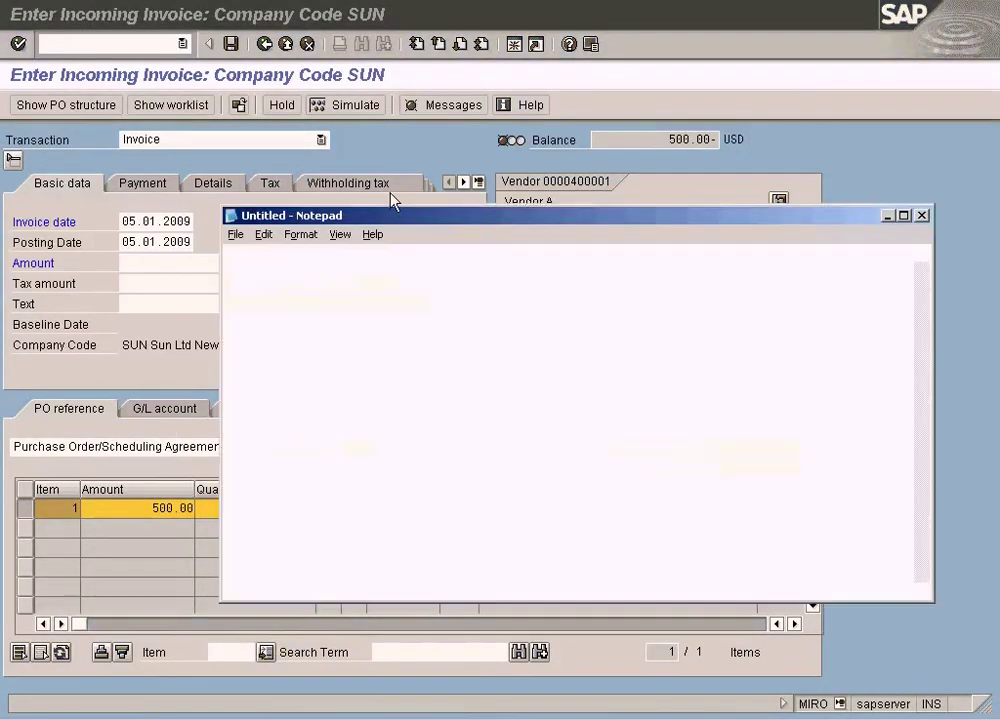
left_click_drag(429, 216, 558, 211)
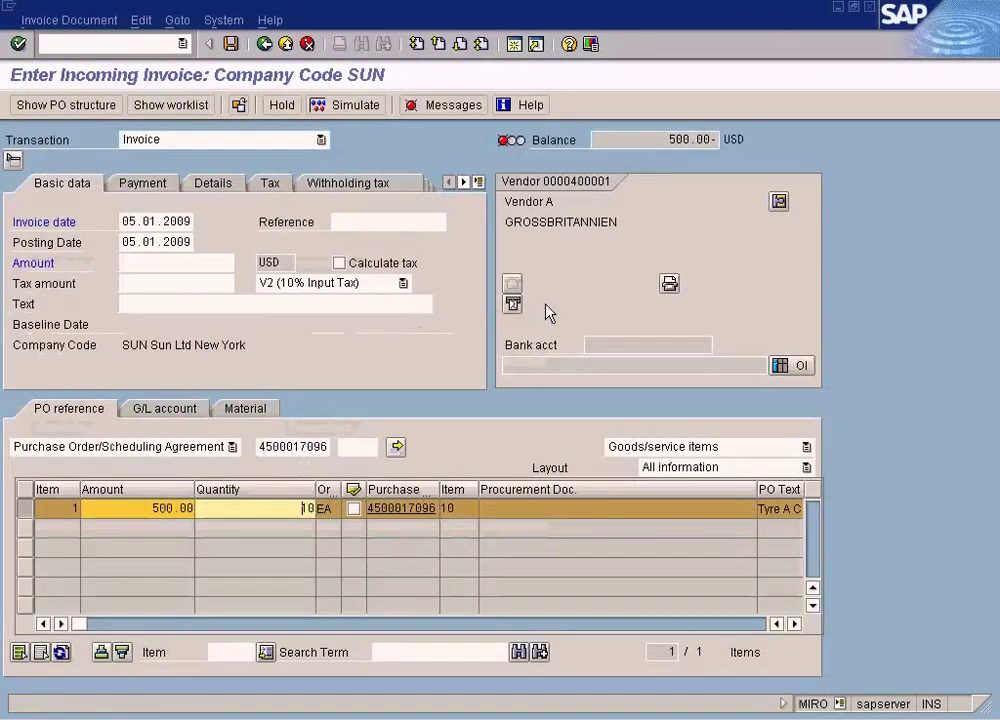
key("alt+Tab")
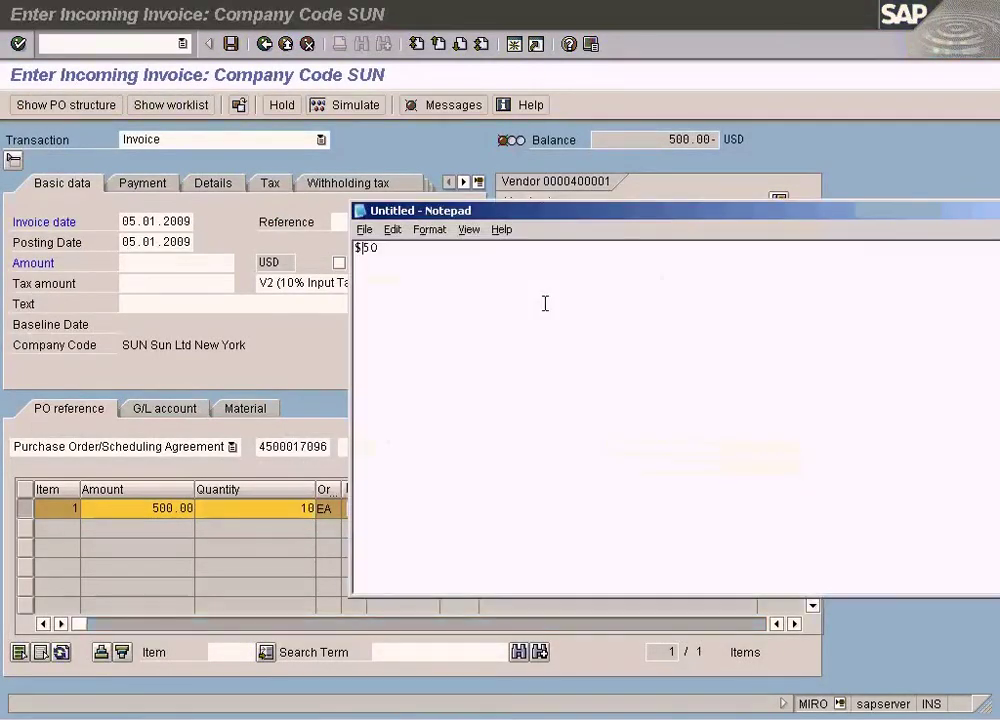
Step: Check the absolute upper limit for price variance again and change the unit price noted in Notepad to $54
key("BackSpace")
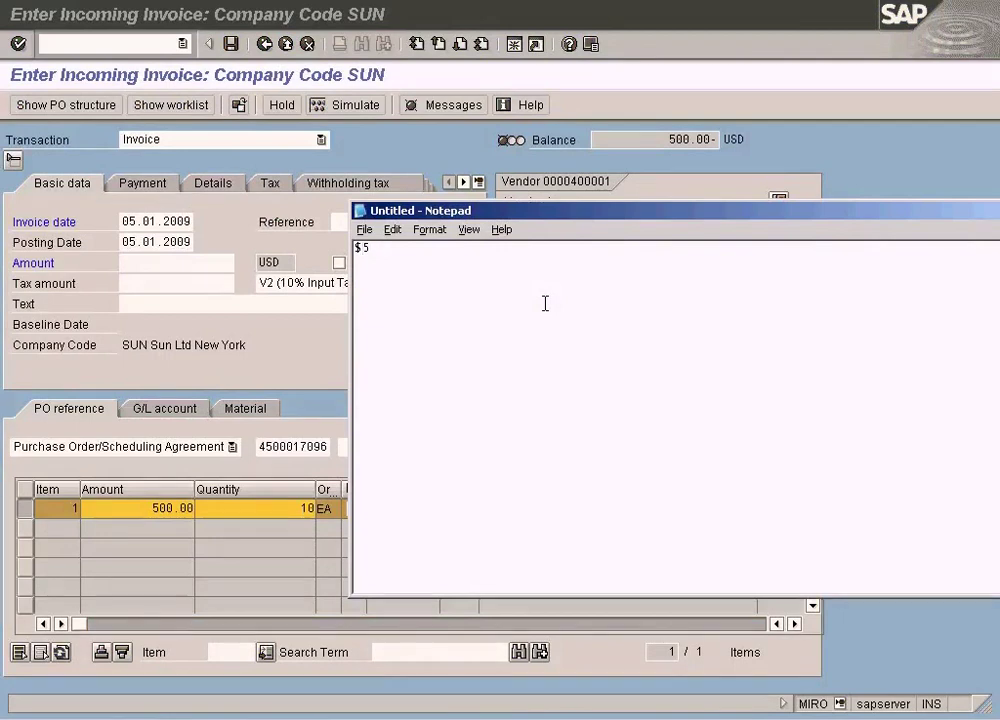
key("alt+Tab")
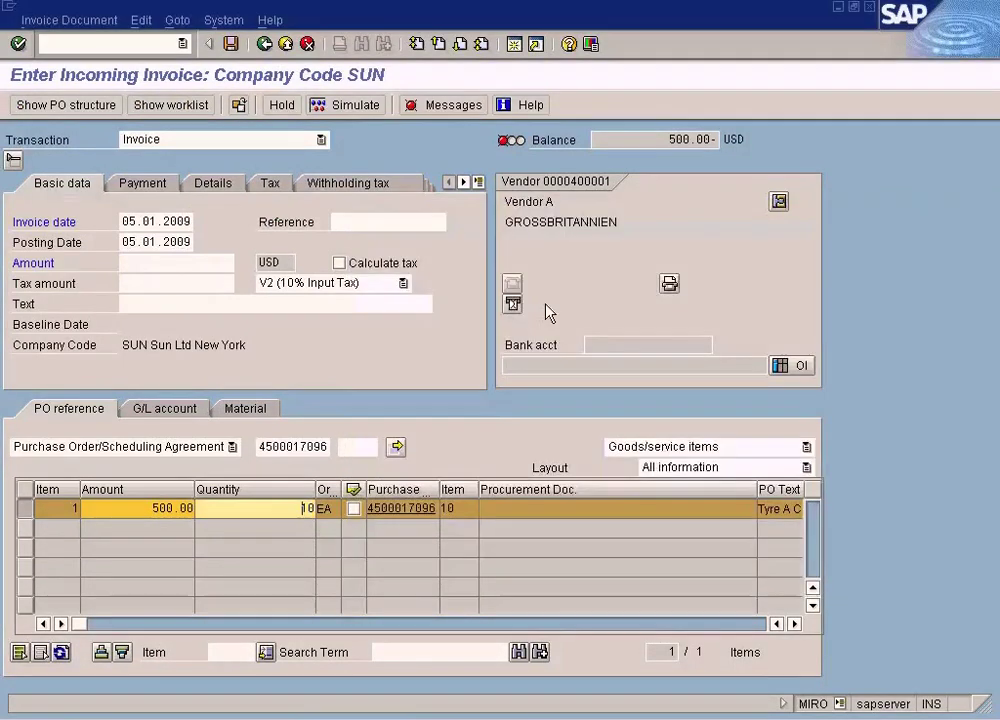
key("alt+Tab")
key("alt+Tab")
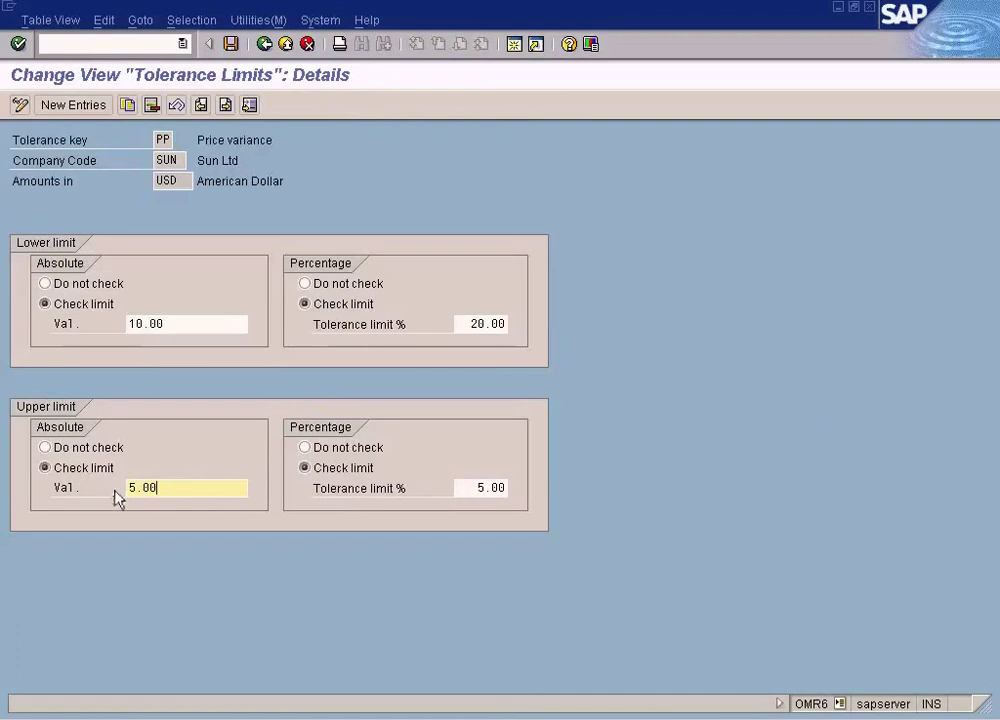
left_click_drag(176, 484, 114, 486)
key("alt+Tab")
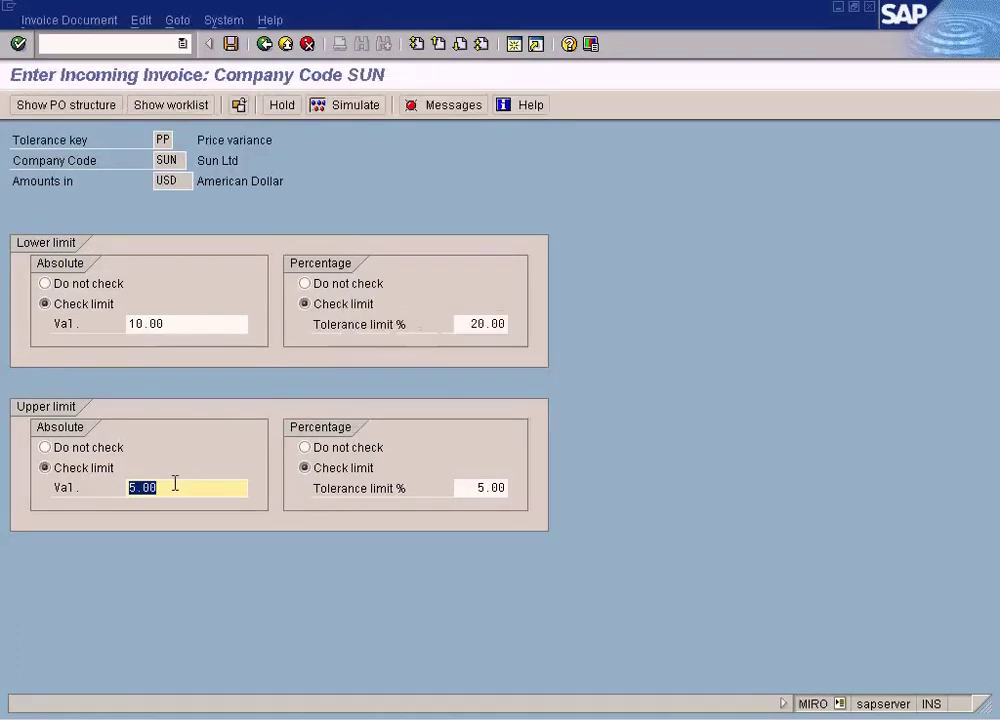
key("alt+Tab")
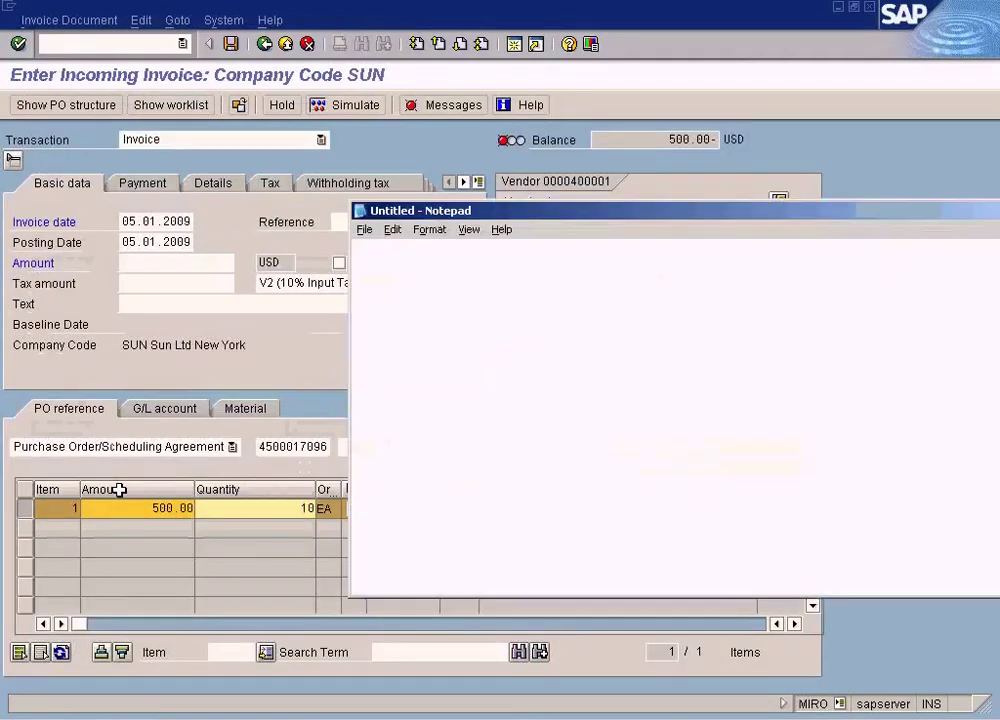
type("$54")
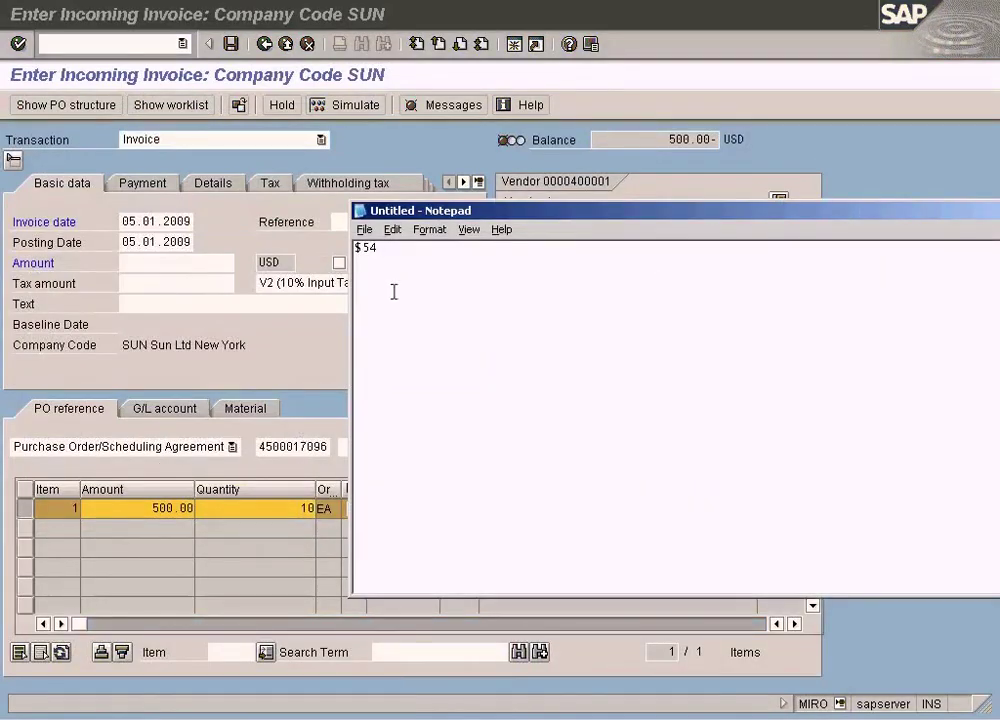
key("ctrl+a")
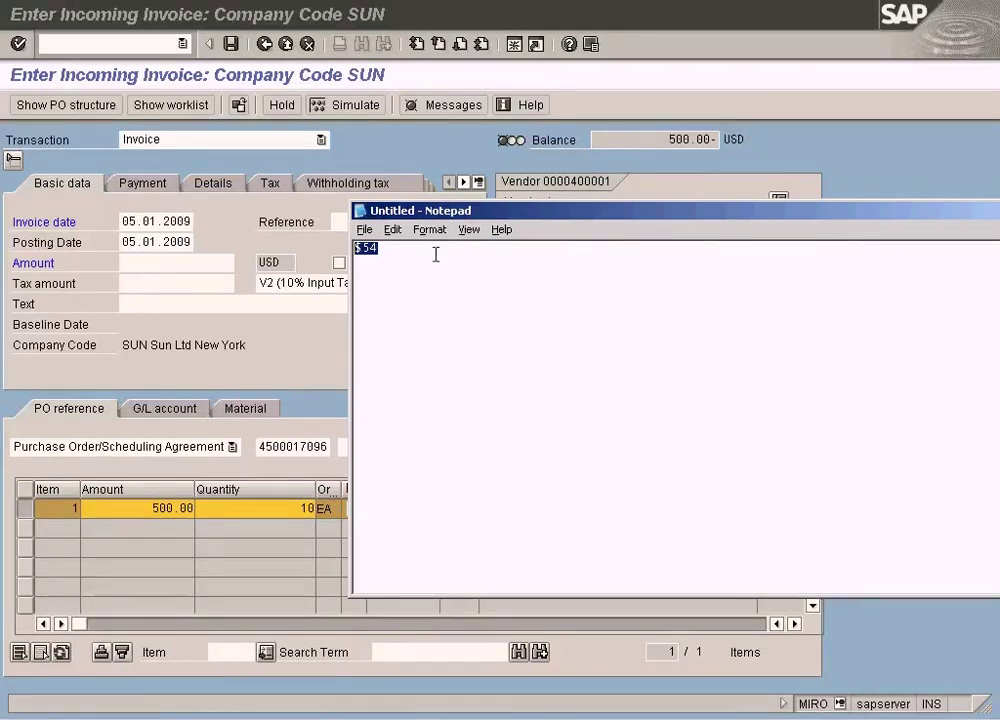
Step: Set the amount of invoice item 1 to 540.00 and turn on tax calculation for the invoice
left_click(168, 508)
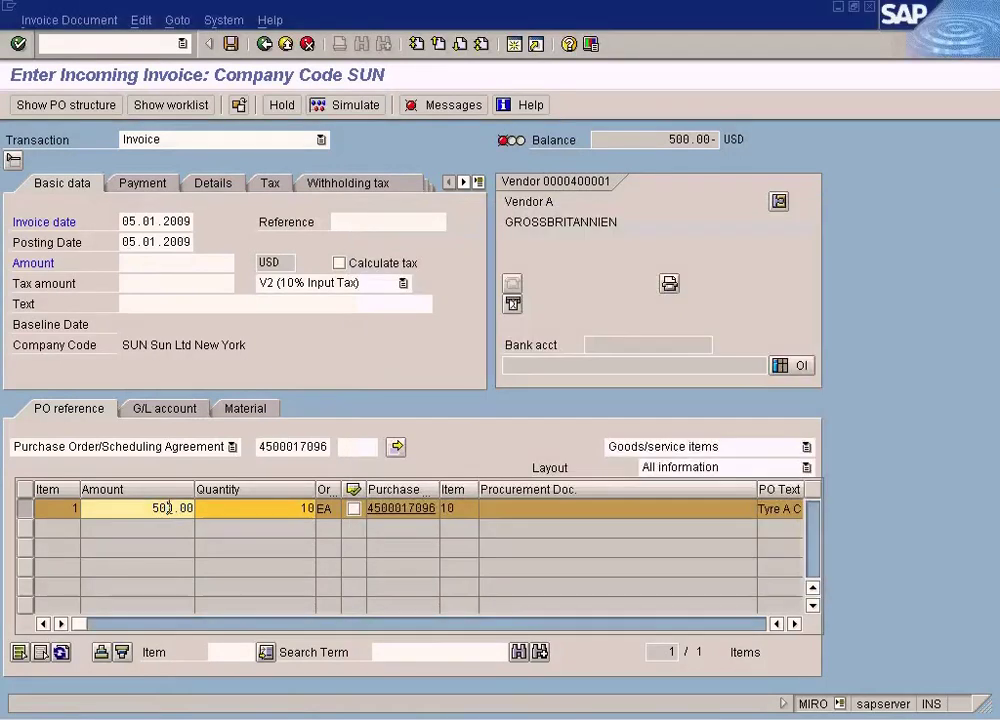
key("BackSpace")
type("4")
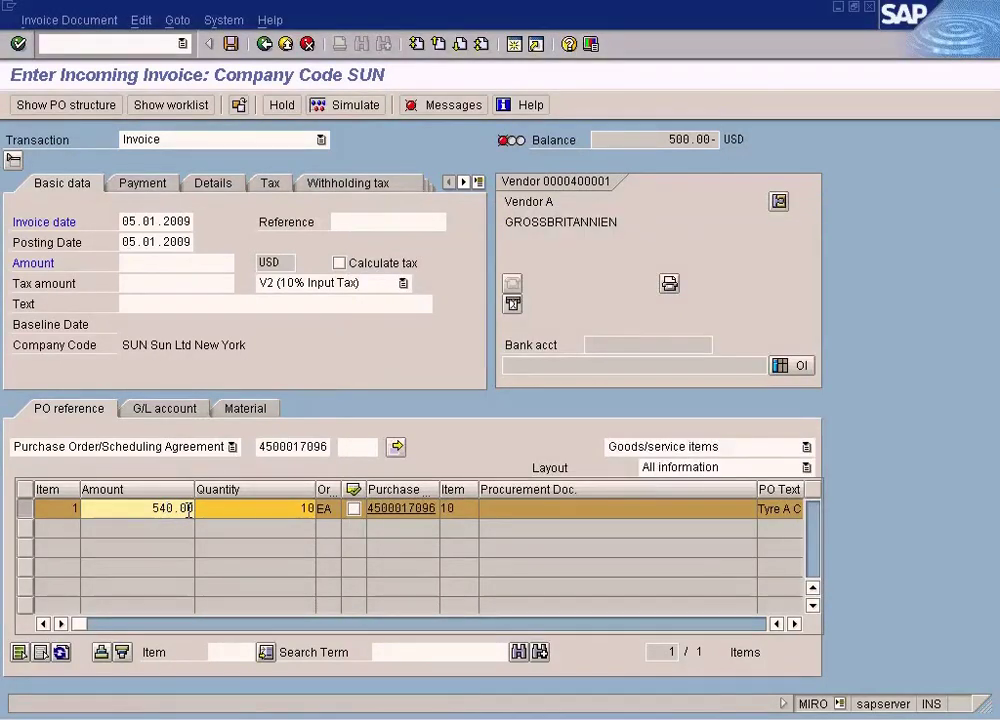
left_click(175, 264)
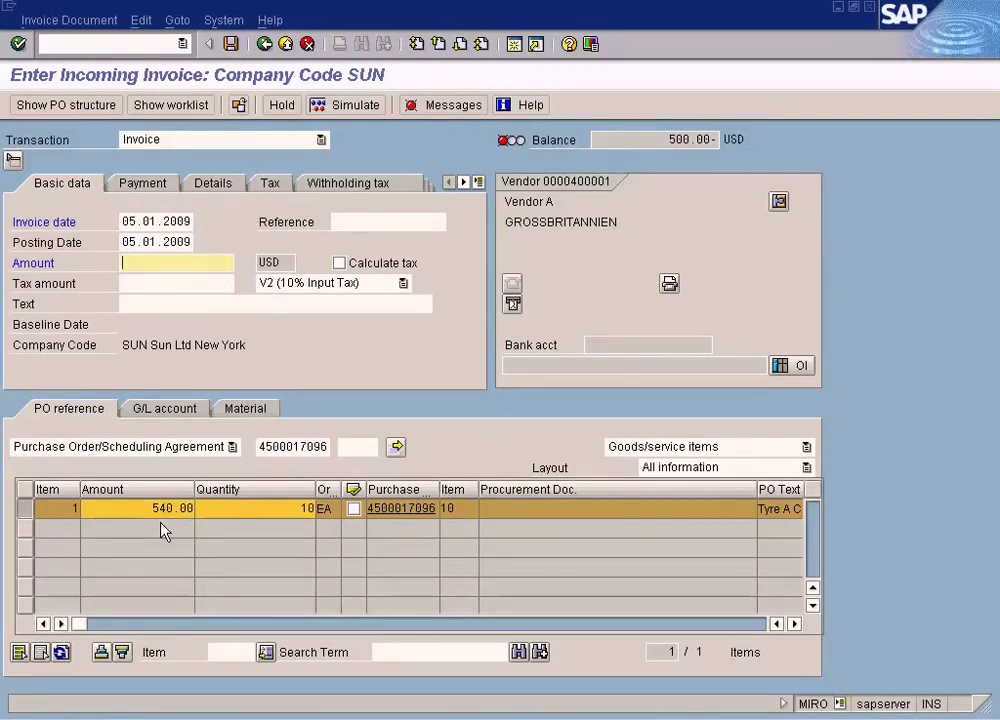
left_click(339, 263)
Step: Set the payment baseline date of the invoice to 05.01.2009
left_click(138, 183)
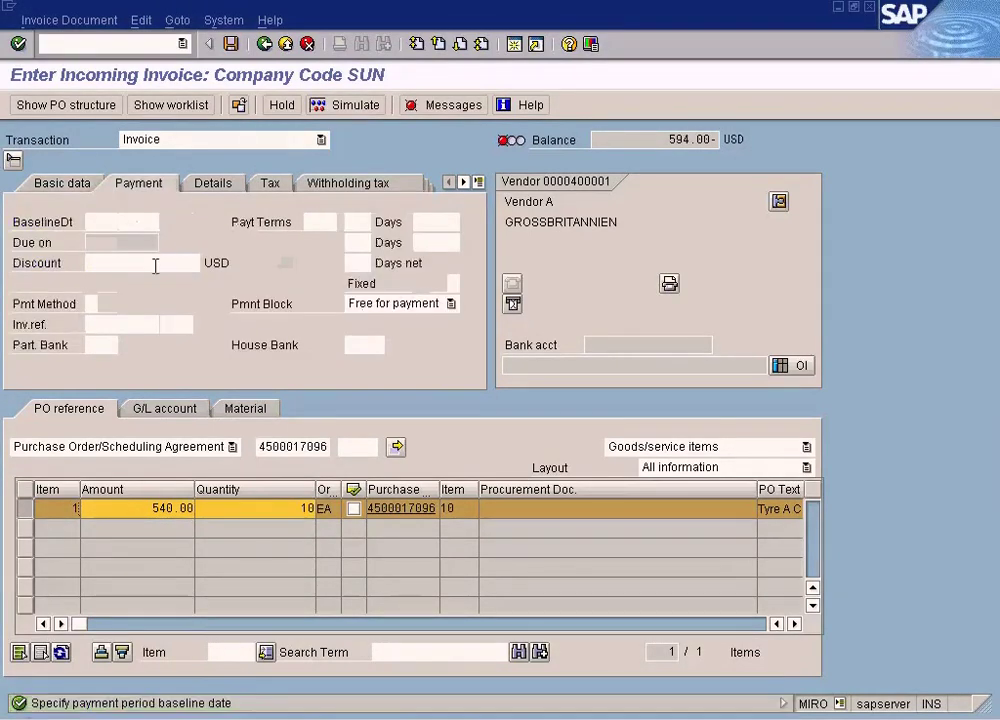
left_click(138, 221)
key("F4")
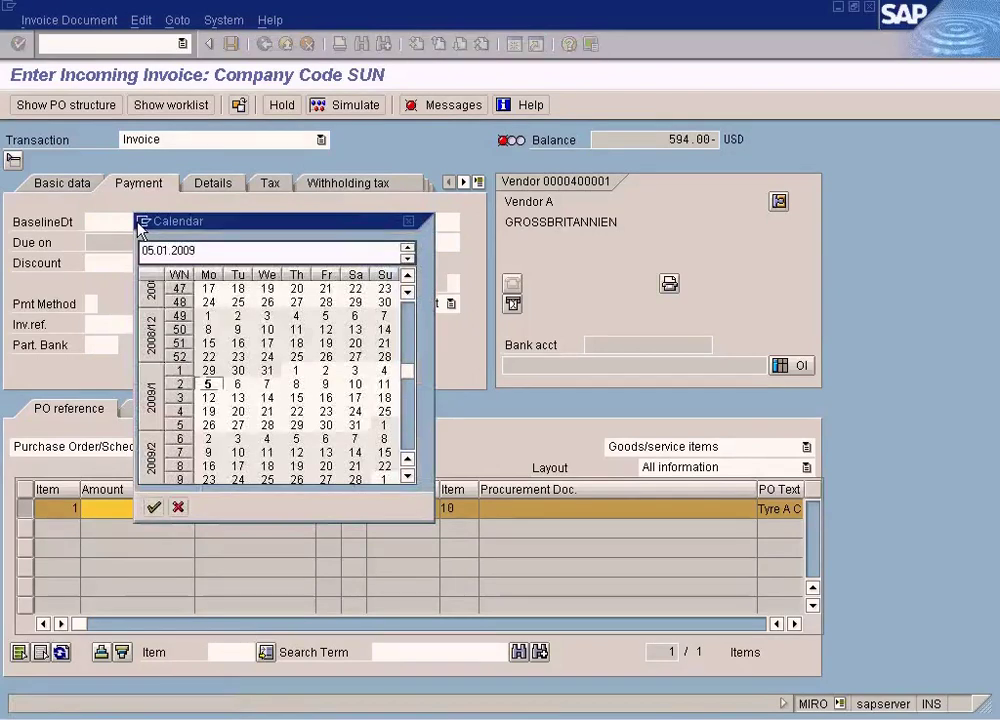
key("Return")
Step: Enter 594 as the invoice amount in the basic data and simulate the posting
left_click(62, 184)
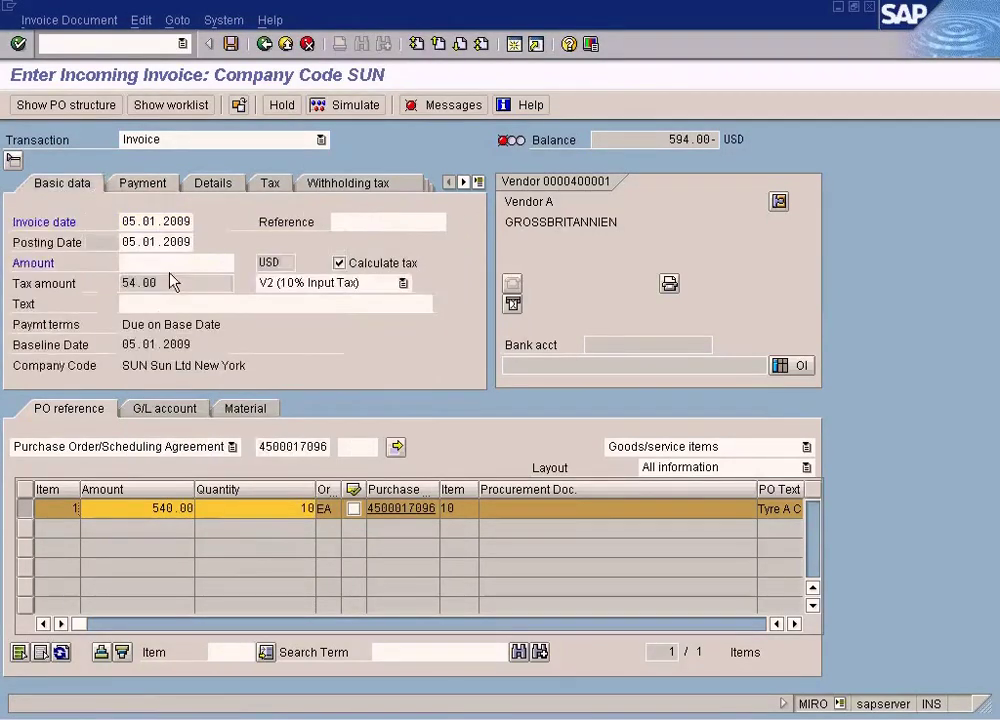
left_click(161, 263)
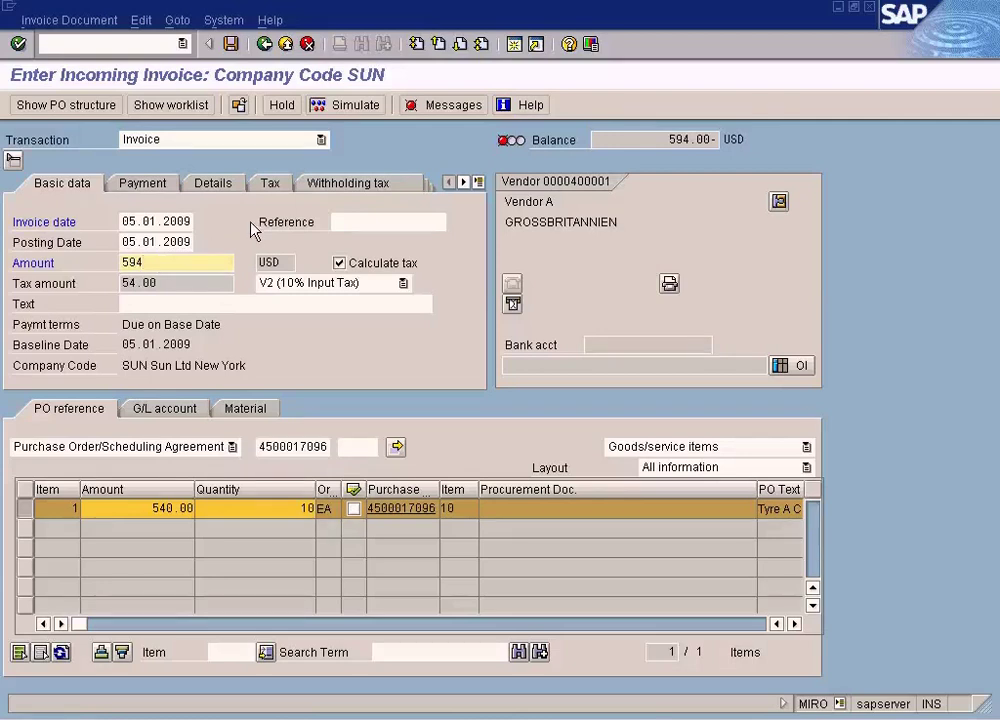
left_click(366, 108)
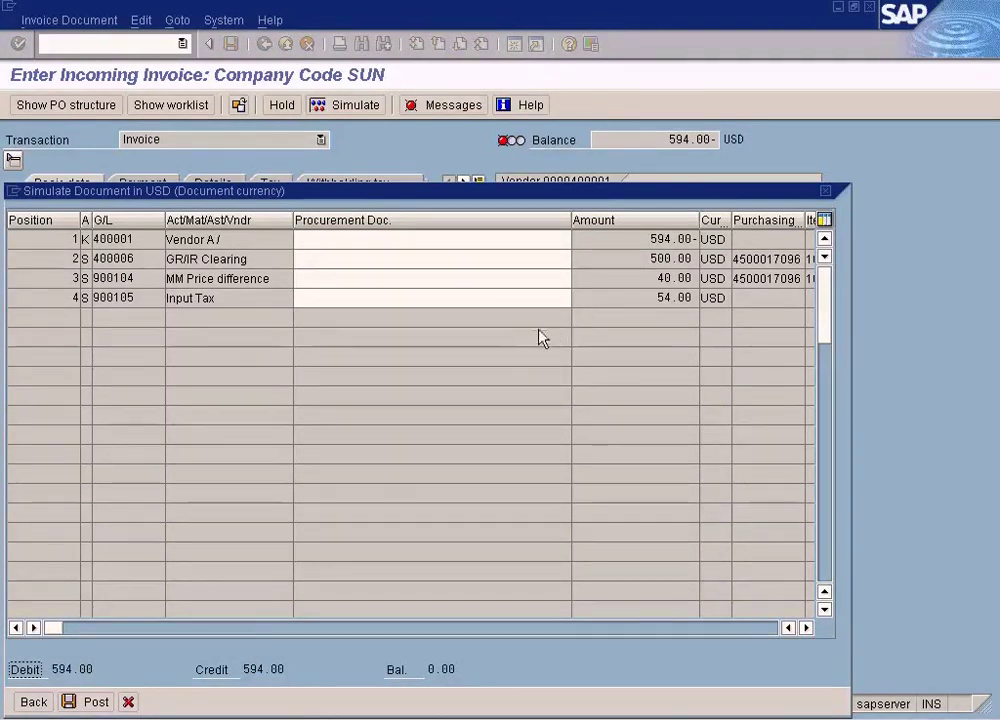
Step: Read the field help for the absolute upper limit value in the price variance (PP) tolerance details of company code SUN
key("alt+Tab")
key("alt+Tab")
key("alt+Tab")
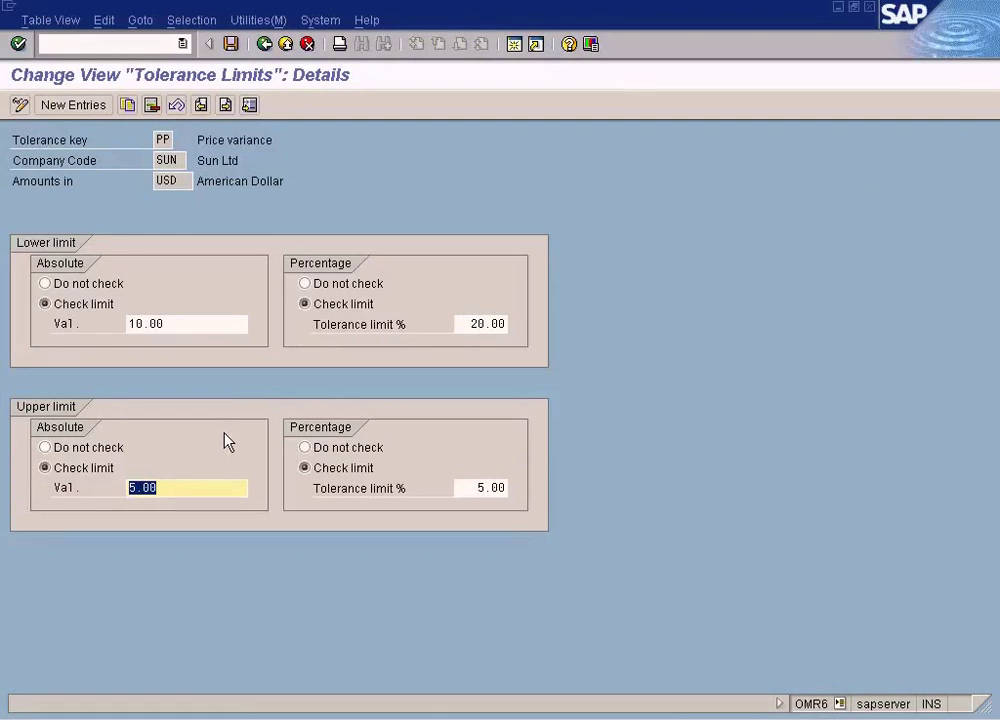
left_click(187, 487)
key("F1")
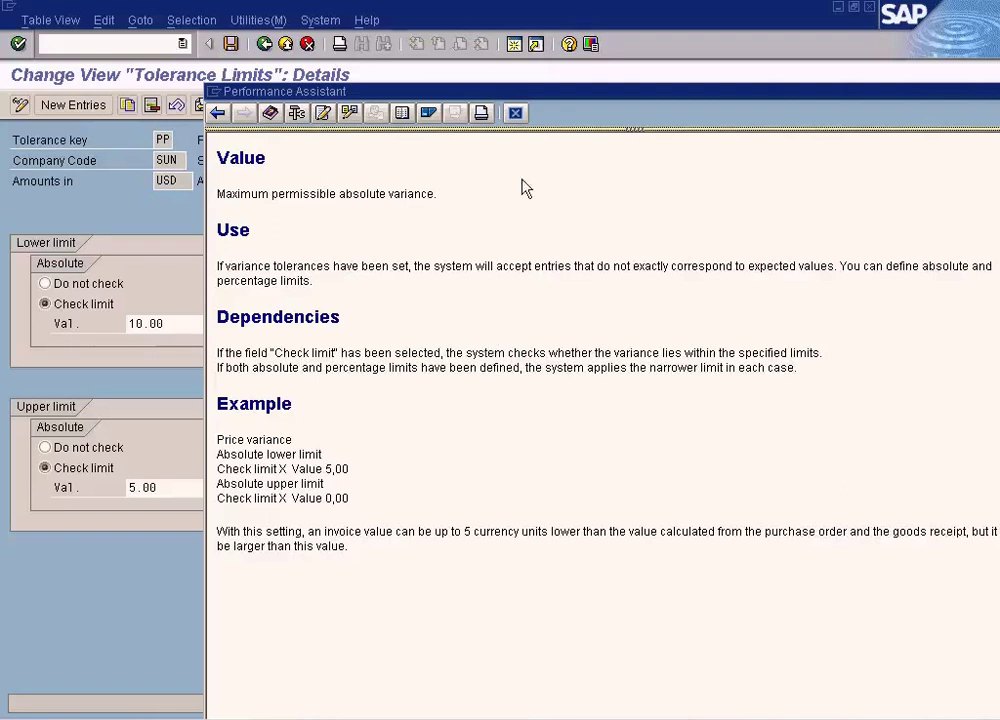
left_click(515, 113)
Step: Compare the unit price noted in Notepad with the tolerance limits and the simulated invoice postings
key("alt+Tab")
key("alt+Tab")
key("alt+Tab")
key("alt+Tab")
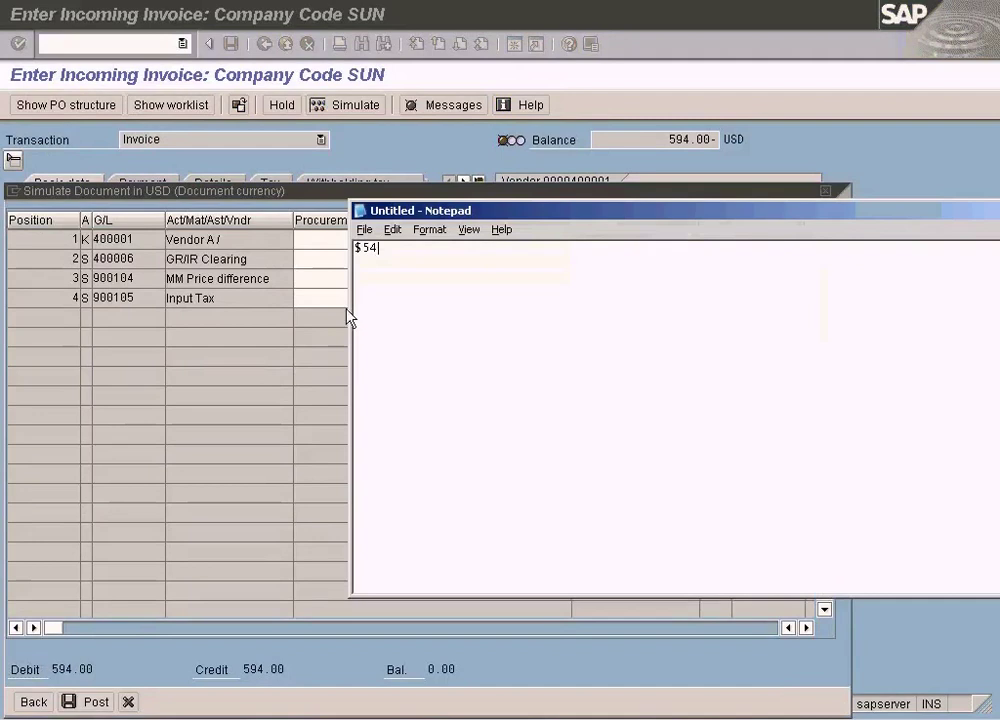
key("alt+Tab")
key("alt+Tab")
key("alt+Tab")
key("alt+Tab")
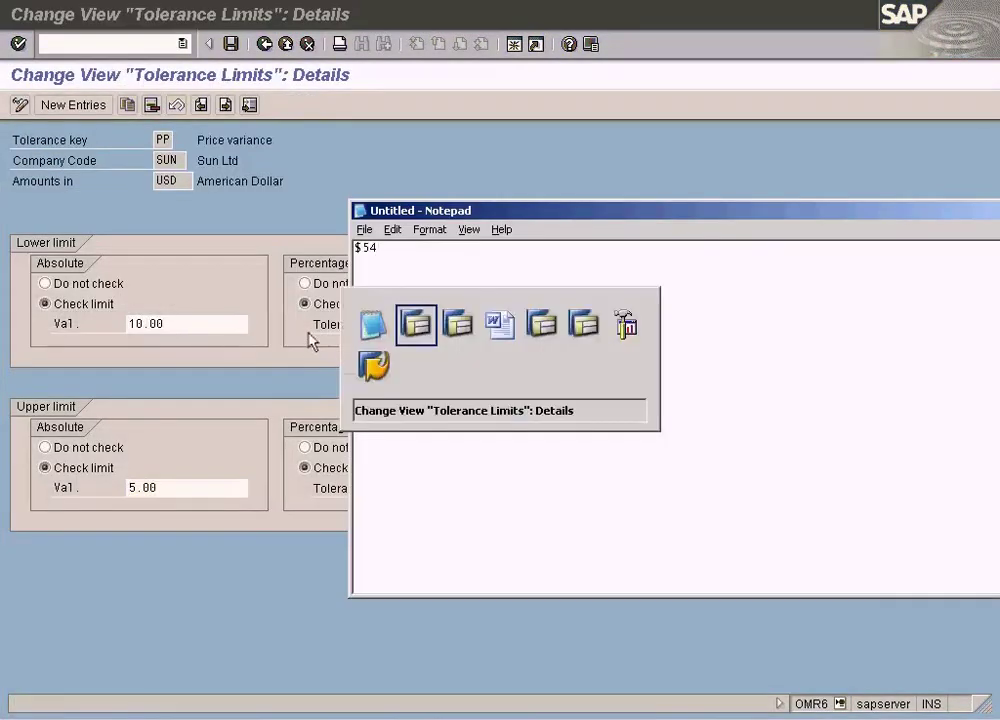
key("alt+Tab")
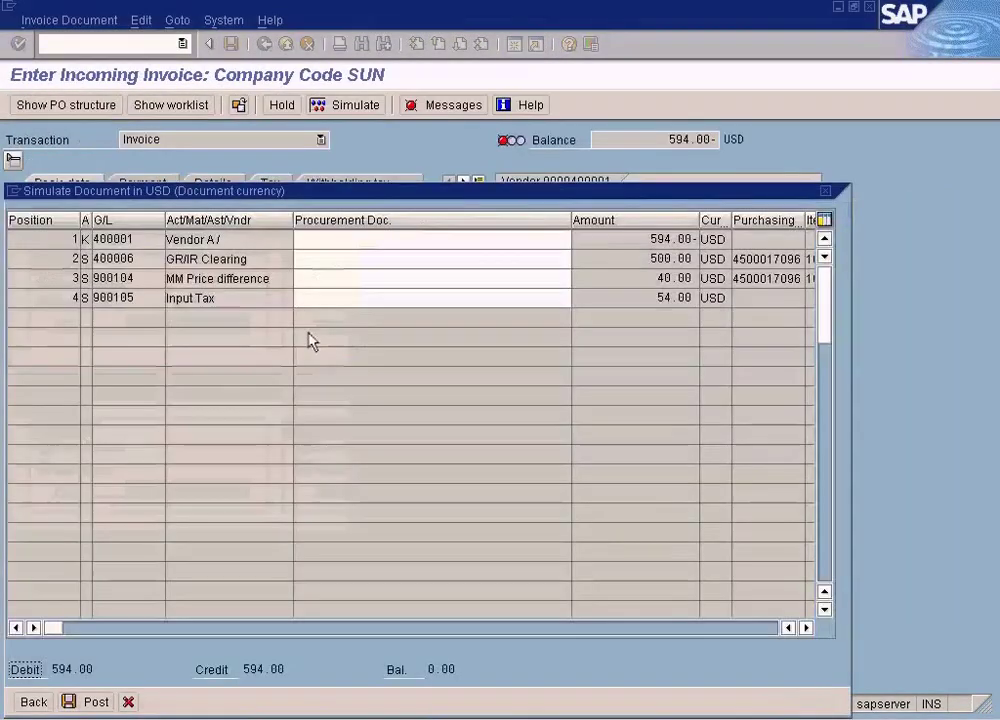
Step: Close the invoice simulation and set the amount of item 1 to 504.00
left_click(128, 703)
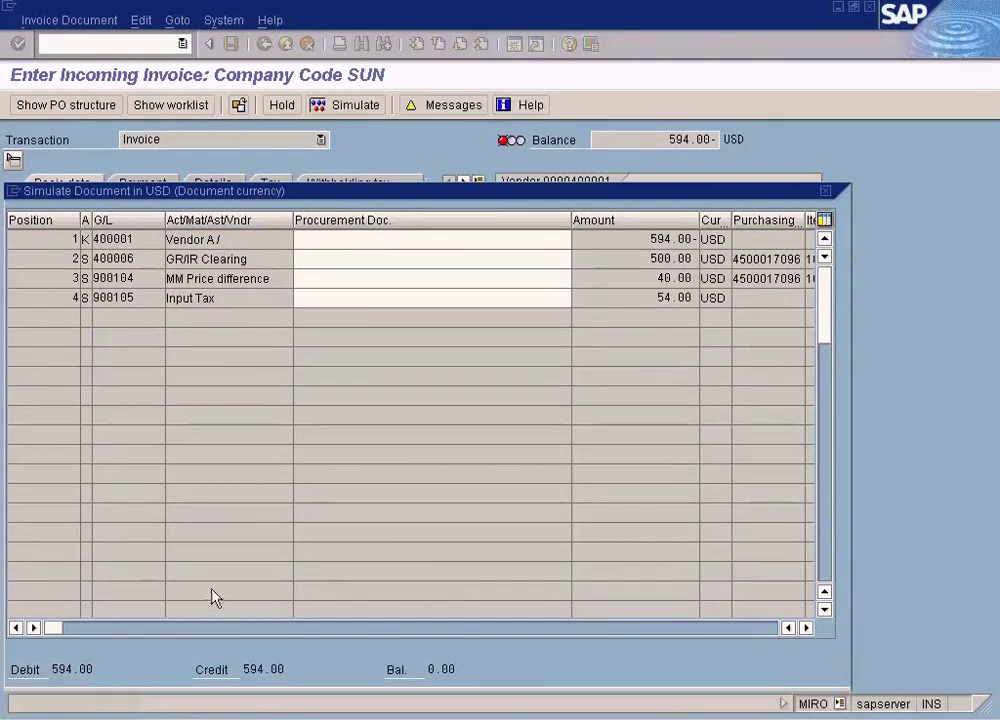
left_click(158, 508)
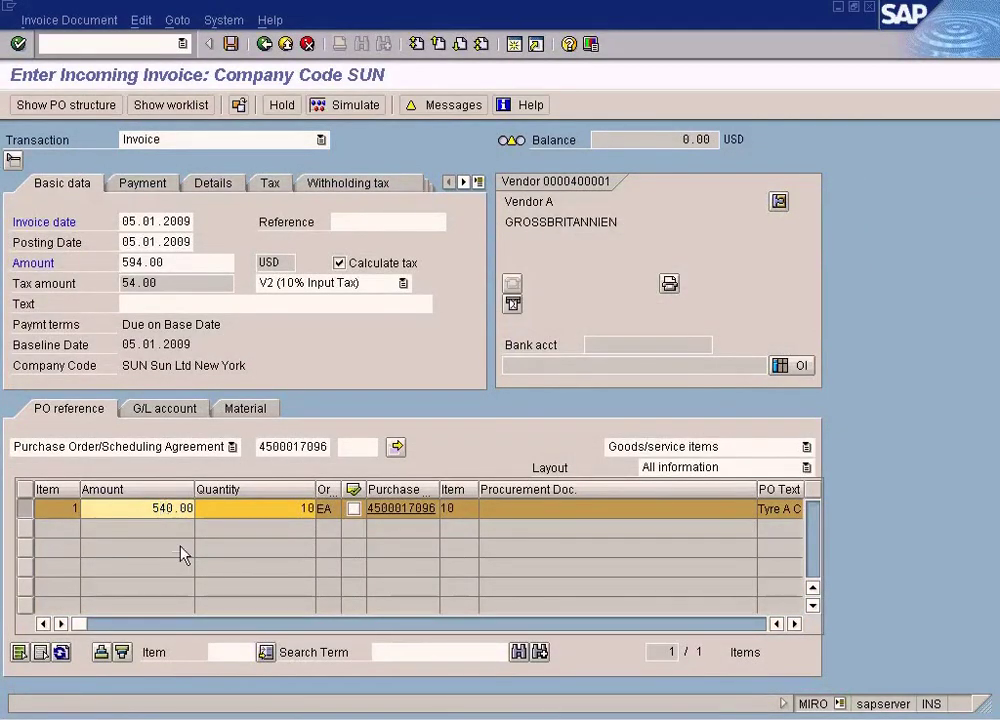
key("Delete")
type("4")
Step: Check the absolute upper limit in the price variance tolerance details and return to the invoice entry
key("alt+Tab")
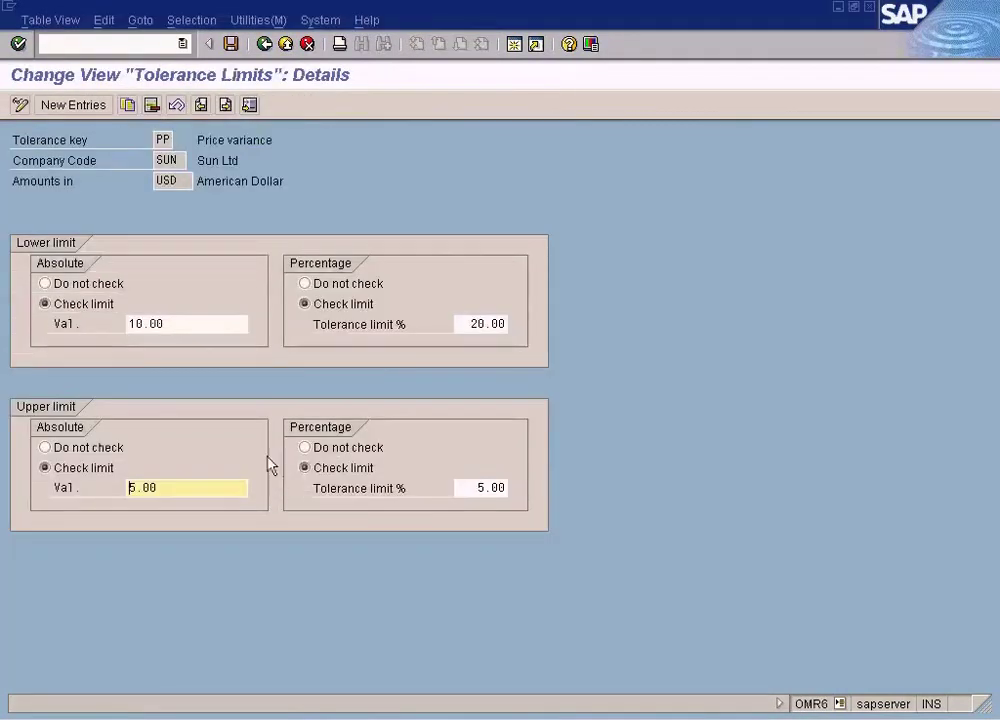
left_click(158, 486)
left_click_drag(158, 486, 135, 482)
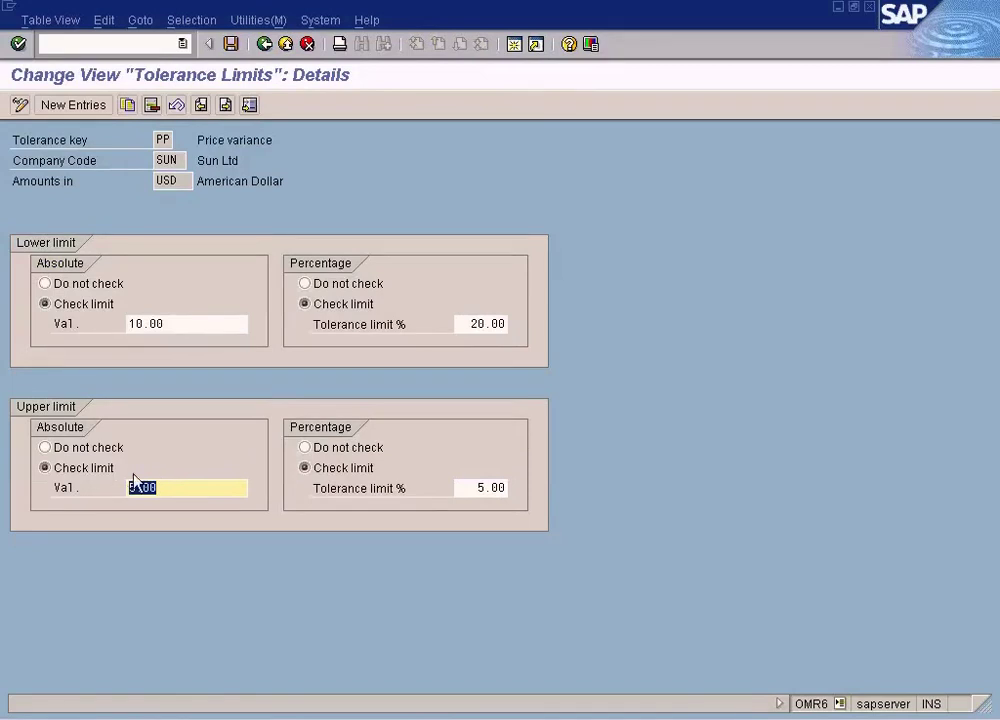
key("alt+Tab")
key("alt+Tab")
key("alt+Tab")
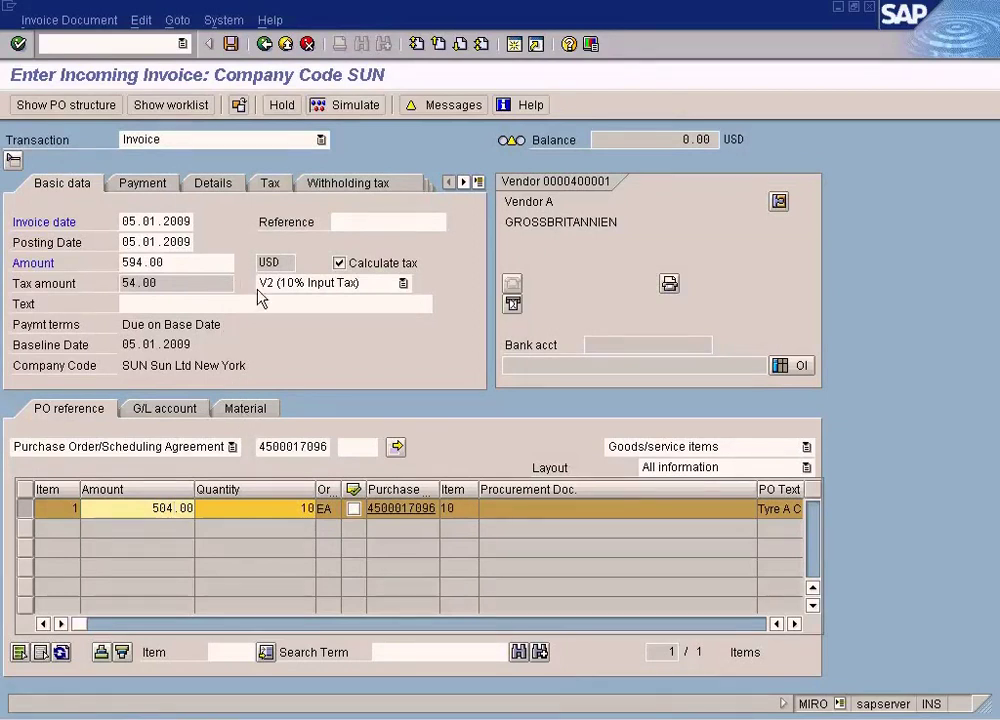
Step: Clear the invoice amount and simulate the document once to recalculate the tax and balance, closing the simulation
left_click(198, 262)
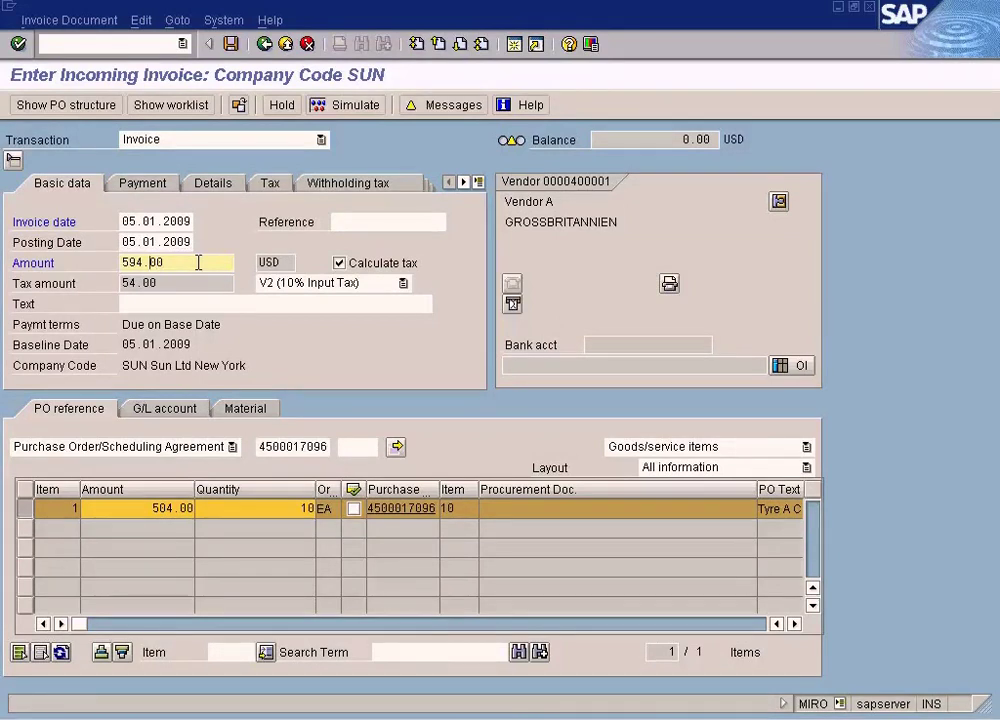
double_click(198, 262)
key("Delete")
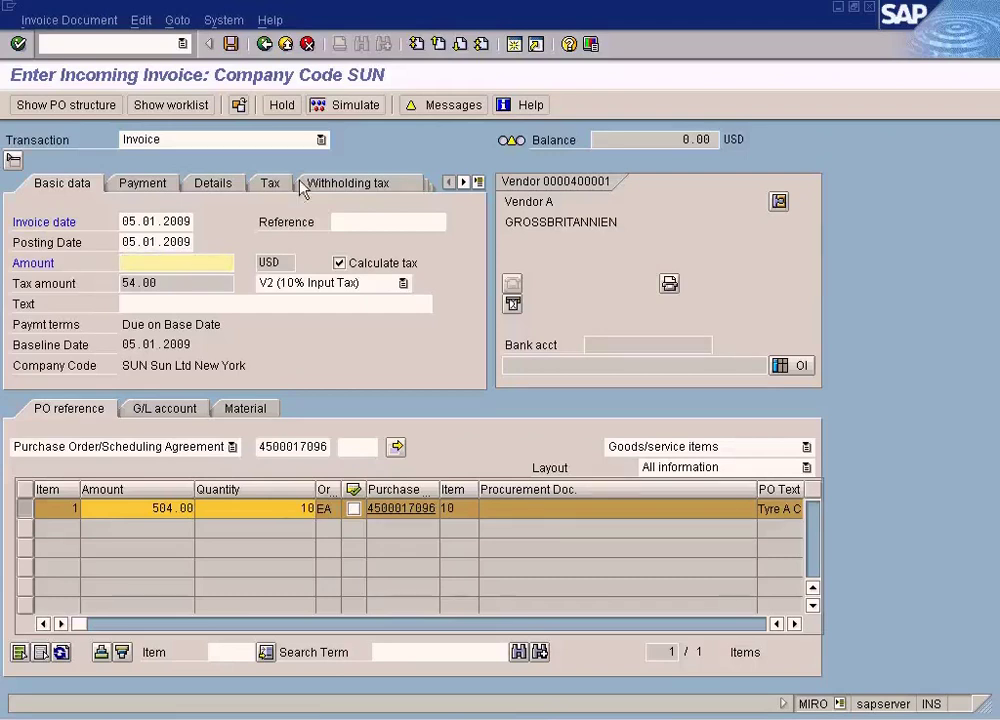
left_click(345, 102)
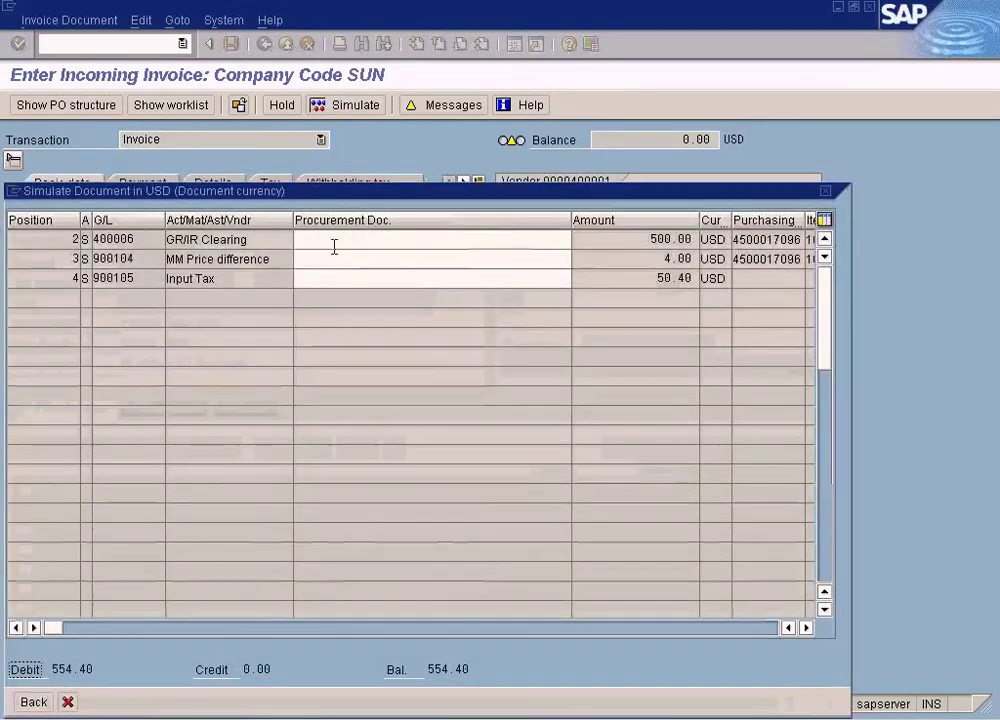
left_click(67, 702)
Step: Enter 54.40 as the invoice amount, simulate the posting and close the simulation
left_click(146, 262)
key("Tab")
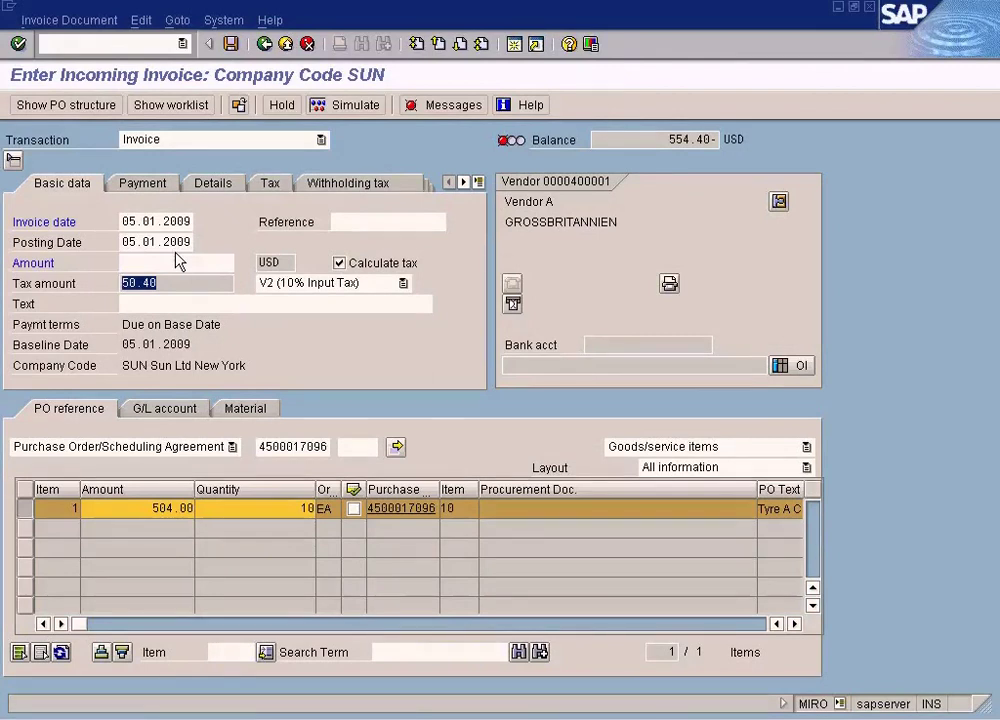
left_click(175, 260)
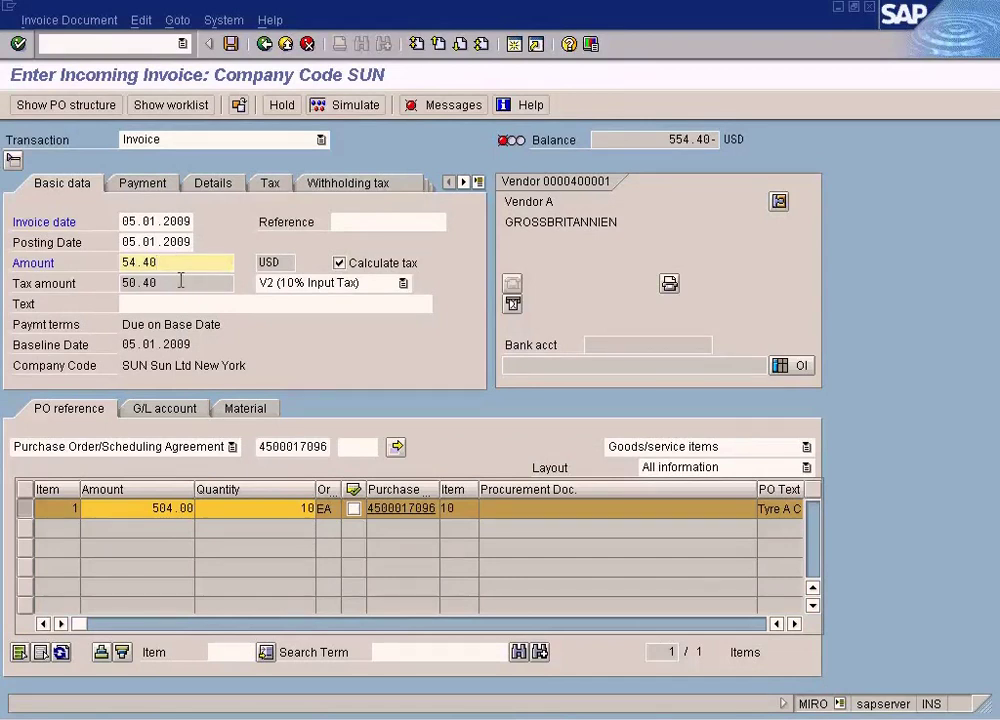
left_click(357, 105)
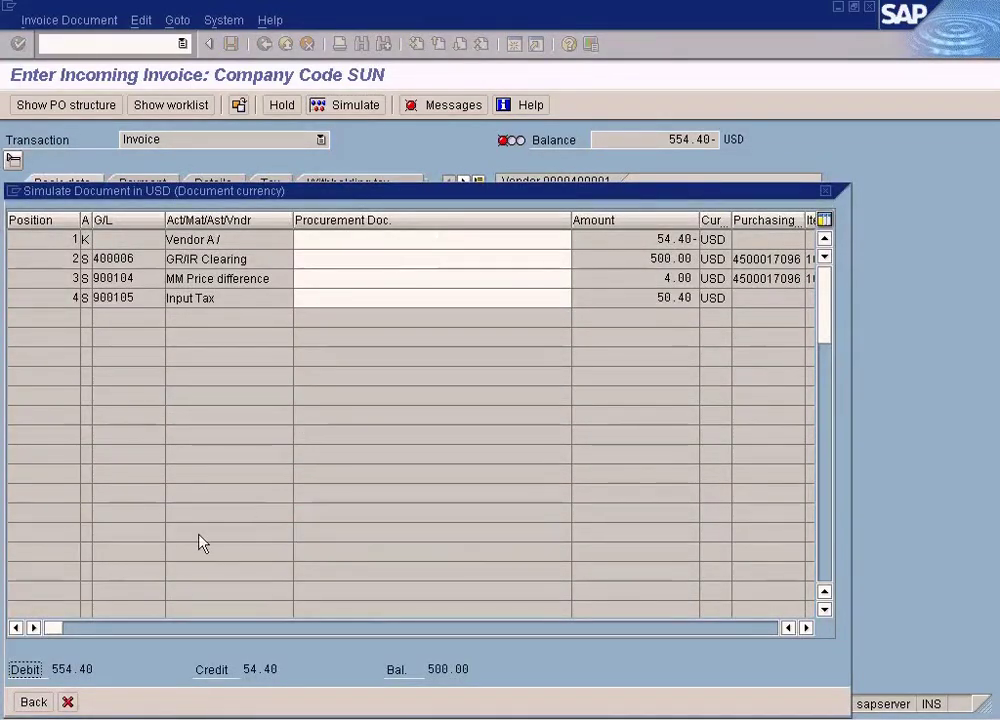
left_click(68, 702)
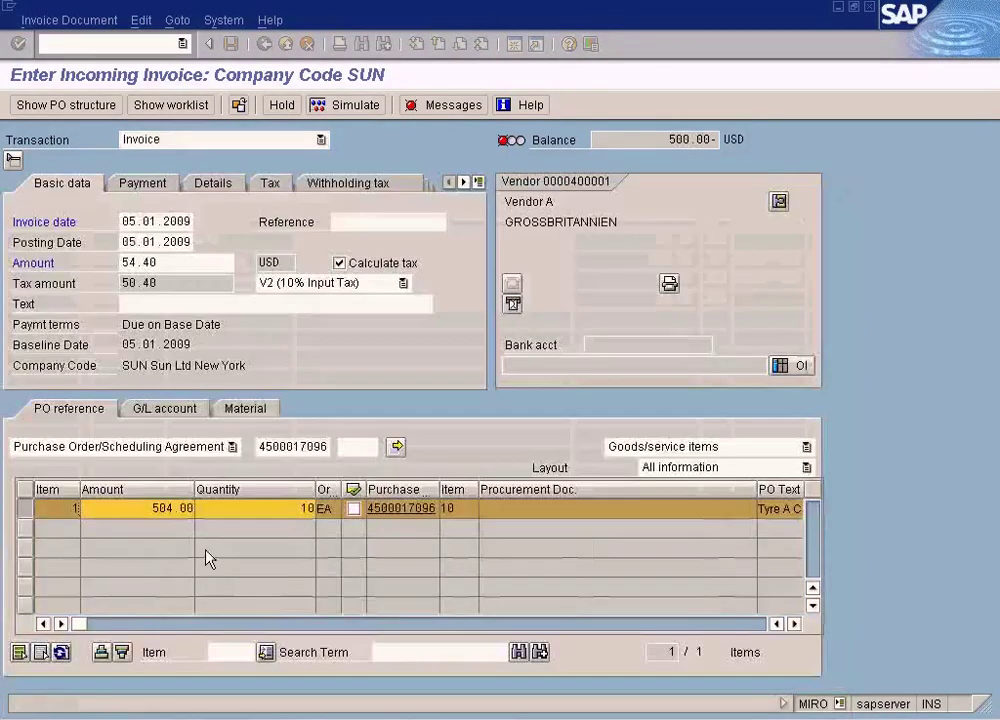
Step: Correct the invoice amount to 554.40, simulate the posting and return to the invoice entry
left_click(180, 263)
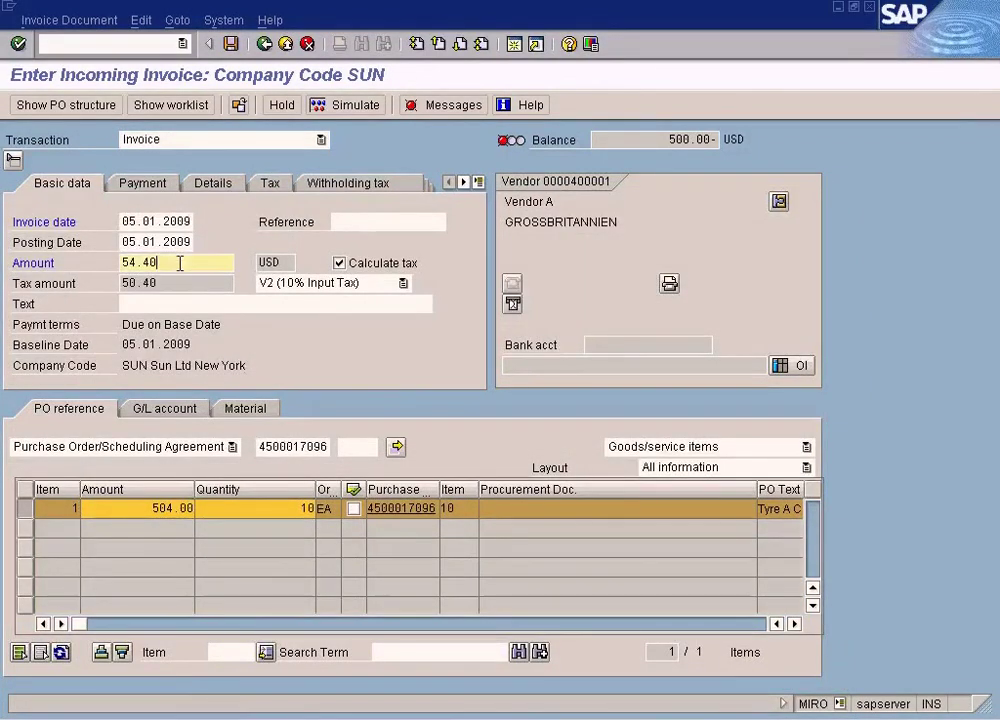
type("5")
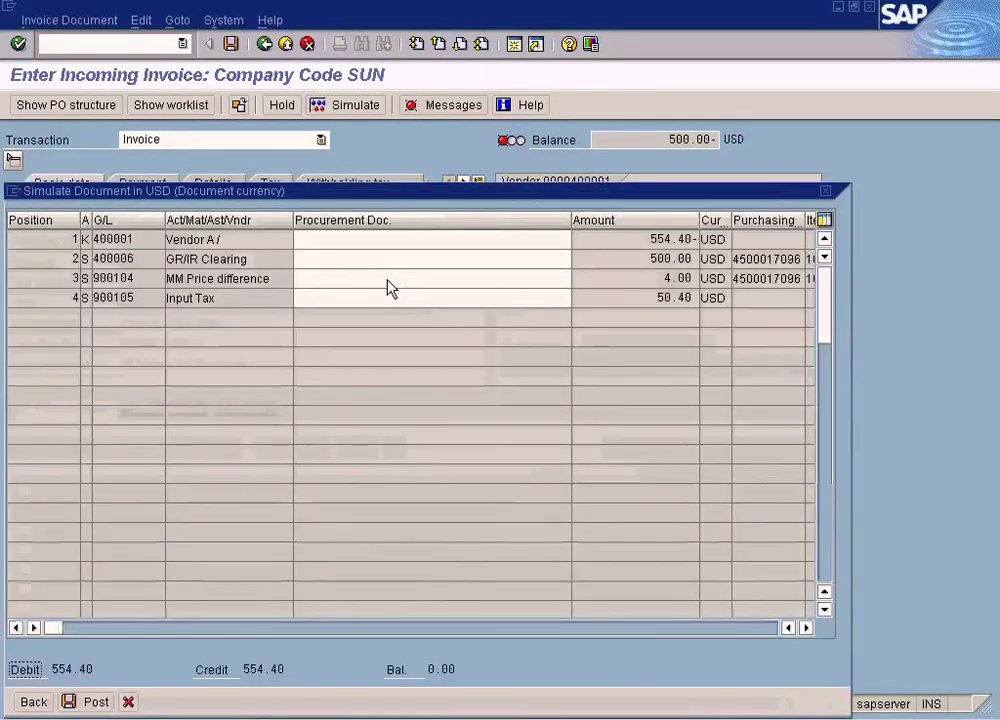
key("F3")
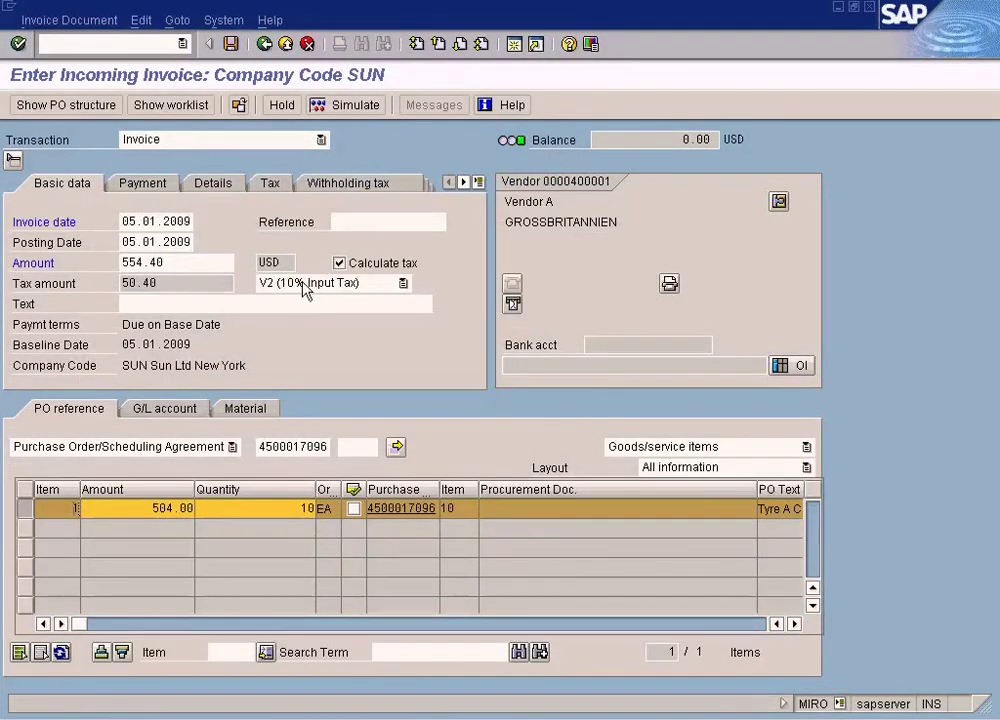
Step: Compare the amount of invoice item 1 with the absolute upper limit for price variance and the price noted in Notepad
left_click(157, 508)
key("alt+Tab")
key("alt+Tab")
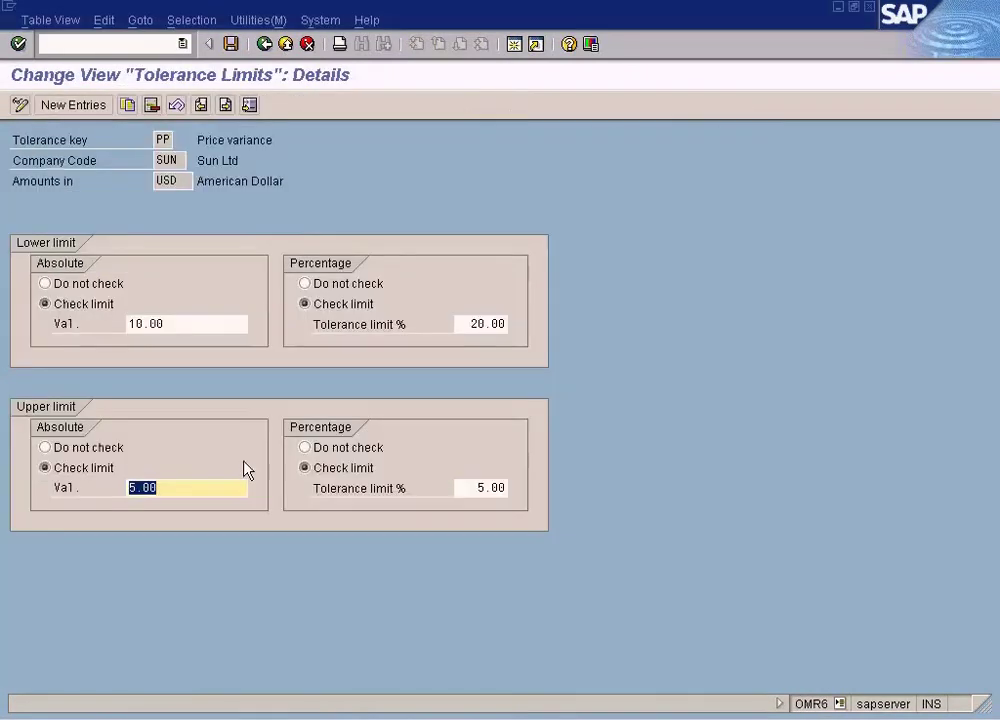
key("alt+Tab")
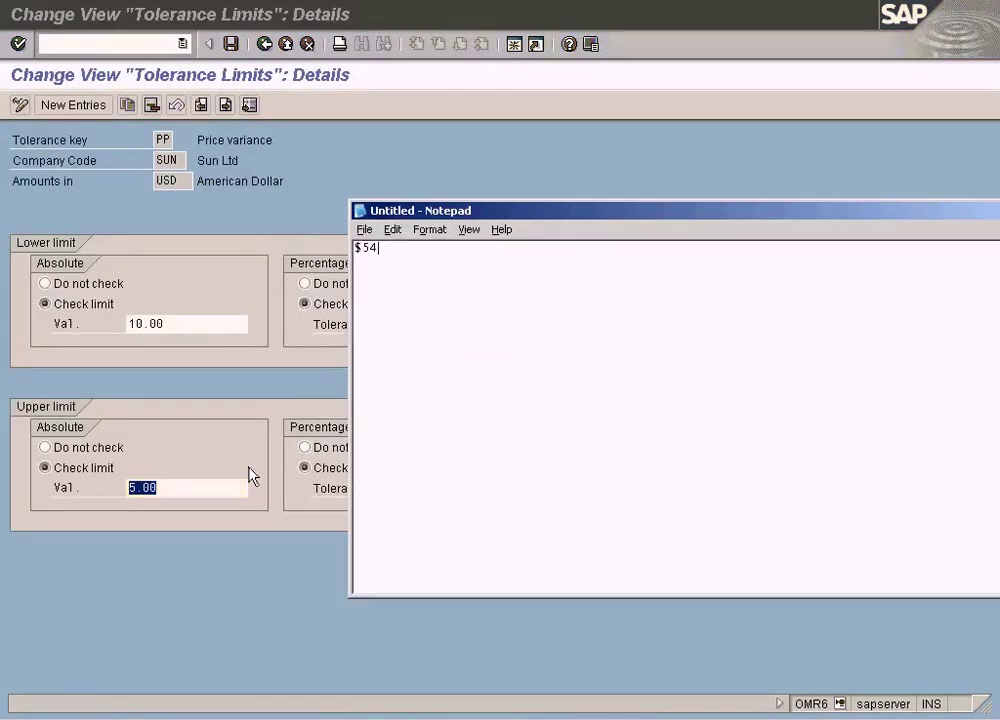
key("alt+Tab")
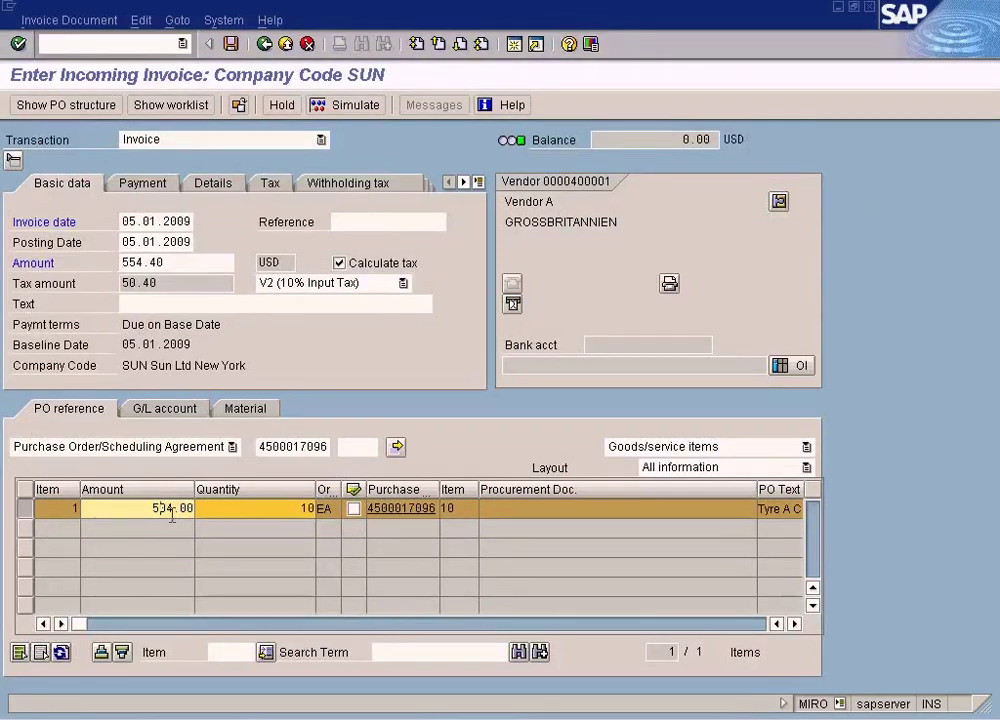
key("Delete")
type("0")
Step: Switch to the session displaying the accounting document and open the purchase order display with transaction ME23N
left_click(390, 715)
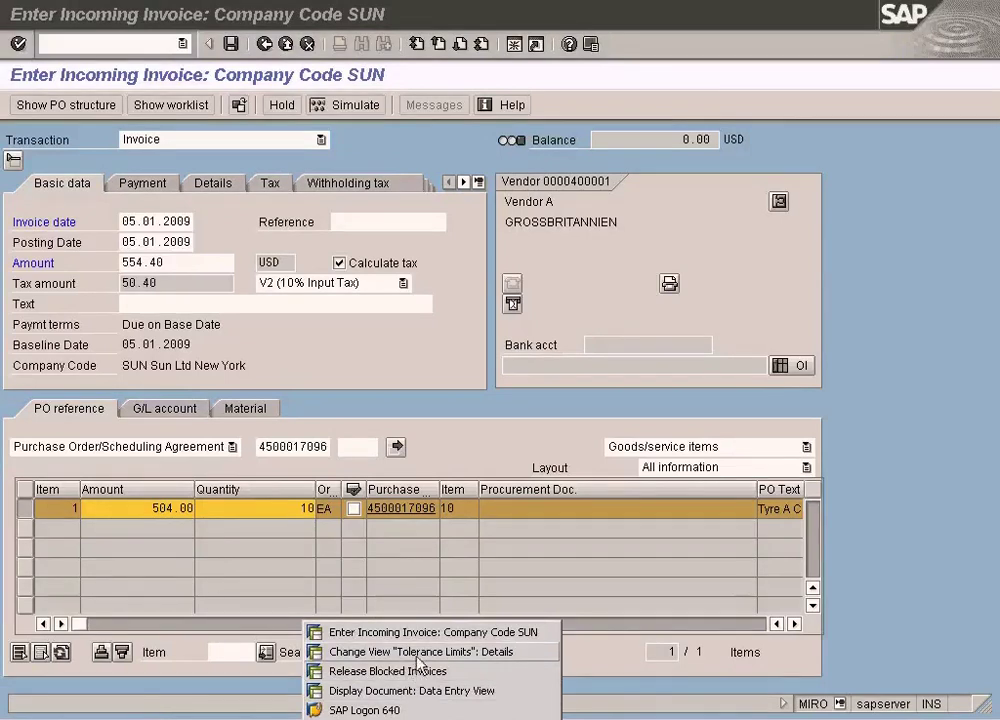
left_click(410, 691)
left_click(100, 49)
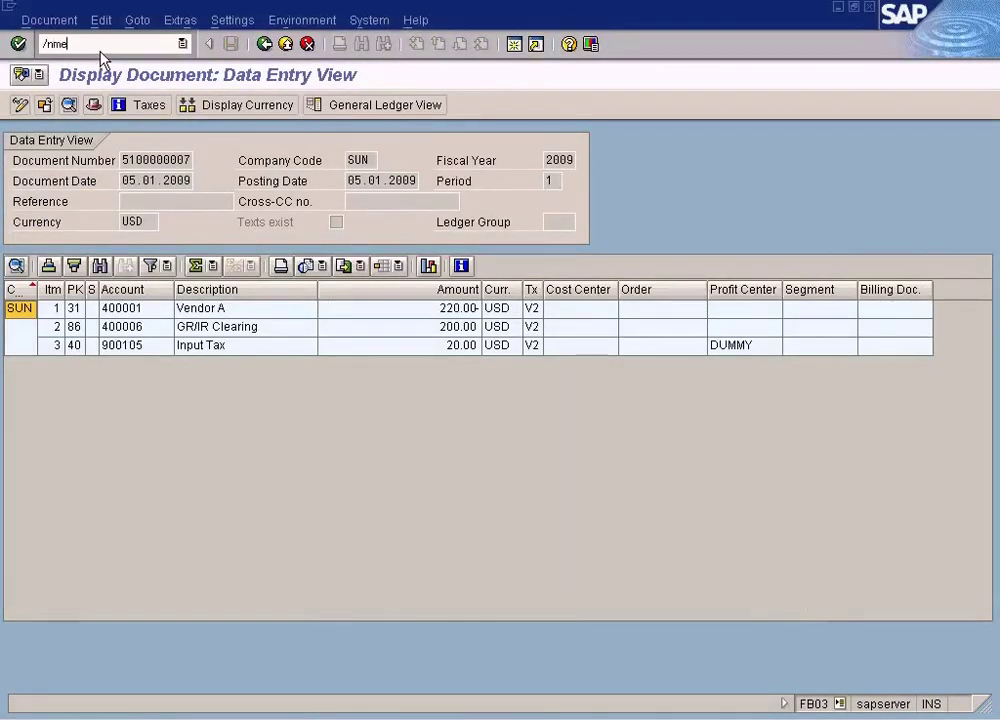
type("/nme23n")
key("Return")
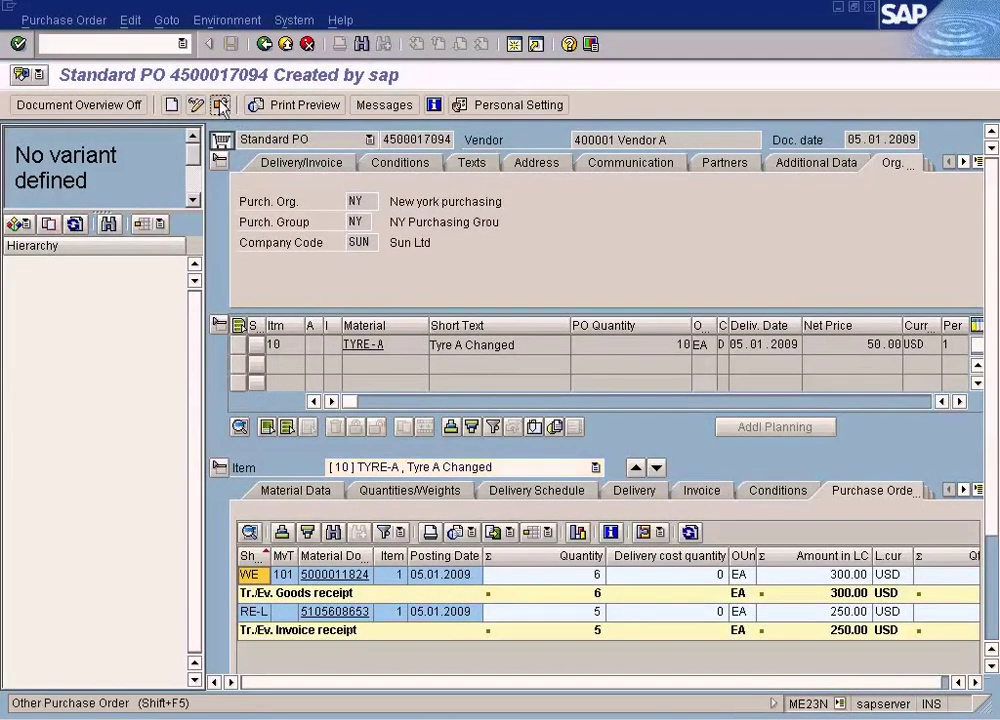
Step: Display the purchase order created just before the one being invoiced by entering its number
left_click(221, 106)
key("BackSpace")
type("500017095")
key("Return")
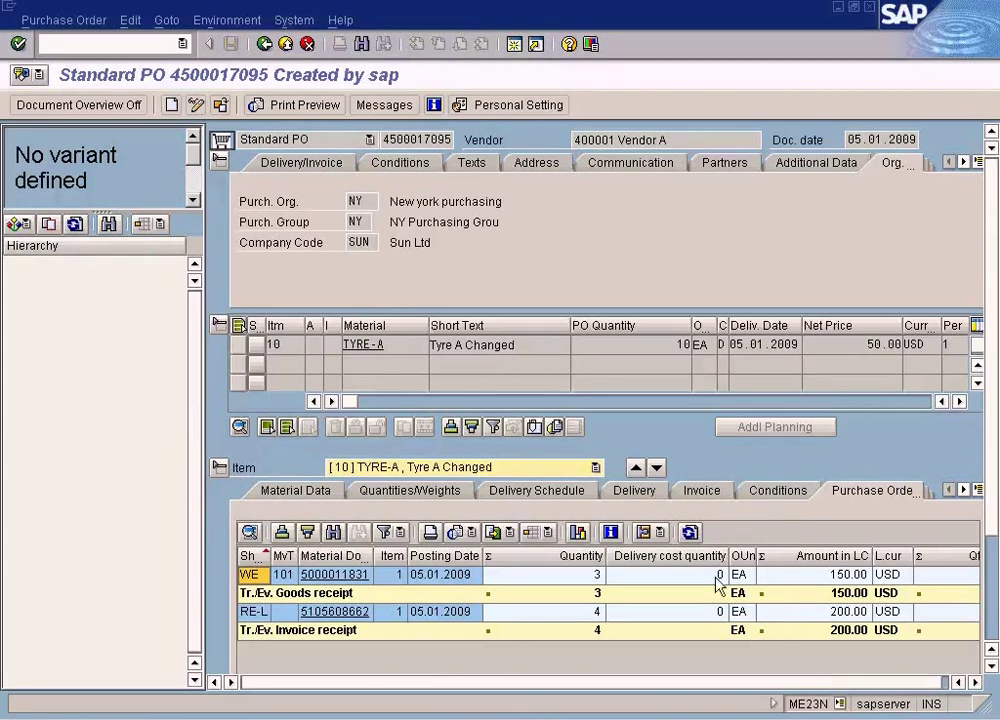
Step: Display the purchase order being invoiced by entering its number and select the goods receipt amount in its history
left_click(221, 104)
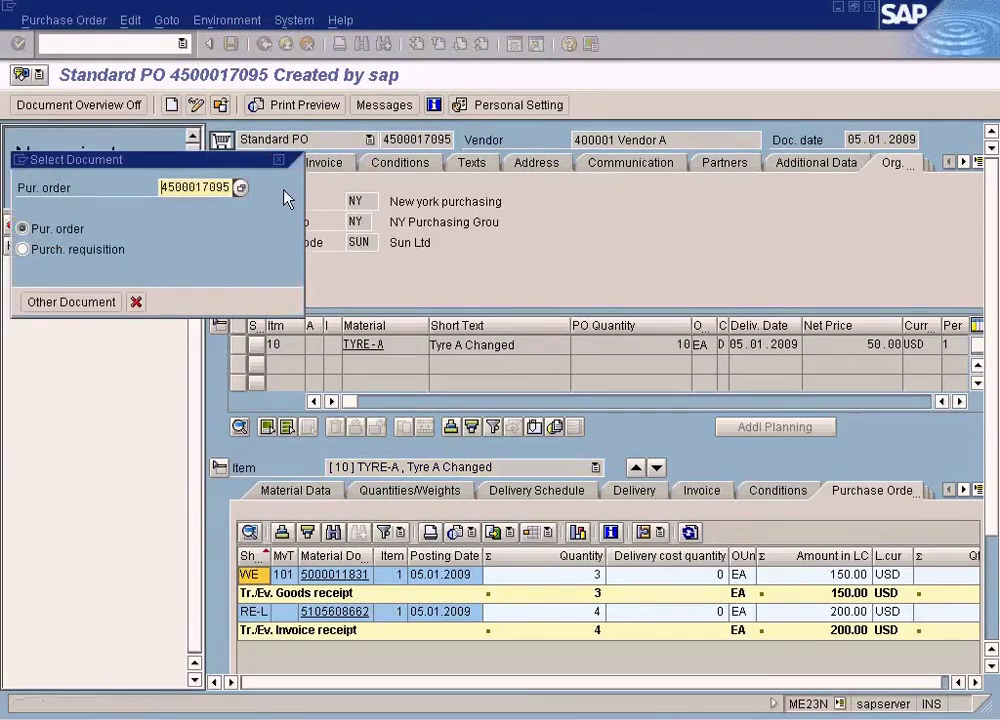
key("BackSpace")
type("6")
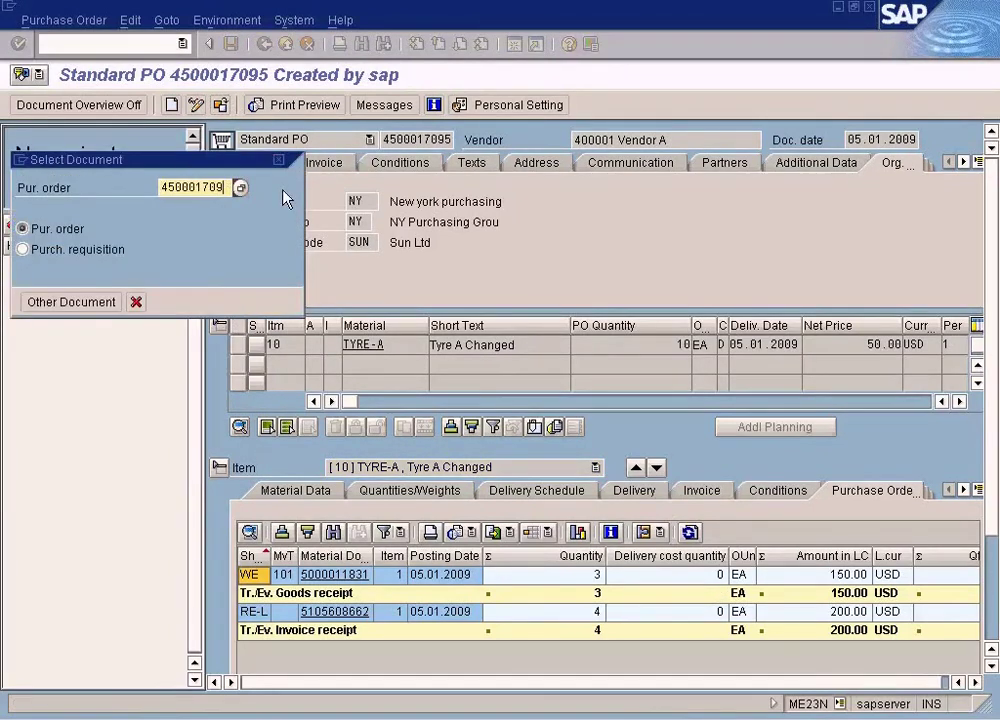
key("Return")
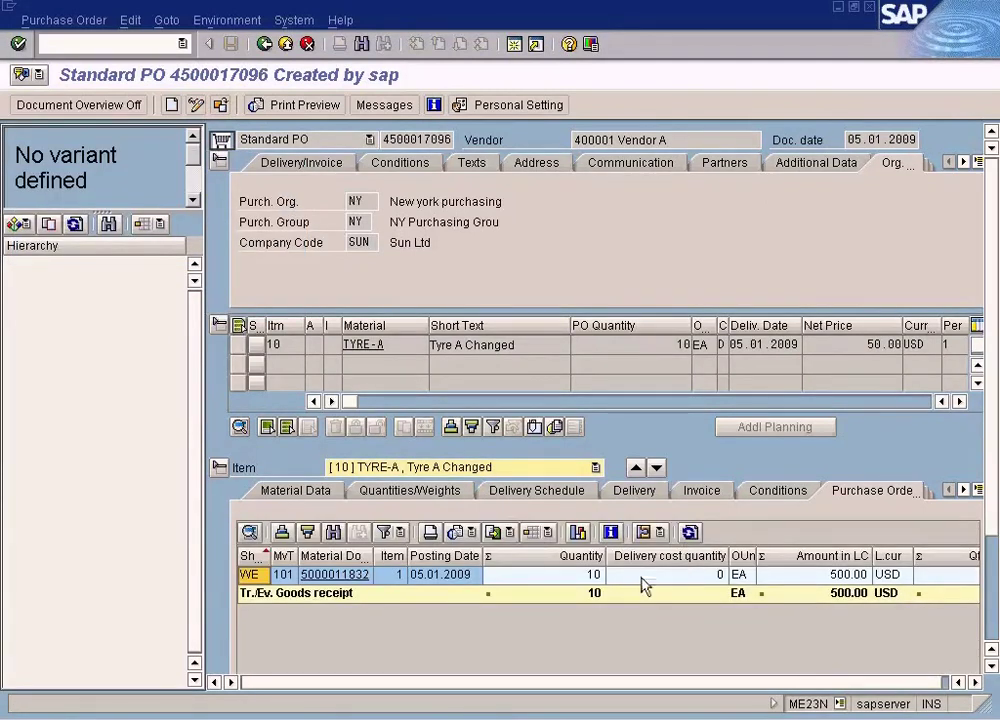
left_click(815, 577)
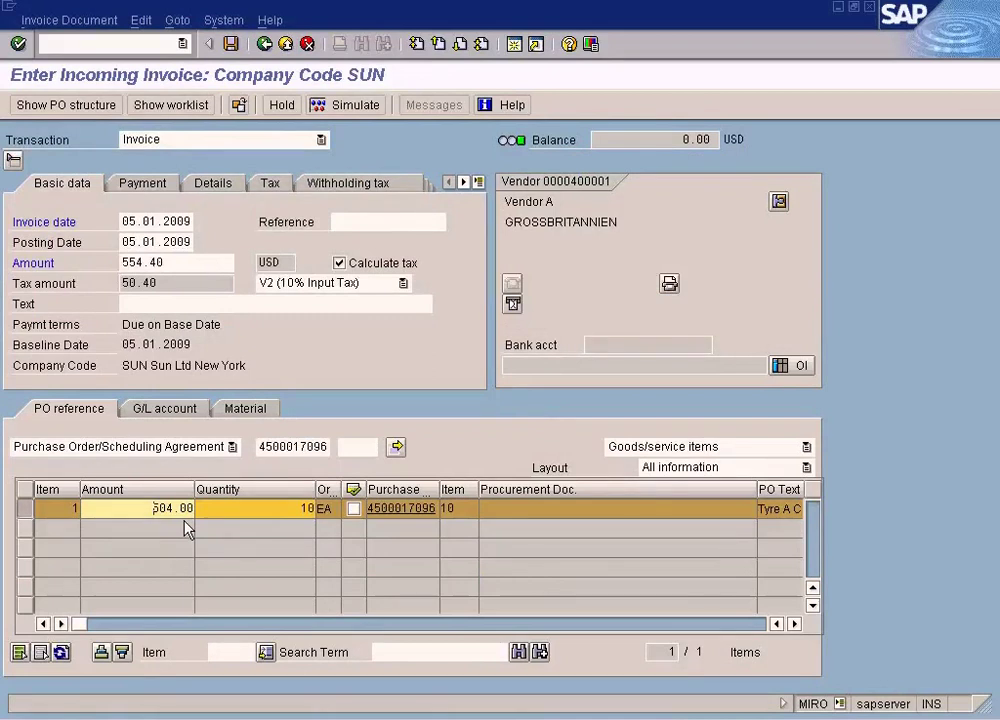
Step: Compare the goods receipt amount with the absolute upper limit for price variance and the amount of invoice item 1
key("alt+Tab")
key("alt+Tab")
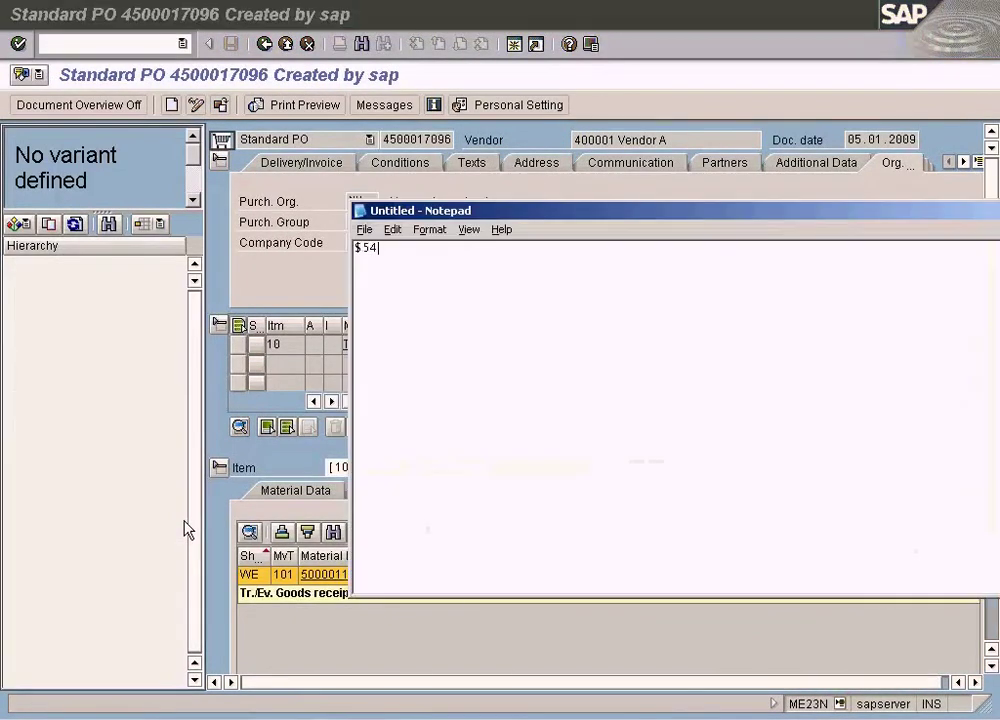
left_click(410, 715)
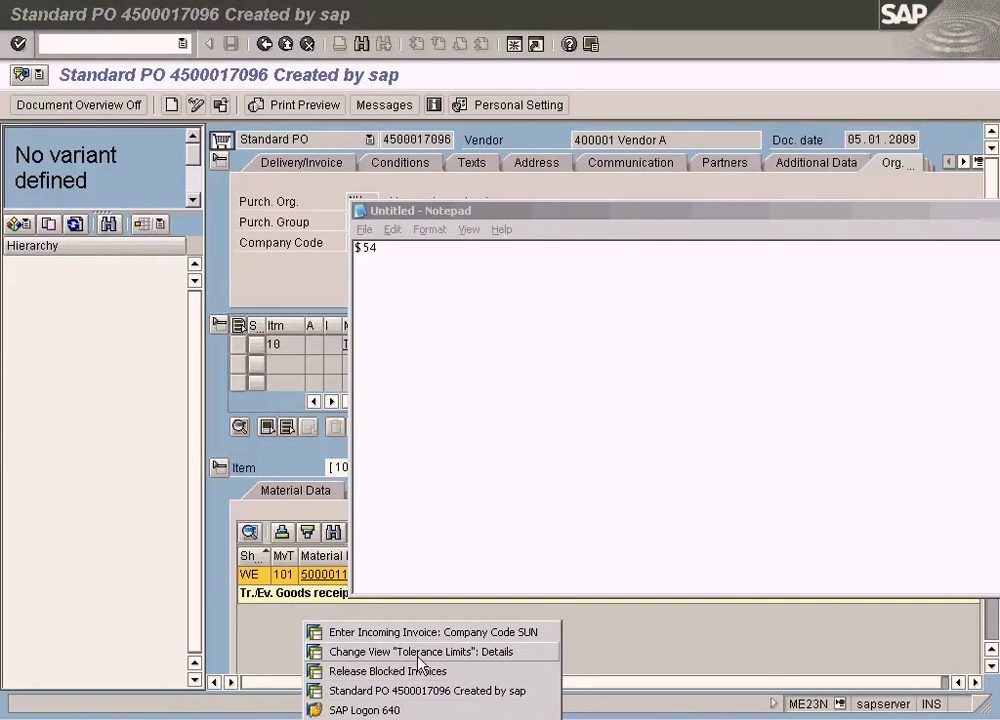
left_click(410, 652)
left_click(194, 487)
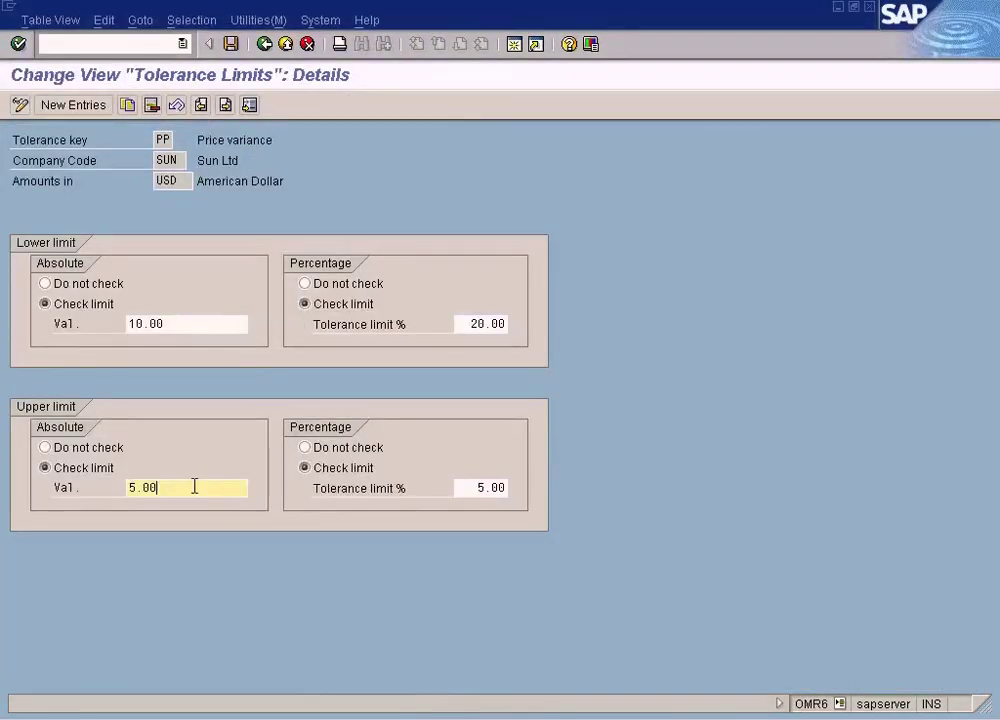
key("alt+Tab")
key("alt+Tab")
key("Tab")
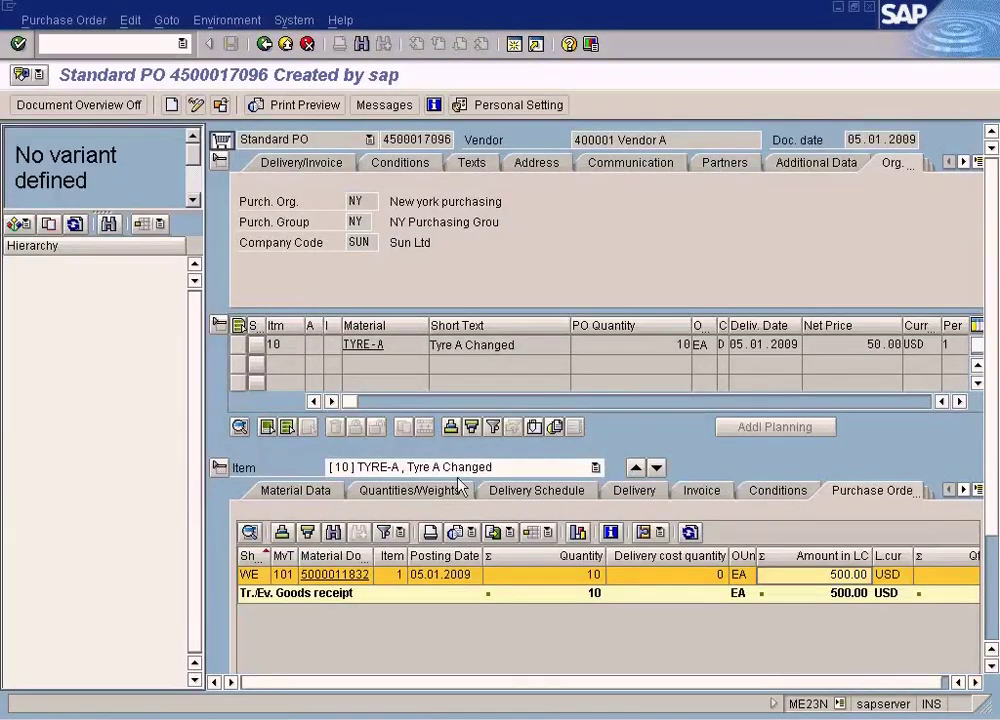
key("alt+Tab")
key("alt+Tab")
key("Tab")
key("Tab")
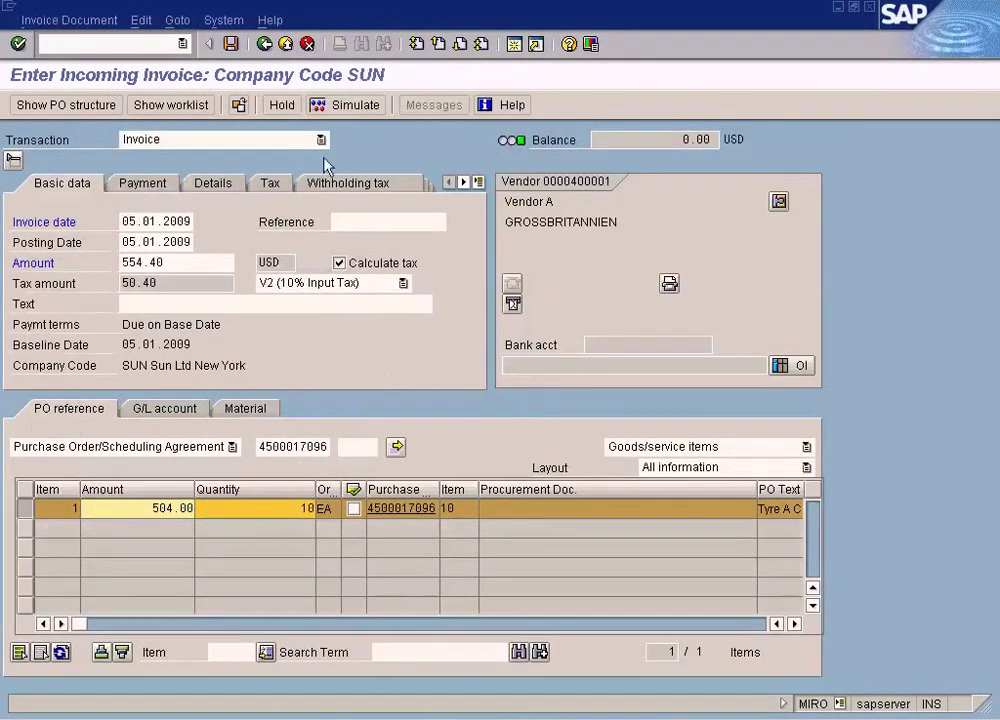
Step: Post the incoming invoice for company code SUN and return to the invoice entry session
left_click(232, 45)
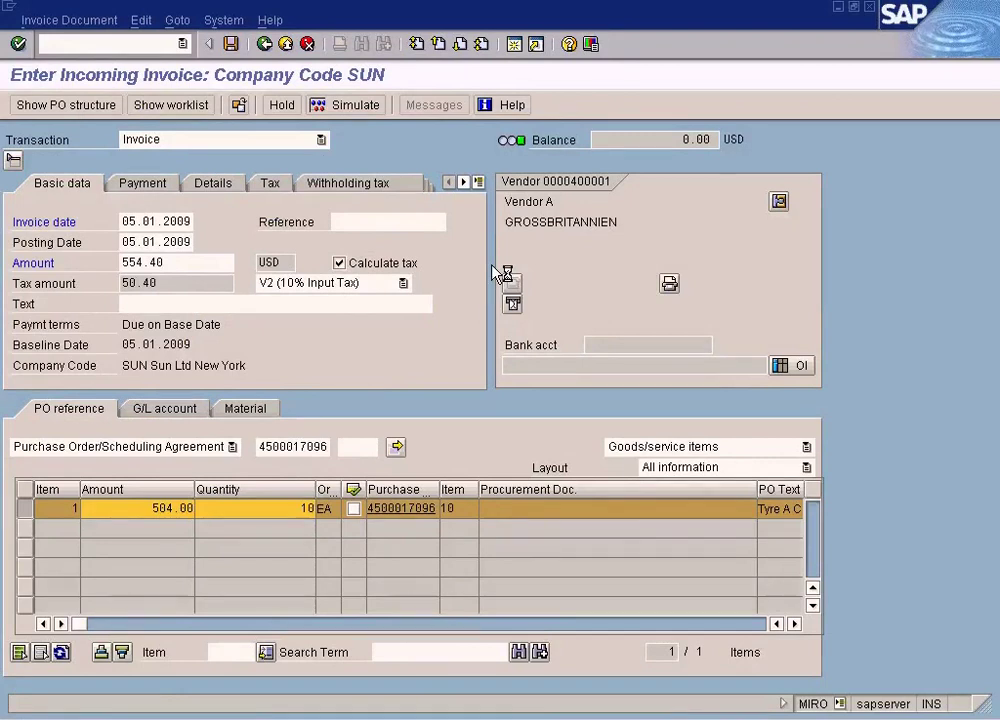
key("alt+Tab")
key("alt+Tab")
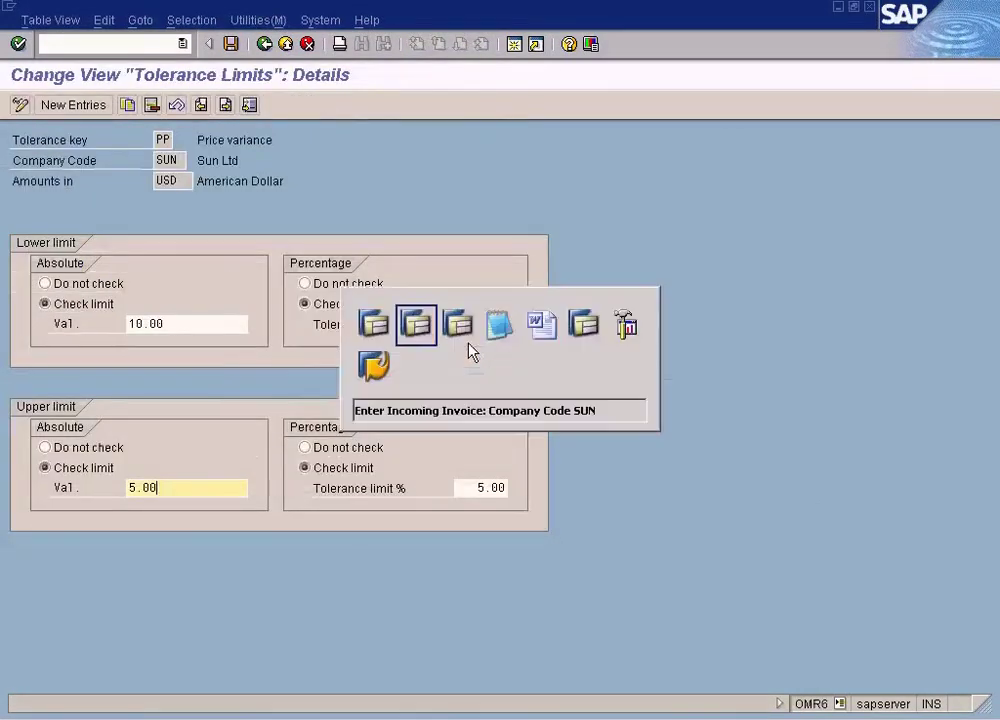
key("alt+Tab")
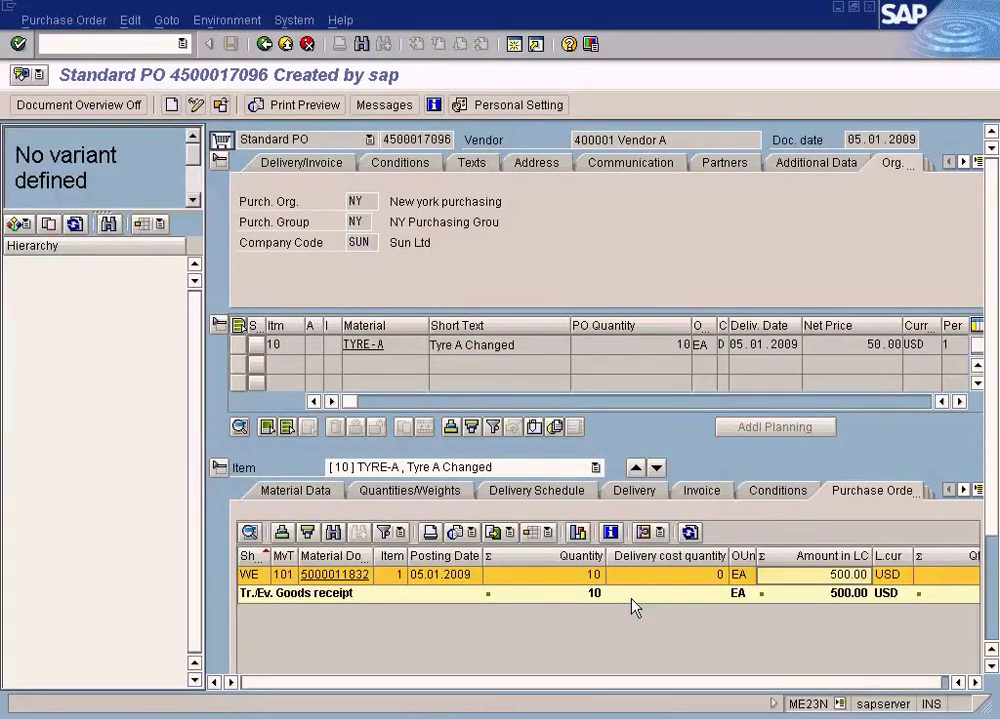
key("alt+Tab")
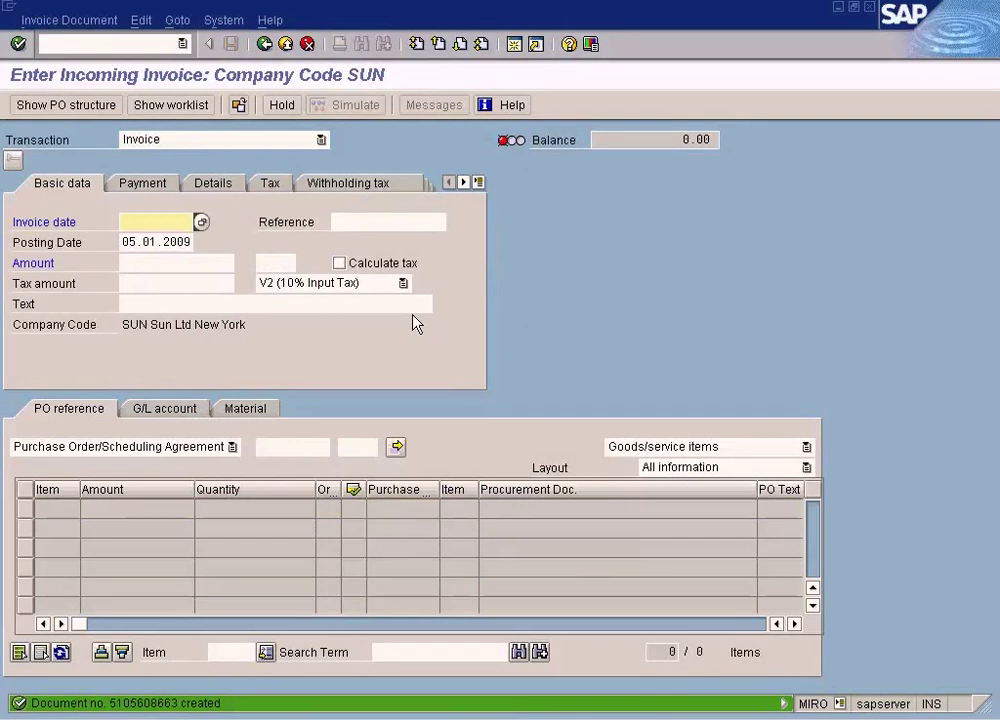
Step: Display the invoice document just posted and check the payment block in its payment data
left_click(60, 20)
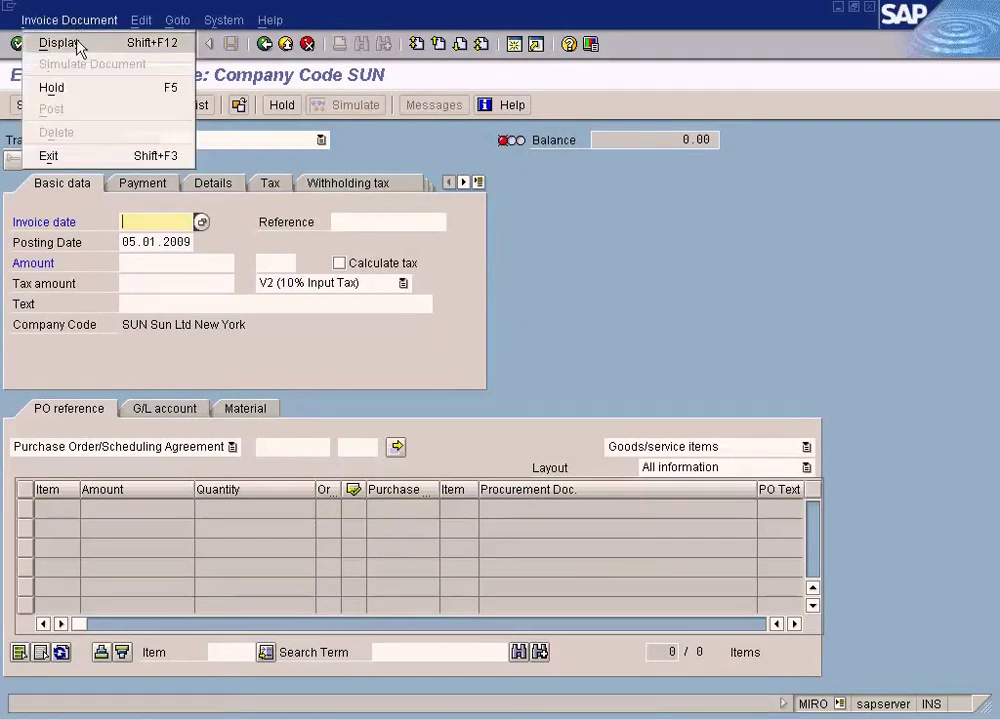
left_click(78, 50)
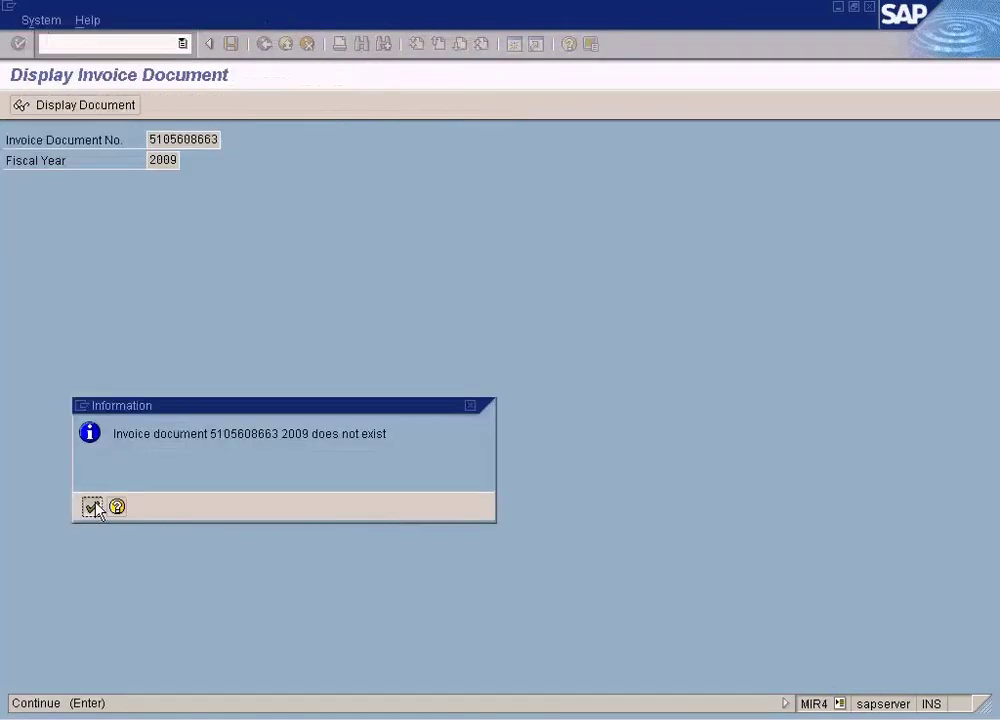
left_click(91, 508)
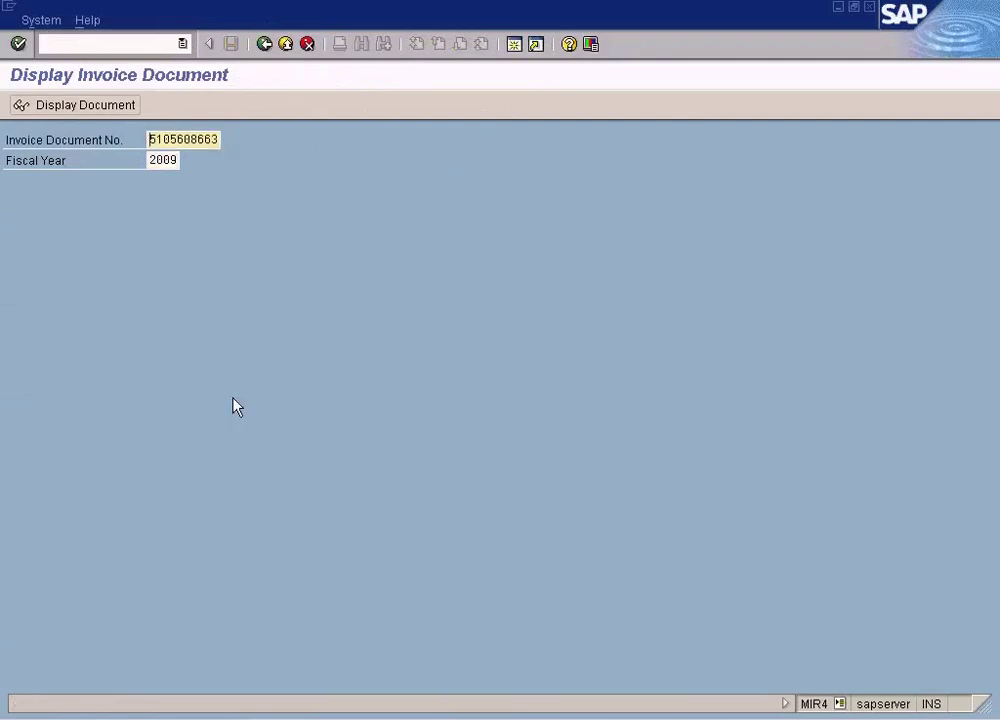
key("Return")
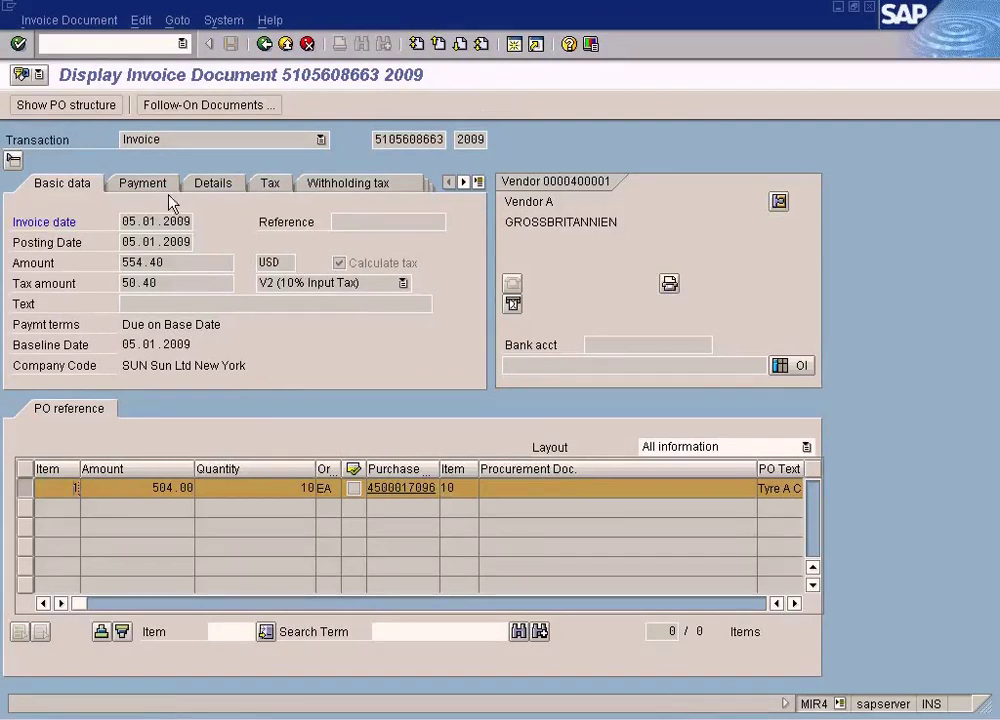
left_click(143, 183)
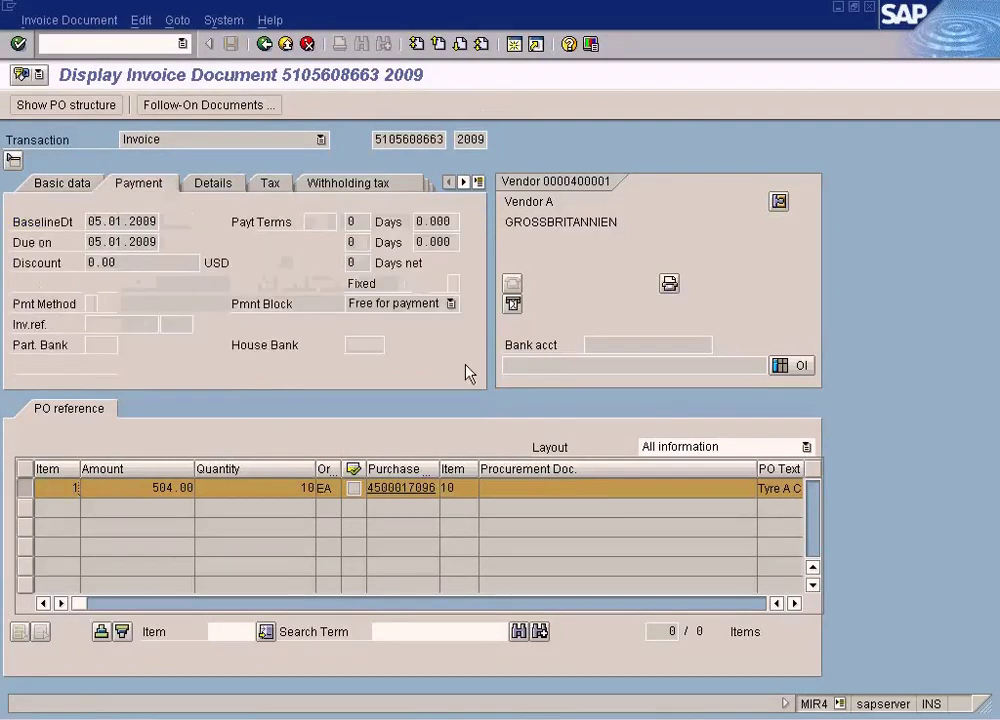
left_click(451, 303)
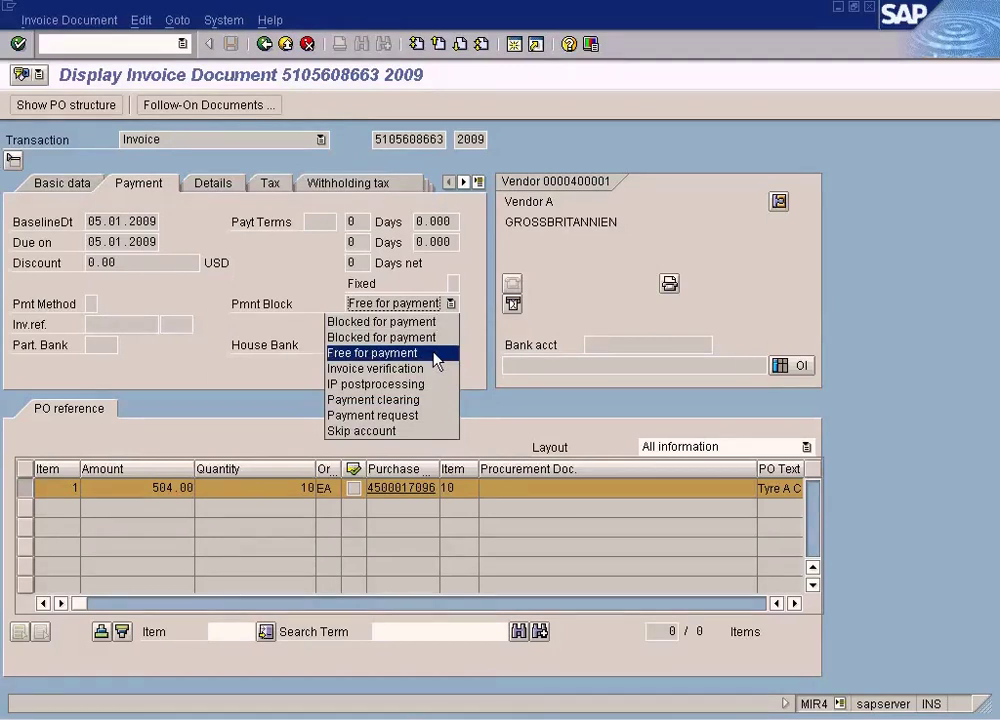
left_click(437, 355)
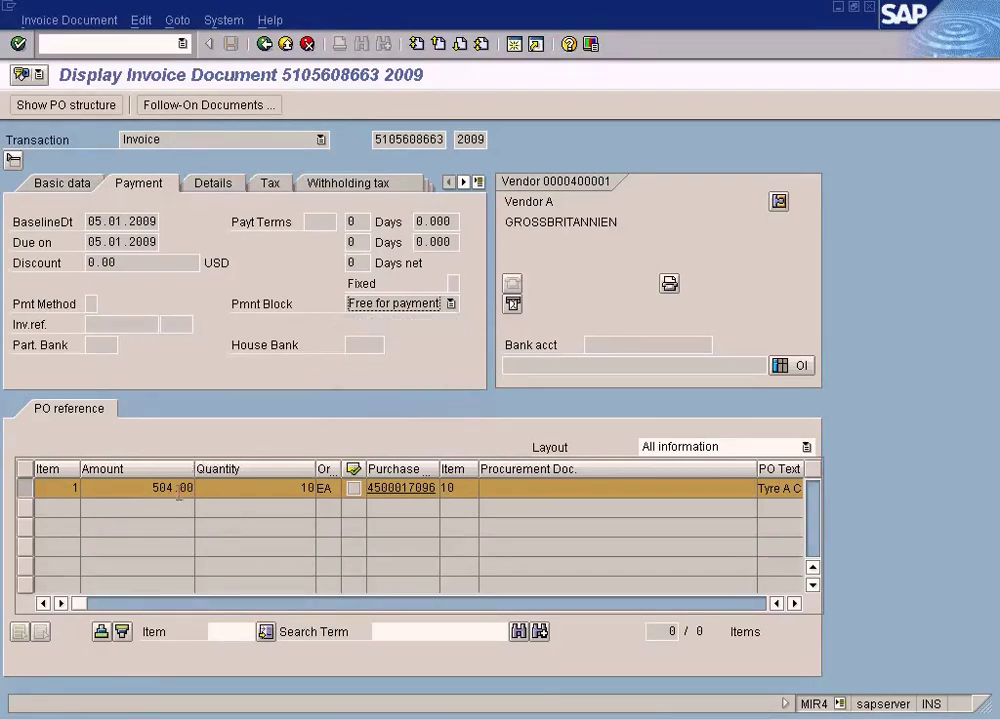
Step: Compare the item amount of the displayed invoice with the absolute upper limit for price variance
left_click_drag(166, 494, 185, 495)
key("alt+Tab")
key("alt+Tab")
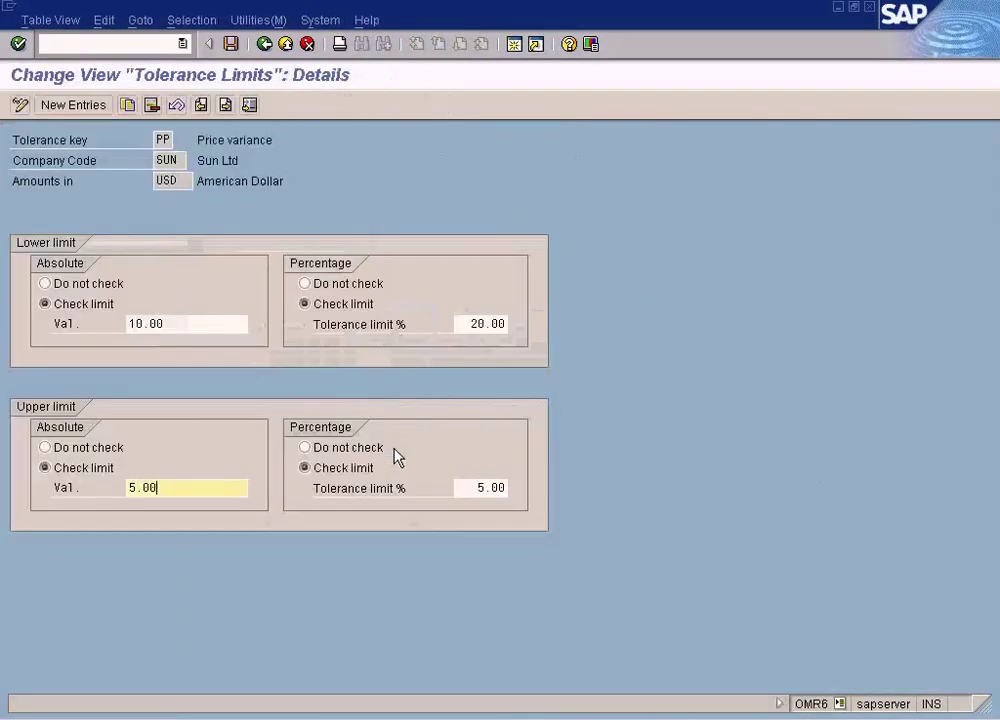
double_click(179, 484)
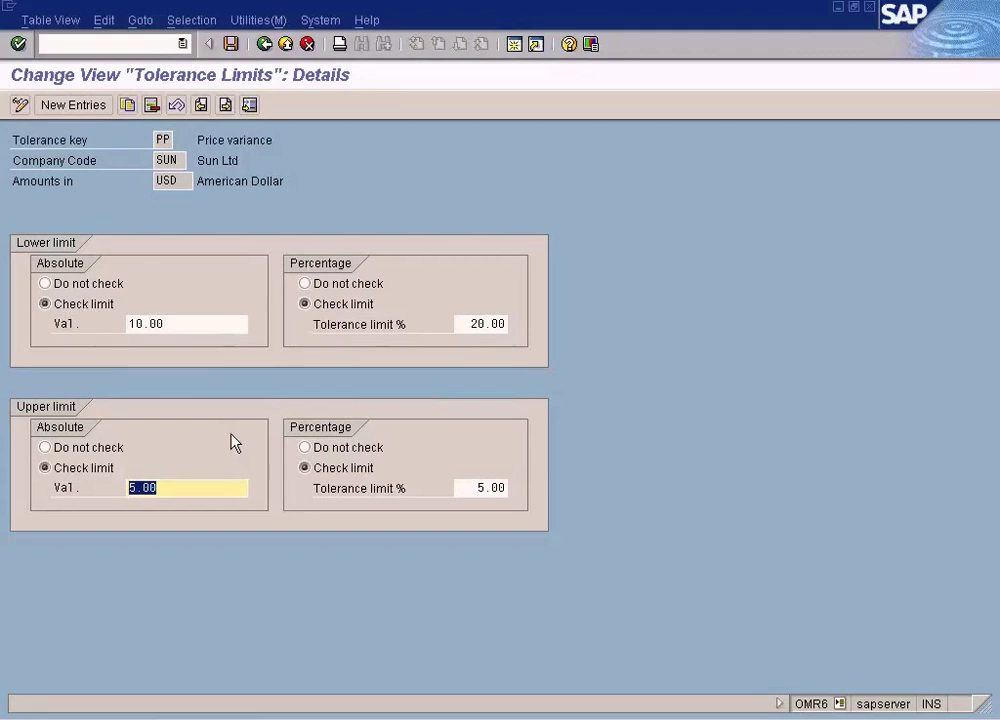
key("alt+Tab")
key("alt+Tab")
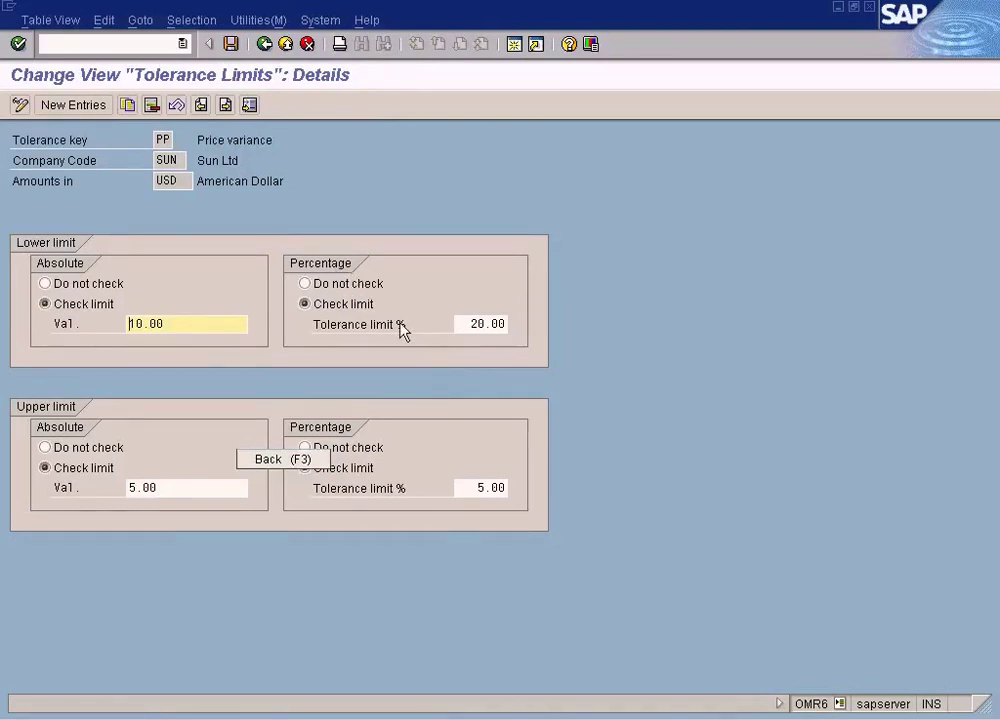
Step: Compare the percentage upper limit for price variance with the item amount and payment block of the posted invoice
left_click(473, 487)
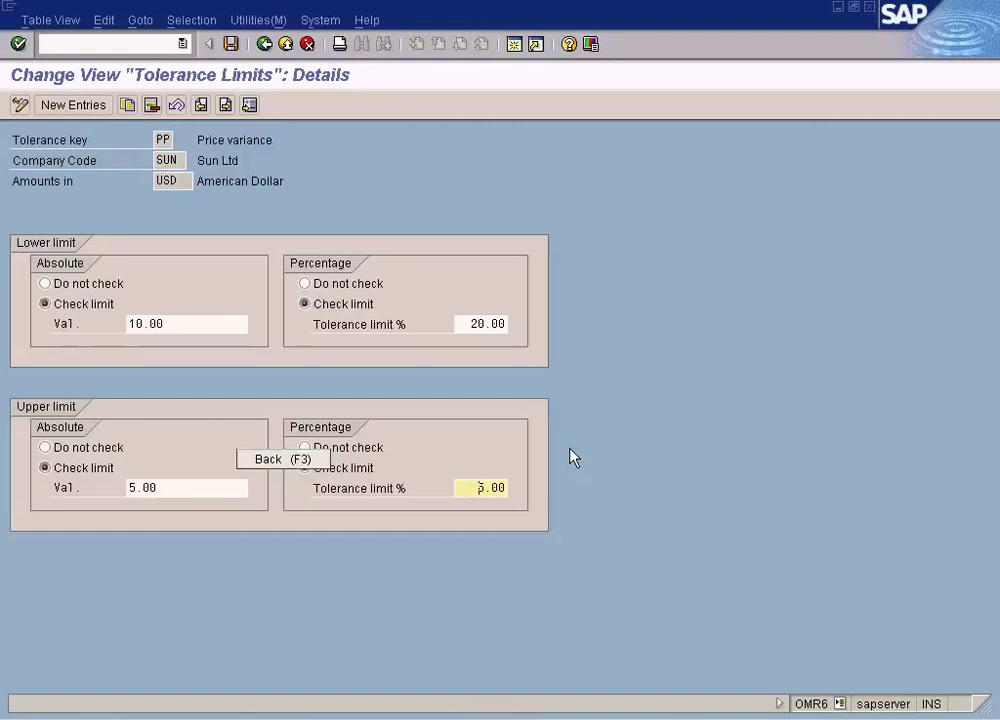
left_click(510, 718)
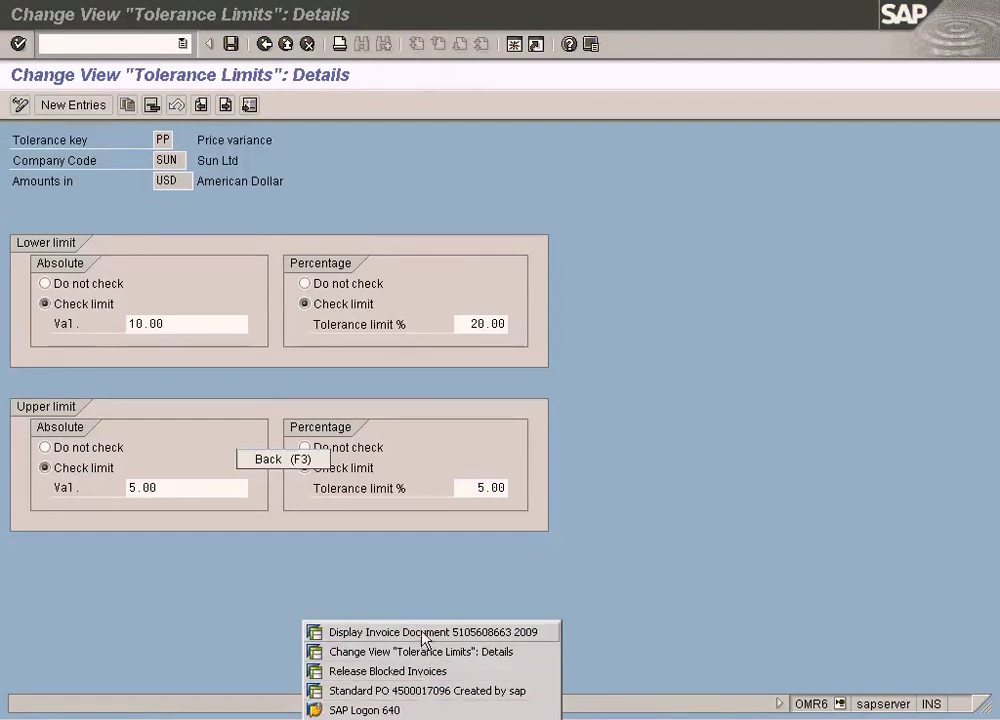
left_click(423, 637)
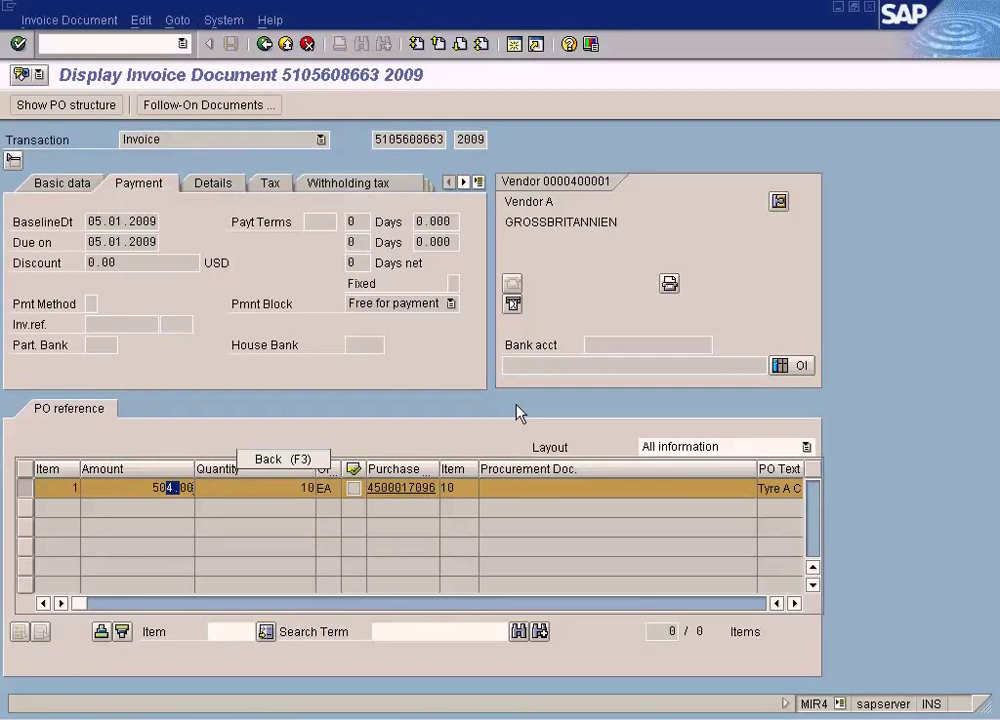
key("alt+Tab")
left_click(492, 487)
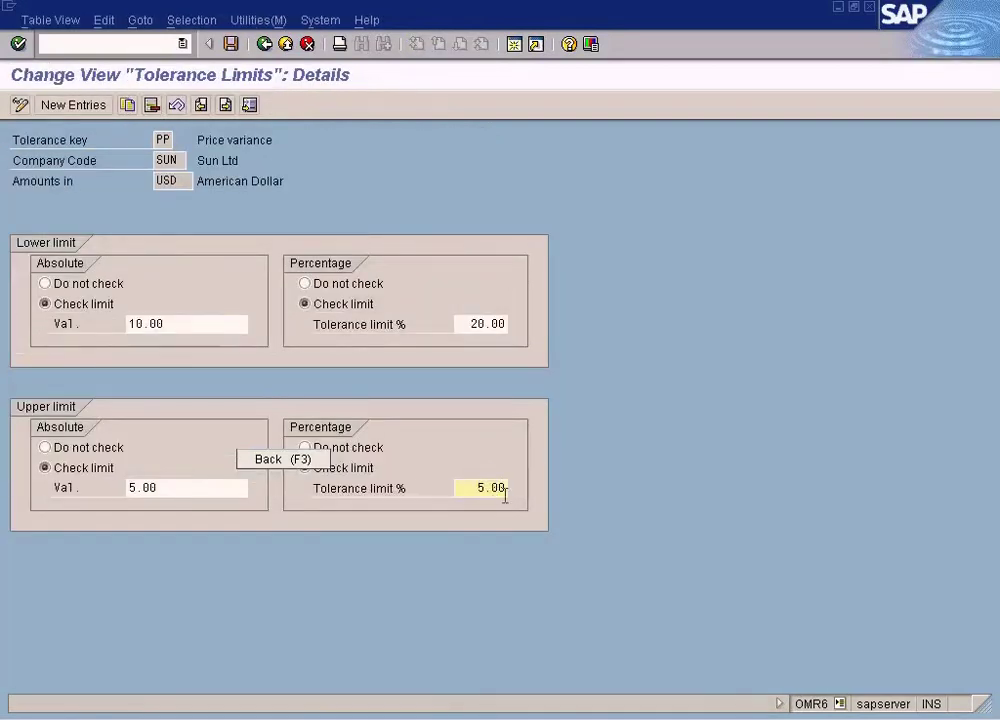
left_click_drag(476, 488, 511, 488)
key("alt+Tab")
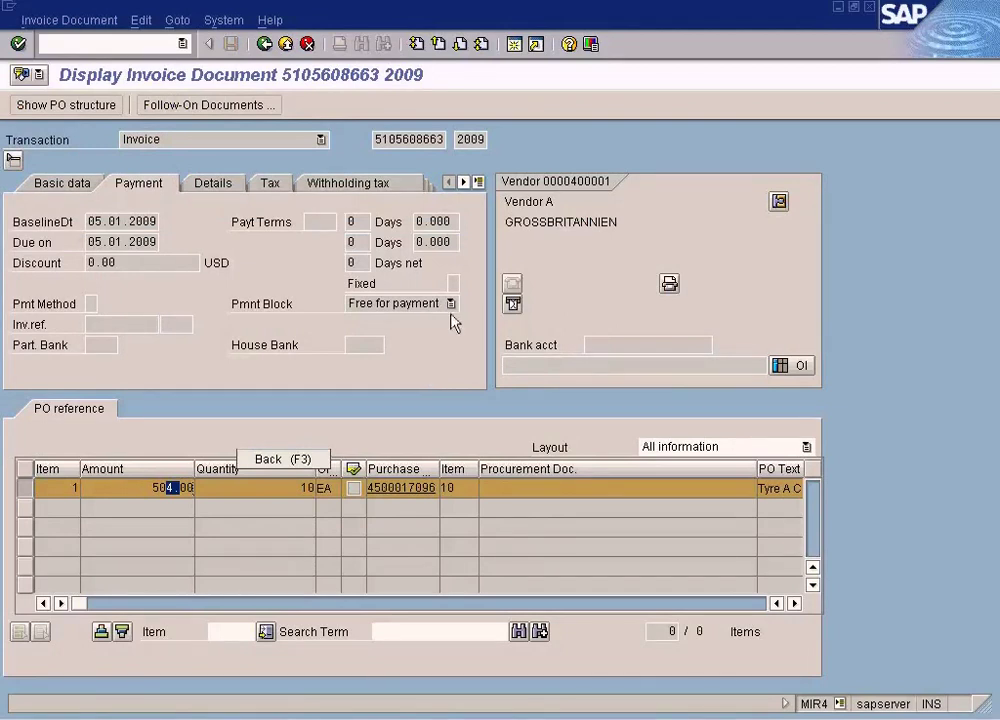
key("alt+Tab")
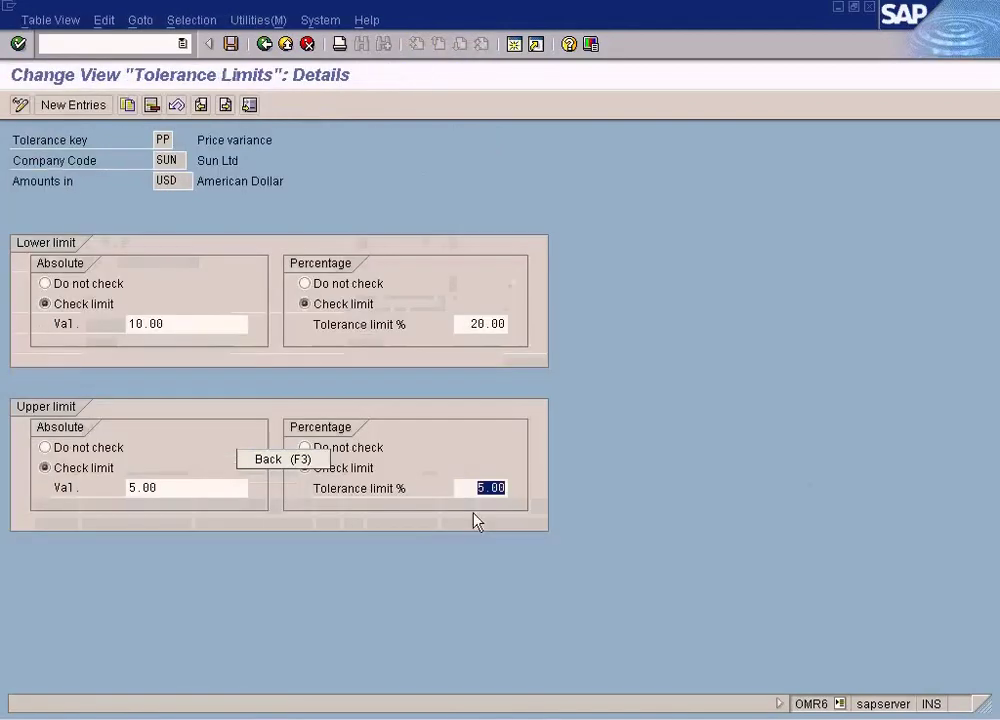
Step: Review both the absolute and percentage upper limits for price variance against the posted invoice's payment block
left_click(470, 488)
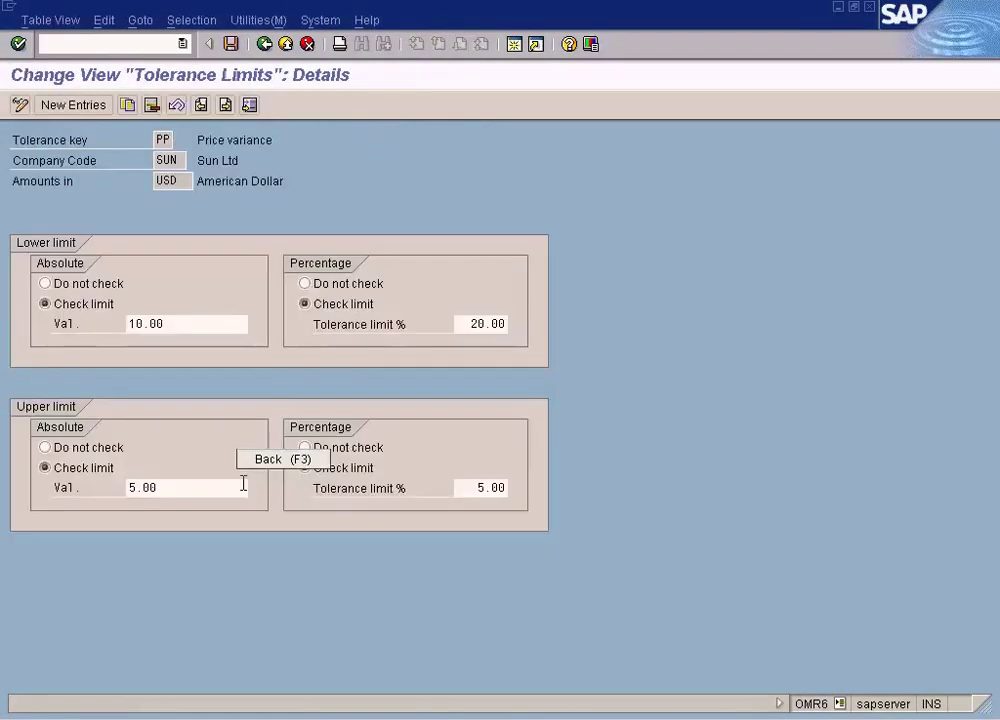
left_click(200, 486)
left_click(456, 487)
key("alt+Tab")
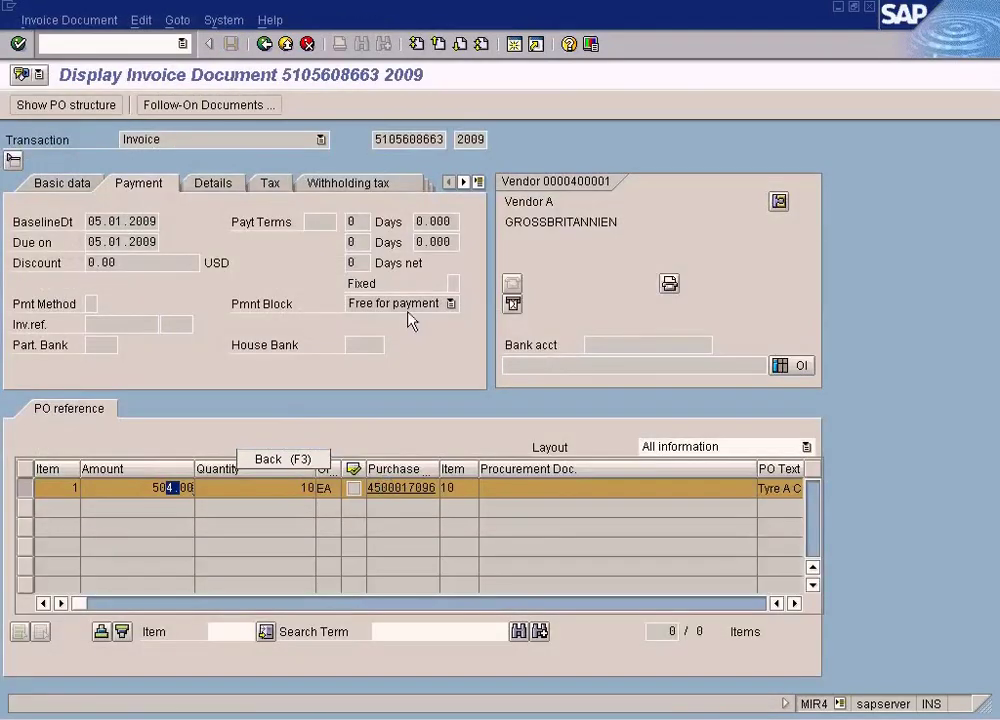
key("alt+Tab")
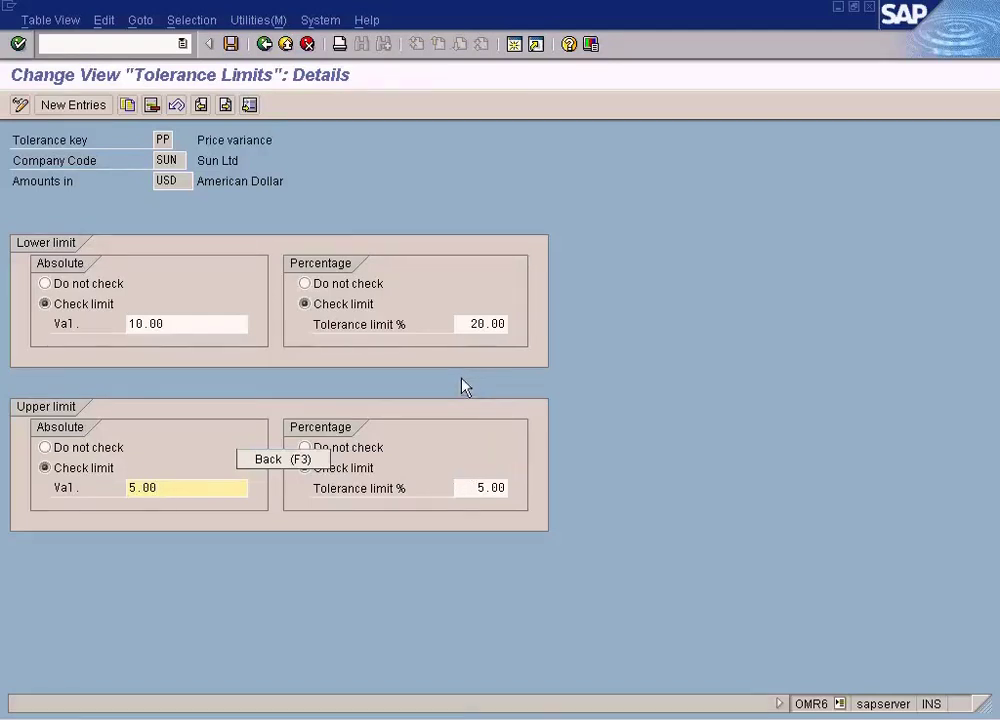
left_click(465, 487)
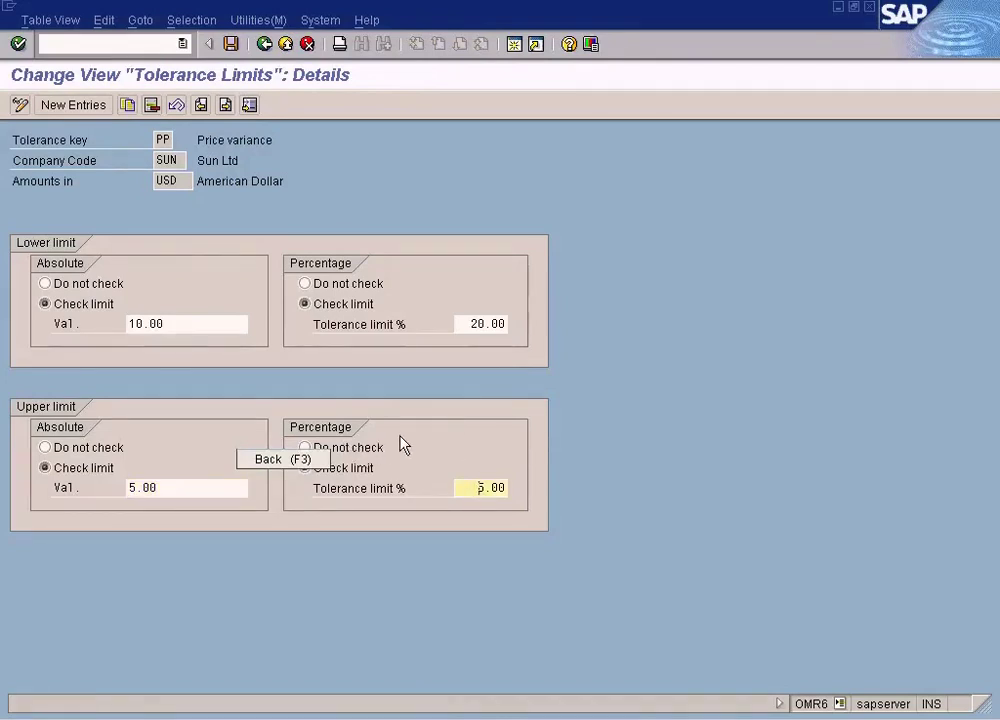
key("alt+Tab")
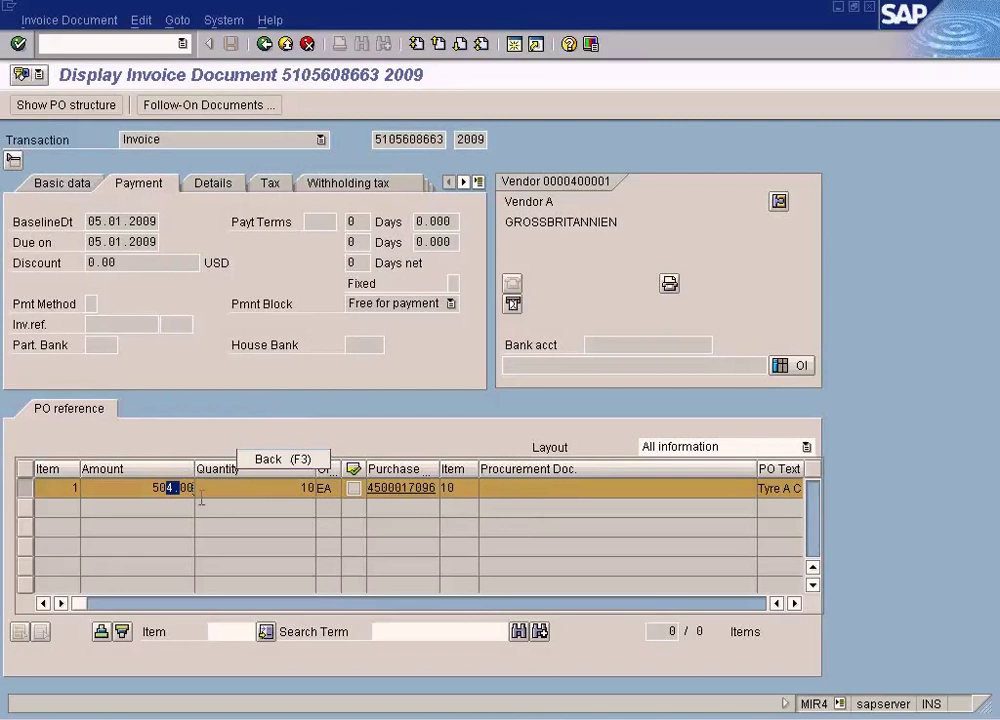
Step: Calculate the invoice's price variance ratio in Calculator by dividing 4 by 500, and close the calculator
key("super")
mouse_move(116, 512)
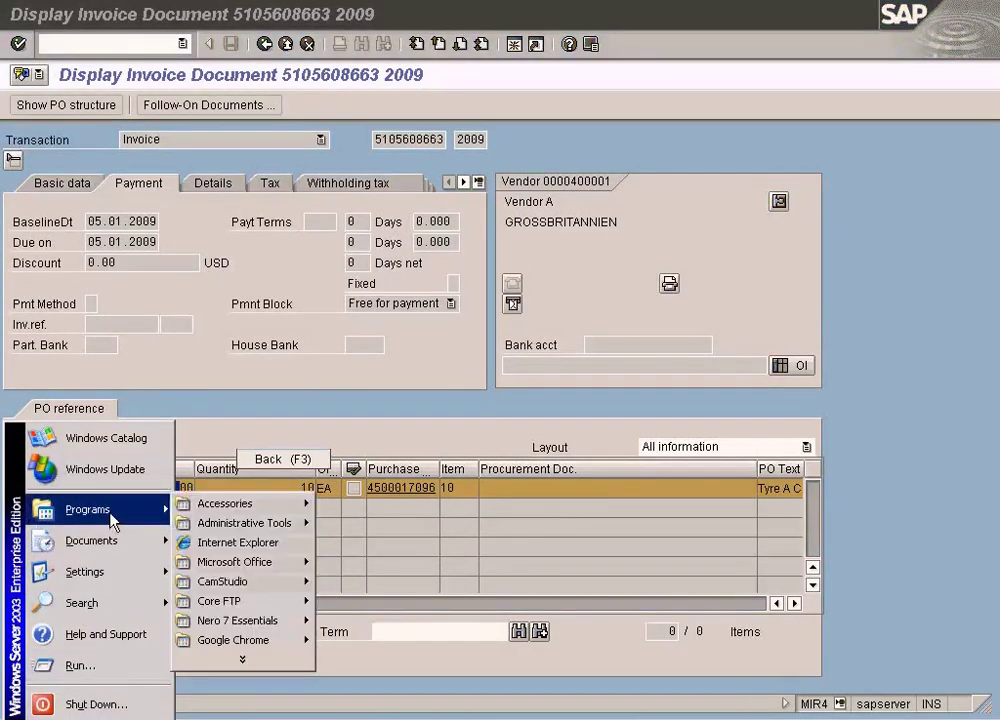
mouse_move(230, 503)
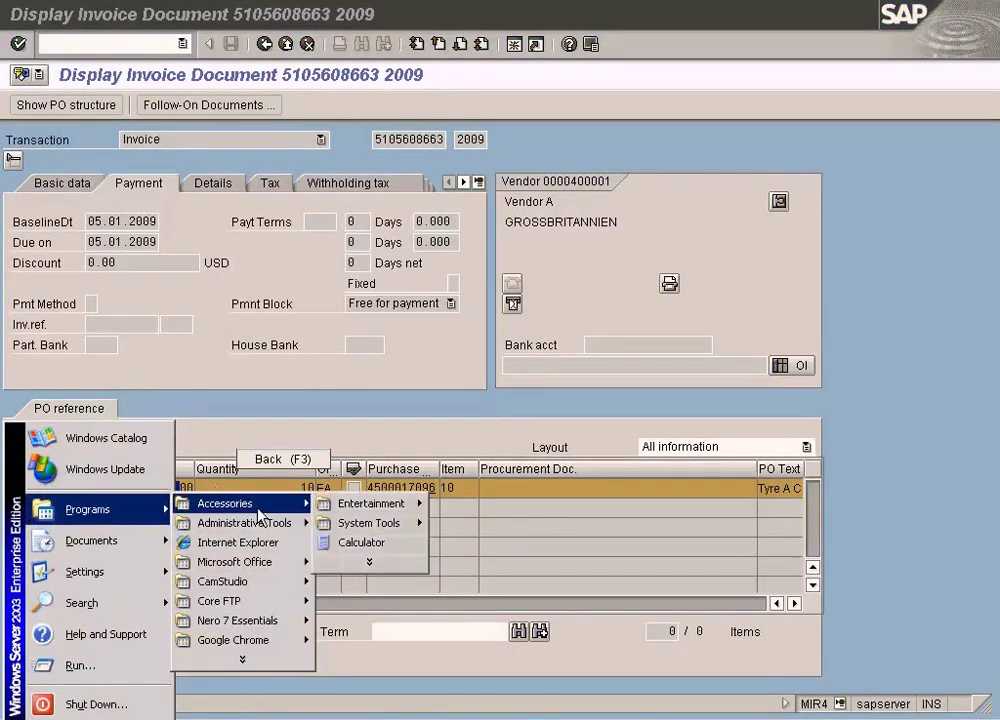
left_click(350, 542)
left_click(226, 314)
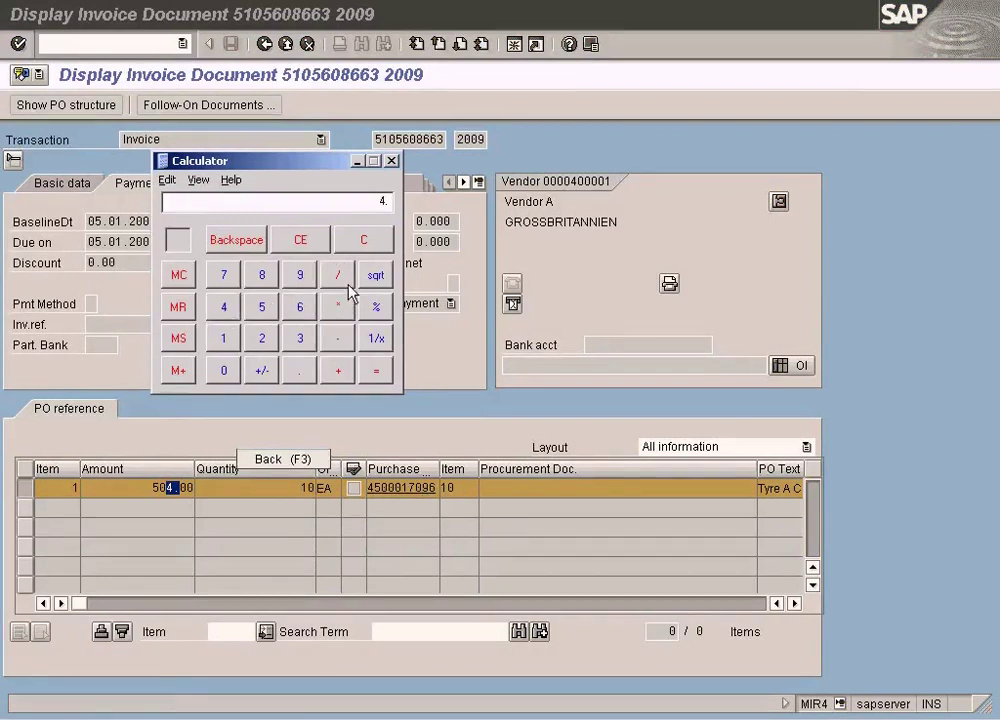
left_click(268, 318)
left_click(224, 371)
left_click(224, 371)
left_click(375, 338)
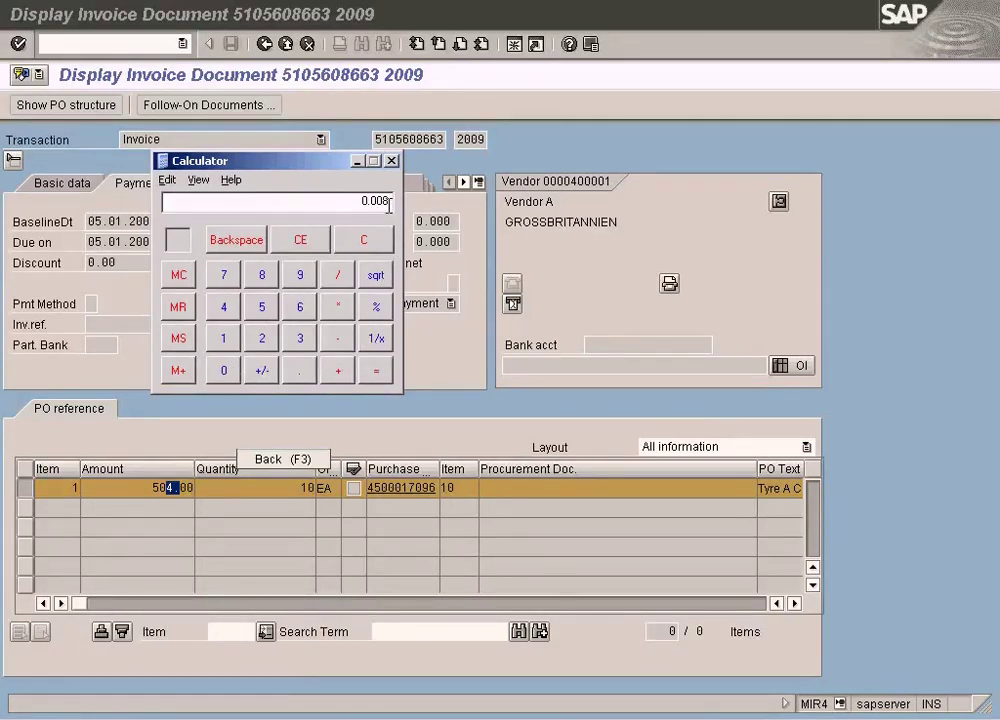
left_click(391, 161)
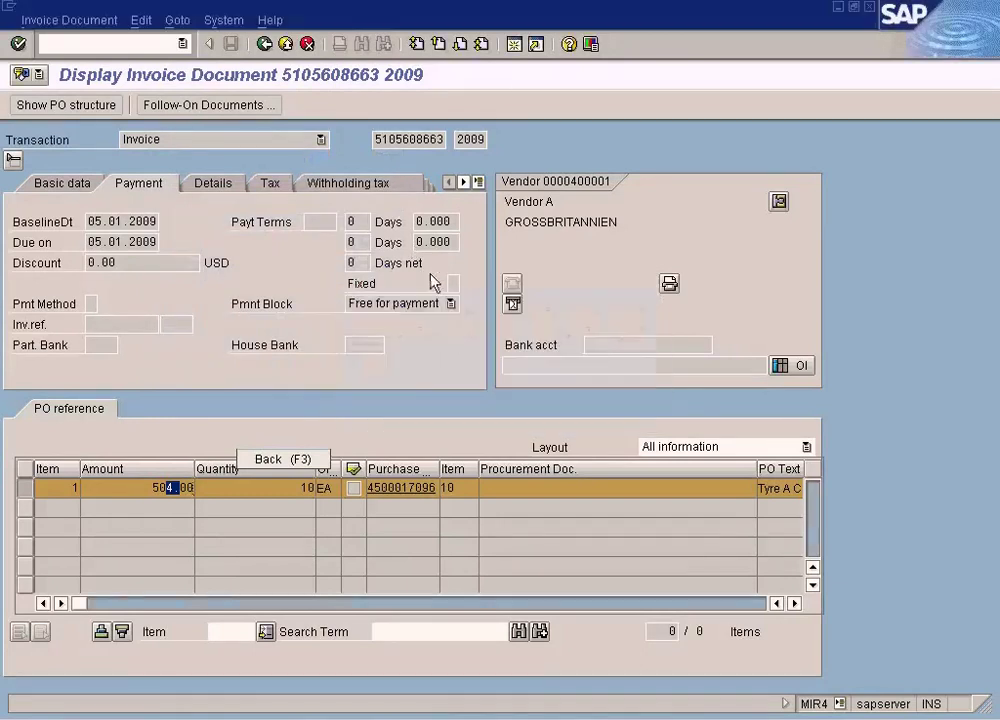
Step: Return to the price variance tolerance details for company code SUN and compare the upper limits with the calculated variance
key("alt+Tab")
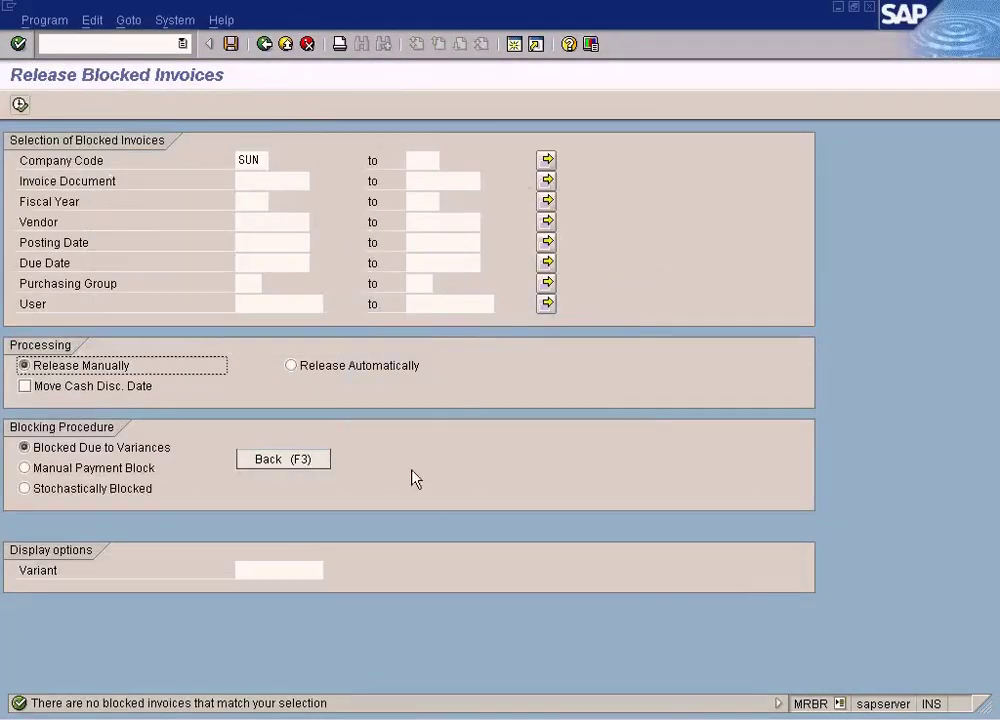
key("alt+Tab")
left_click(405, 718)
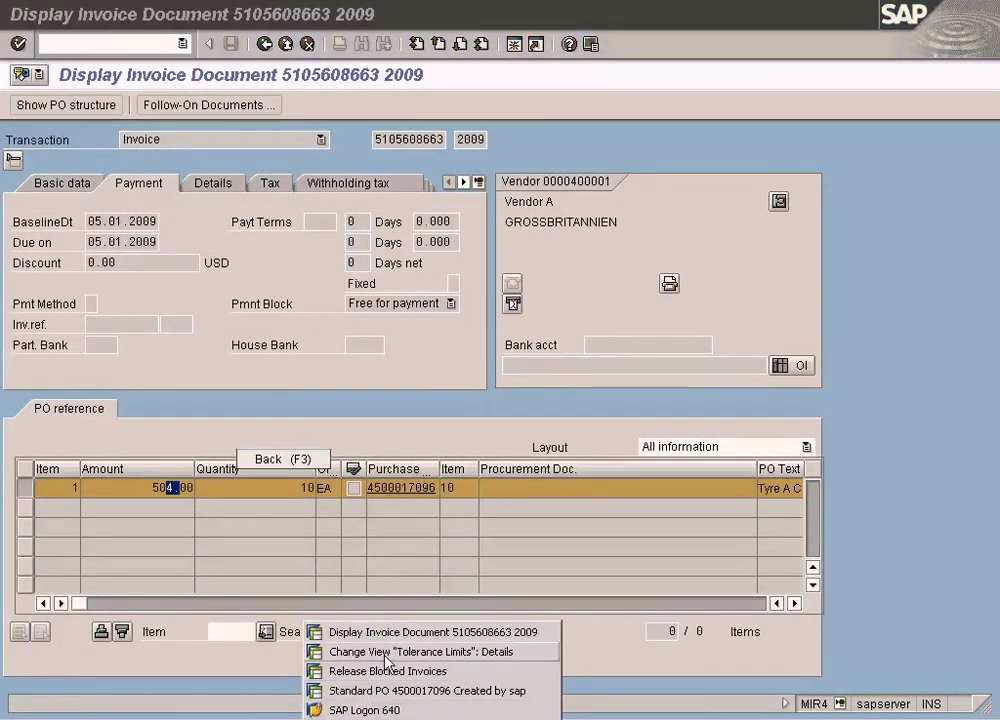
left_click(387, 656)
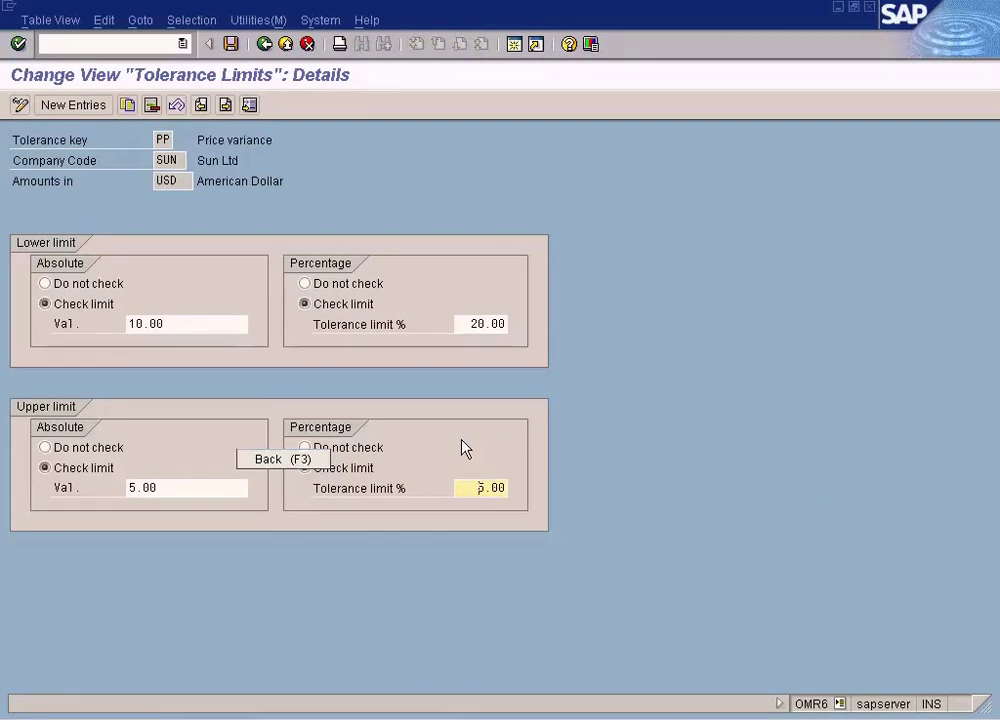
Step: Leave the tolerance limits configuration for the IMG structure and switch to the SAP MM Training.doc outline in Microsoft Word
left_click(264, 44)
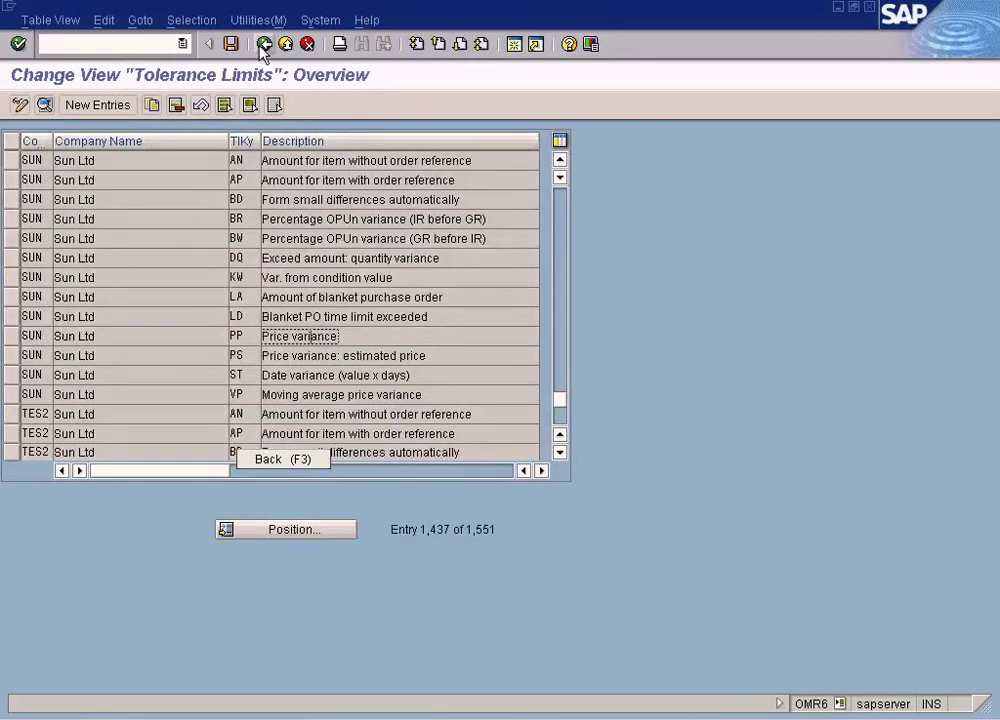
left_click(264, 44)
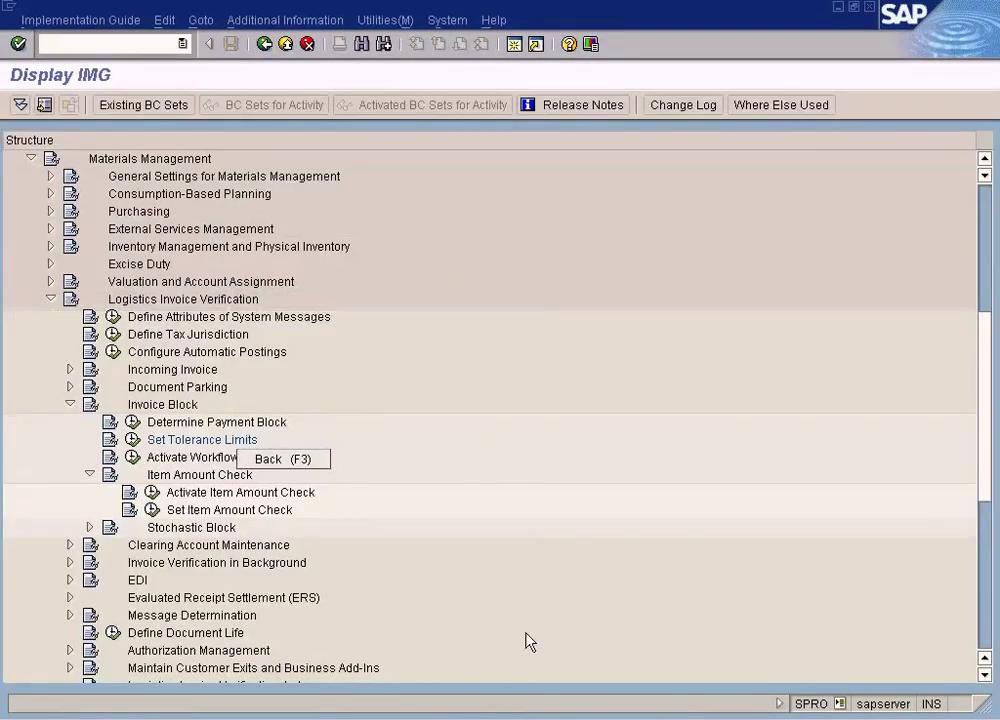
key("alt+Tab")
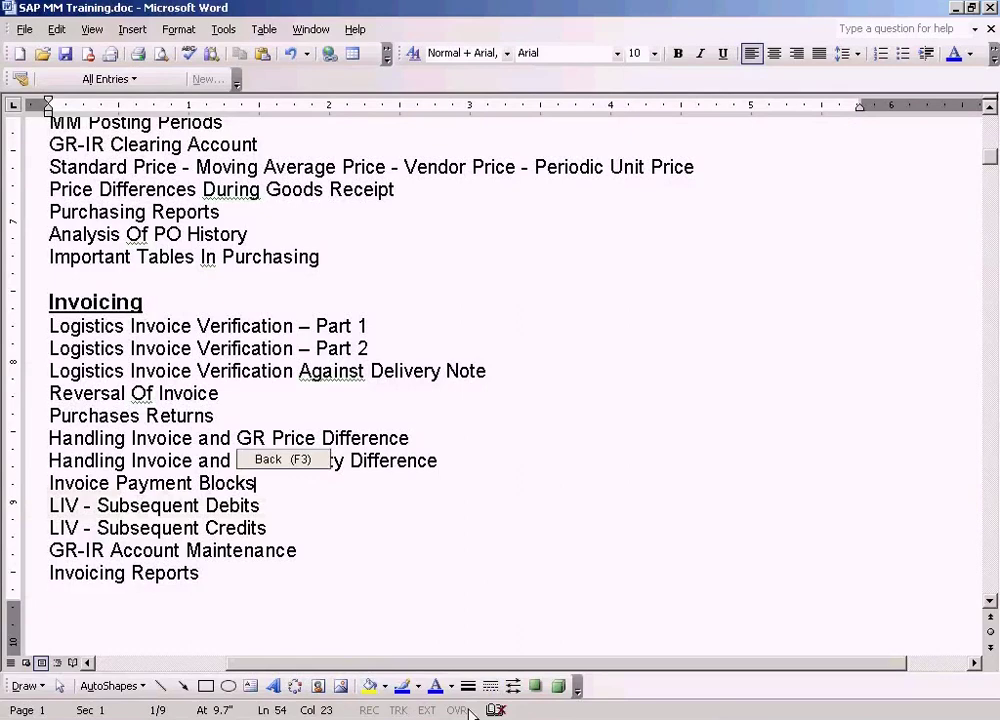